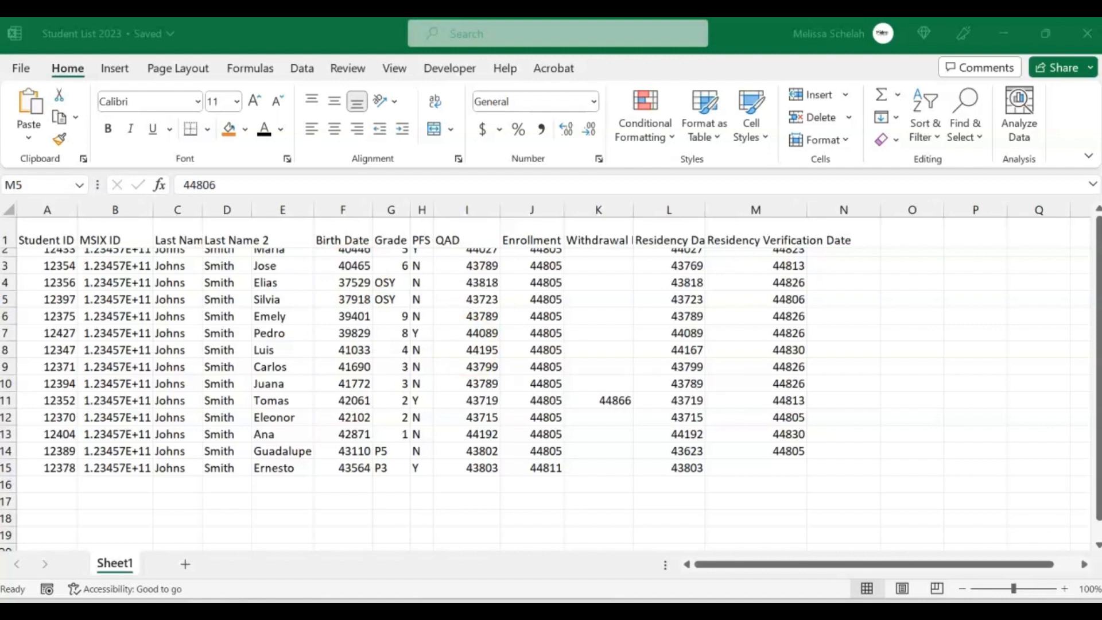
Step: Select cells B2 and A3 individually, and highlight the Student ID range A4:A13
click(91, 257)
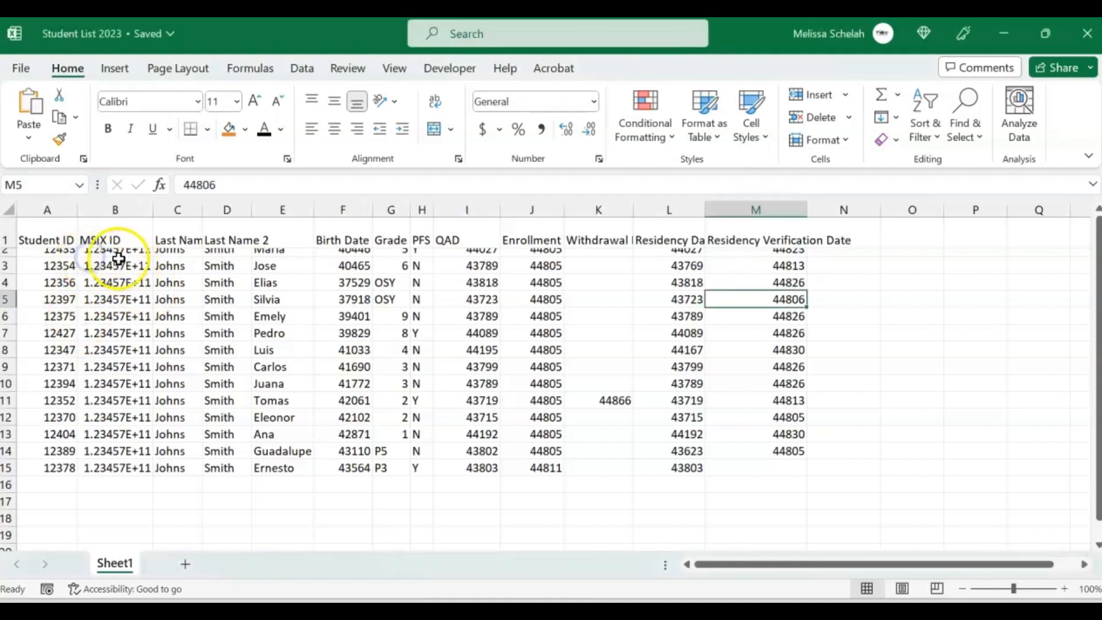
click(117, 253)
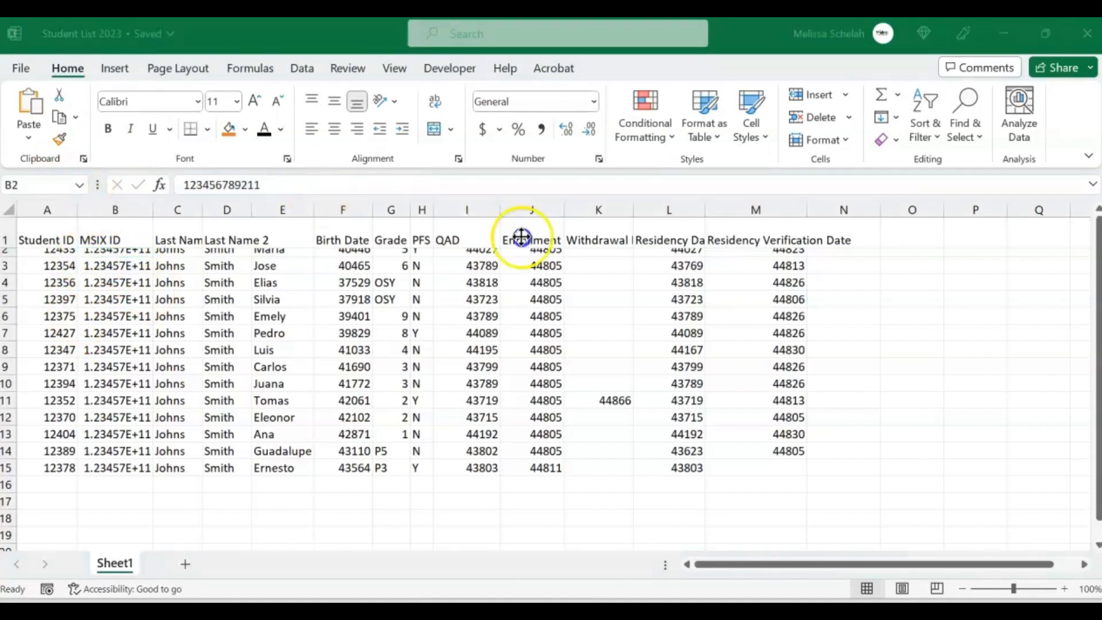
click(50, 272)
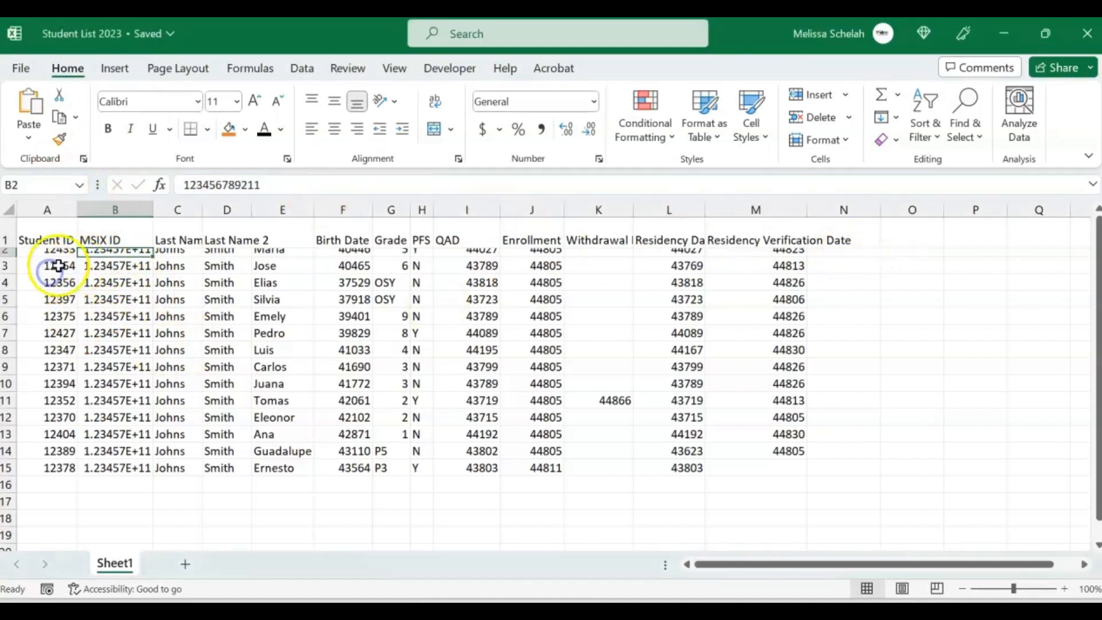
click(51, 267)
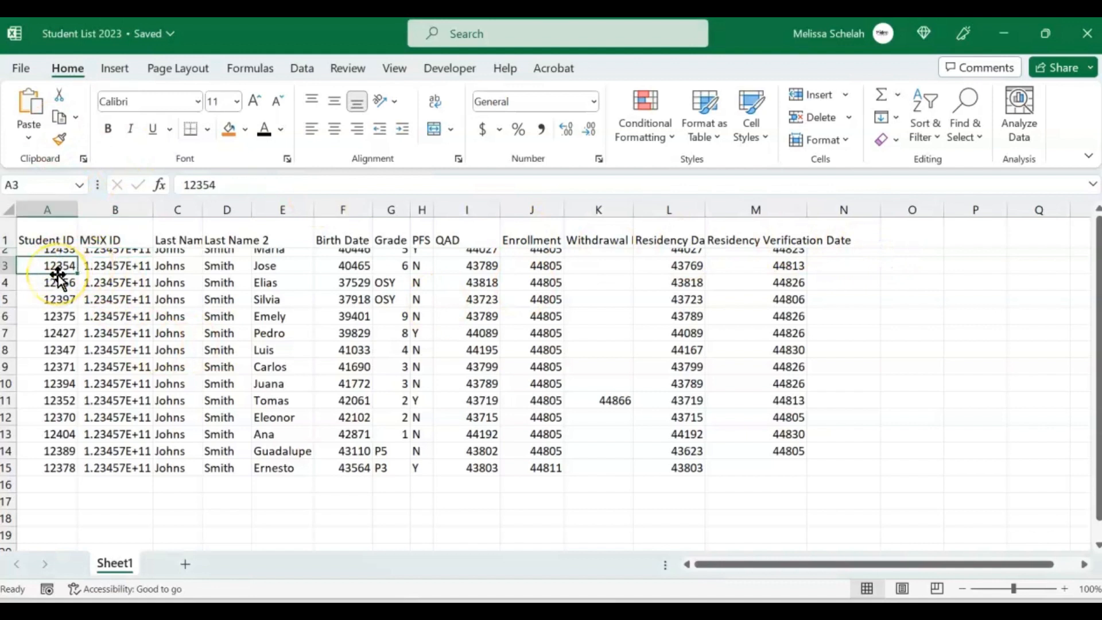
drag(46, 280, 40, 436)
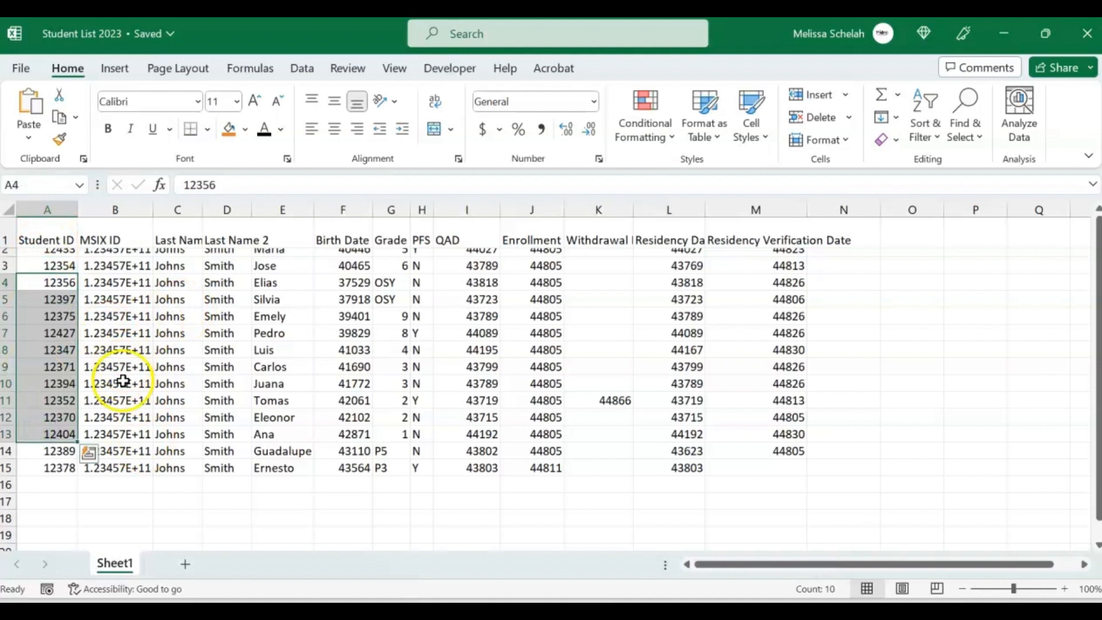
Step: Highlight entire columns and rows of the student list, including columns A through H and row 3
click(61, 208)
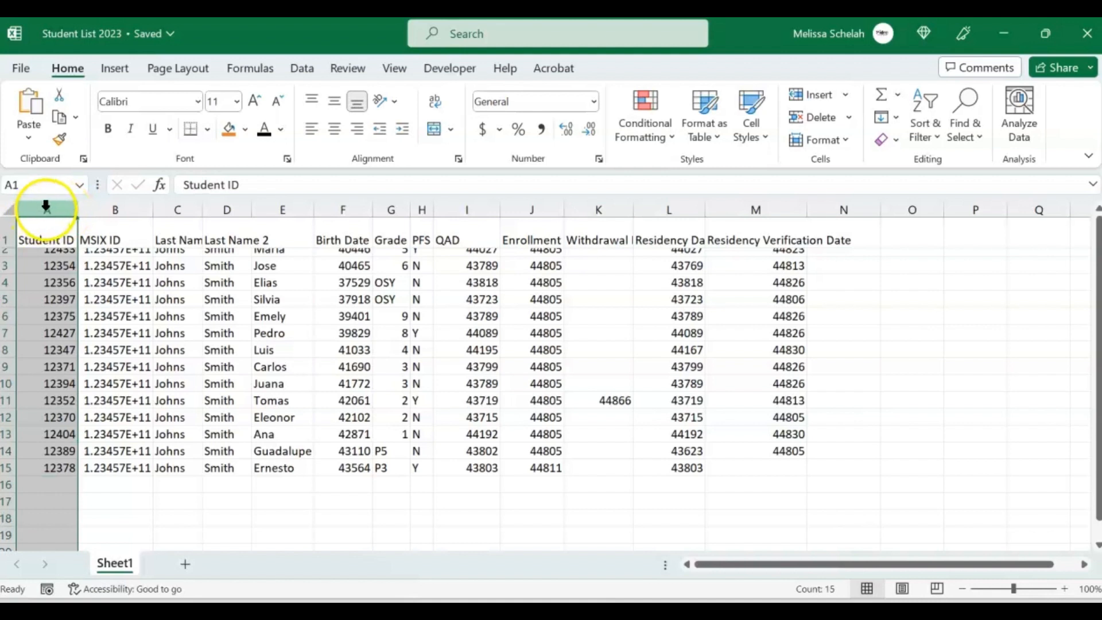
ctrl+click(282, 207)
drag(20, 207, 427, 212)
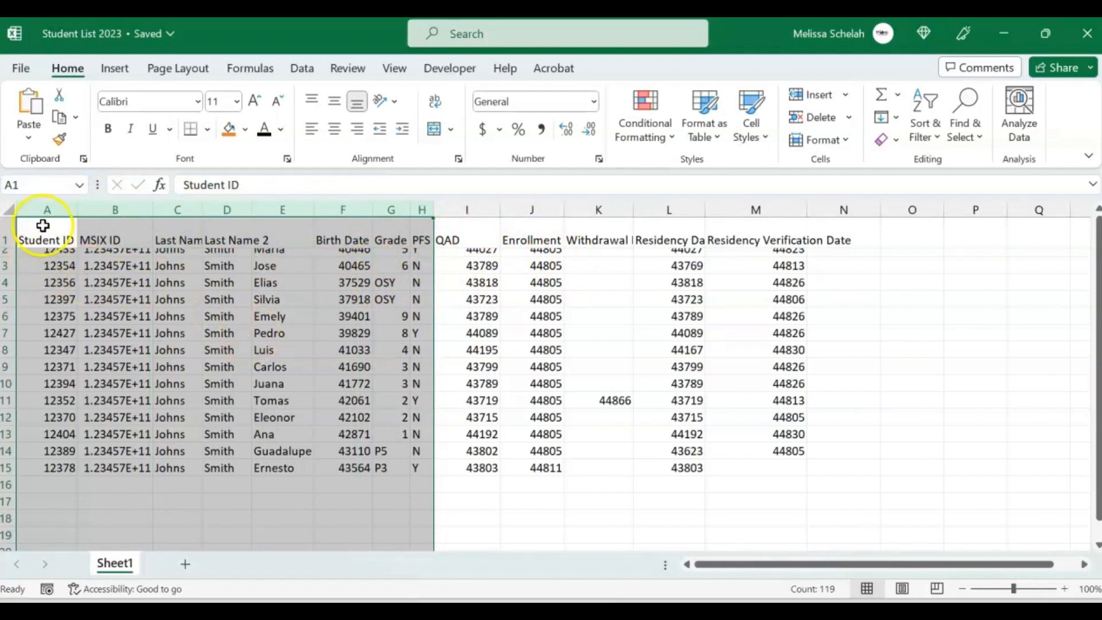
click(7, 230)
click(68, 210)
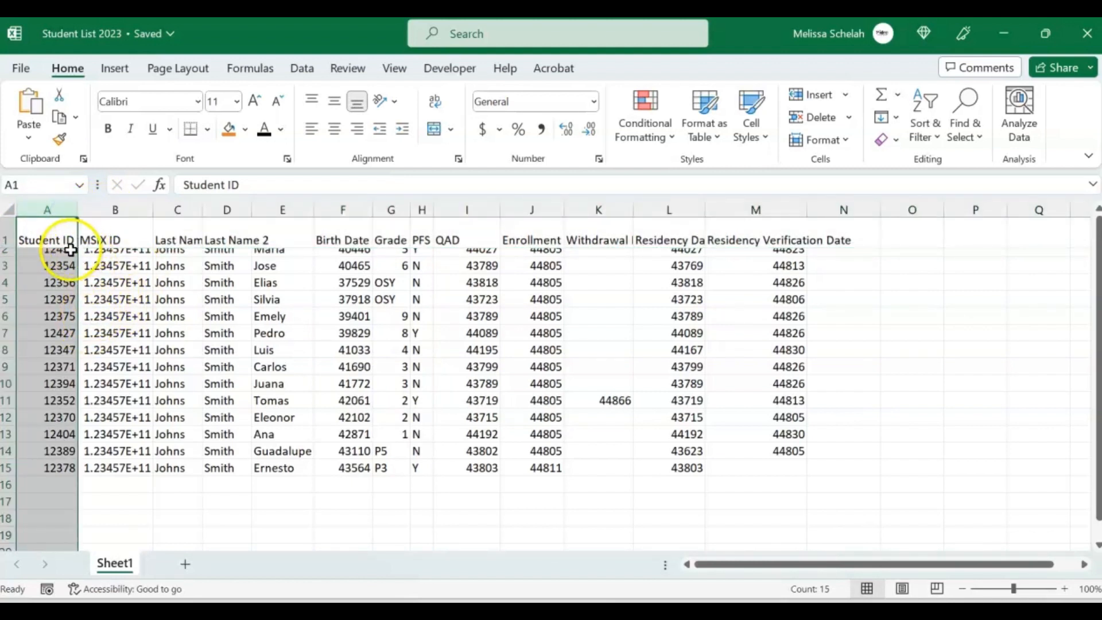
click(6, 262)
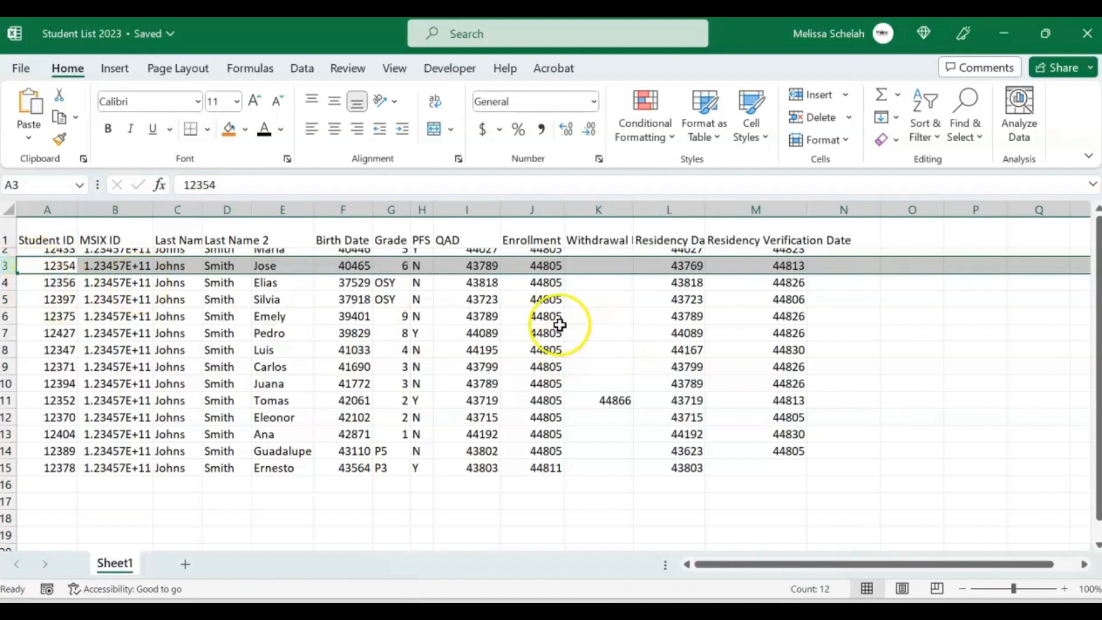
Step: Select individual cells A1, L7, B7 and B4 to look at their addresses and contents
click(48, 245)
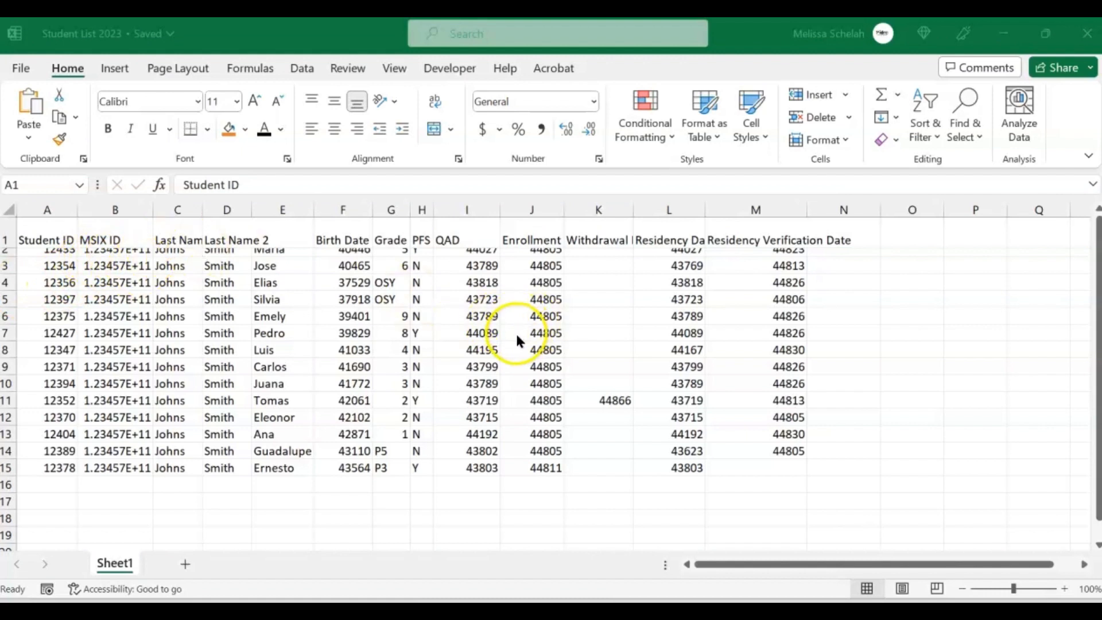
click(521, 297)
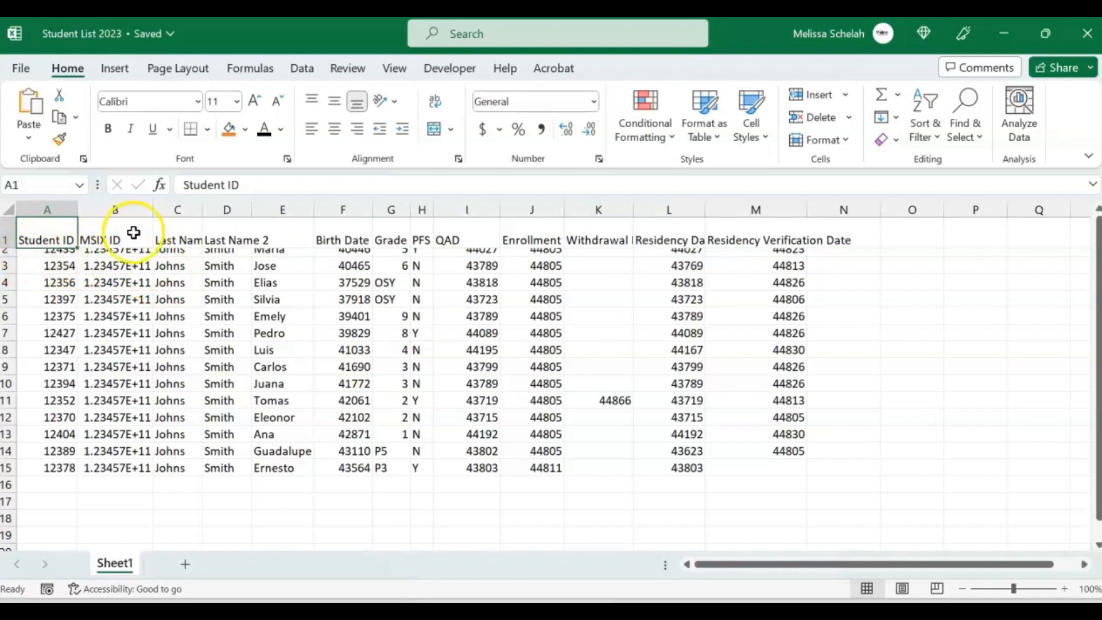
click(687, 331)
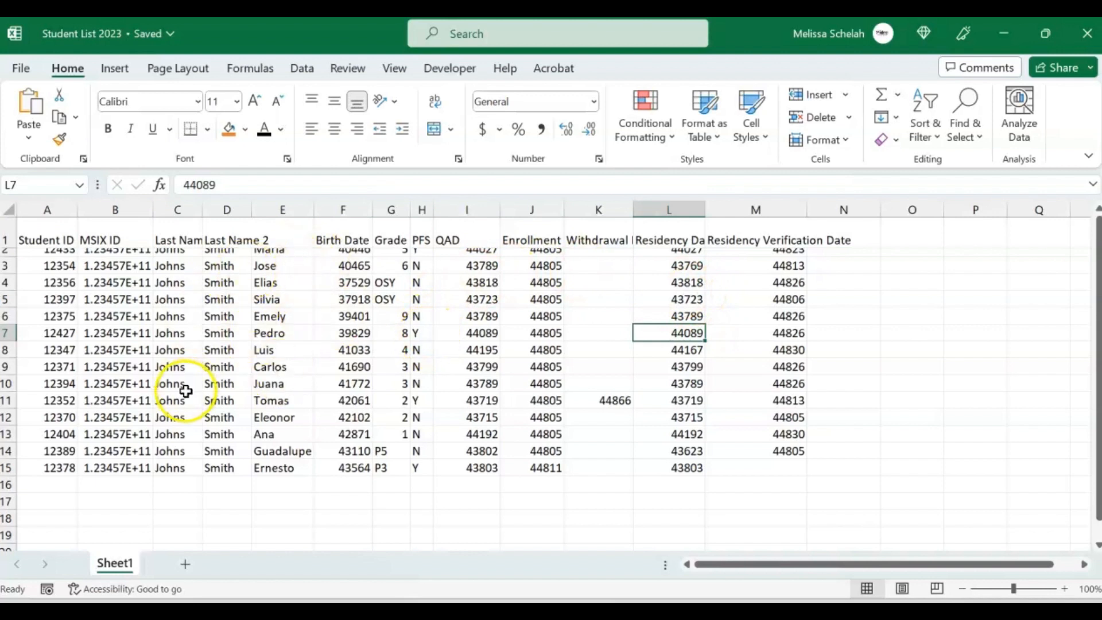
click(112, 337)
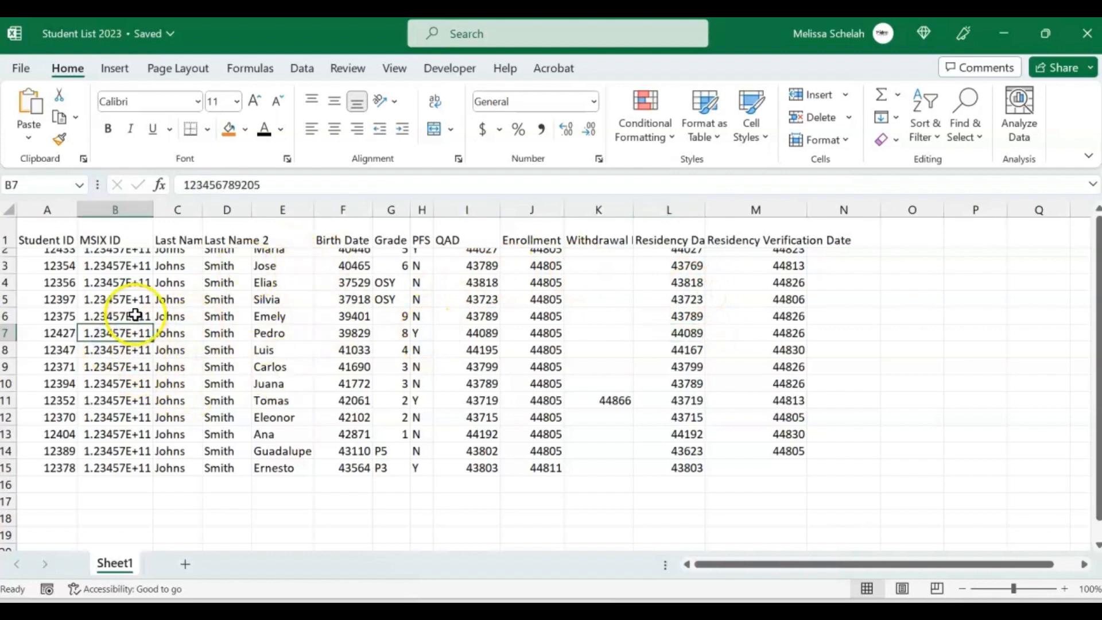
click(115, 281)
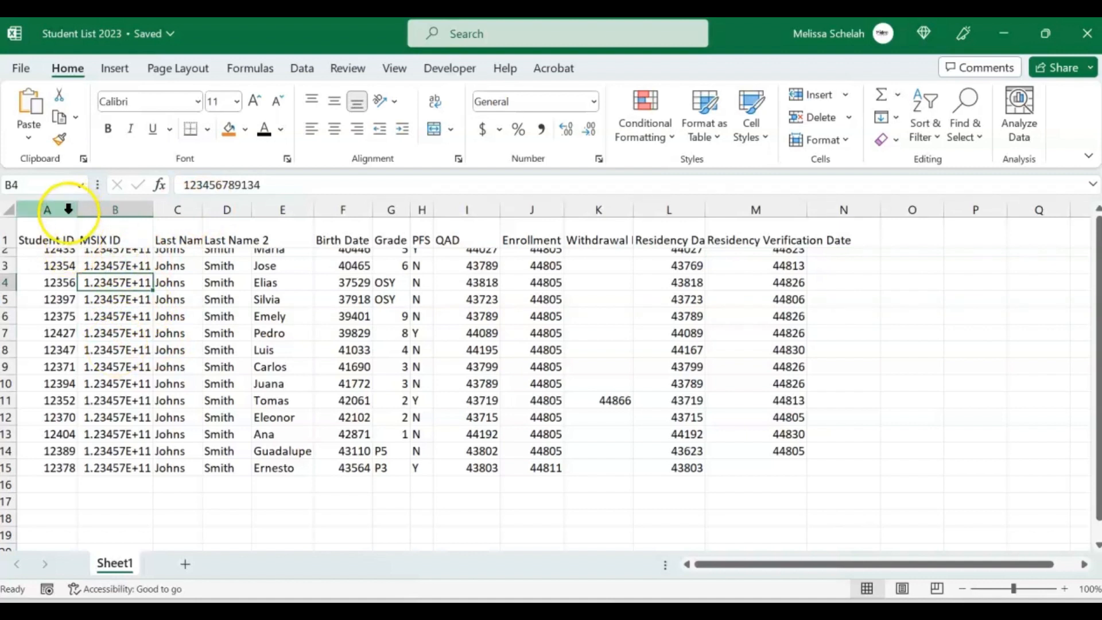
Step: Examine the cell address and full MSIX ID values of cells B4 and B3, and select the whole MSIX ID column
click(33, 184)
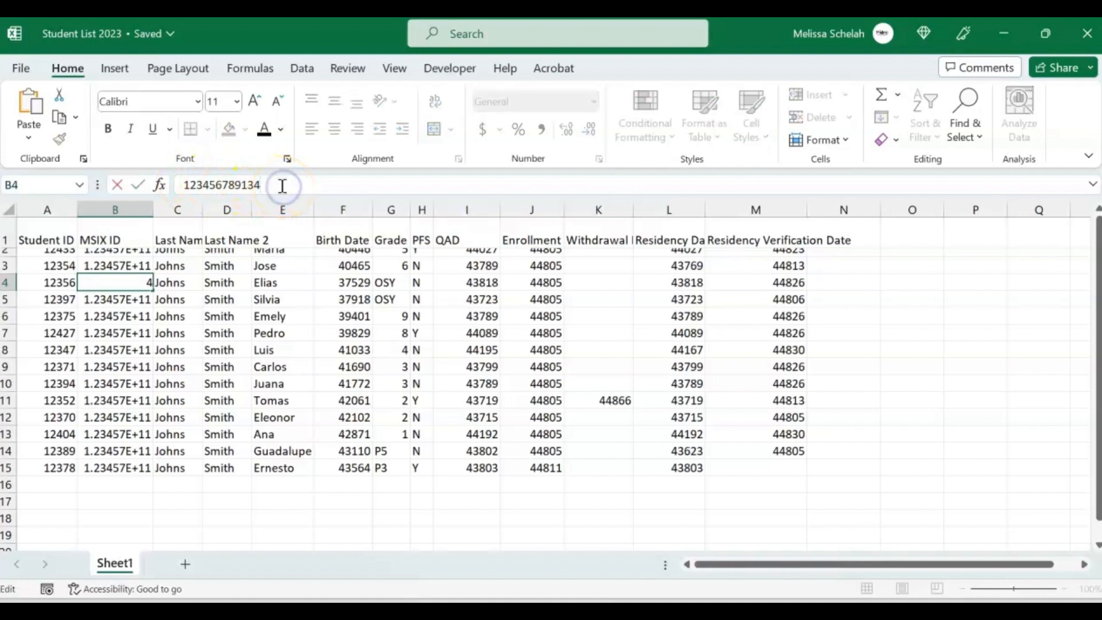
click(195, 280)
click(128, 281)
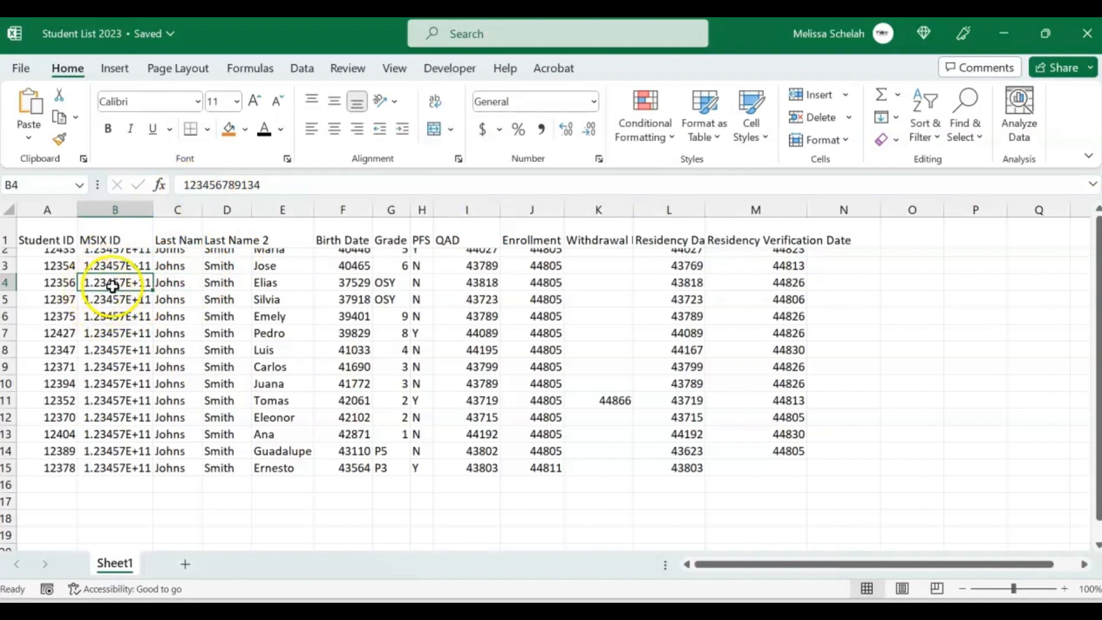
click(274, 185)
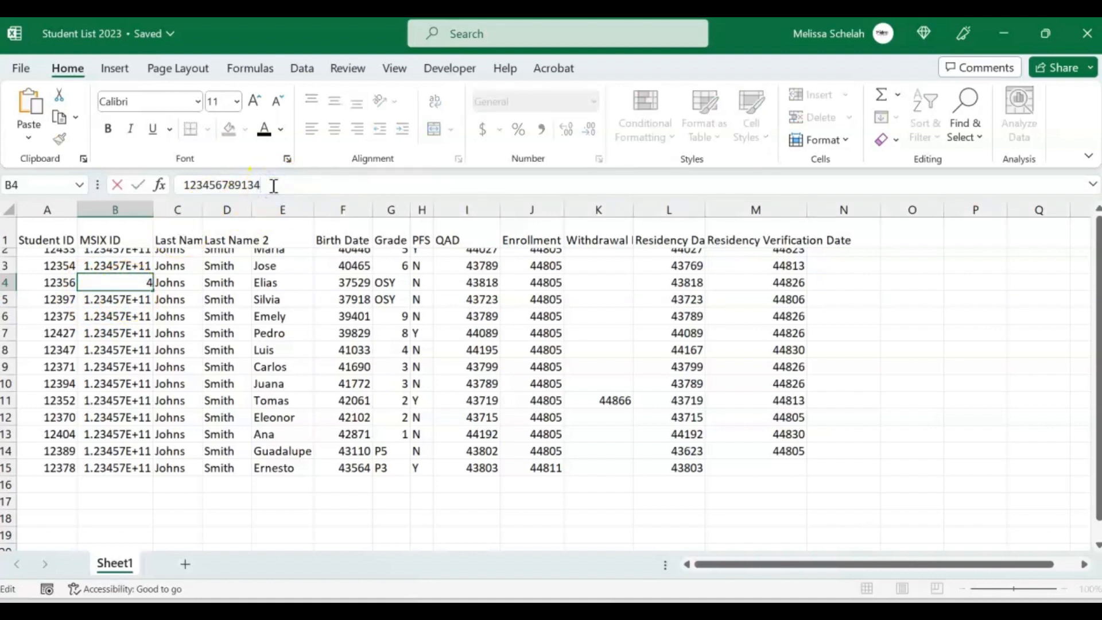
click(117, 268)
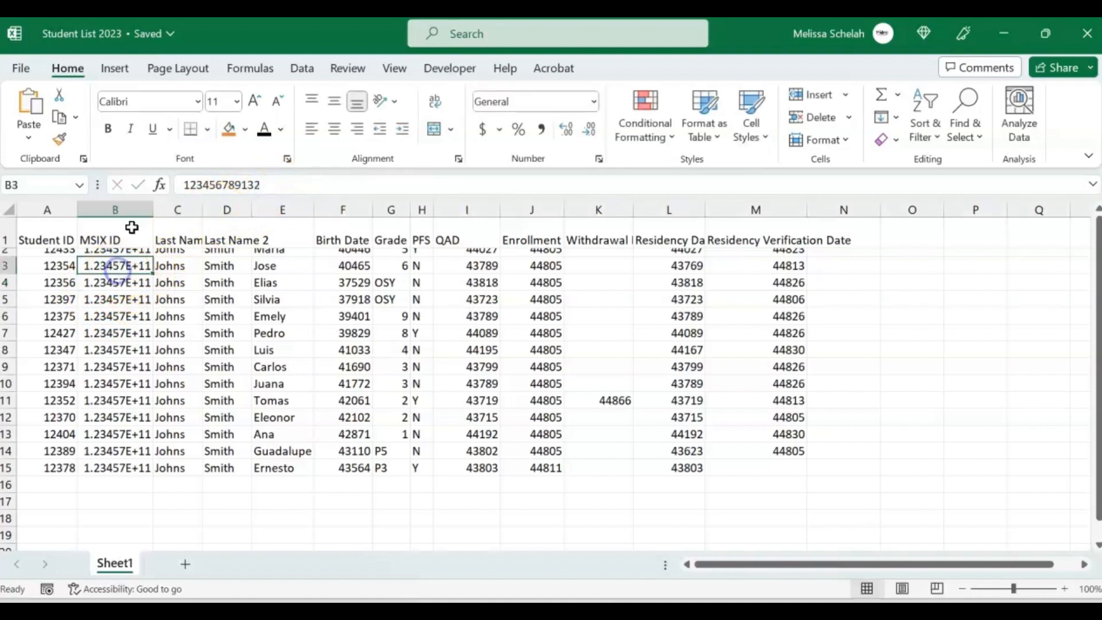
click(118, 209)
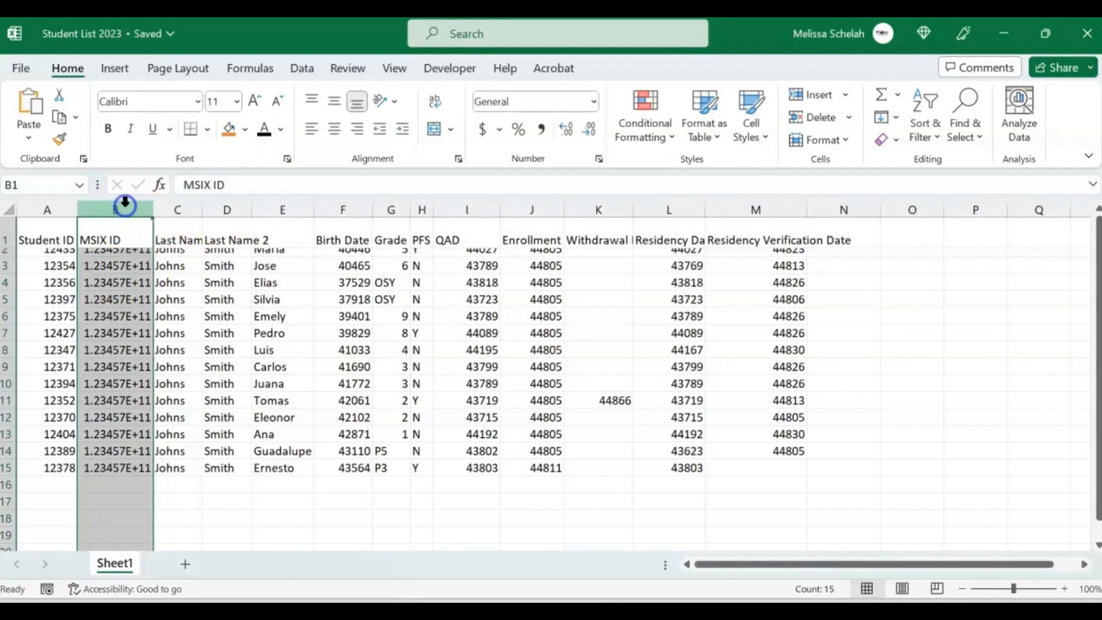
click(116, 285)
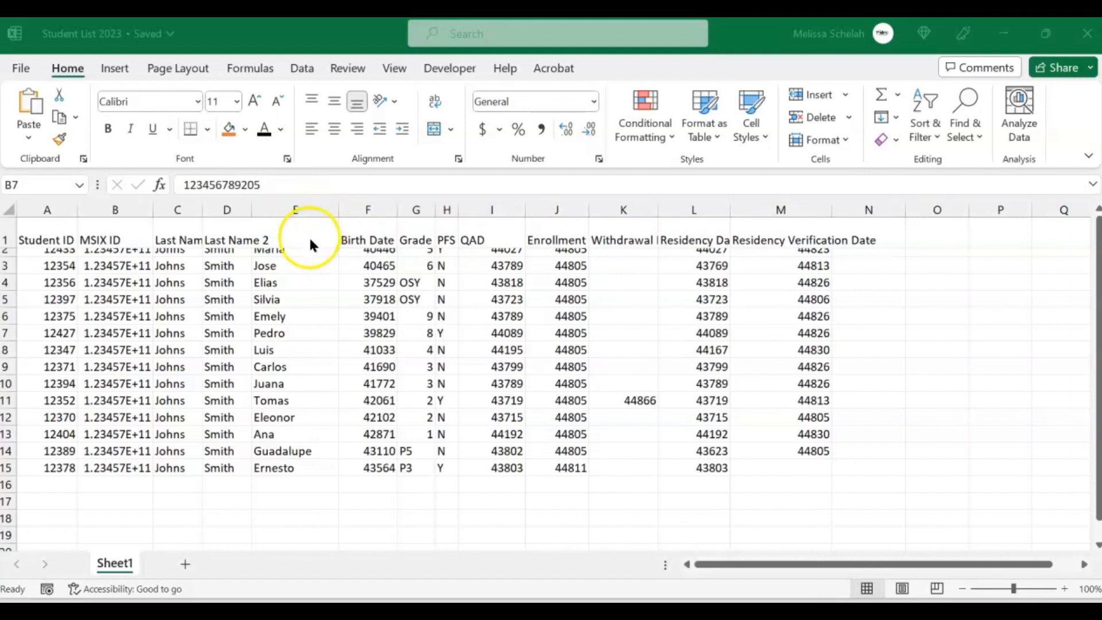
Step: Autofit the width of column E to its longest first name
click(316, 205)
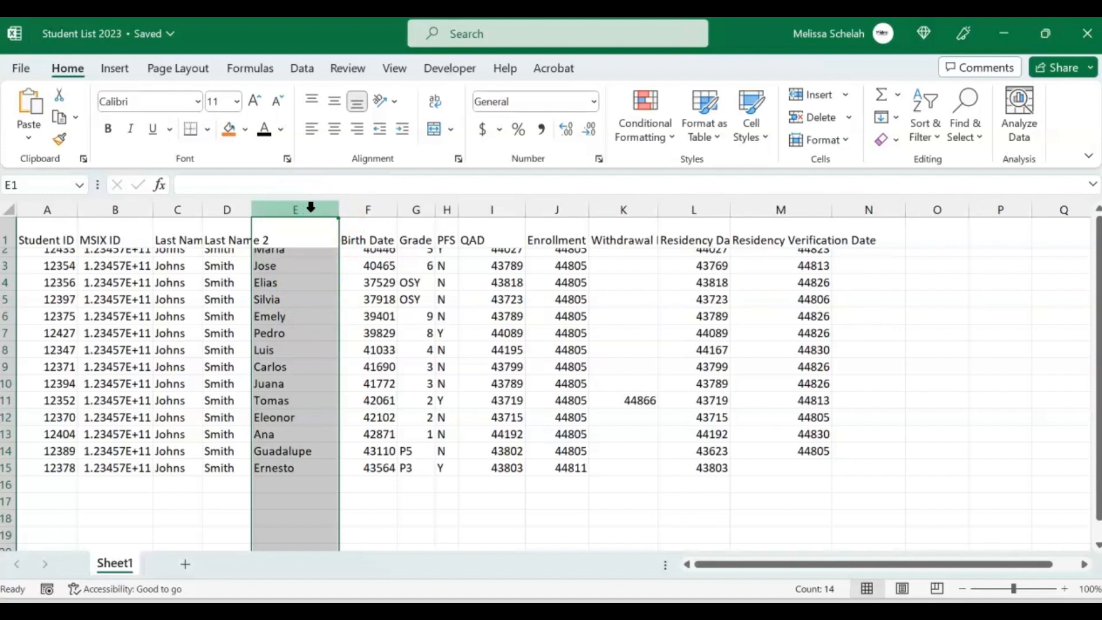
click(356, 210)
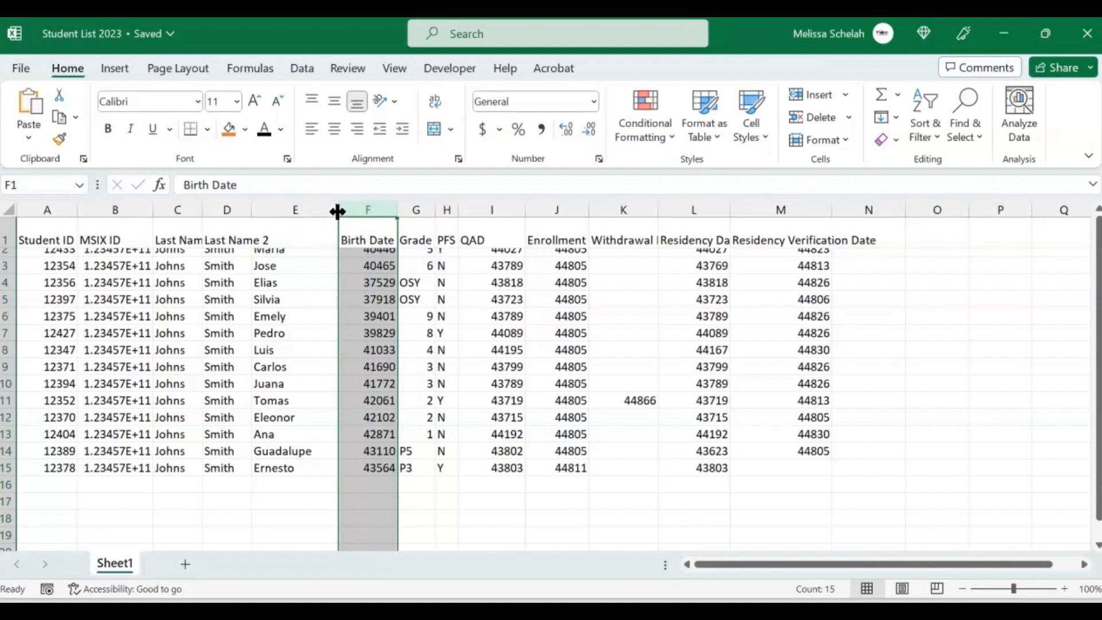
double_click(337, 212)
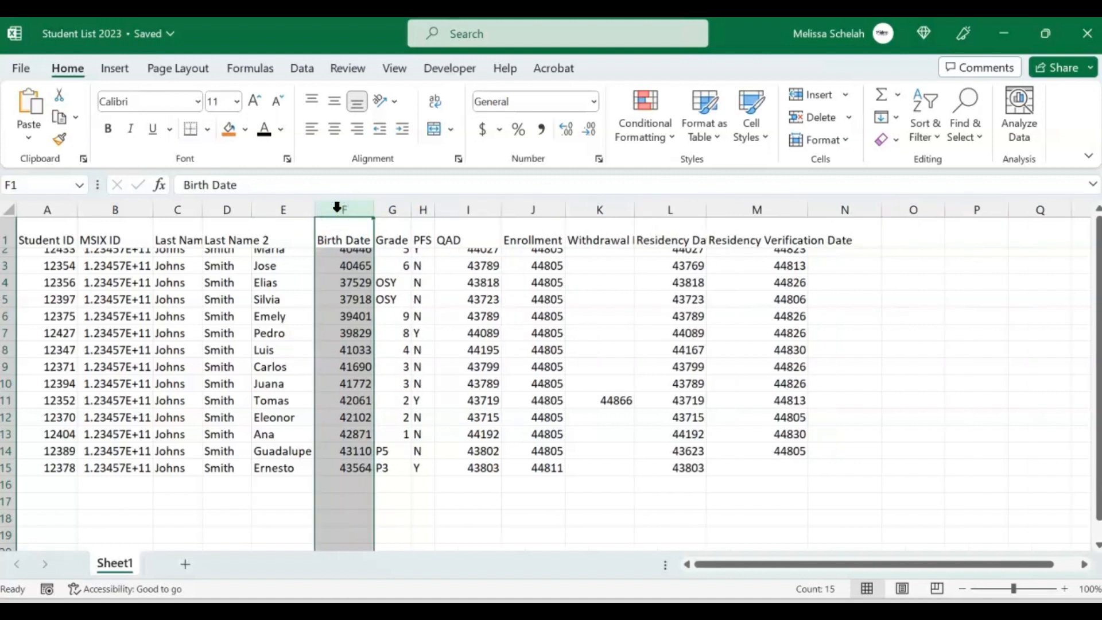
click(281, 345)
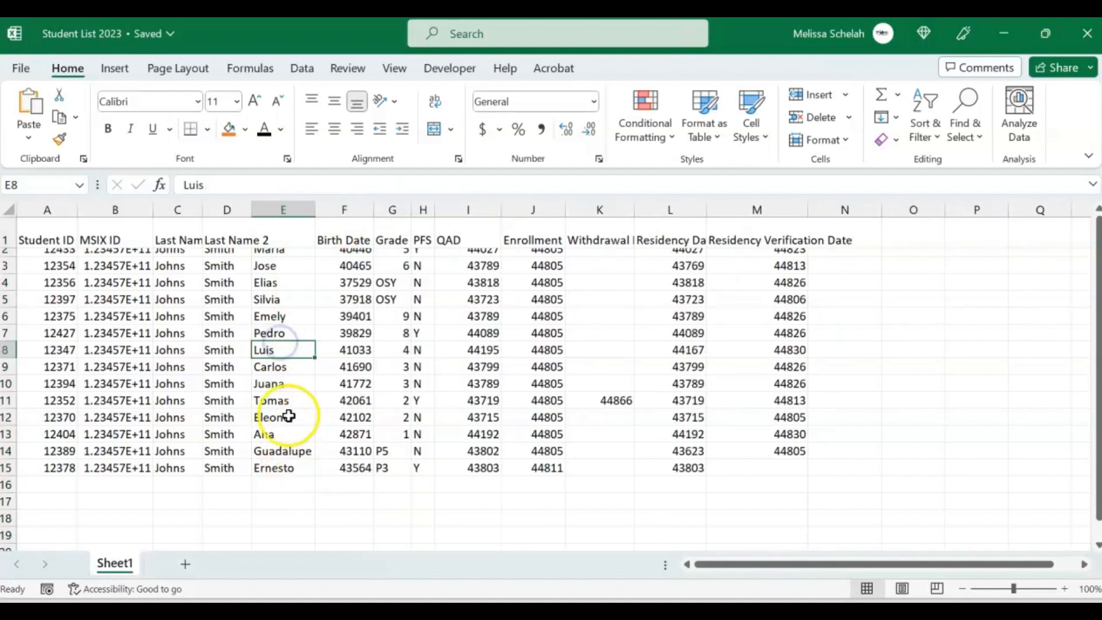
Step: Widen column E by hand and autofit it to its contents again
drag(312, 211, 338, 210)
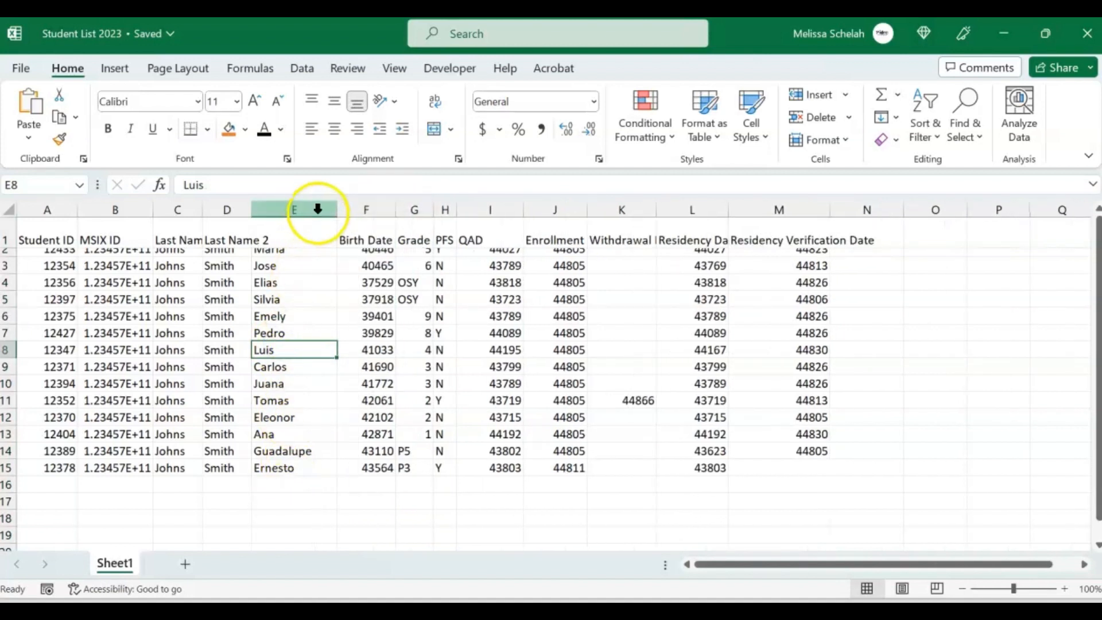
click(316, 211)
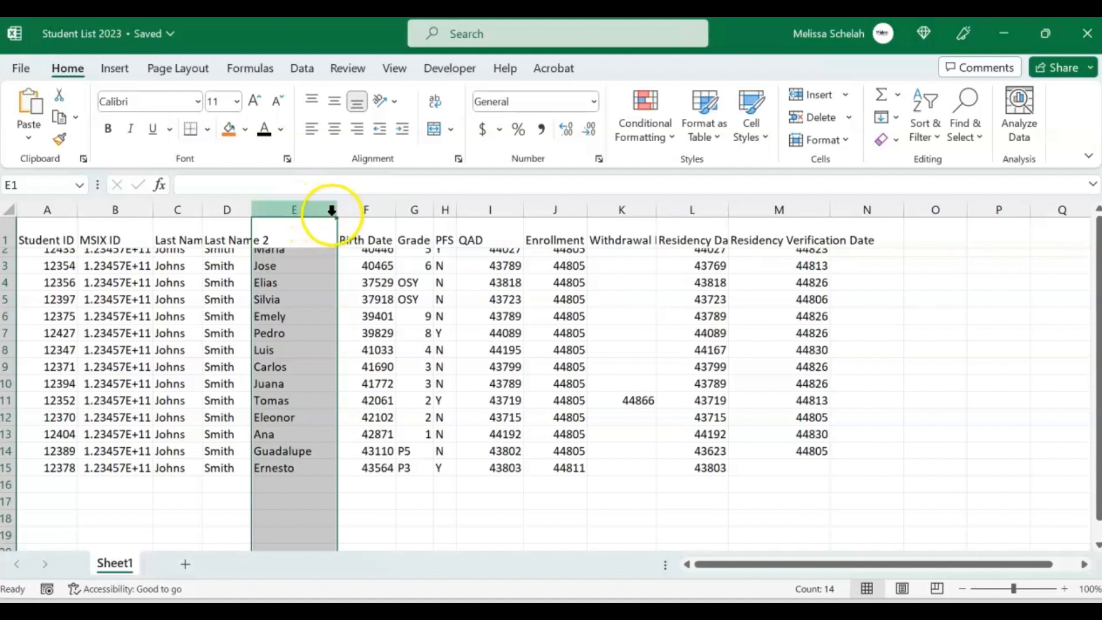
double_click(337, 210)
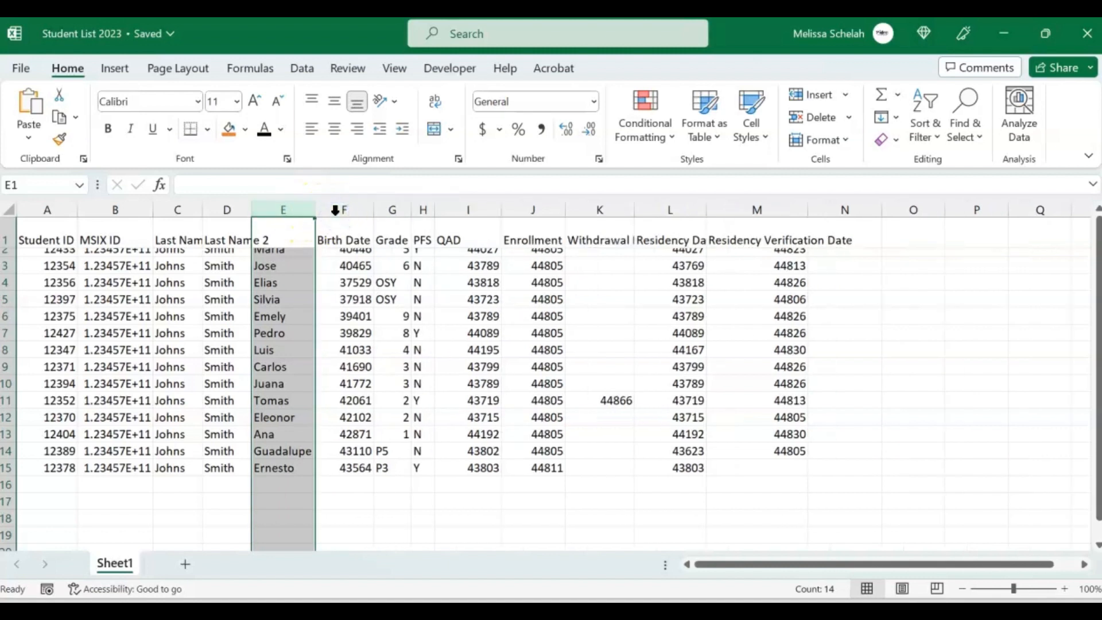
Step: Set the width of column E to exactly 10, and autofit the column to its contents
click(295, 208)
drag(315, 211, 339, 211)
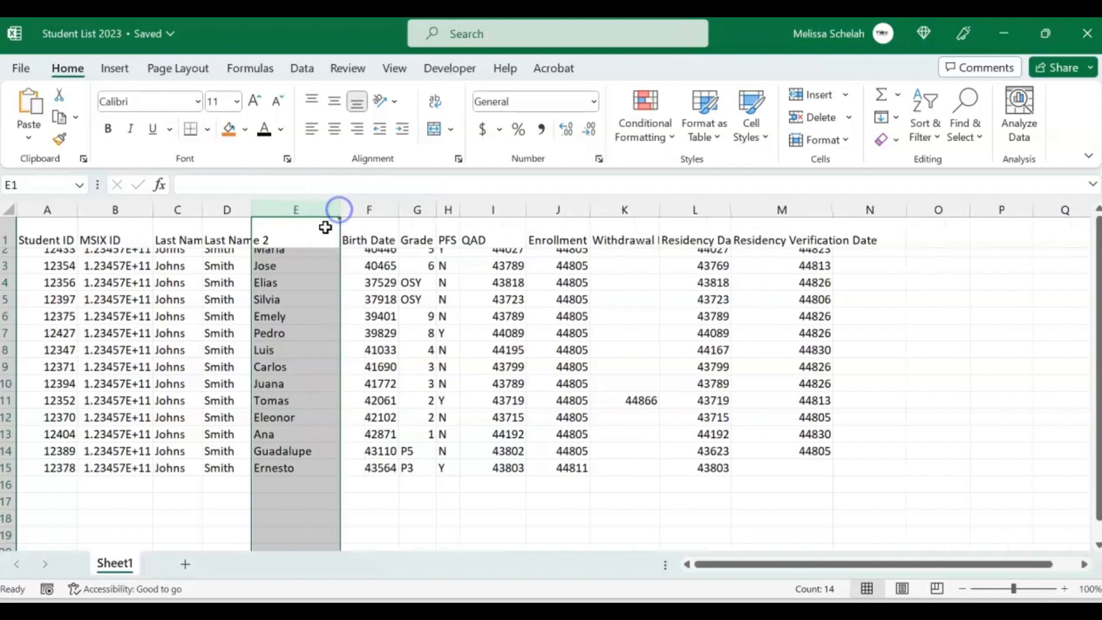
right_click(302, 209)
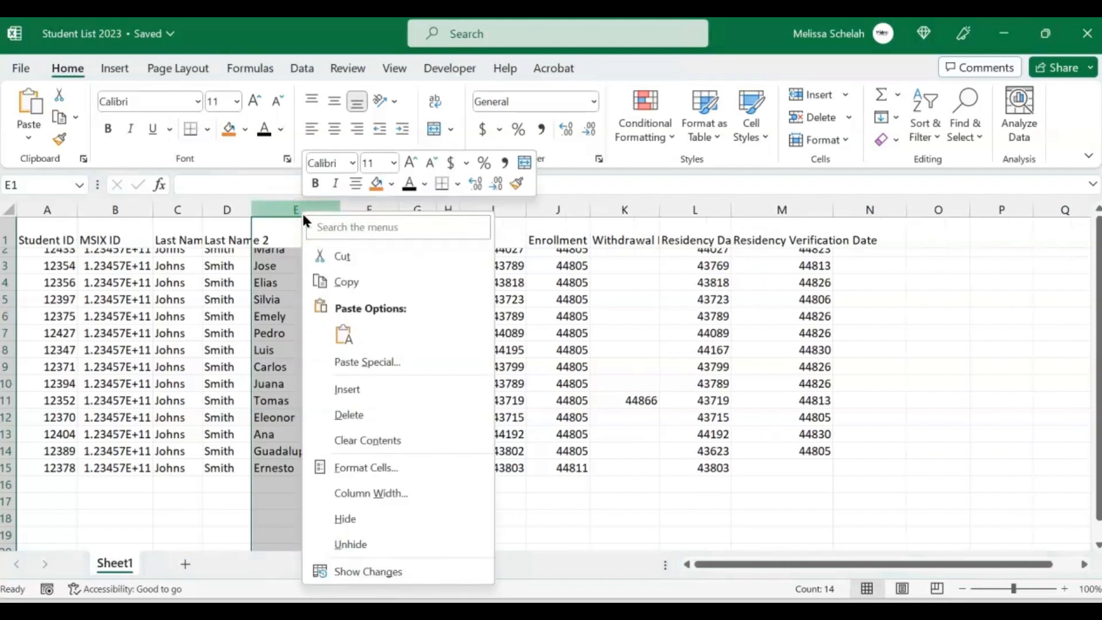
click(402, 492)
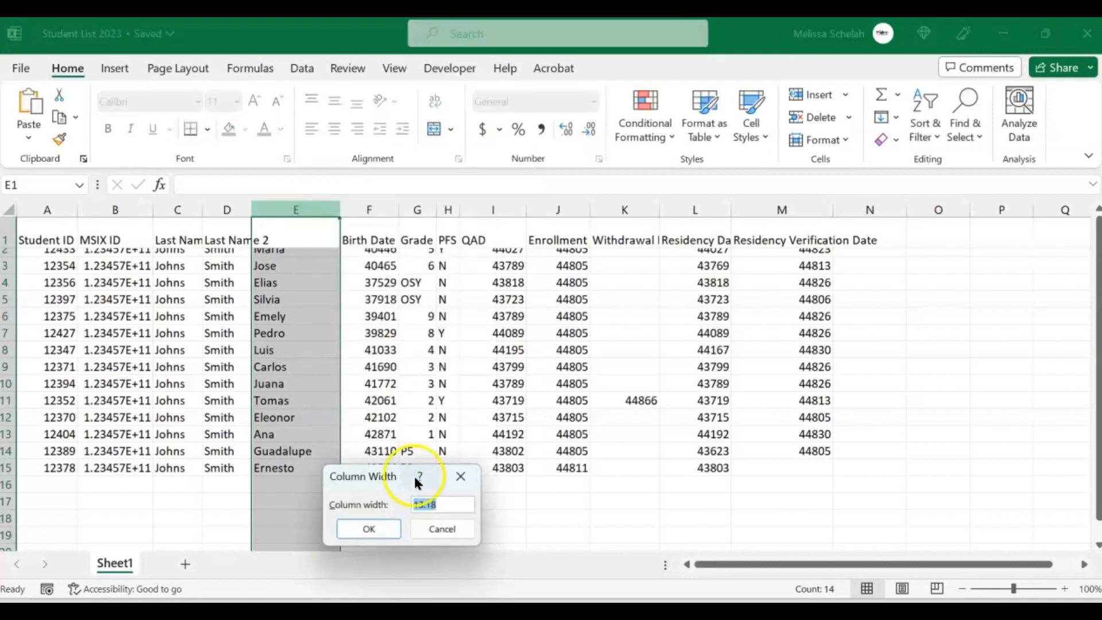
drag(395, 394, 403, 296)
click(390, 348)
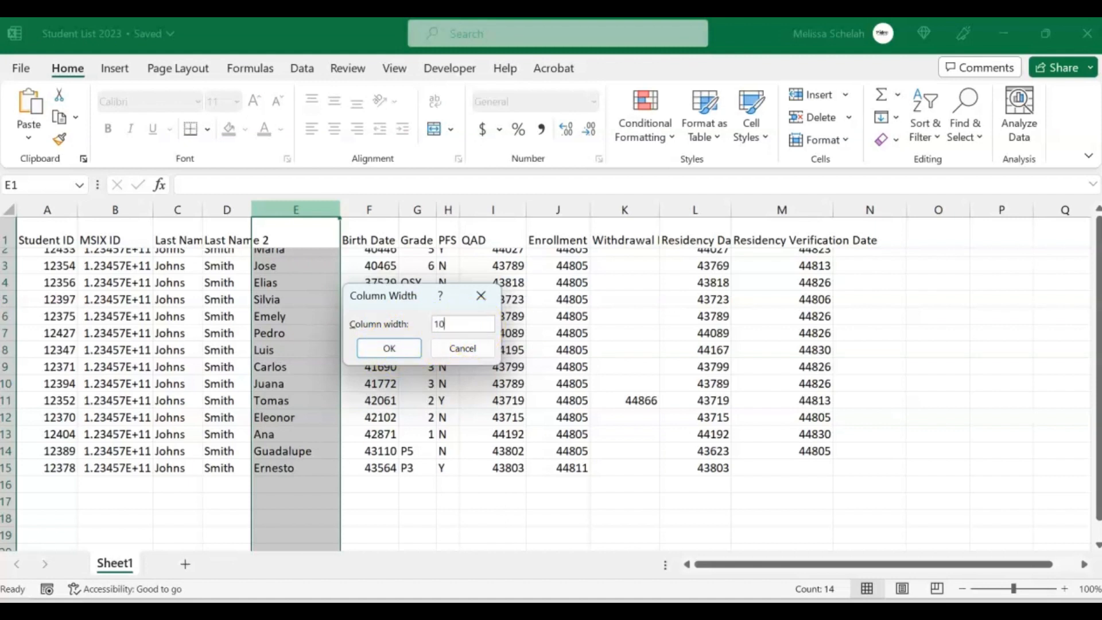
click(376, 347)
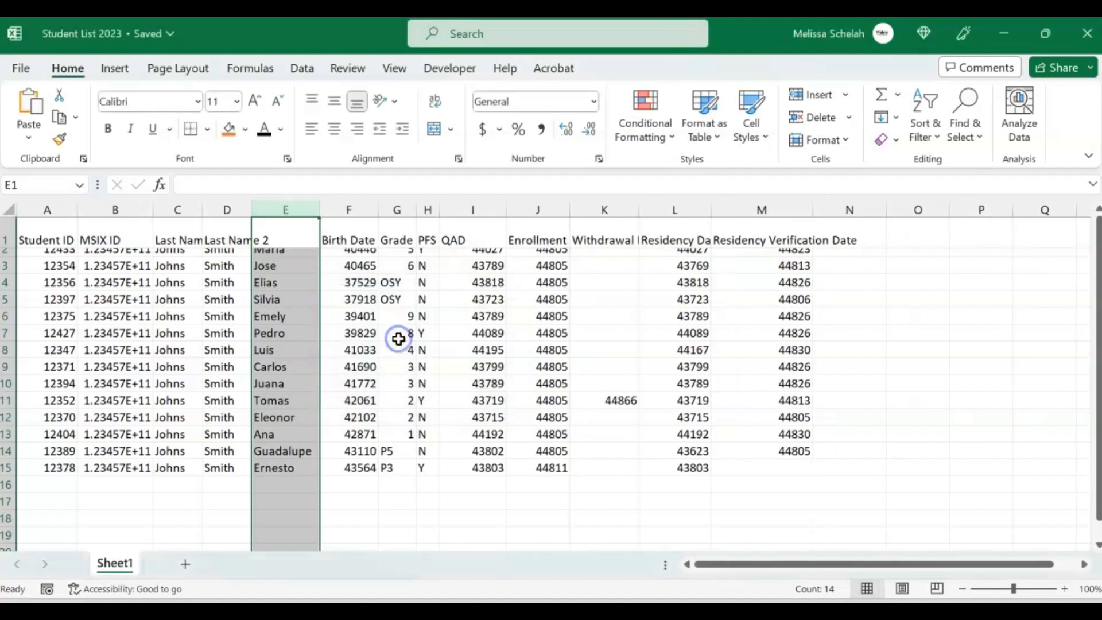
double_click(318, 213)
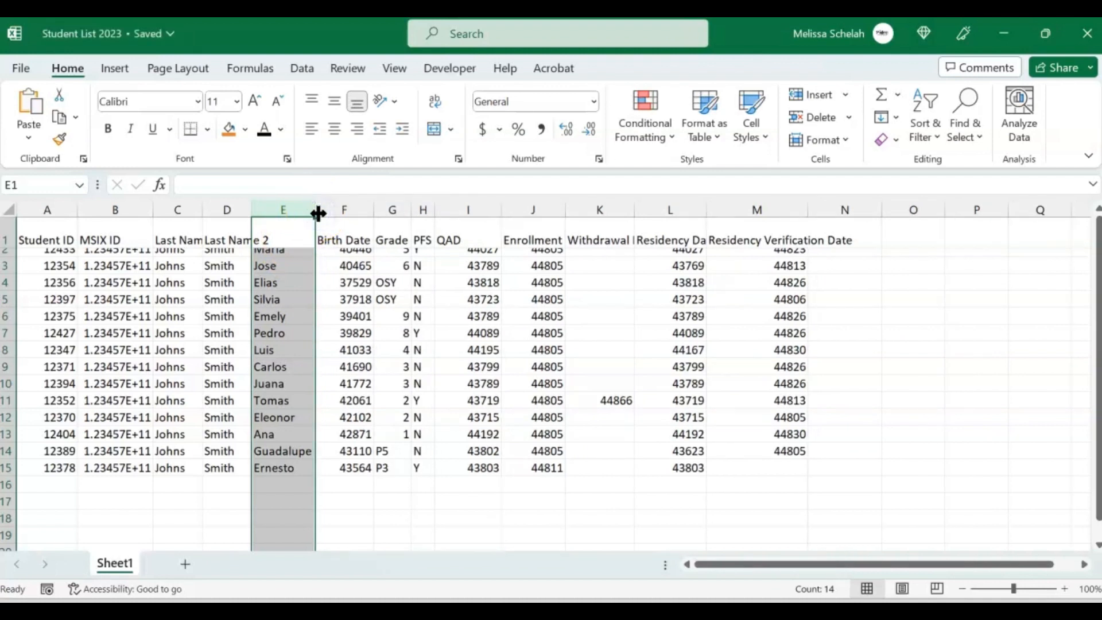
click(295, 263)
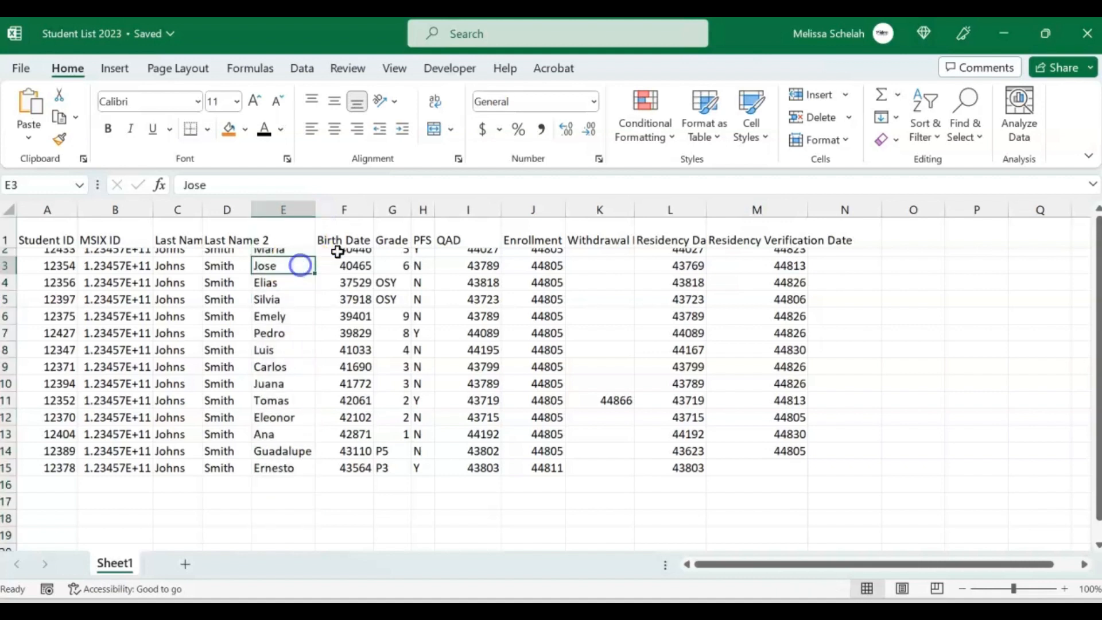
Step: Widen columns K and J so the full Withdrawal Date and Enrollment Date headings fit
double_click(633, 219)
click(566, 220)
drag(566, 218, 621, 208)
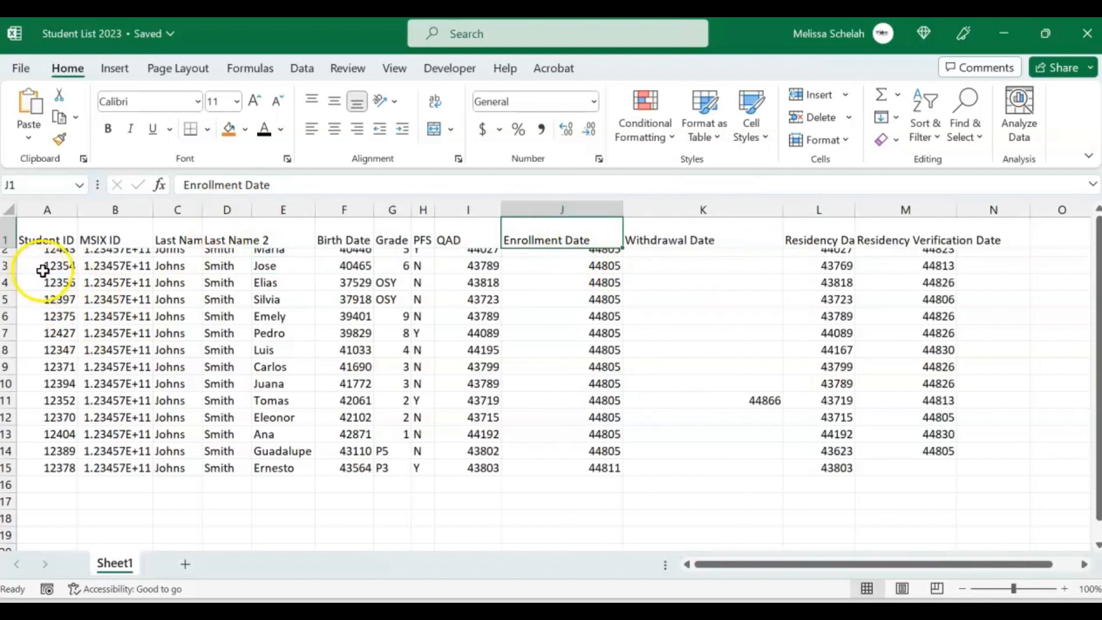
Step: Select the whole sheet and autofit the width of every column to its contents
click(12, 208)
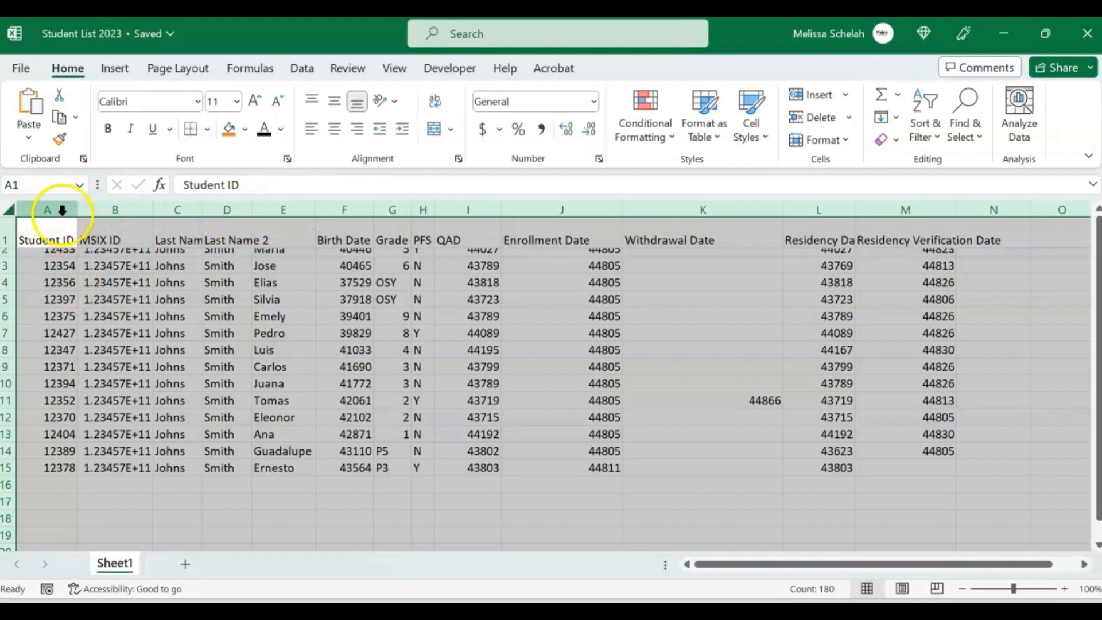
double_click(78, 213)
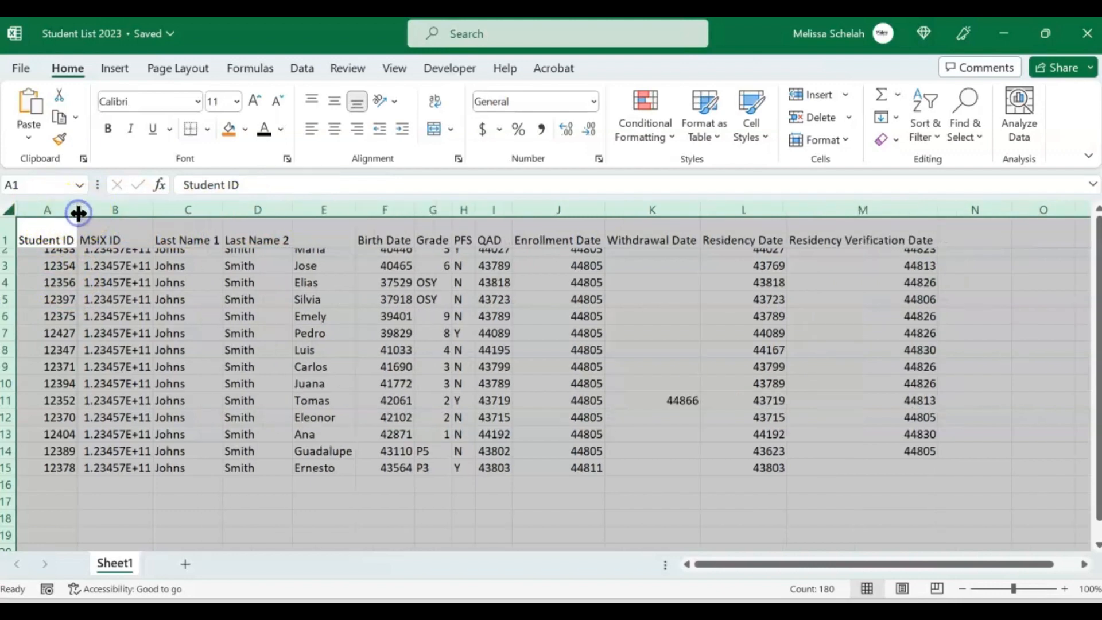
click(707, 365)
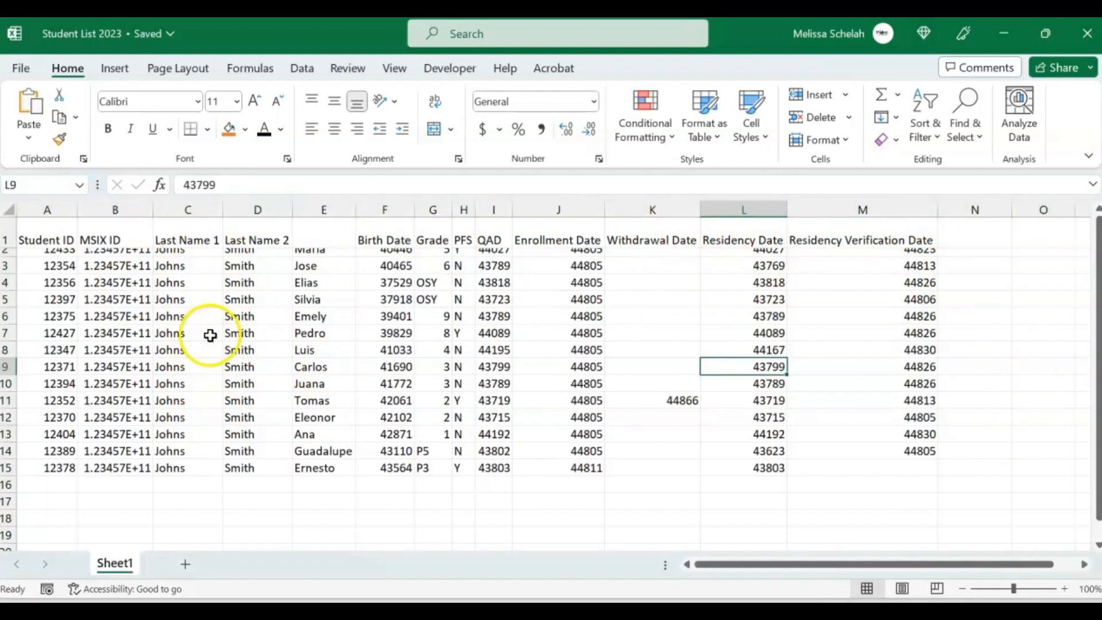
Step: Autofit the height of row 2 and check its exact Row Height setting
click(7, 254)
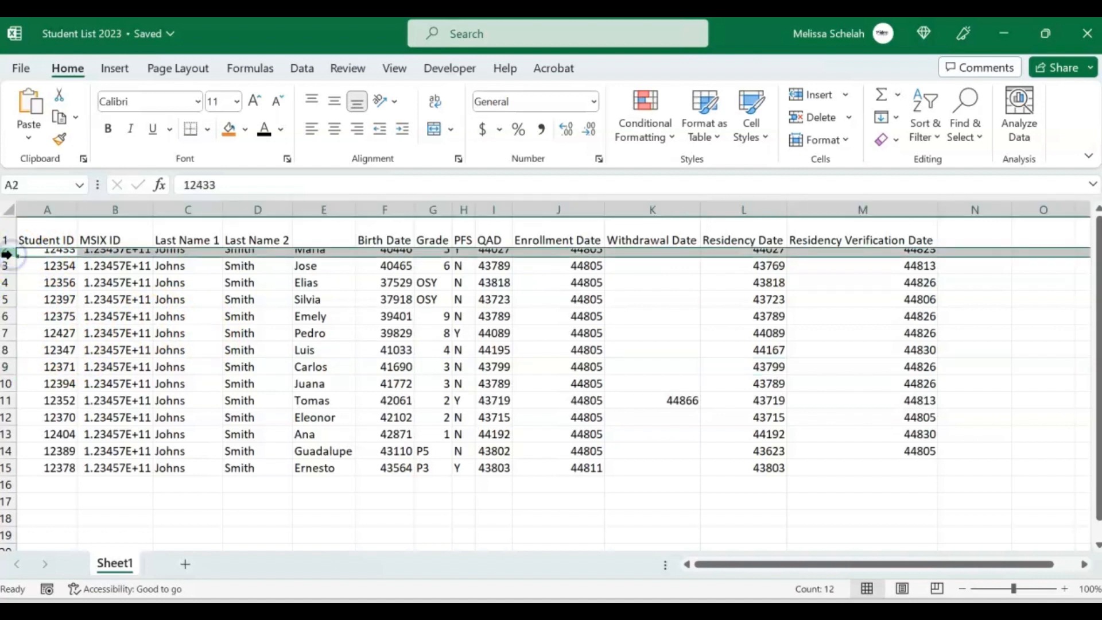
double_click(16, 257)
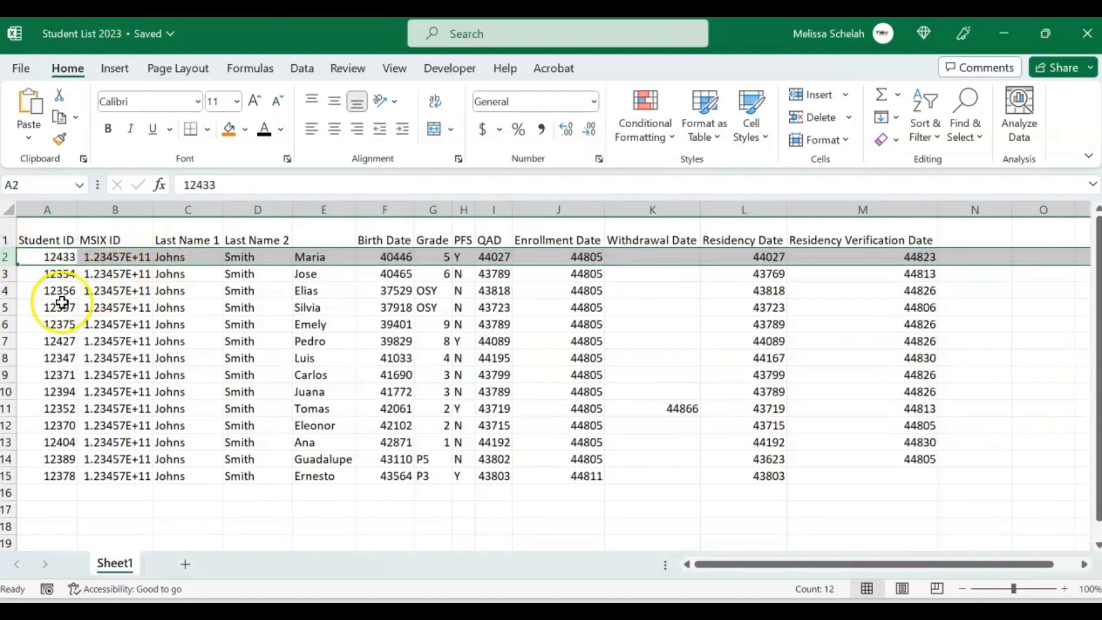
right_click(5, 257)
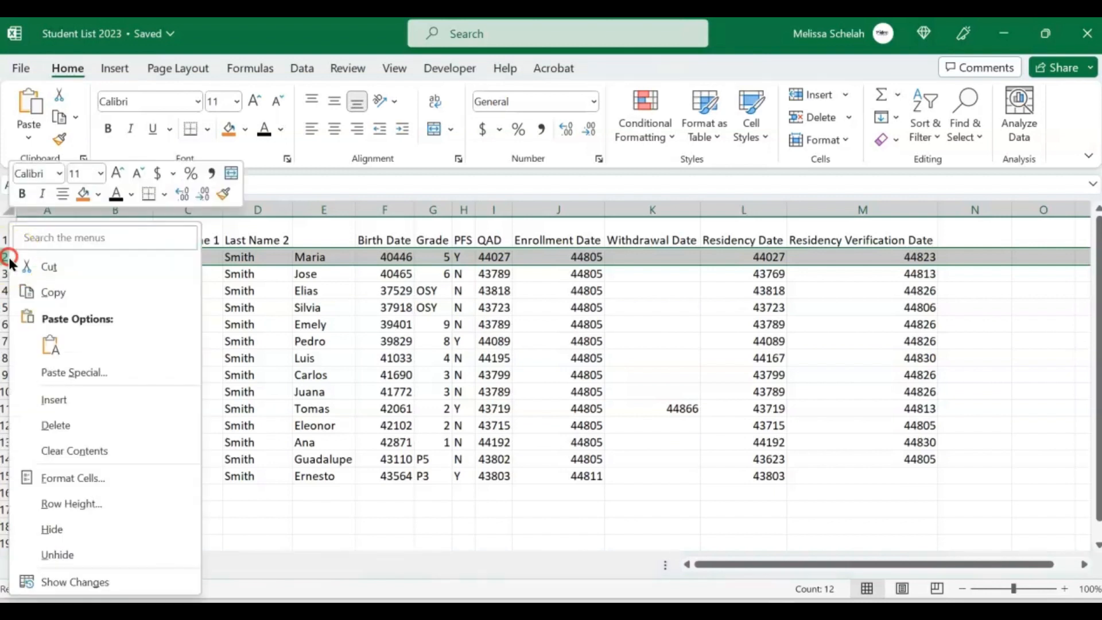
click(106, 503)
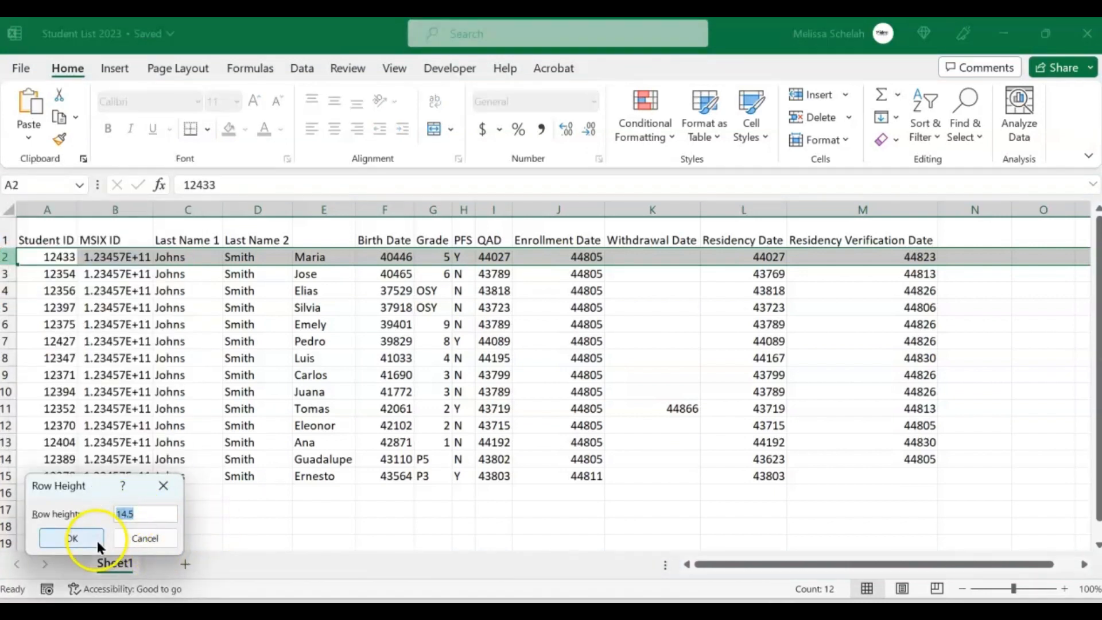
click(164, 485)
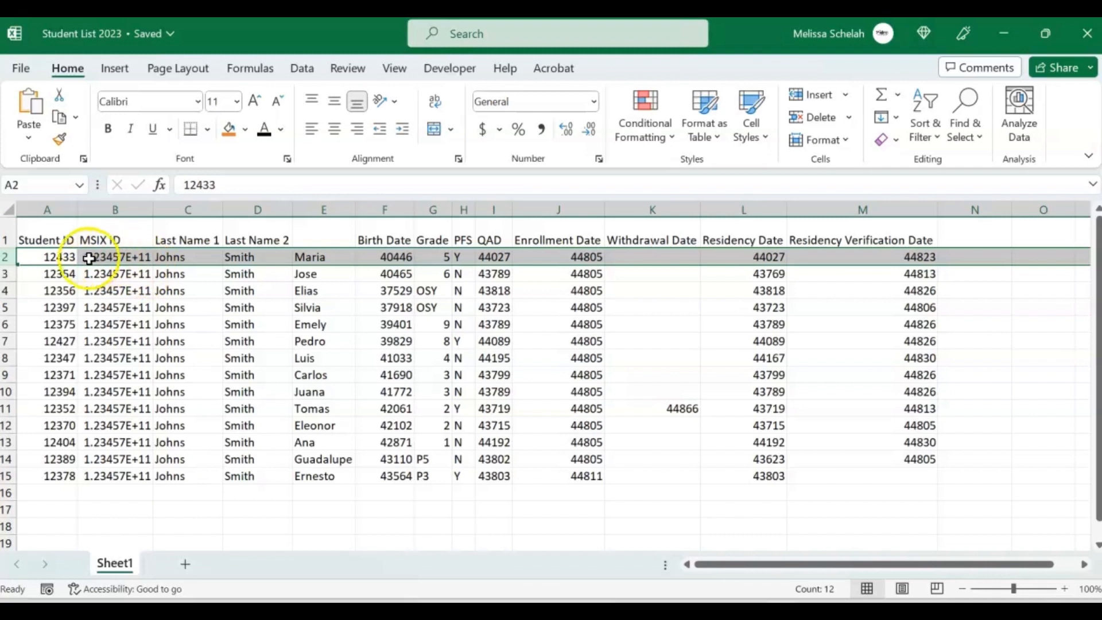
click(62, 258)
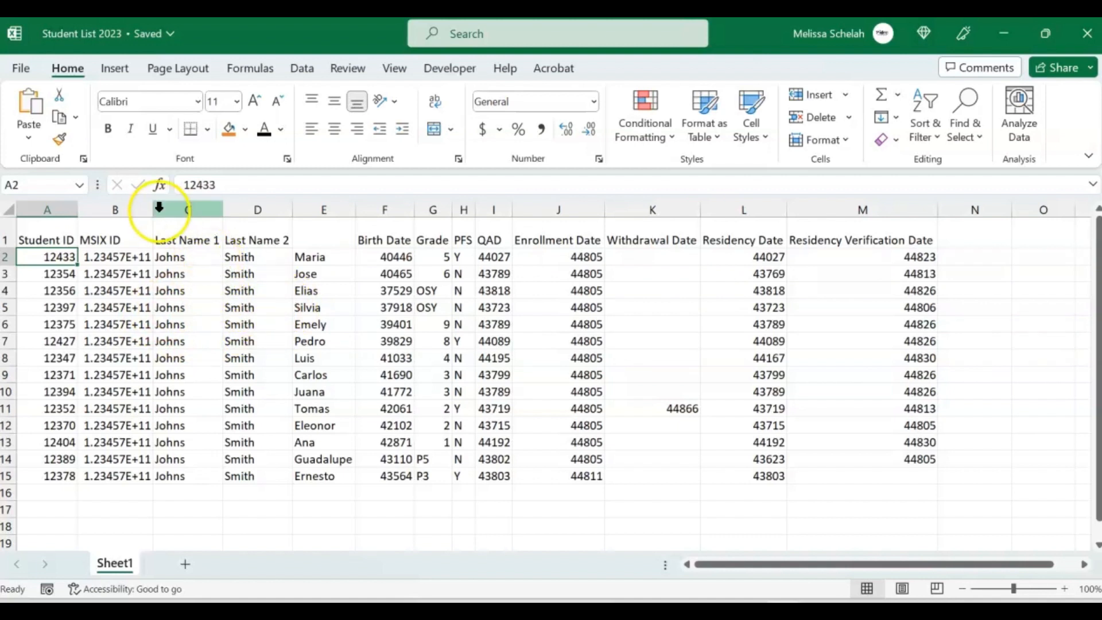
Step: Insert a blank column between the first names and the Birth Date column
click(118, 207)
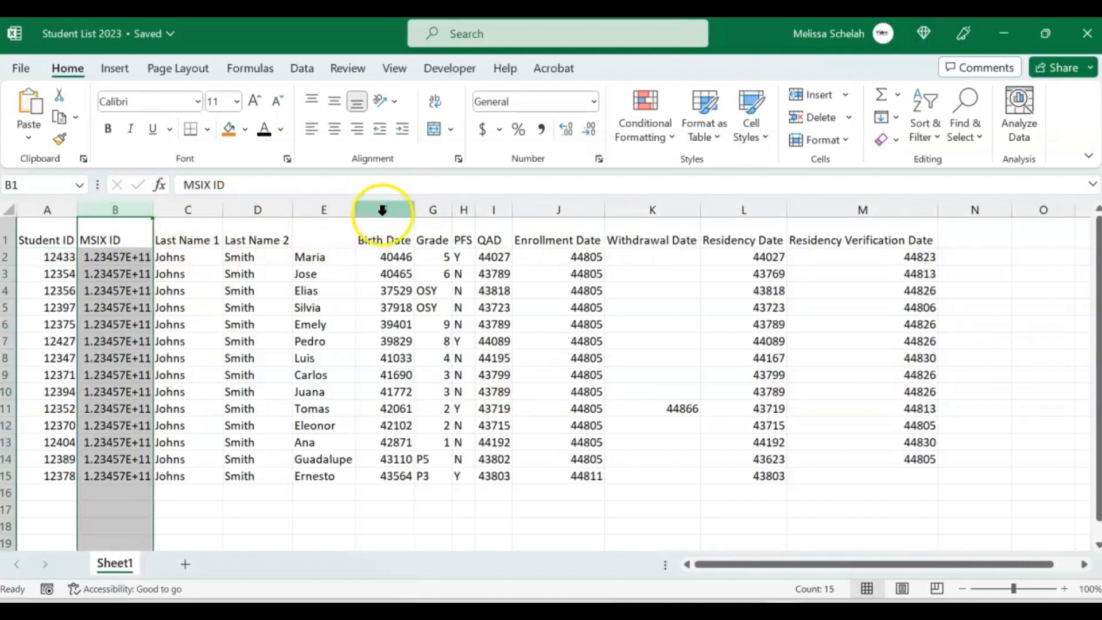
click(344, 209)
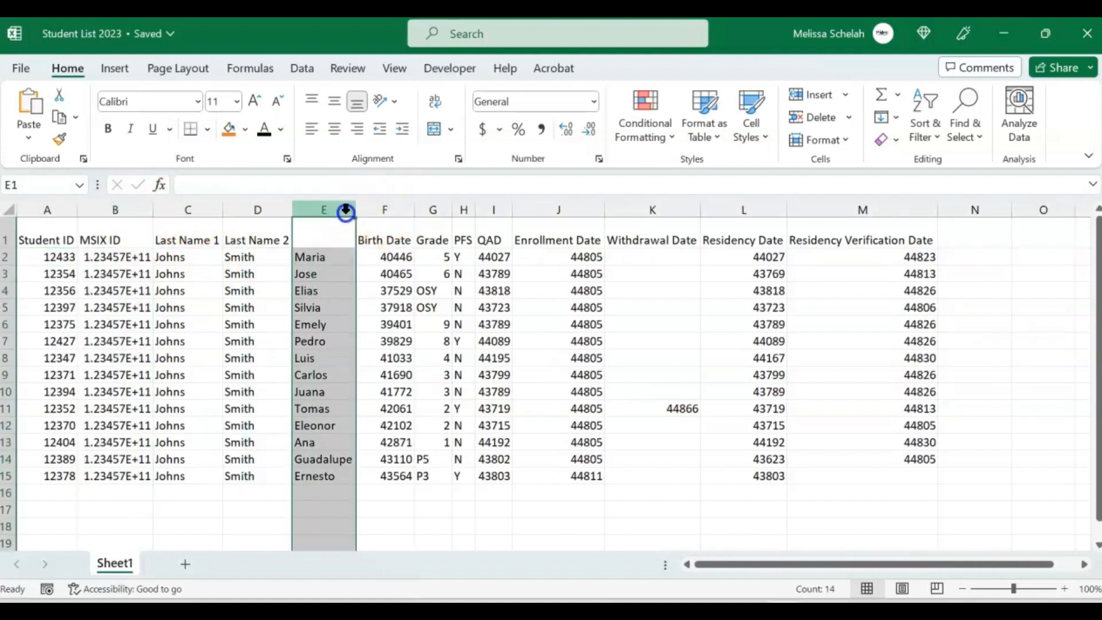
click(382, 209)
right_click(379, 209)
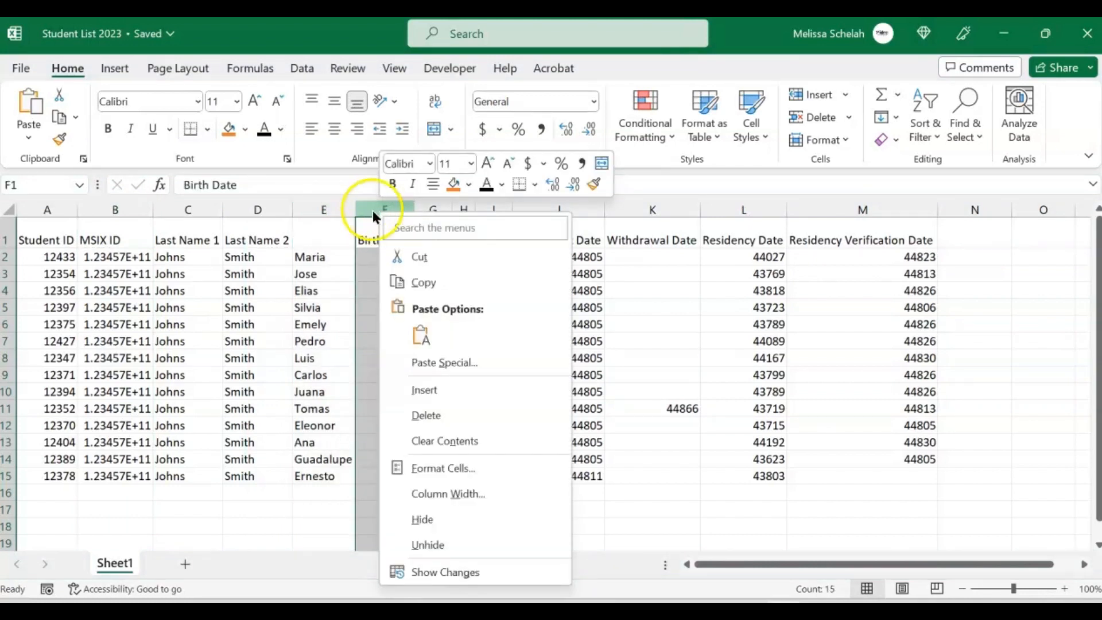
click(433, 390)
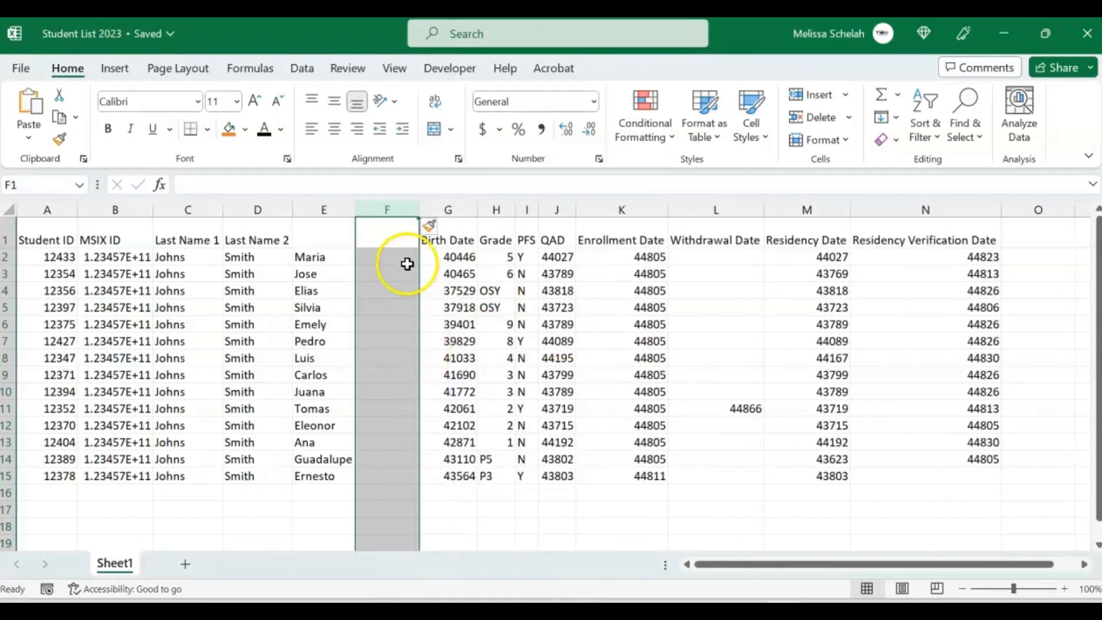
click(386, 238)
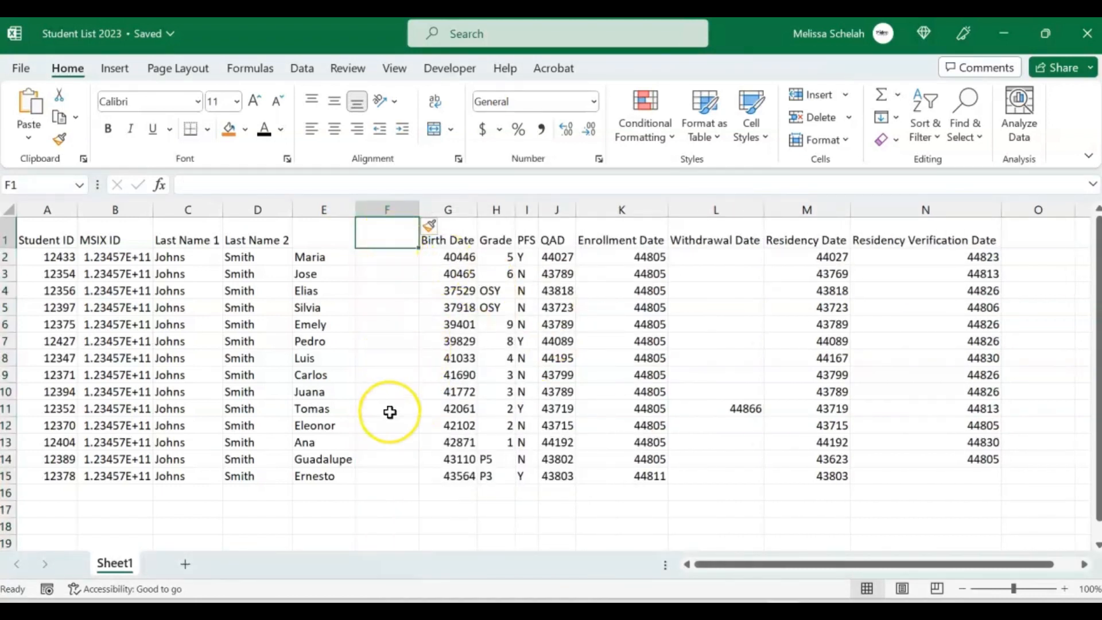
Step: Insert a blank row above the first student record, directly below the headings
click(4, 258)
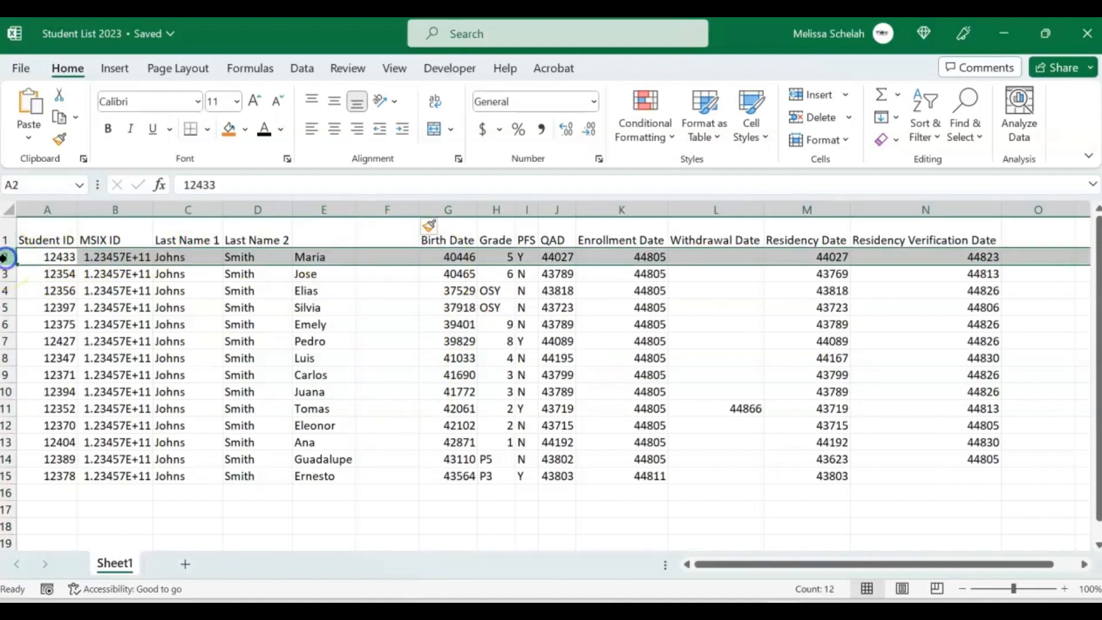
right_click(5, 258)
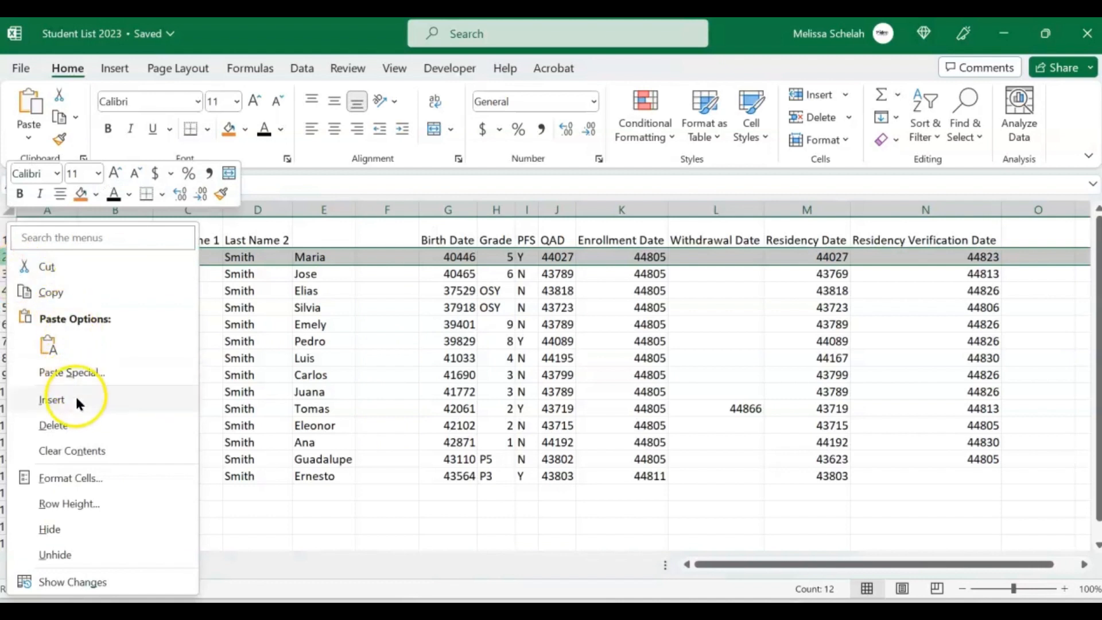
click(52, 400)
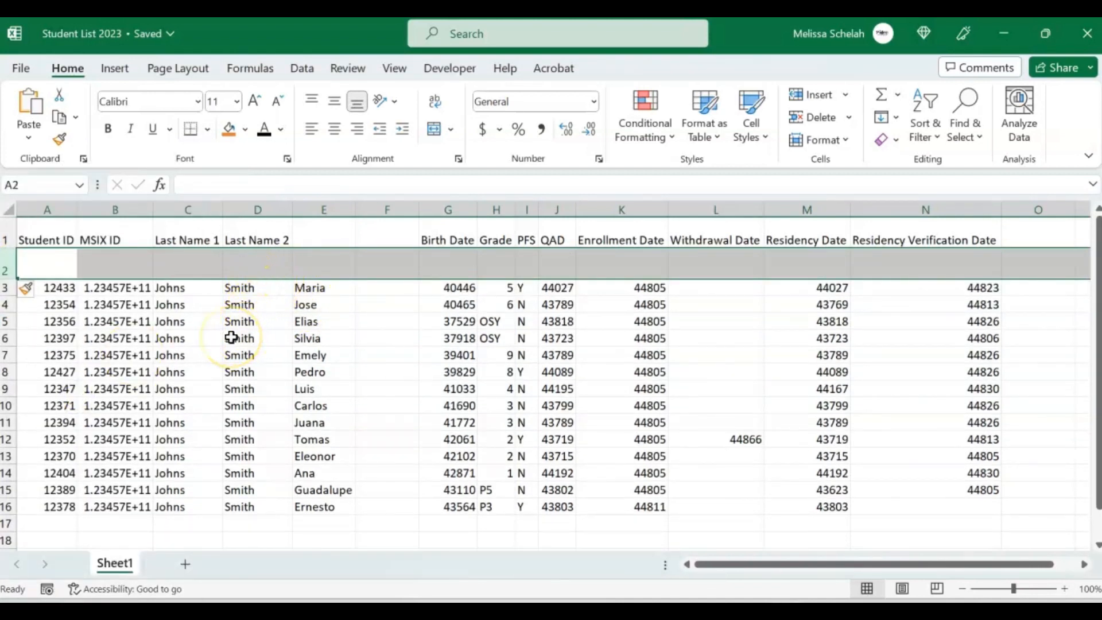
Step: Delete the blank row below the headings and the two student rows that follow it
key(ctrl+minus)
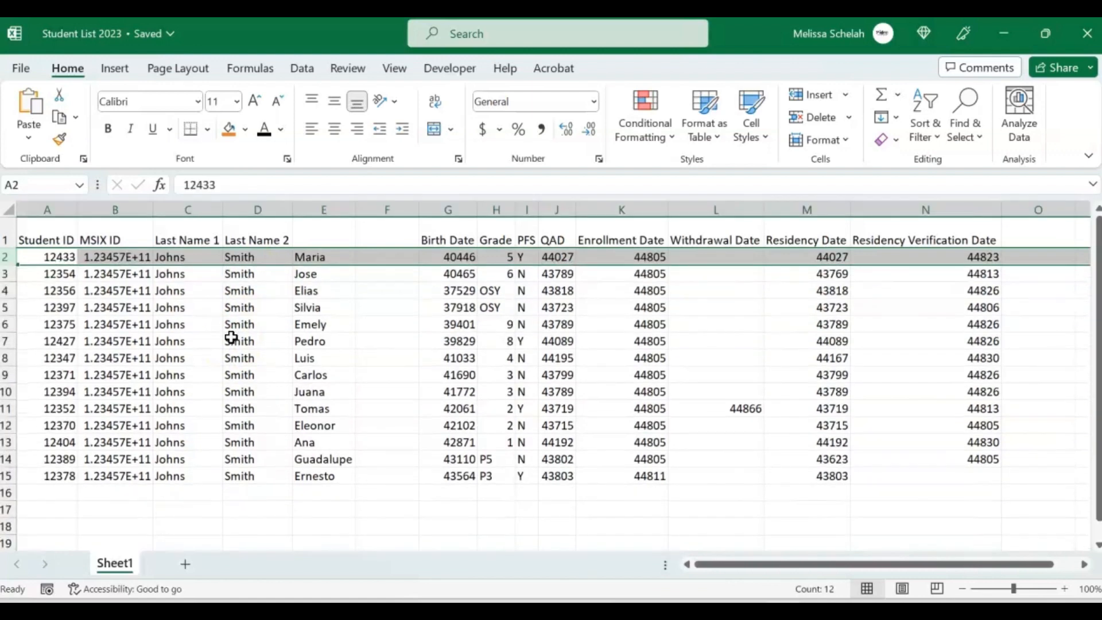
key(ctrl+minus)
key(ctrl+minus)
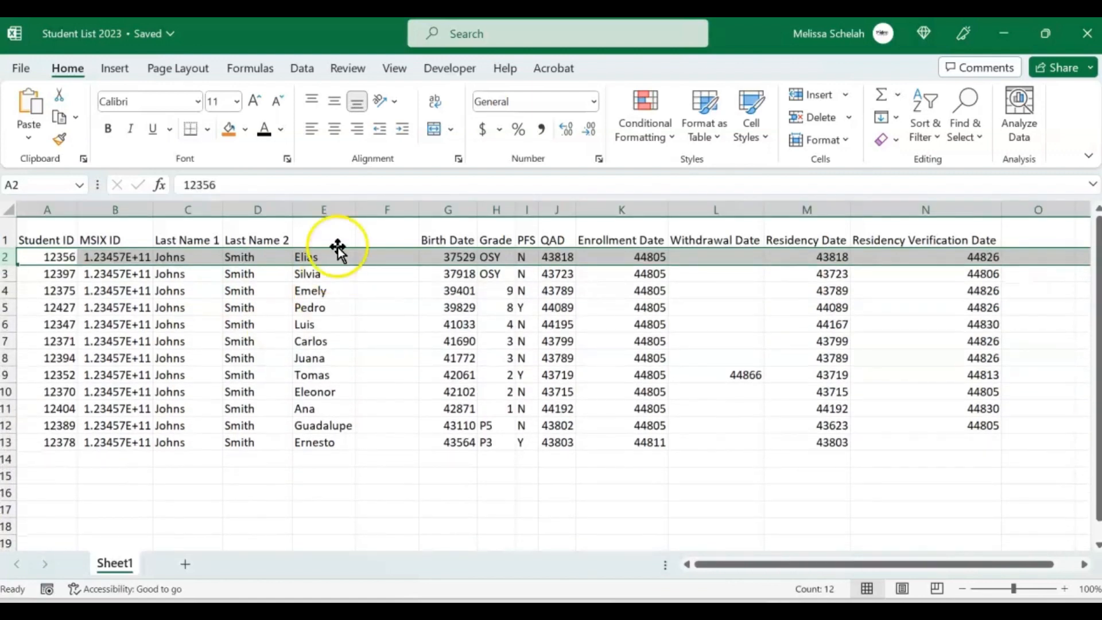
Step: Delete the blank column F in front of the Birth Date column
click(370, 210)
key(ctrl+minus)
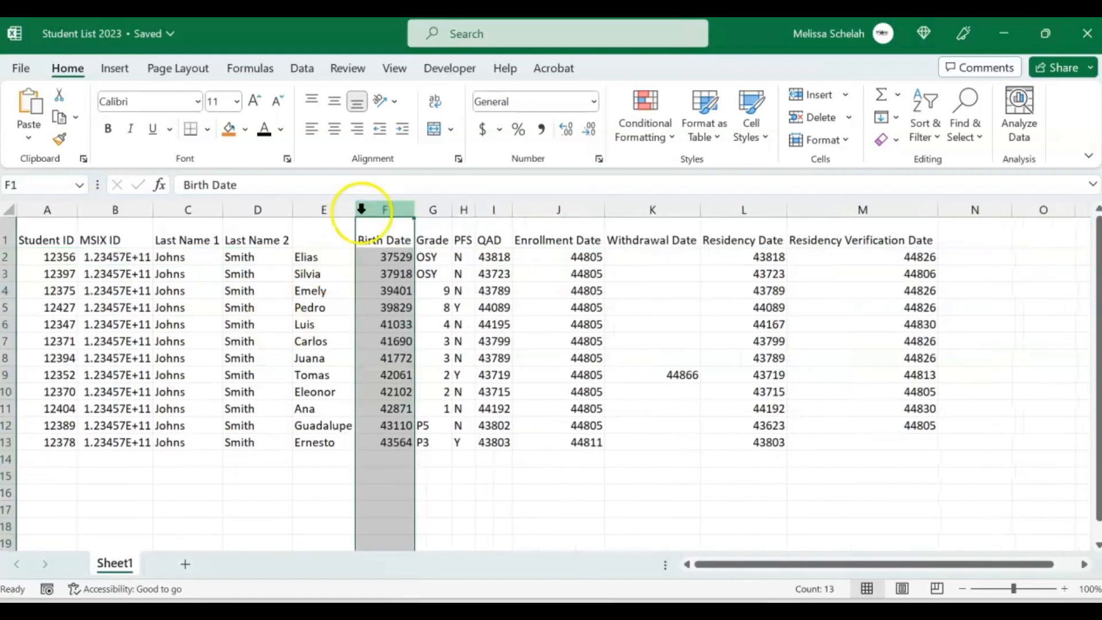
click(340, 304)
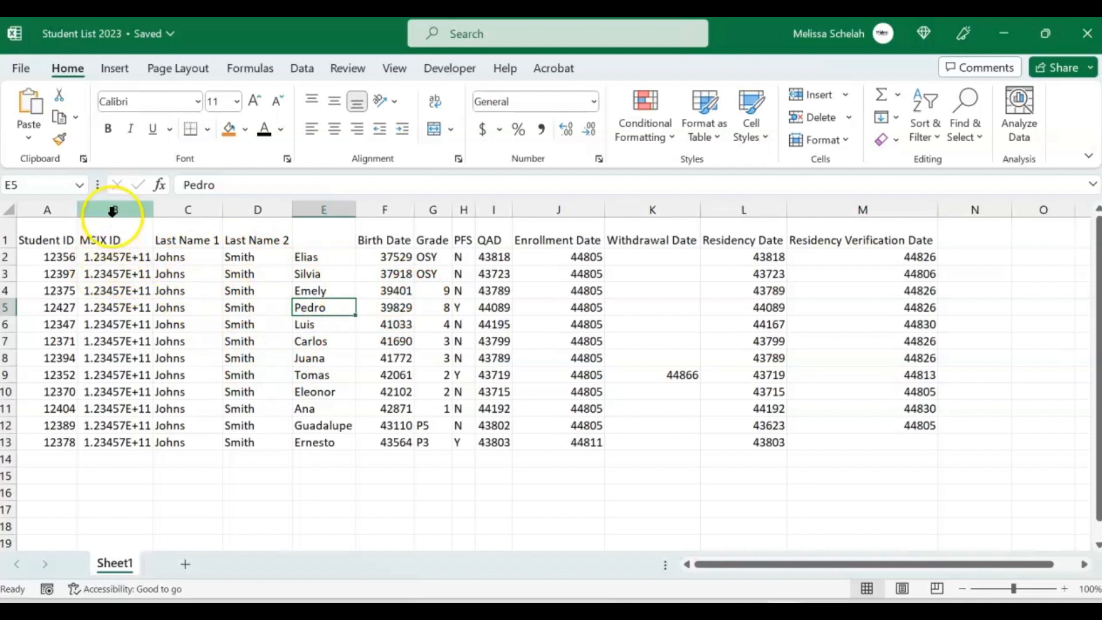
Step: Format the MSIX ID column as Number without decimal places and autofit its width
click(109, 258)
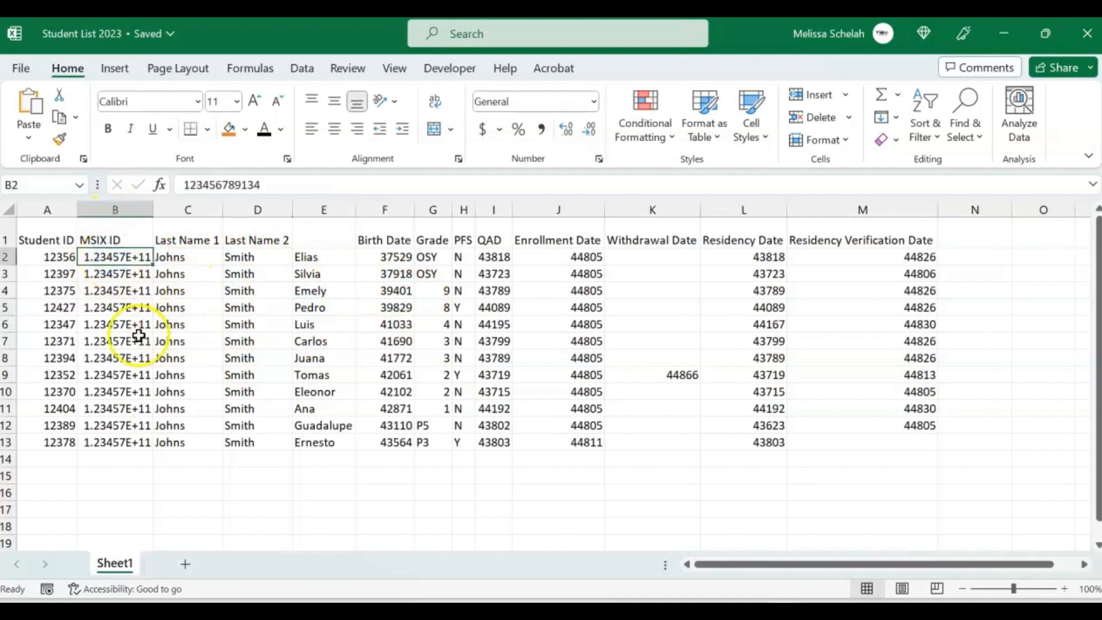
click(113, 209)
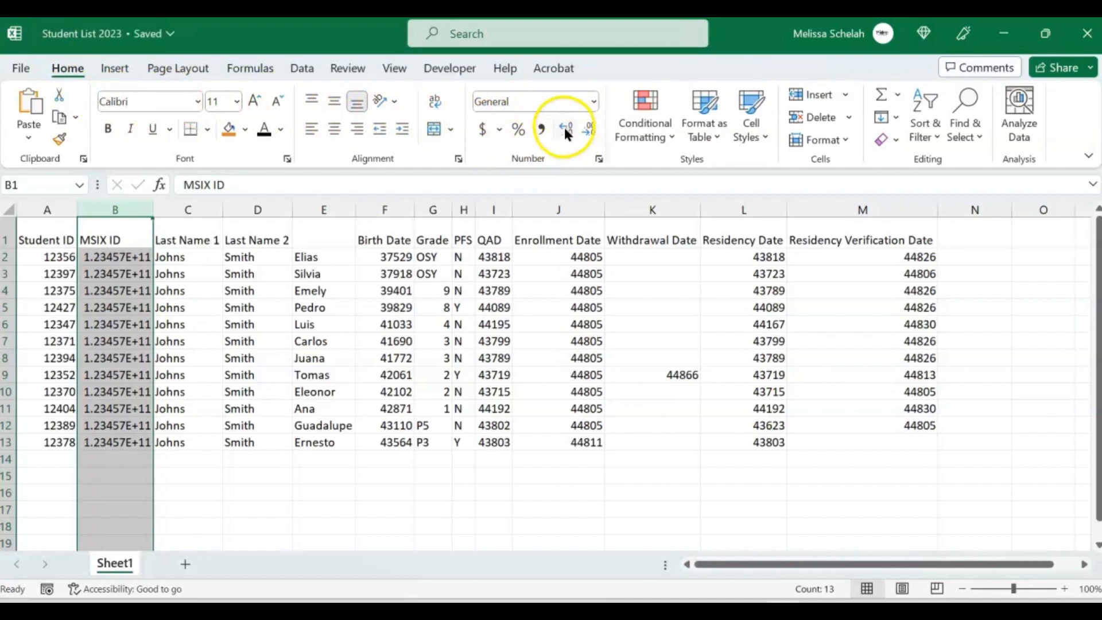
click(593, 102)
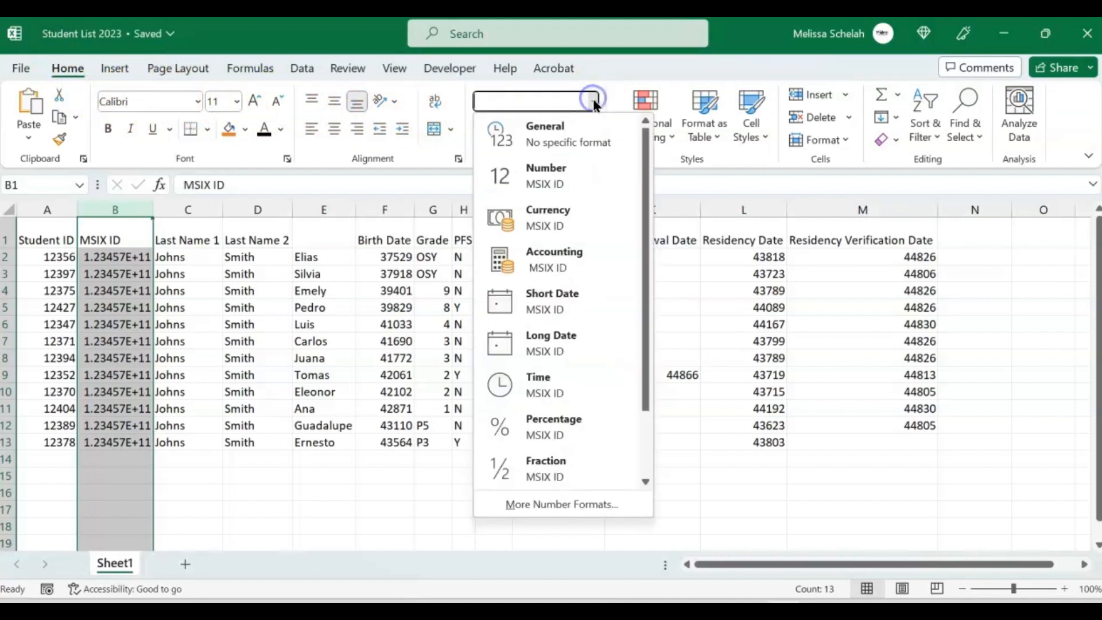
click(554, 171)
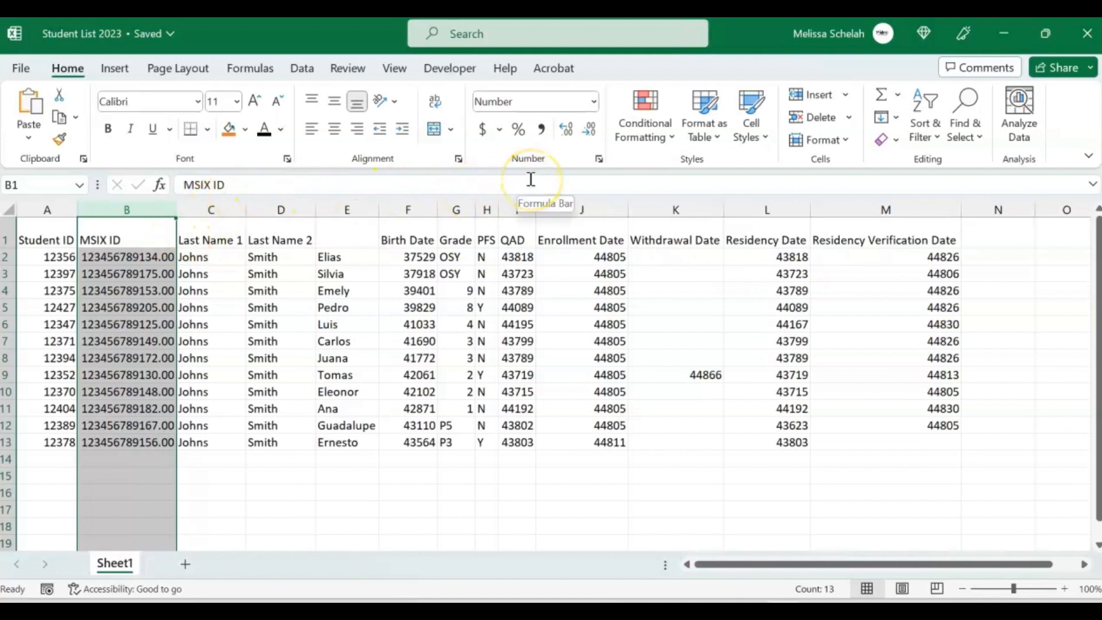
click(591, 129)
click(590, 129)
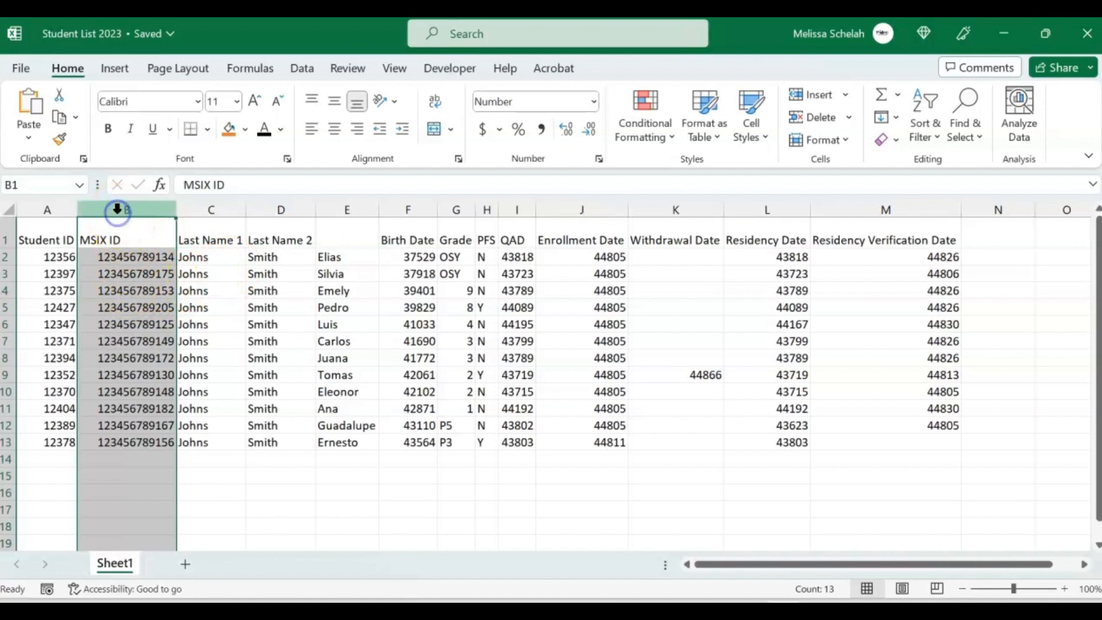
double_click(176, 210)
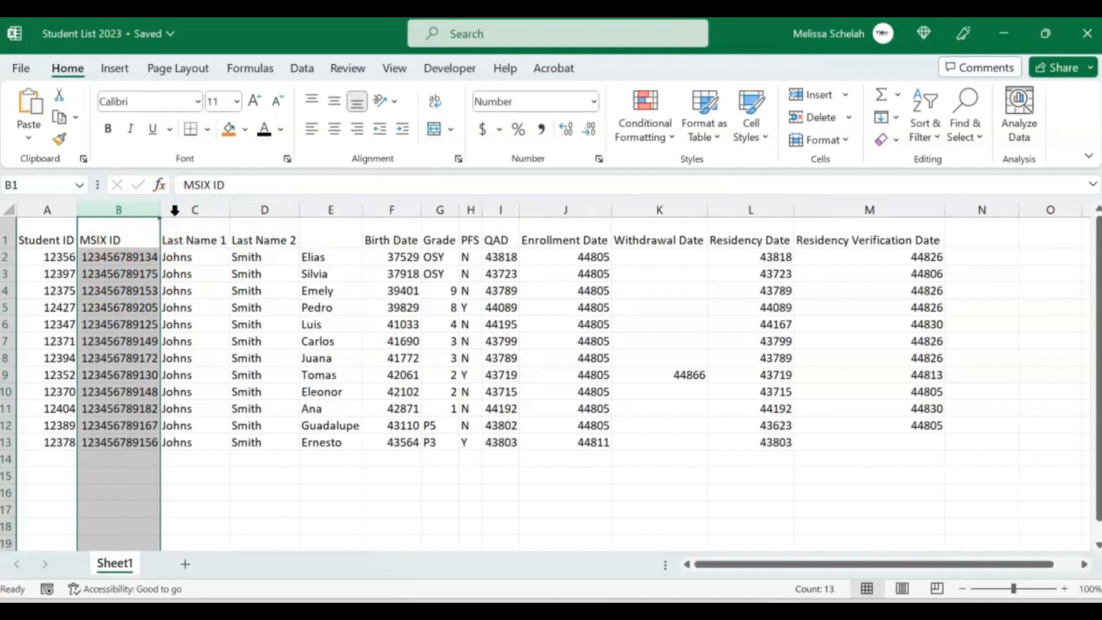
click(121, 230)
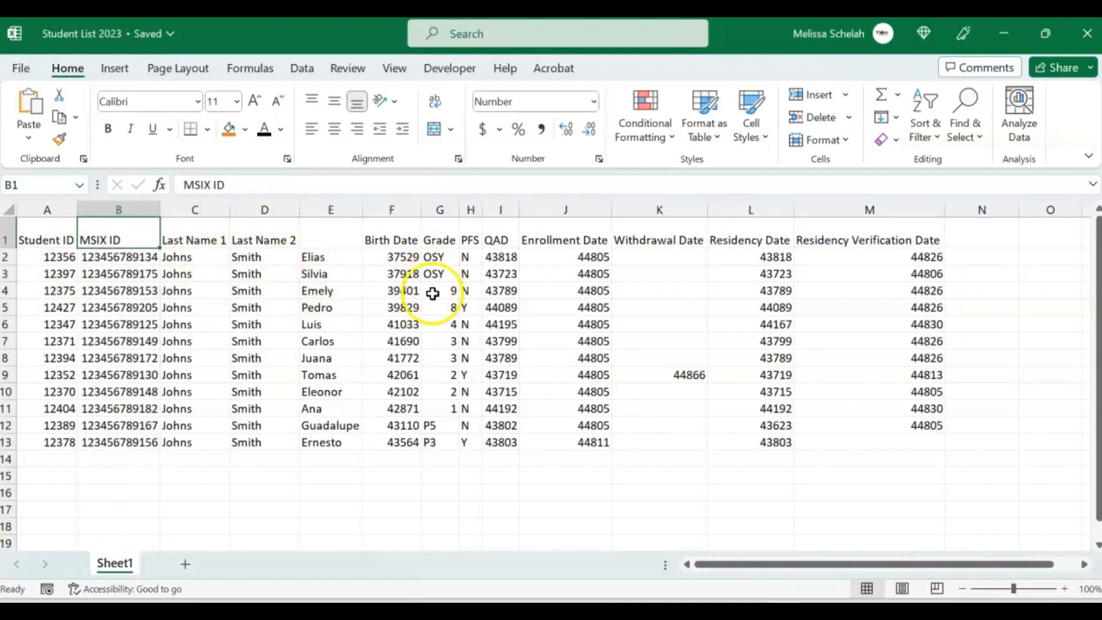
Step: Center the contents of the Grade column horizontally
click(439, 210)
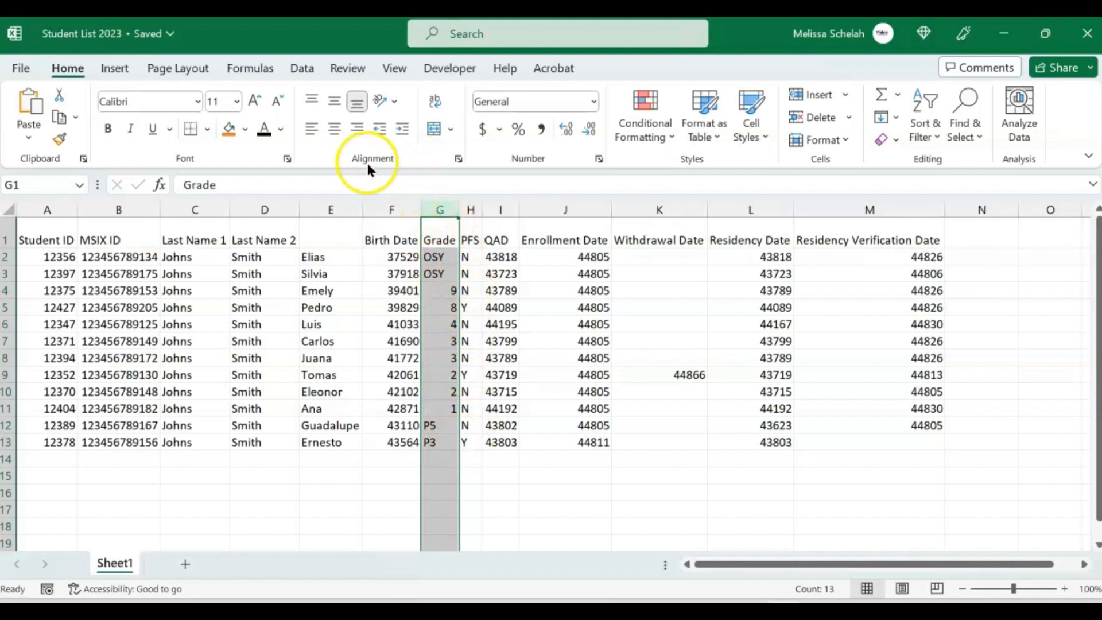
click(334, 129)
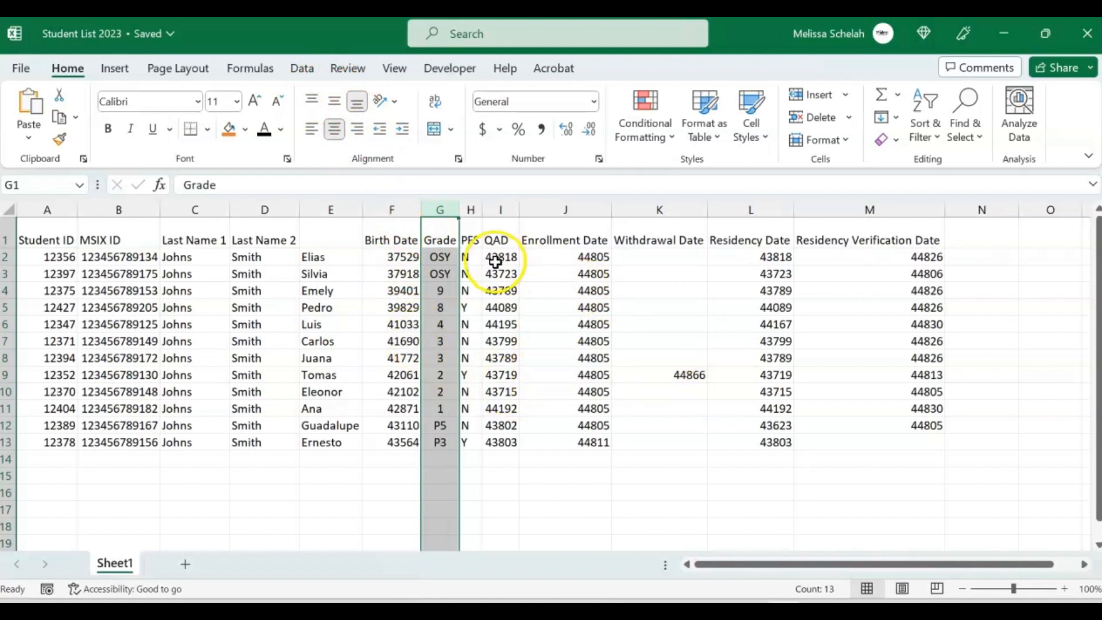
Step: Format the Birth Date values in F2:F13 as Short Date
drag(411, 253, 408, 442)
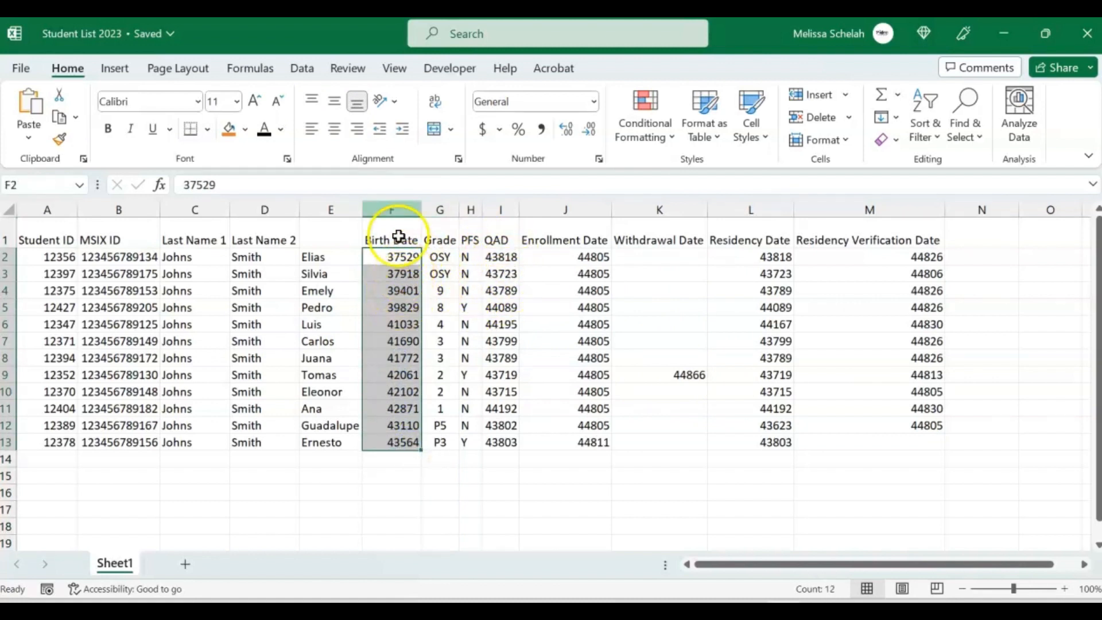
click(393, 274)
click(385, 210)
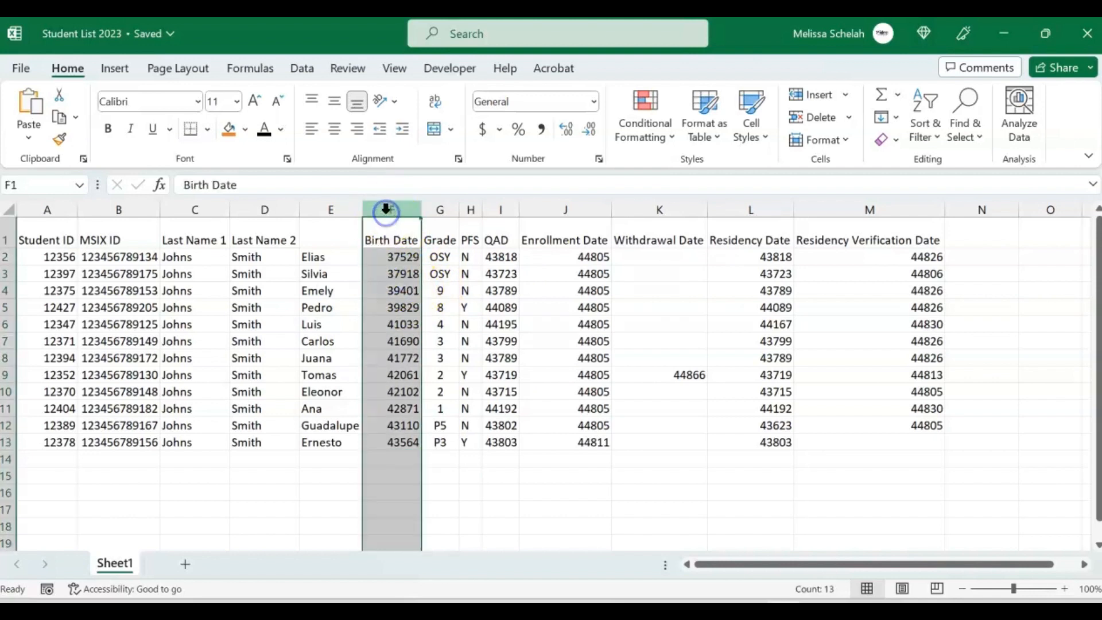
drag(414, 351, 404, 439)
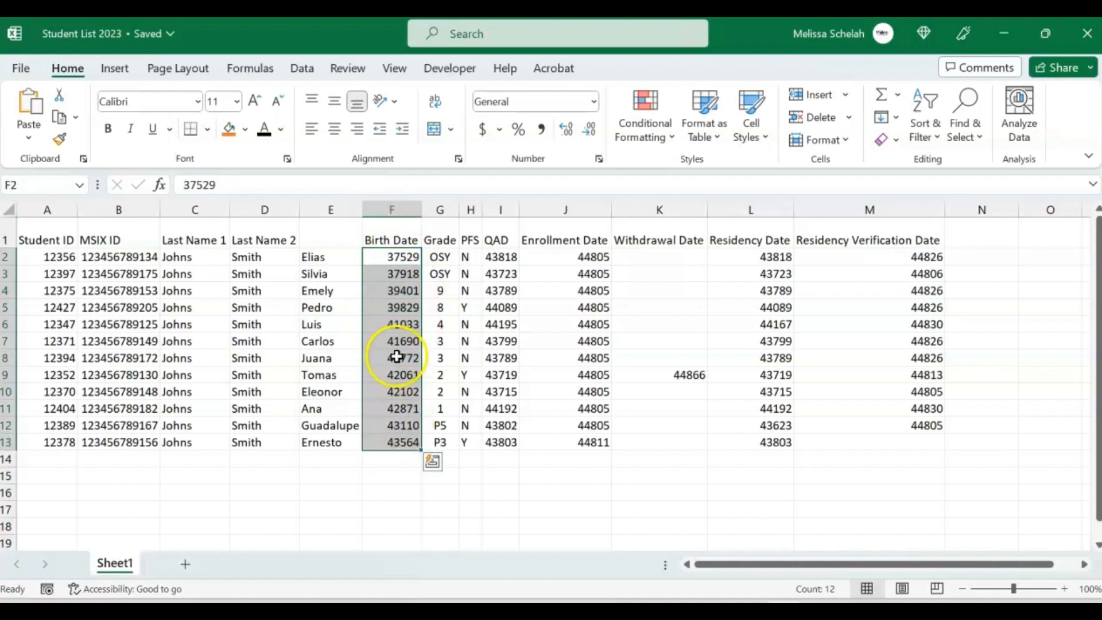
click(528, 172)
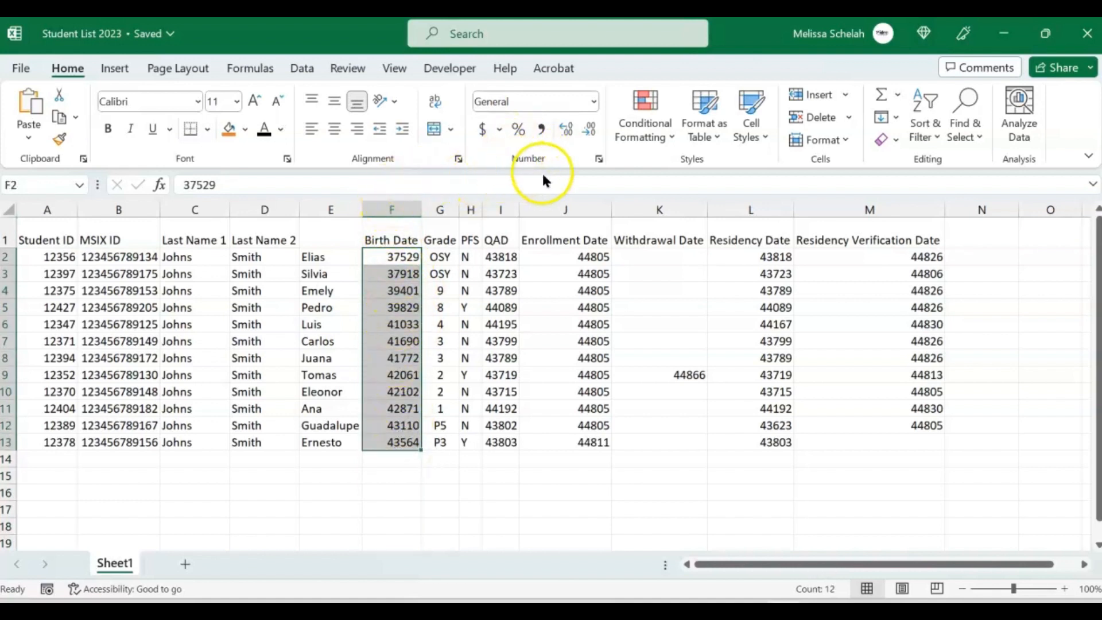
click(594, 101)
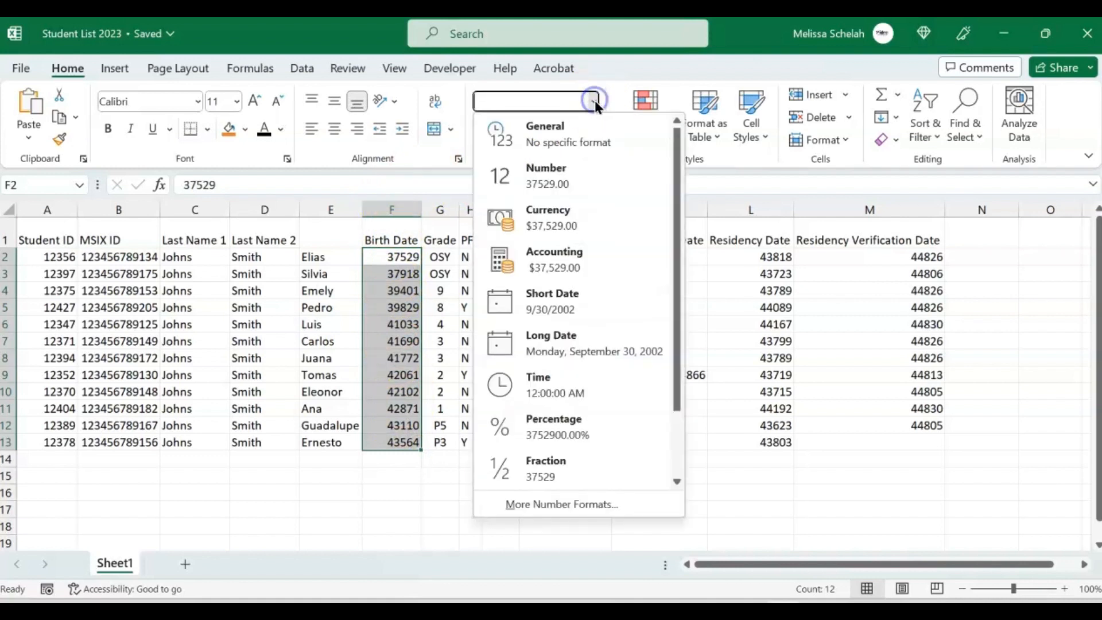
click(578, 290)
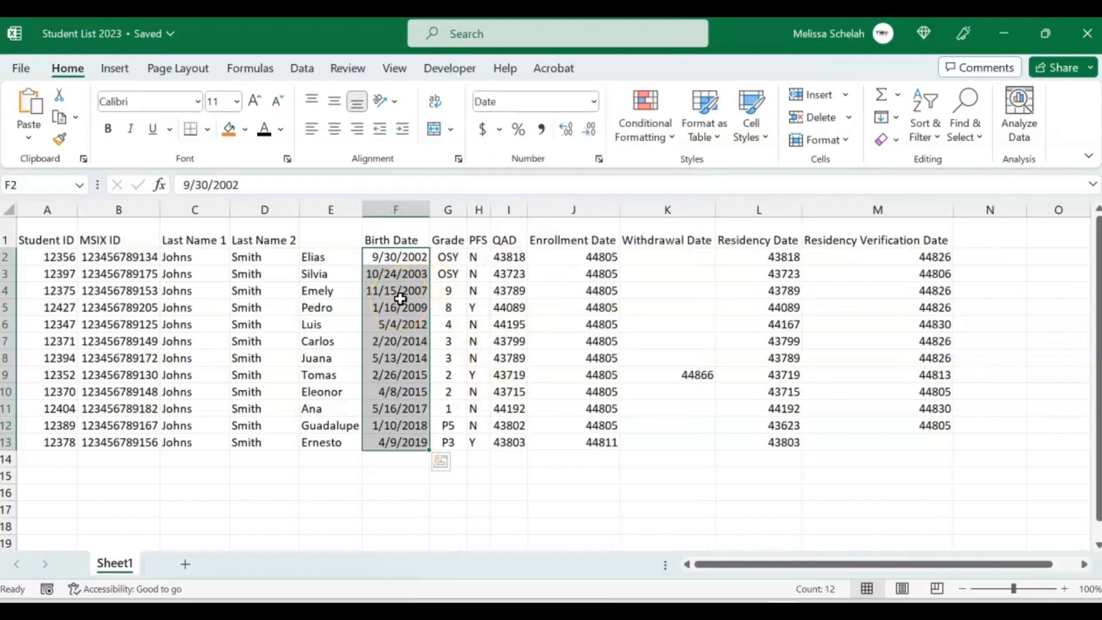
Step: Format the columns from QAD through Residency Verification Date as Short Date
click(508, 290)
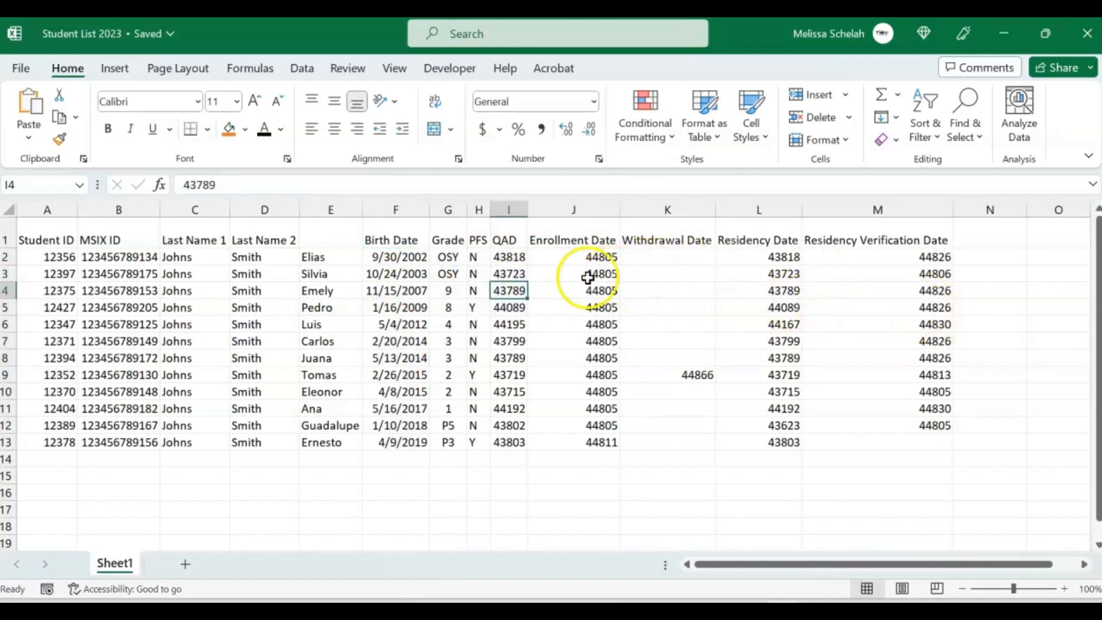
click(507, 207)
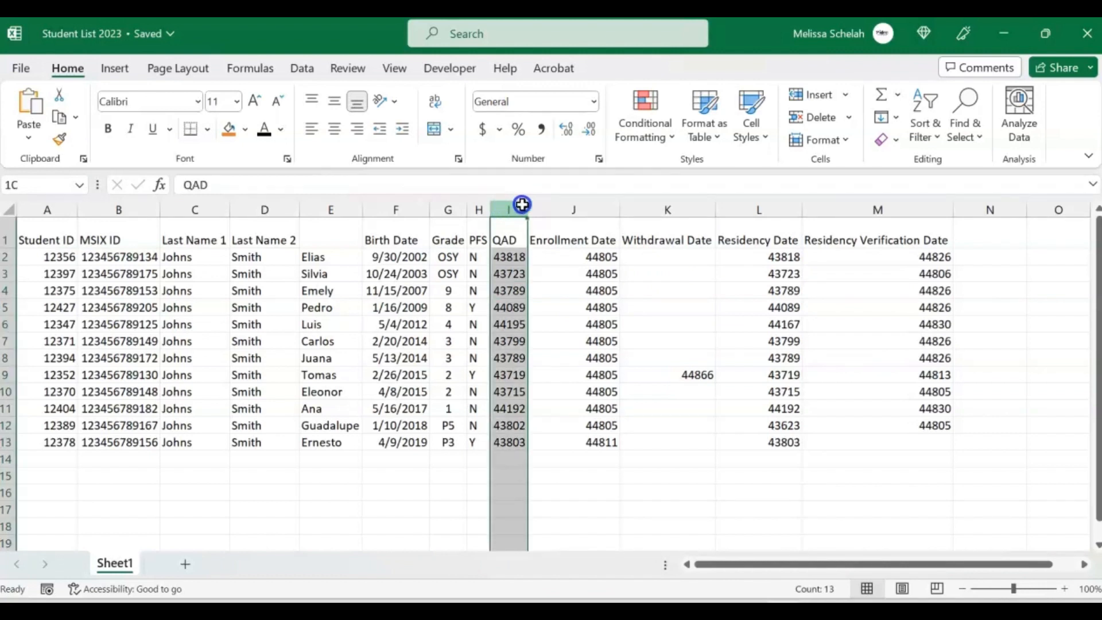
drag(521, 204, 540, 204)
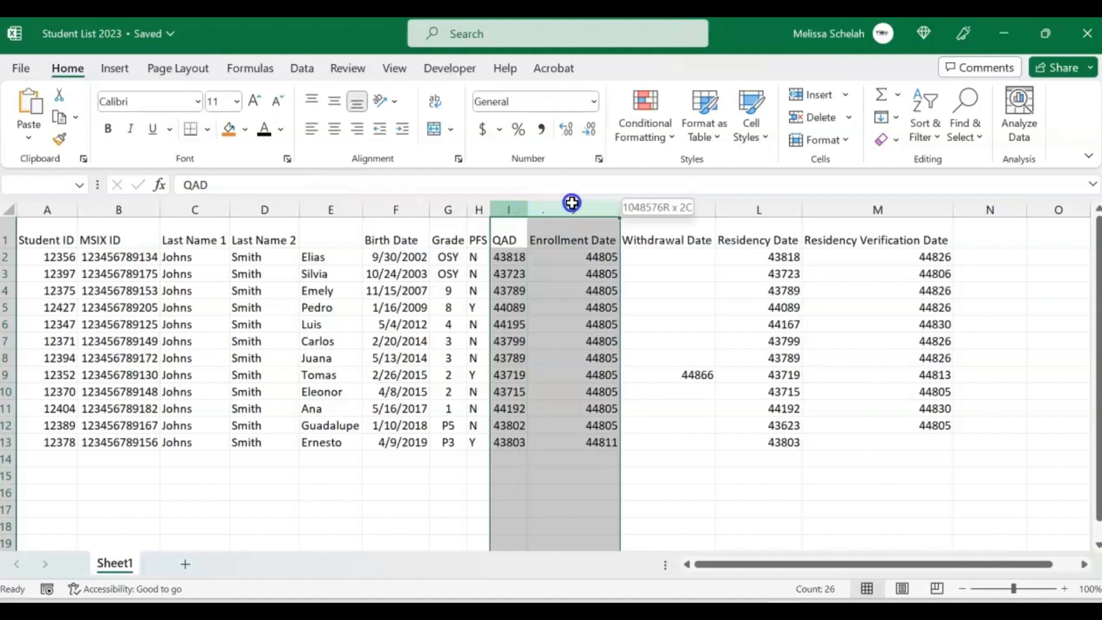
drag(622, 207, 837, 218)
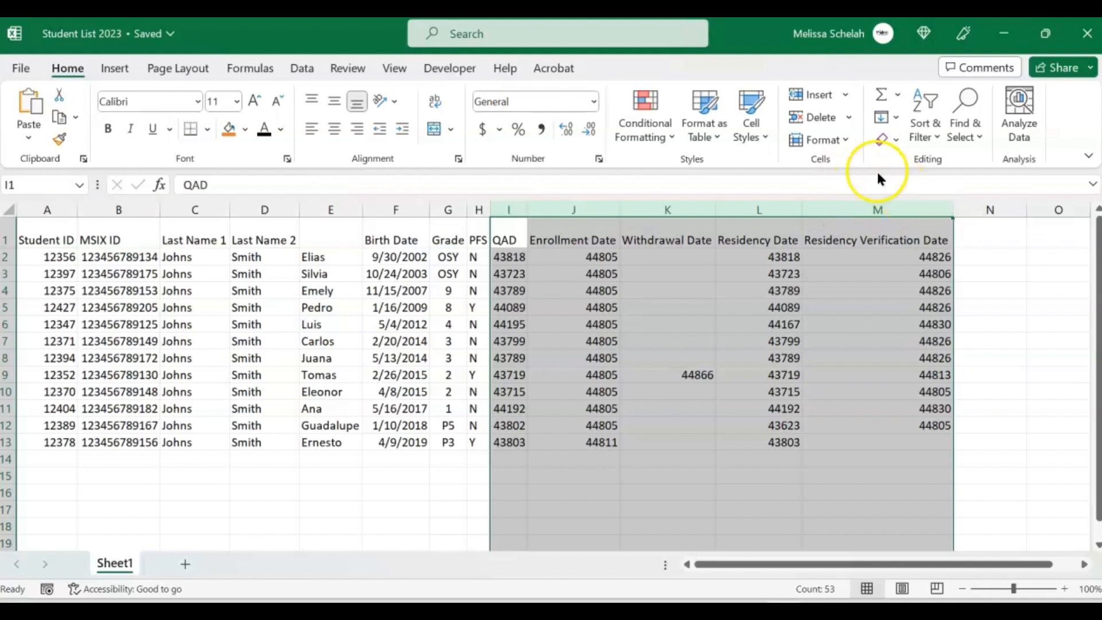
click(595, 101)
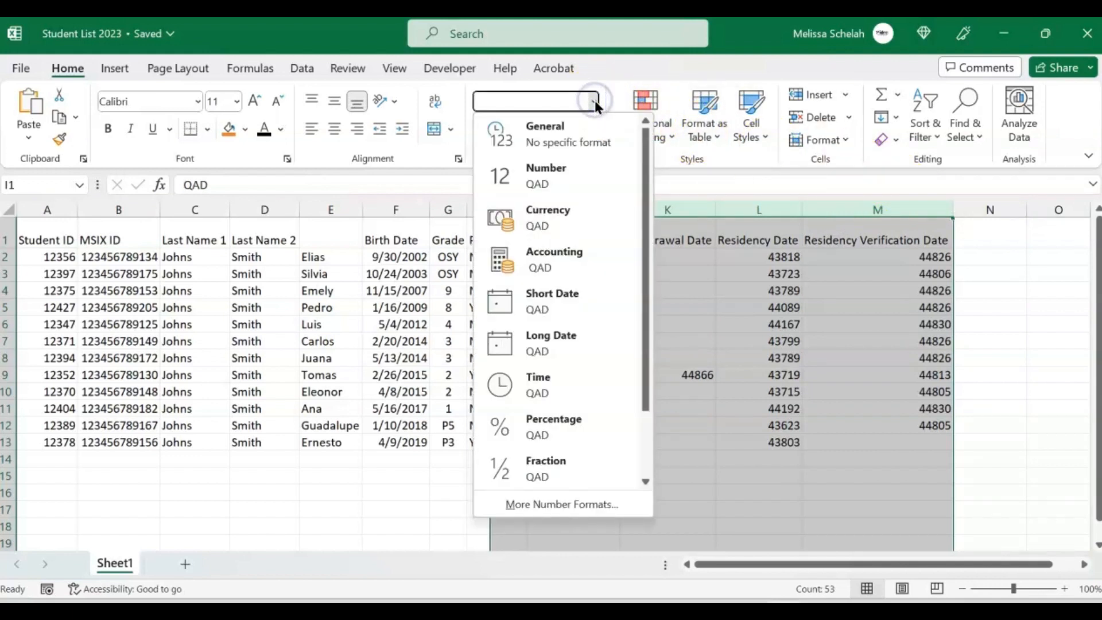
click(568, 296)
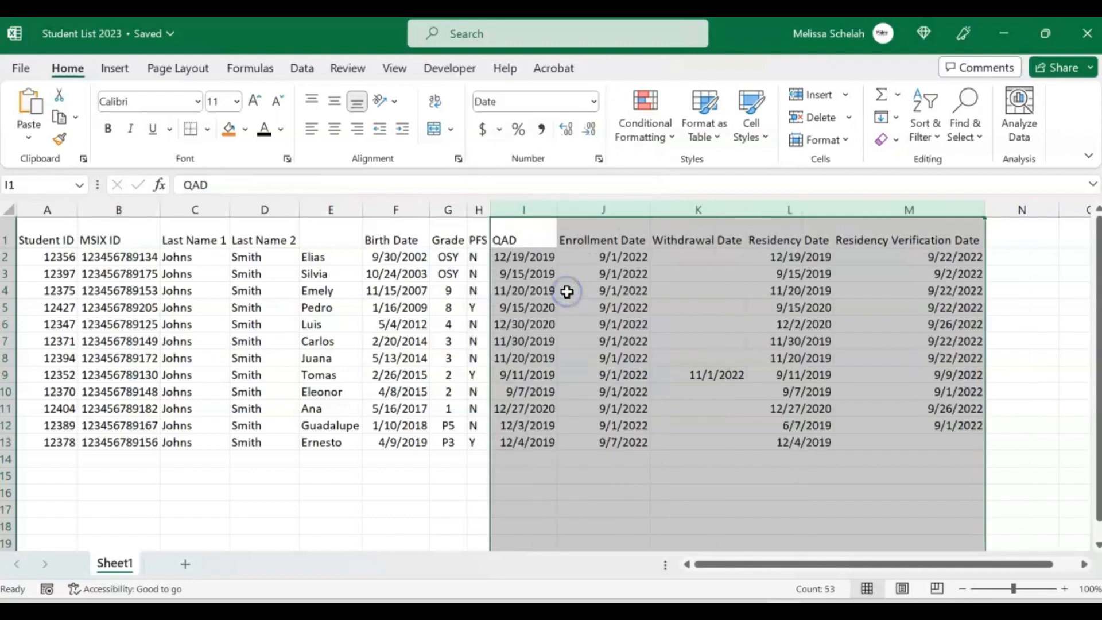
click(692, 399)
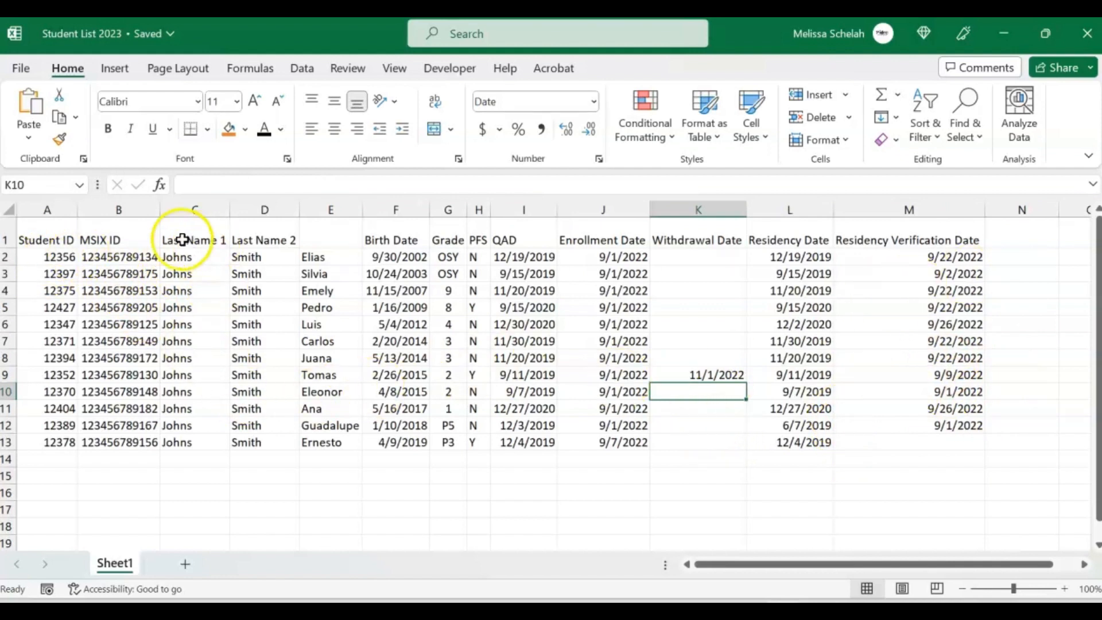
Step: Wrap the text of the Student ID heading and narrow column A until the heading breaks onto two lines
click(6, 234)
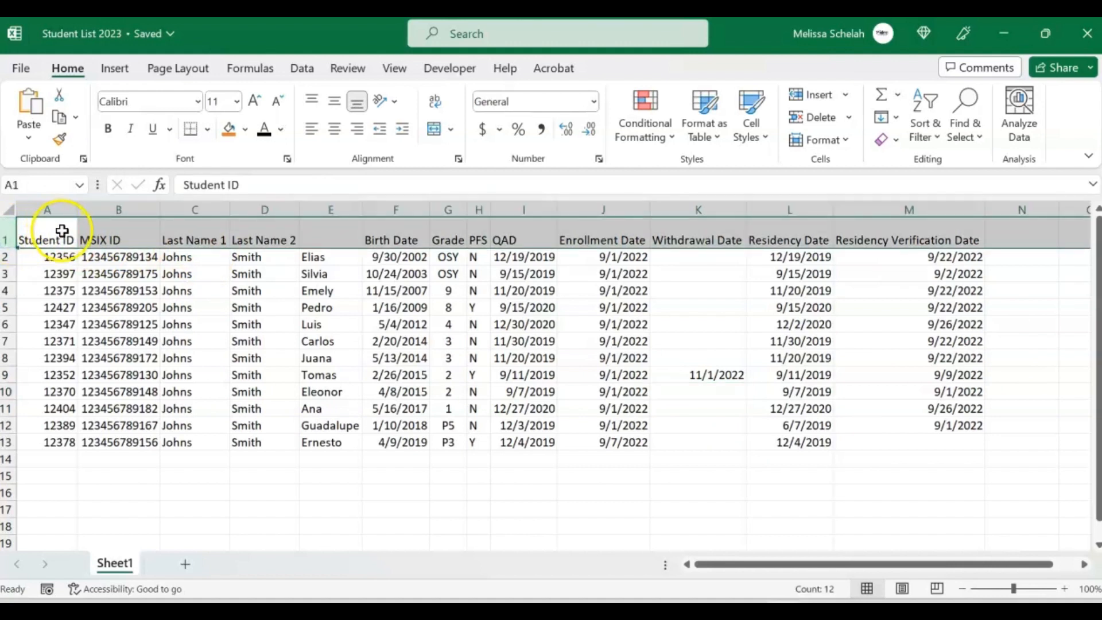
click(37, 235)
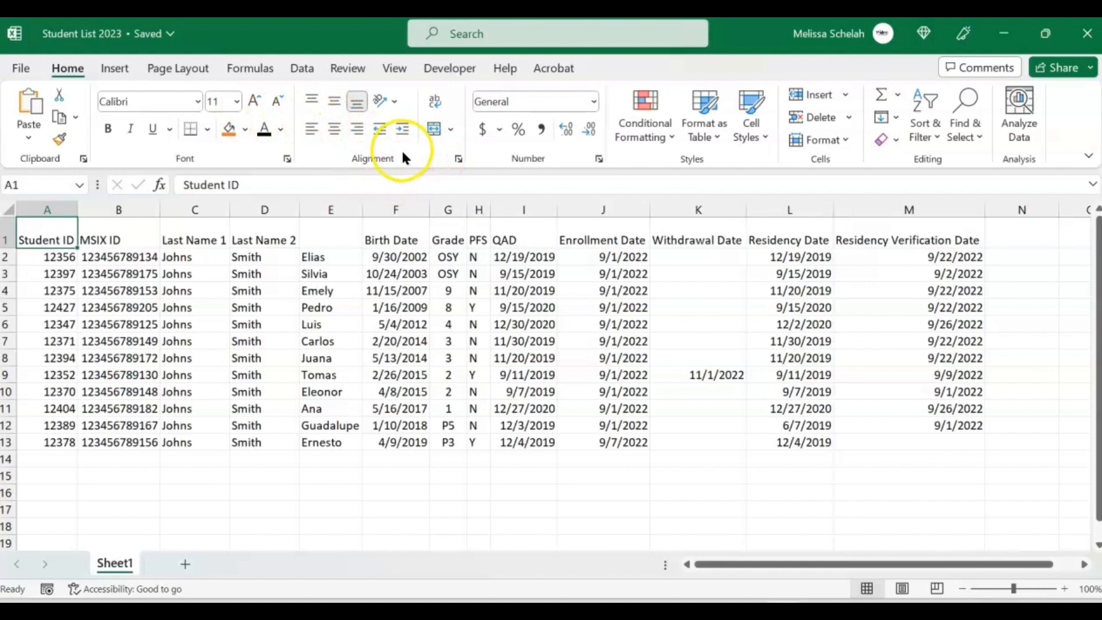
click(436, 97)
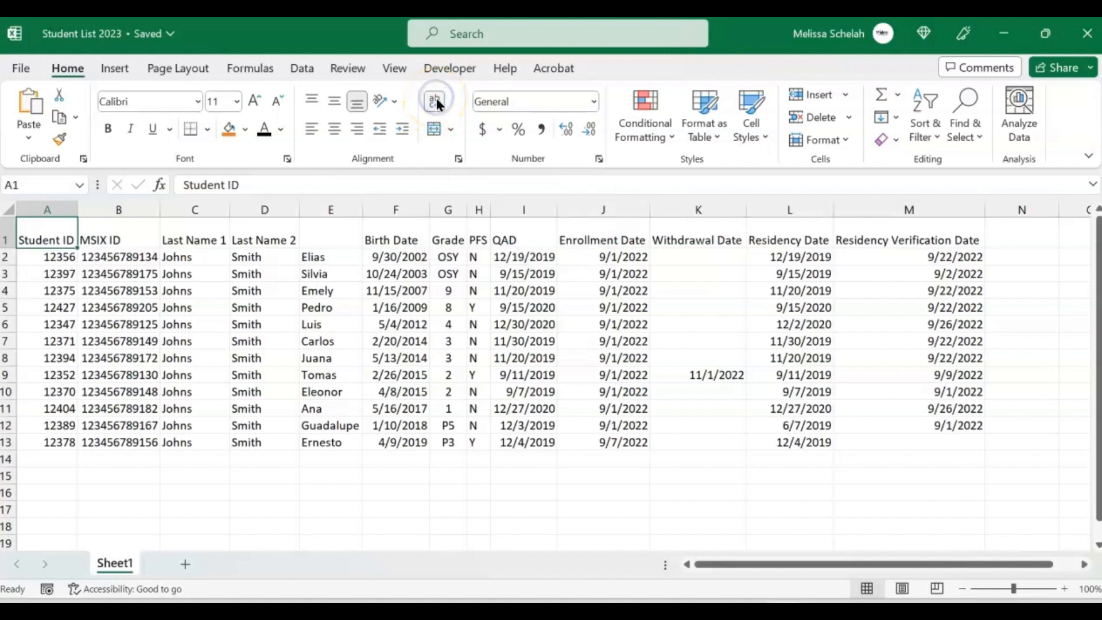
drag(81, 203, 64, 205)
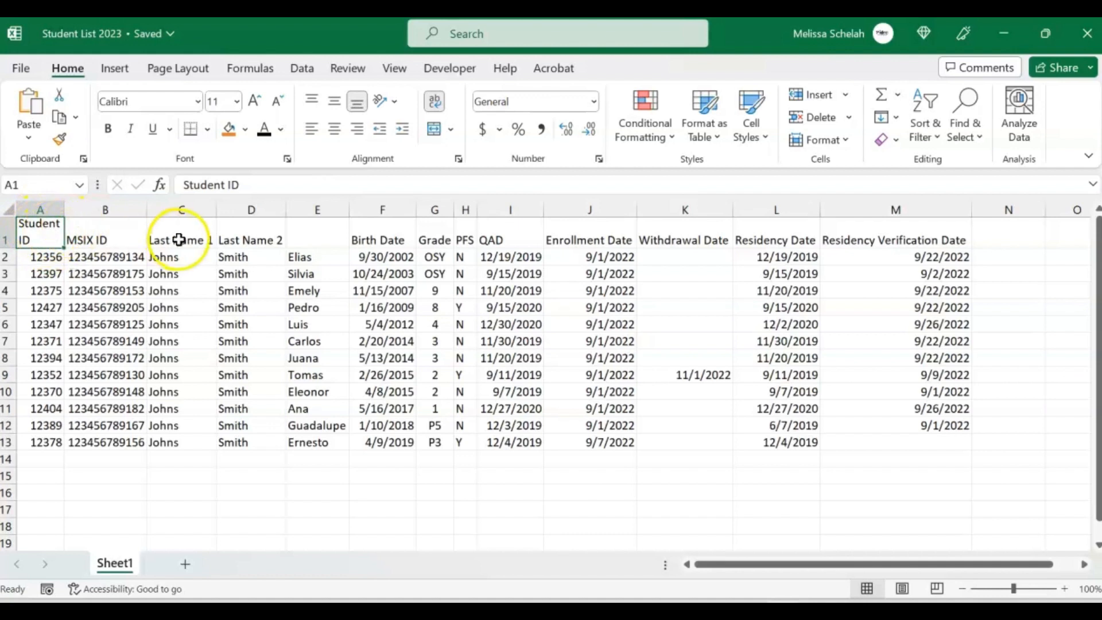
Step: Turn off text wrapping on the Student ID heading alone, and wrap the text across the entire heading row
click(436, 101)
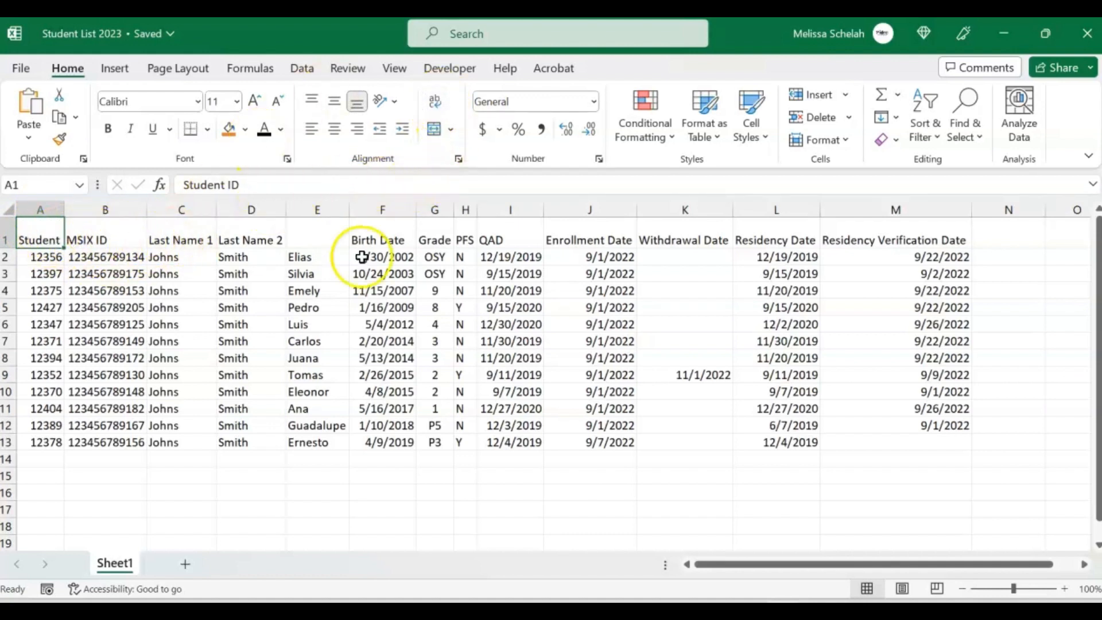
click(10, 230)
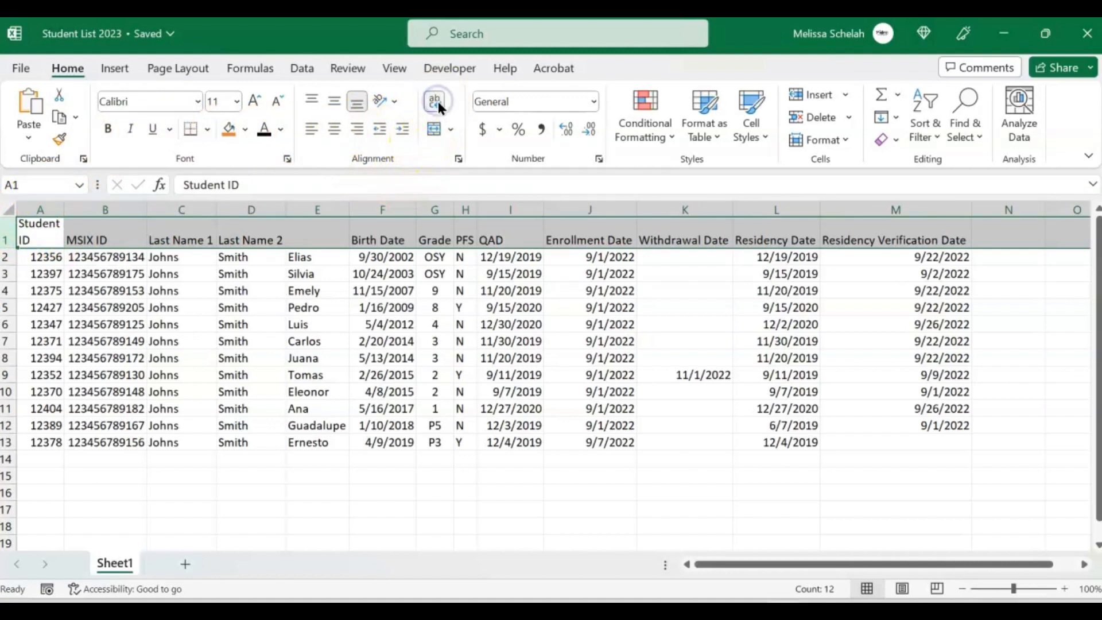
click(178, 271)
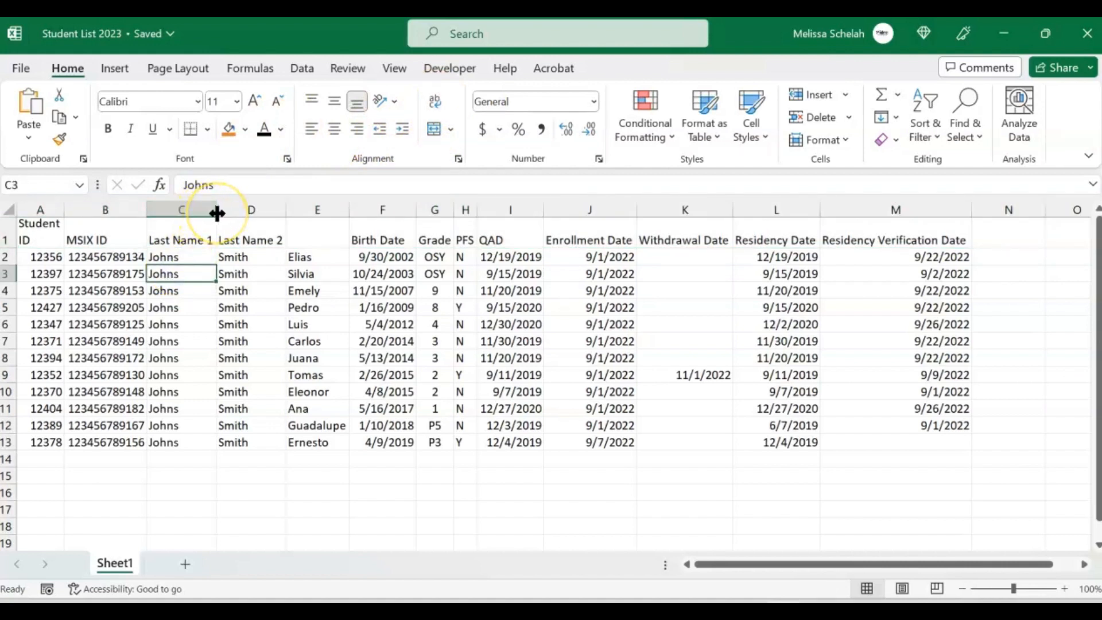
Step: Narrow the two Last Name columns and the Enrollment, Withdrawal, Residency and Residency Verification Date columns so their headings wrap onto two lines
drag(217, 213, 190, 214)
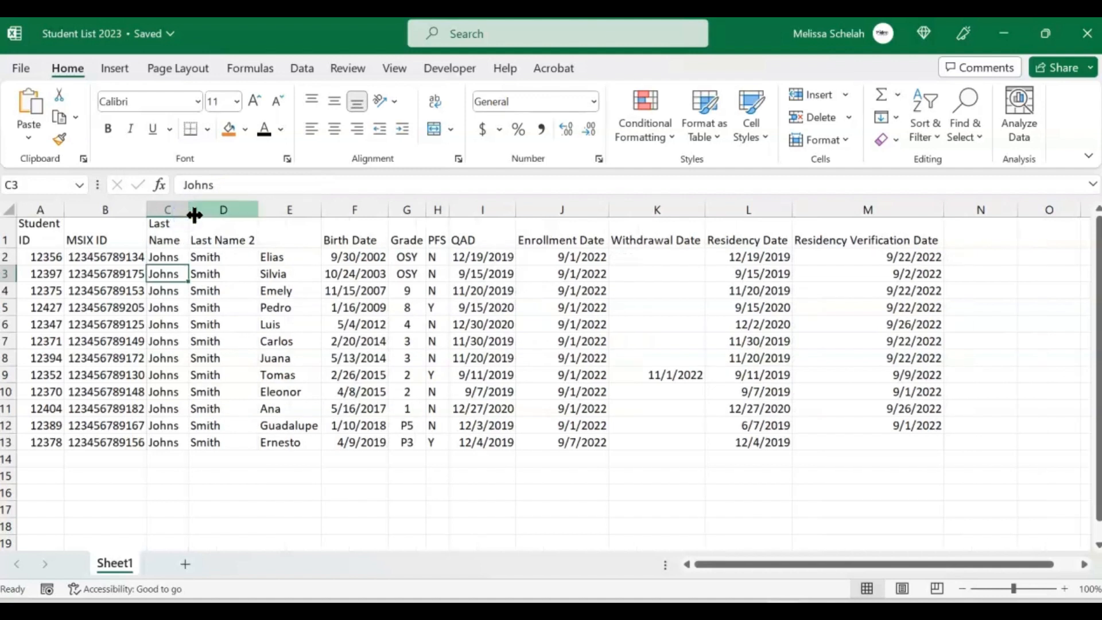
drag(257, 212, 196, 214)
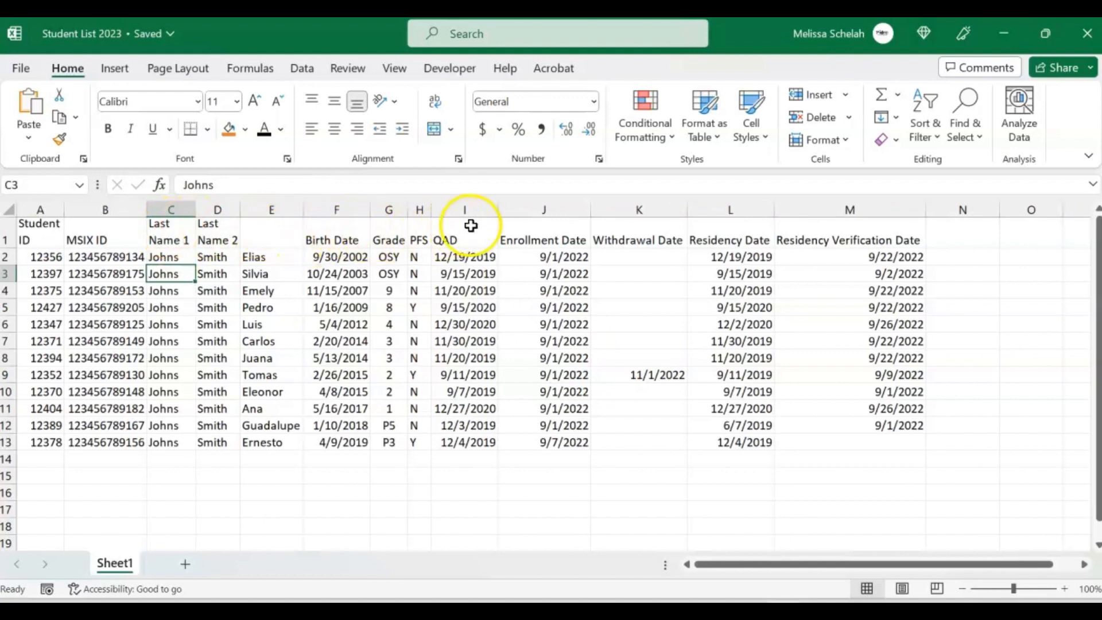
drag(589, 212, 566, 216)
drag(666, 214, 637, 216)
drag(727, 216, 717, 214)
drag(866, 210, 819, 210)
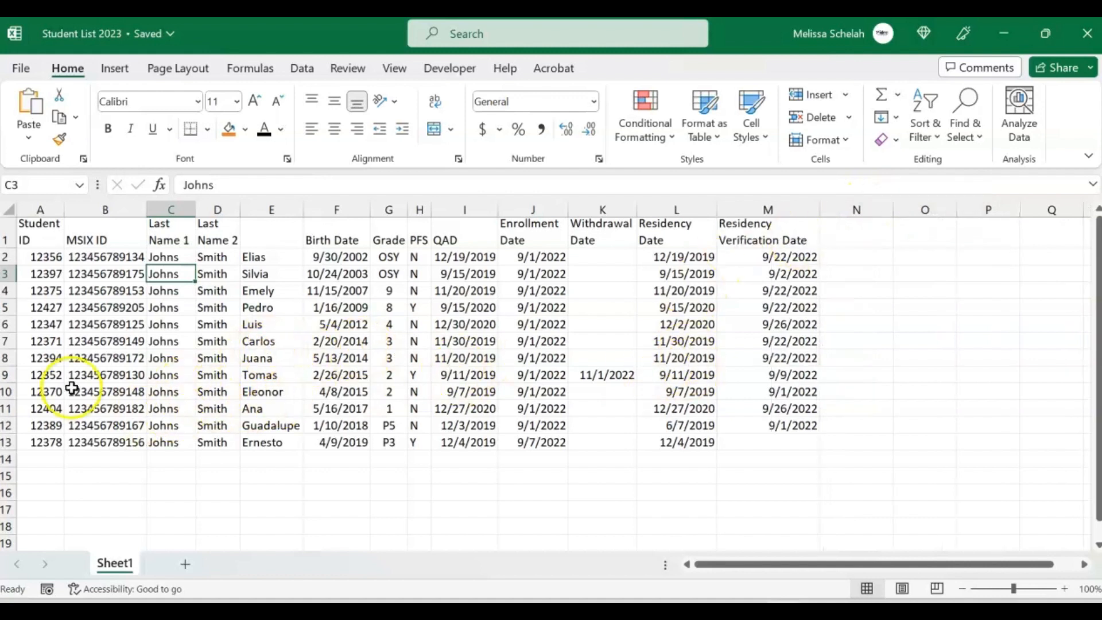
click(41, 259)
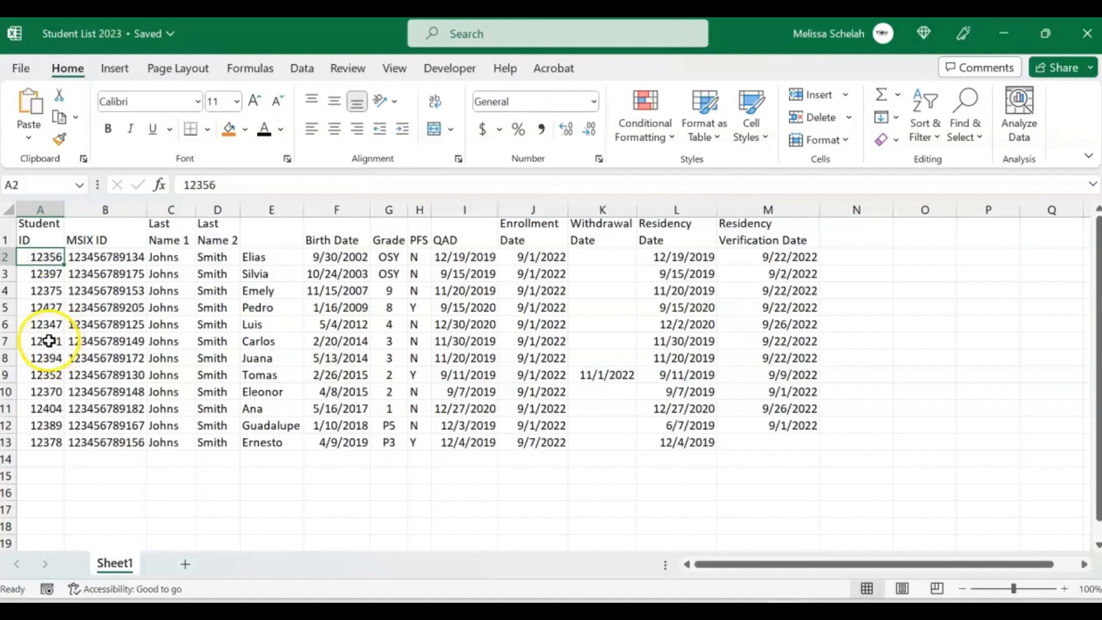
scroll(47, 338, down, 2)
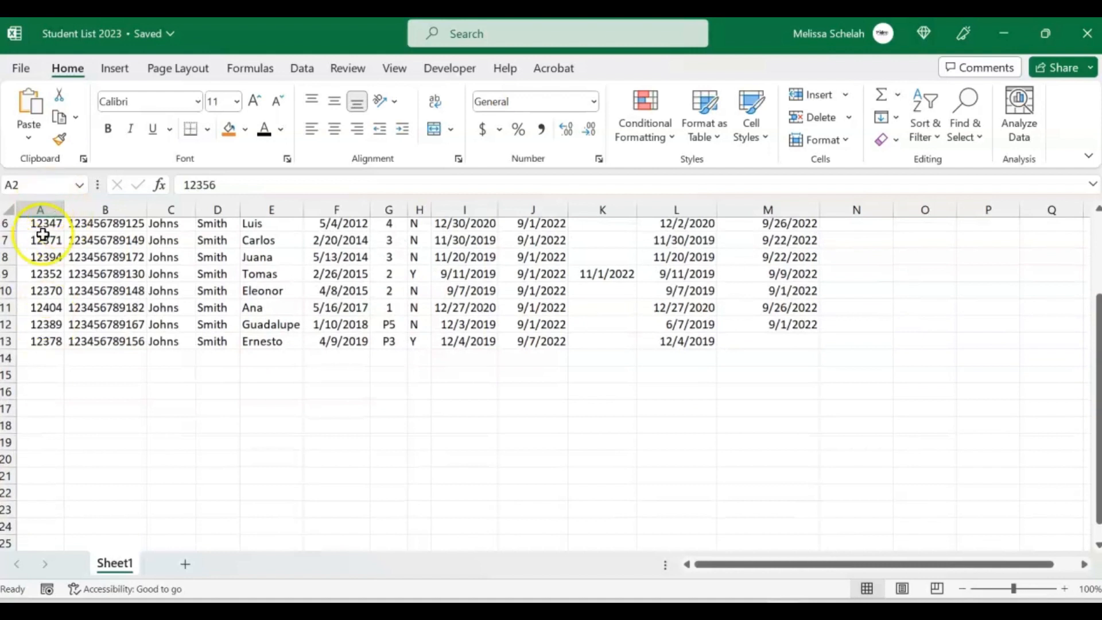
scroll(81, 338, up, 2)
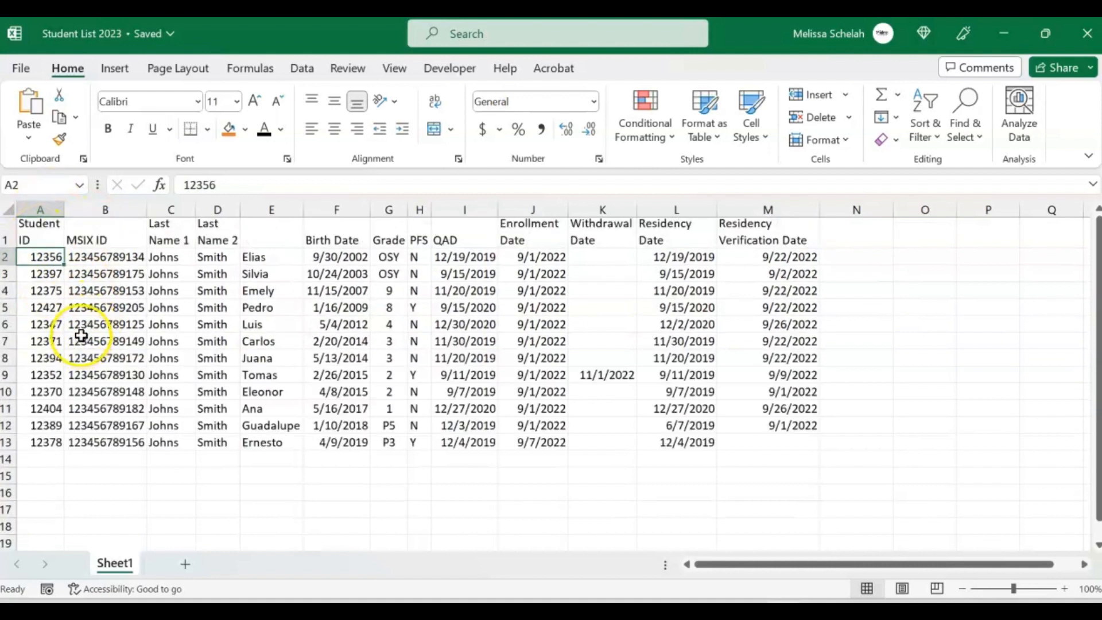
click(38, 235)
drag(38, 234, 758, 242)
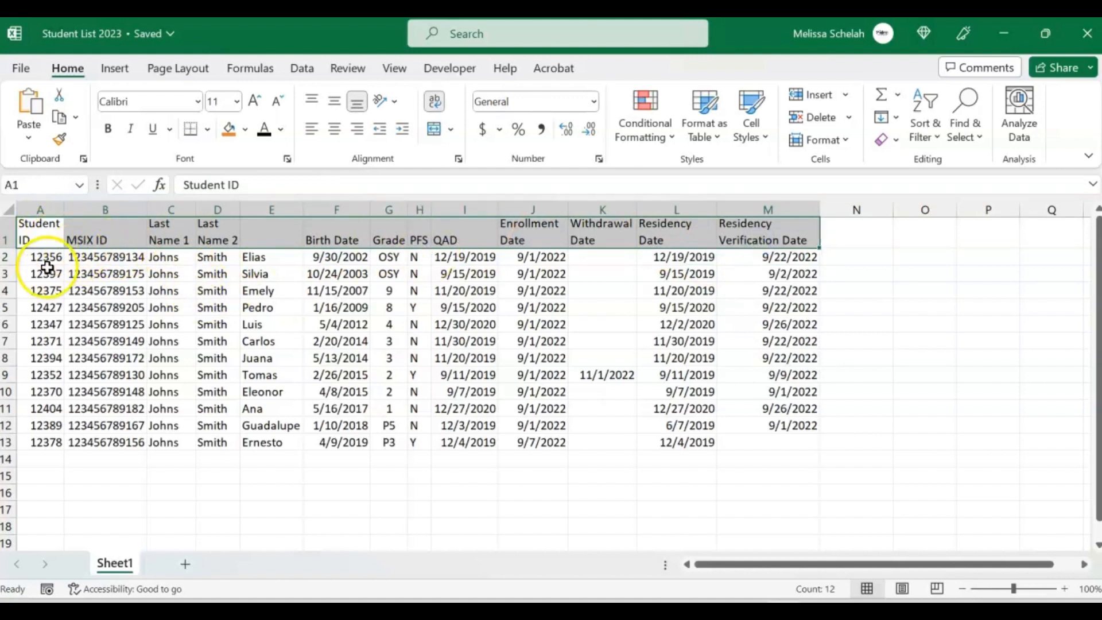
Step: Freeze the top row and check that the headings stay visible while scrolling the student list
click(39, 237)
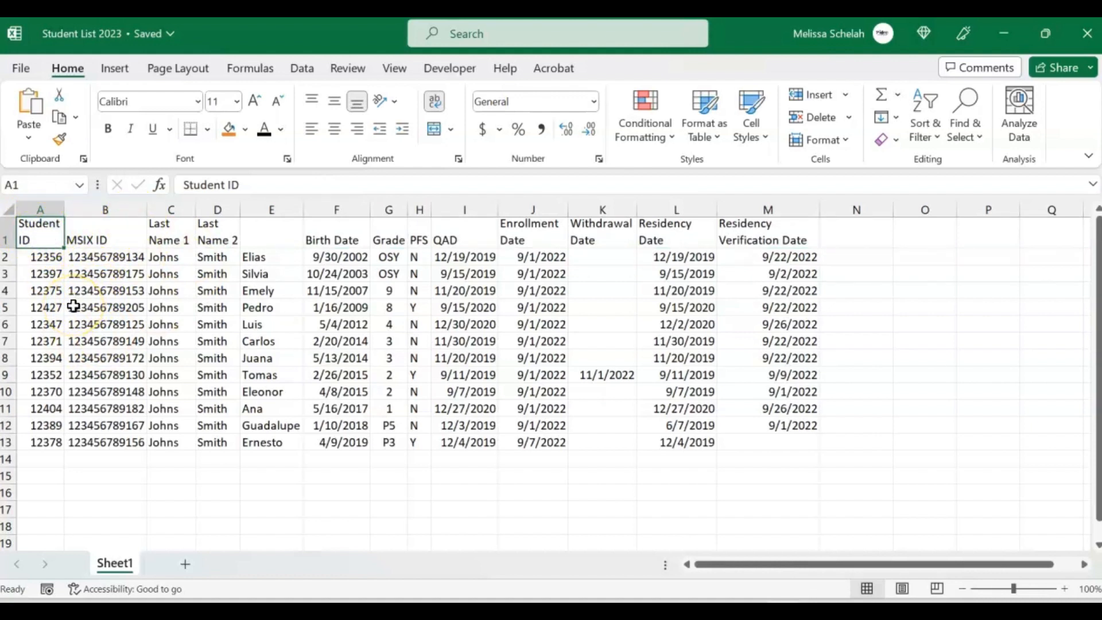
click(394, 68)
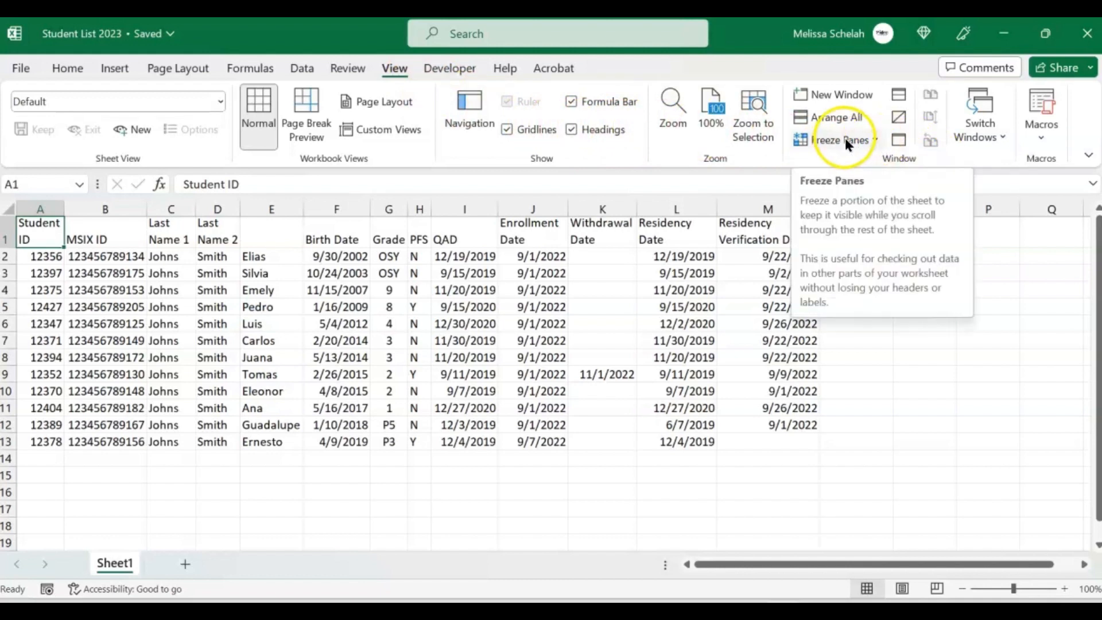
click(868, 140)
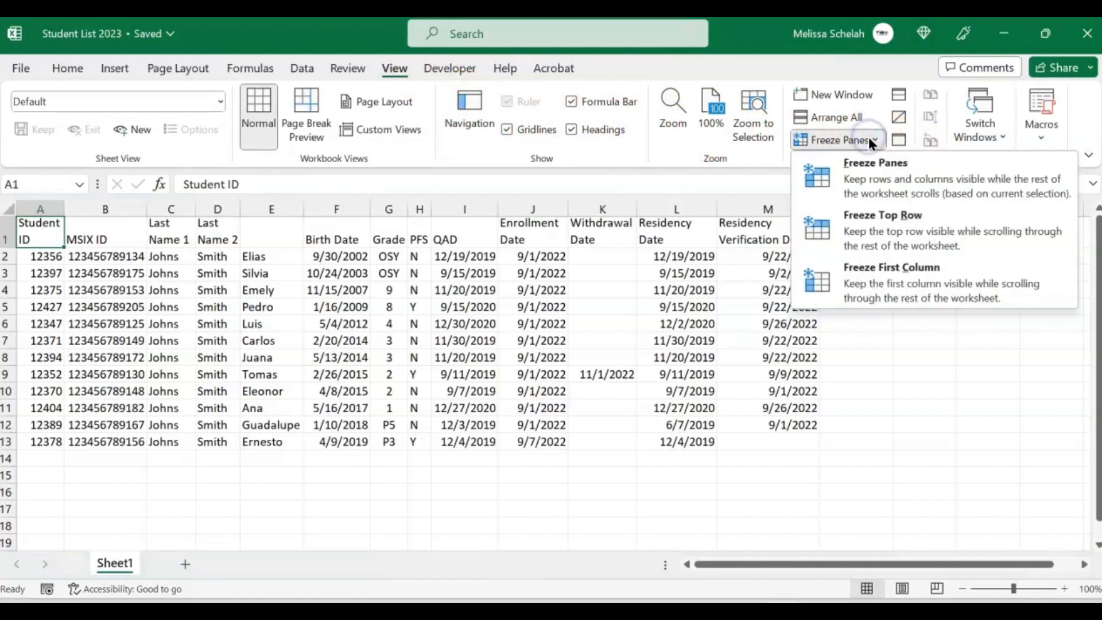
click(905, 225)
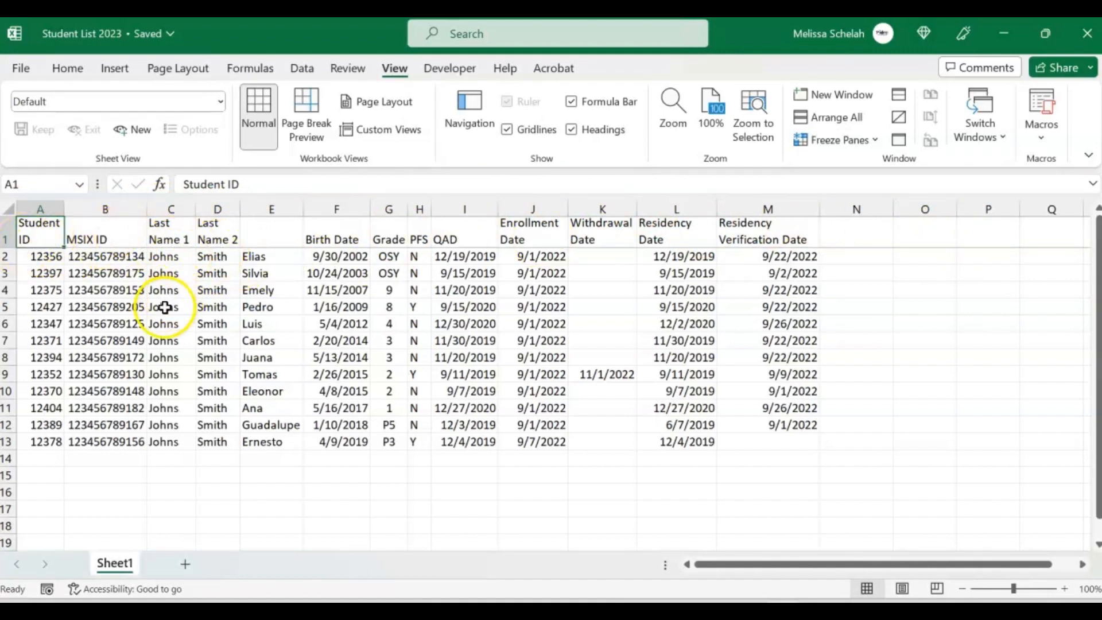
scroll(164, 308, down, 1)
scroll(163, 308, down, 1)
scroll(164, 308, up, 2)
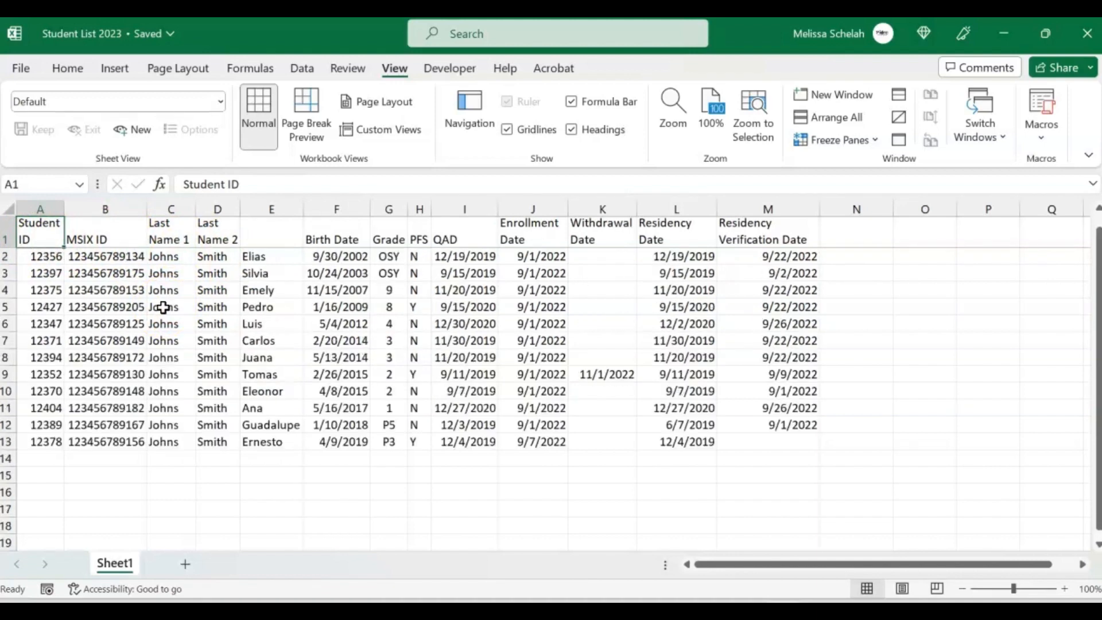
click(44, 231)
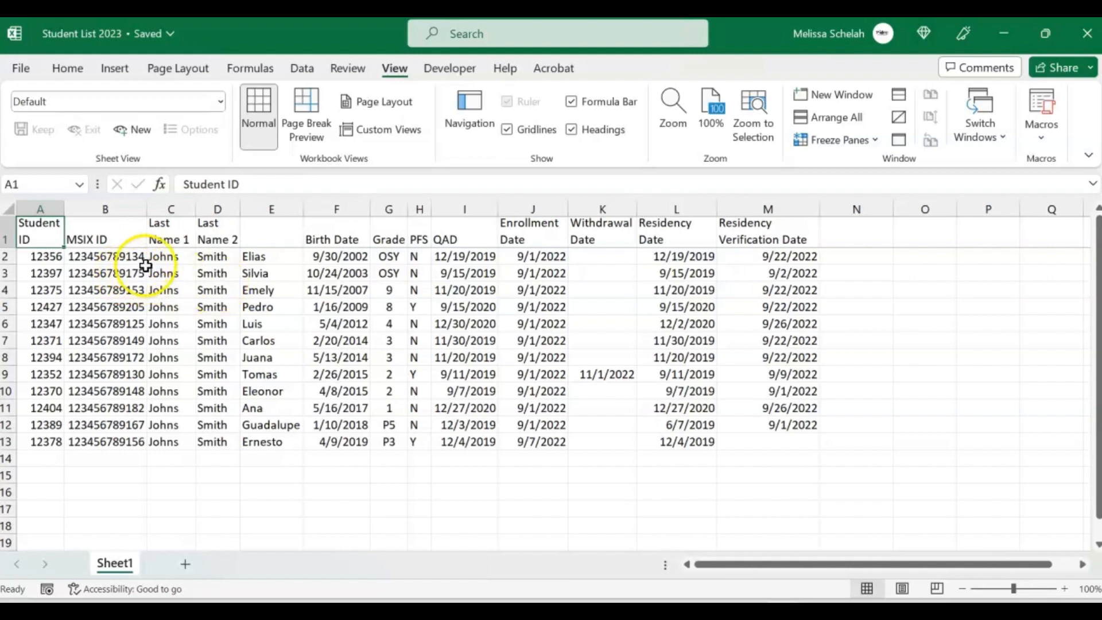
click(392, 344)
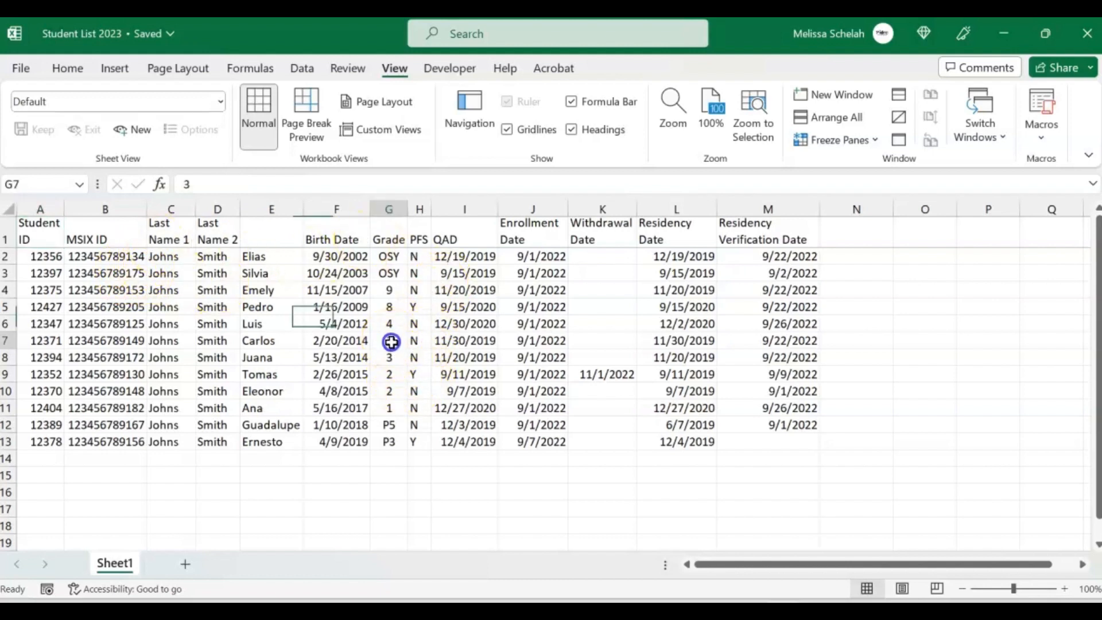
click(391, 409)
click(395, 258)
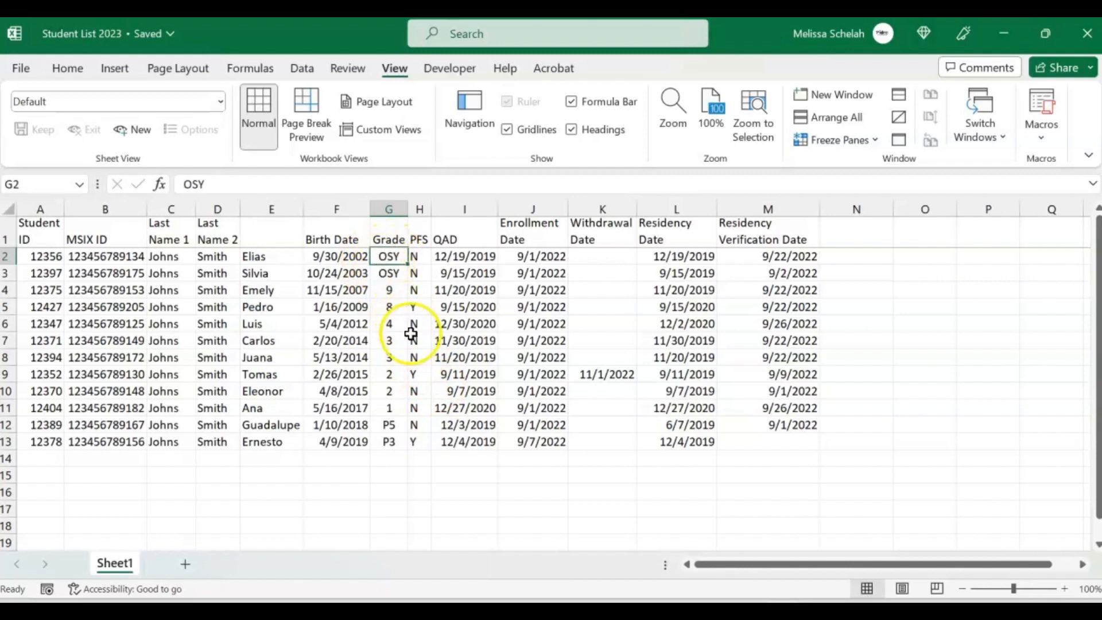
Step: Open a custom sort for the student list from the Student ID heading, and replace its blank sort level with a fresh one
click(42, 262)
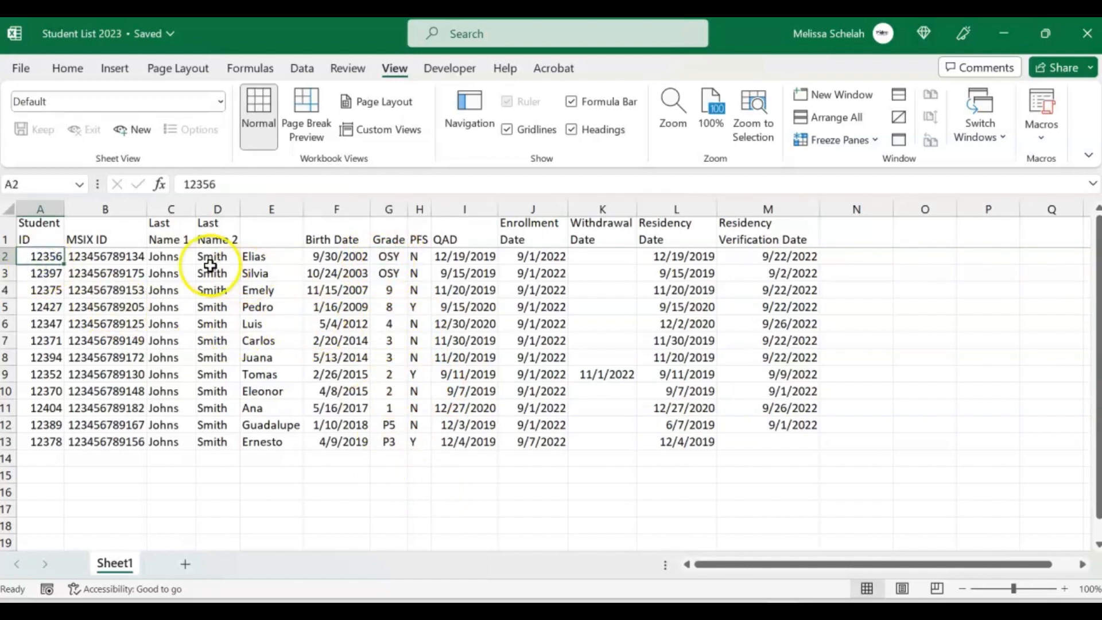
click(57, 236)
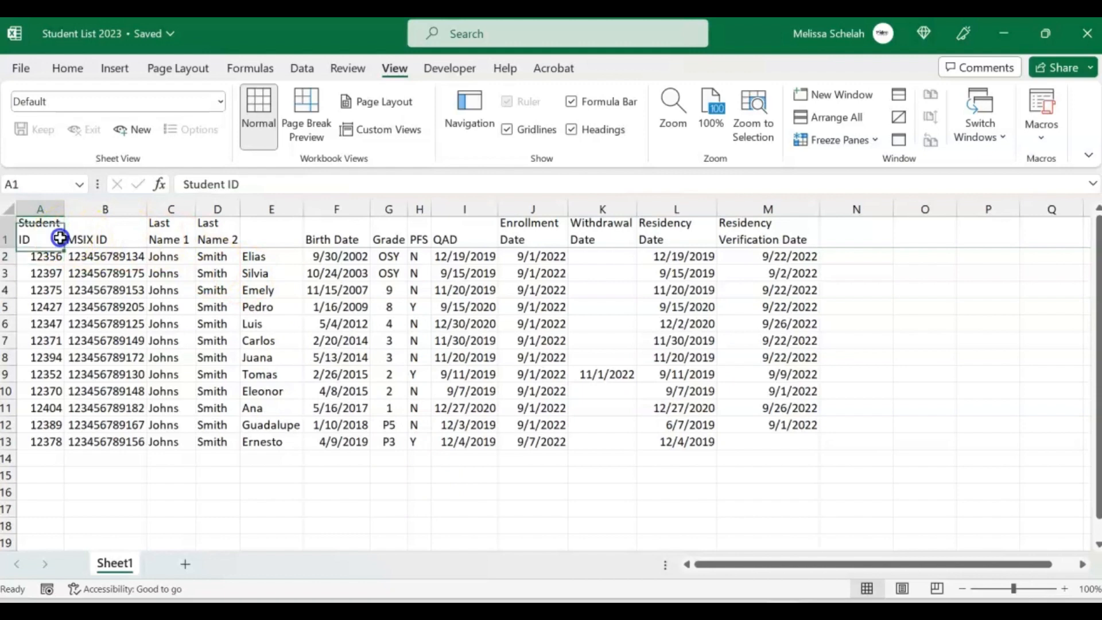
click(67, 68)
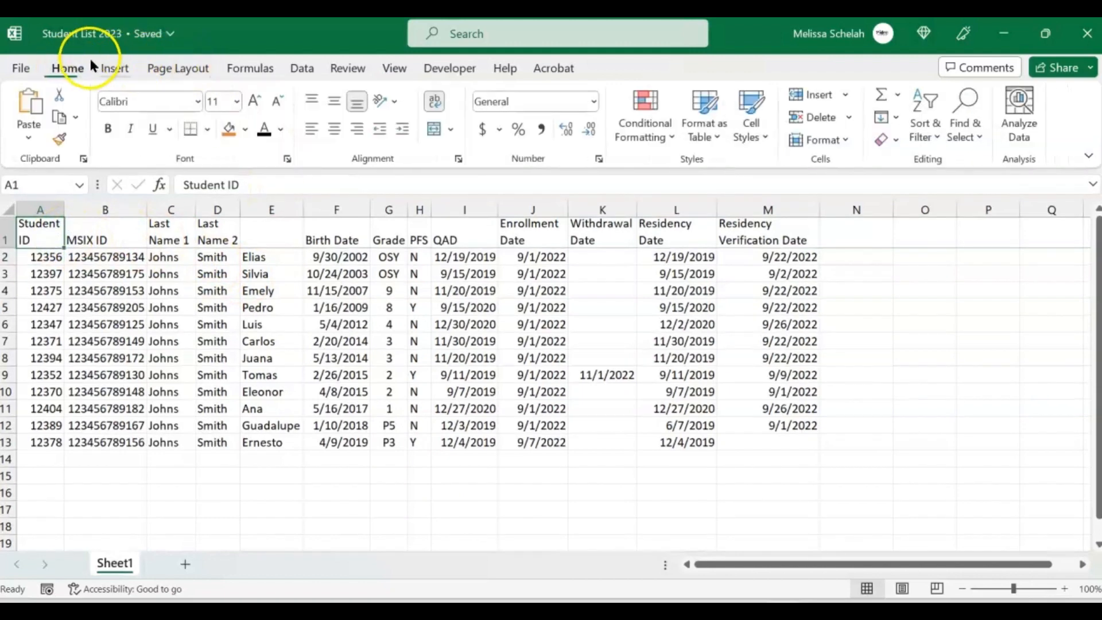
click(75, 69)
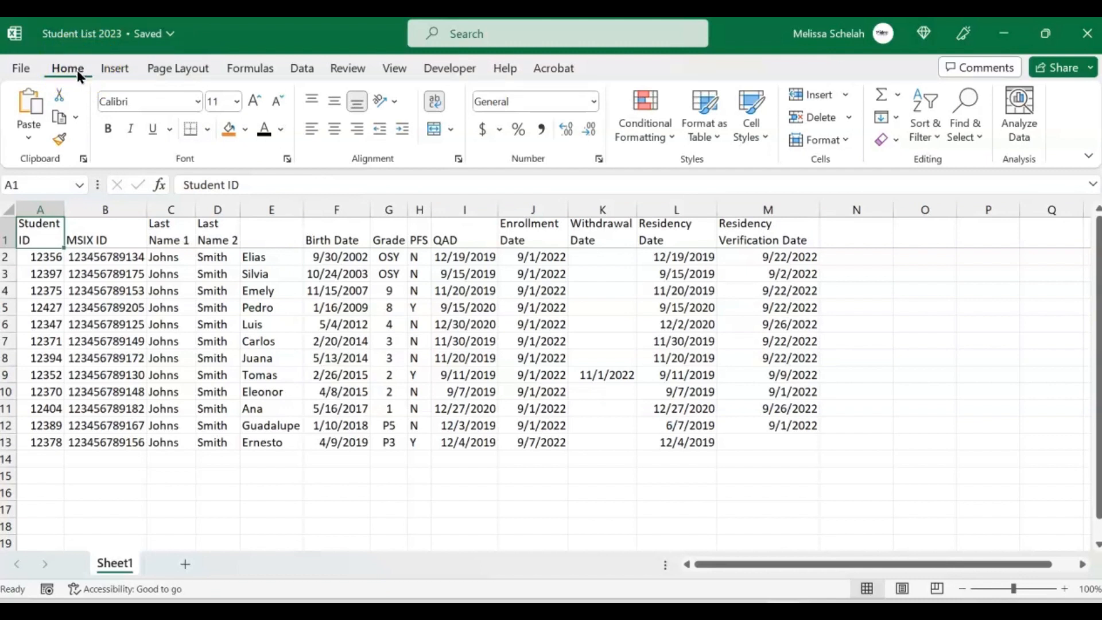
click(293, 69)
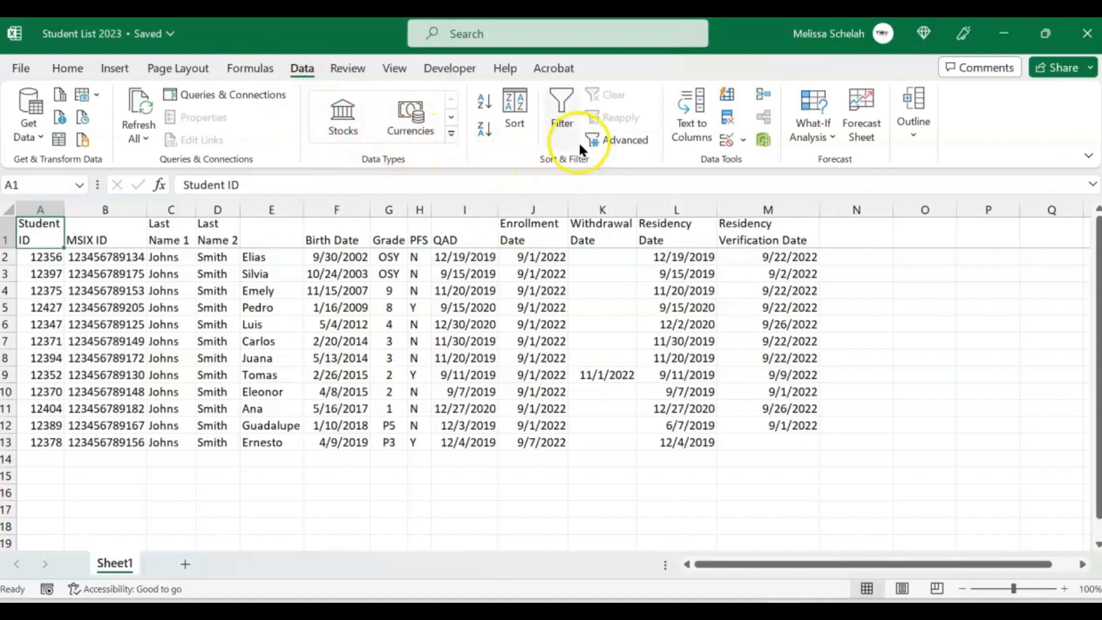
click(519, 101)
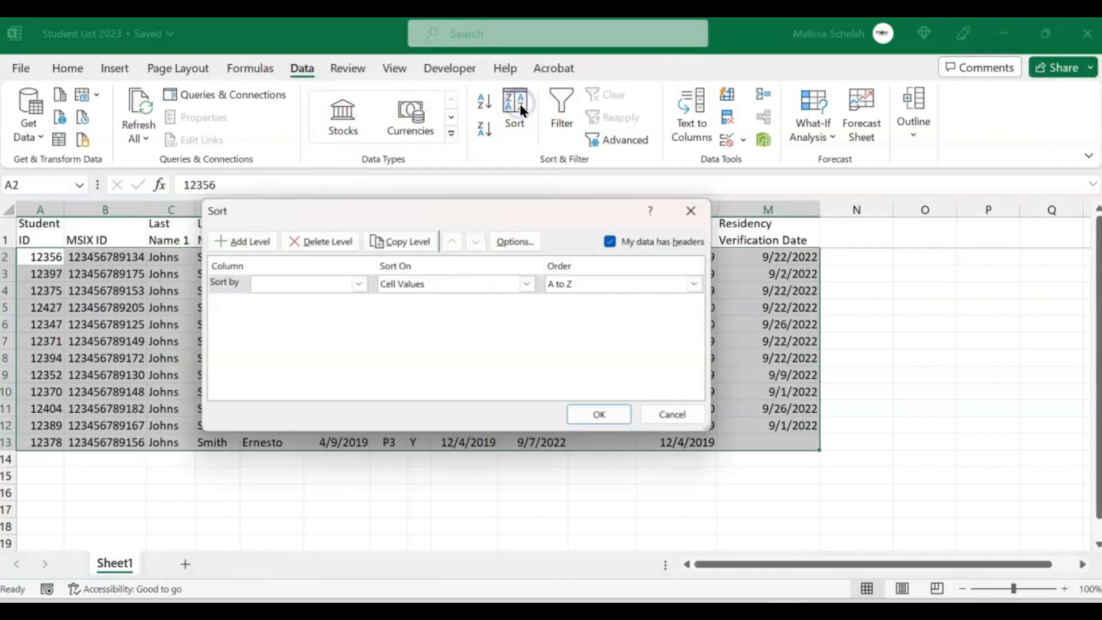
drag(528, 207, 530, 230)
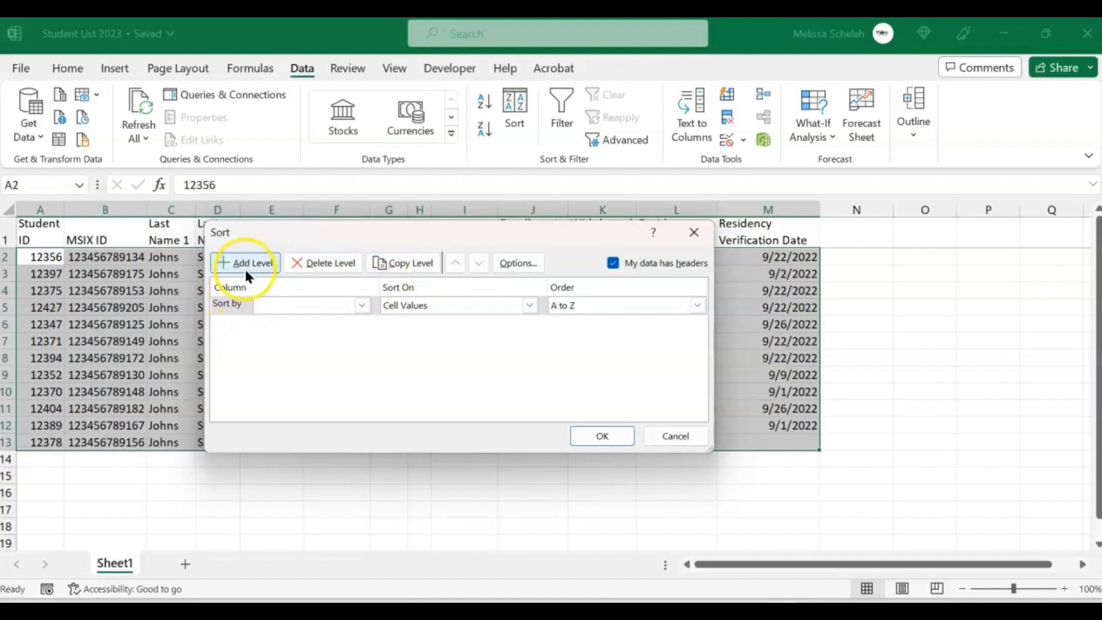
click(230, 303)
click(328, 262)
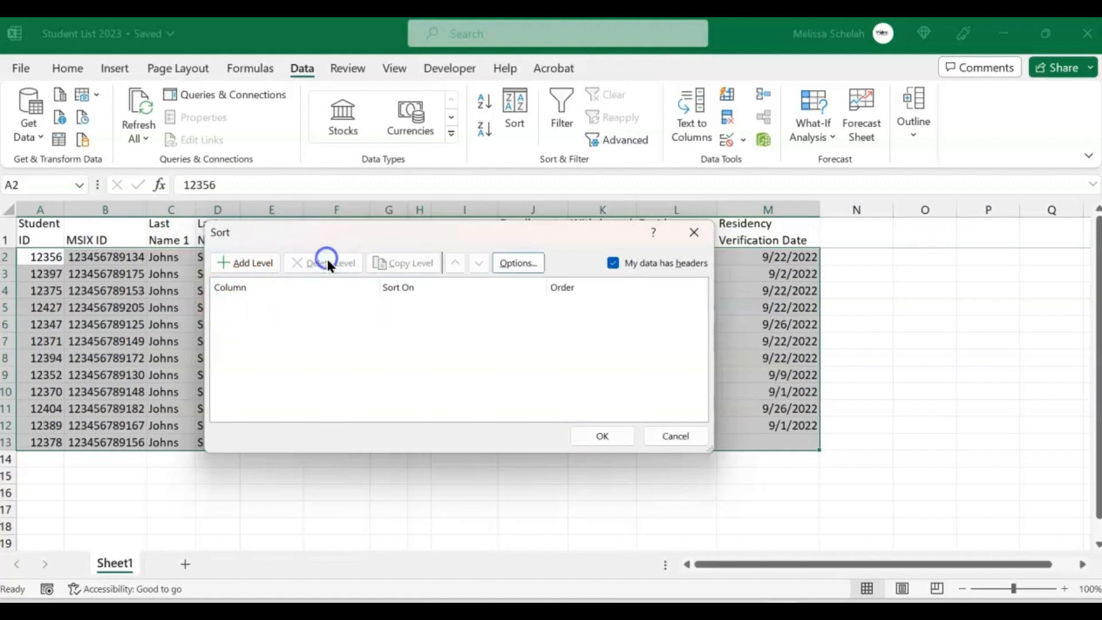
click(243, 262)
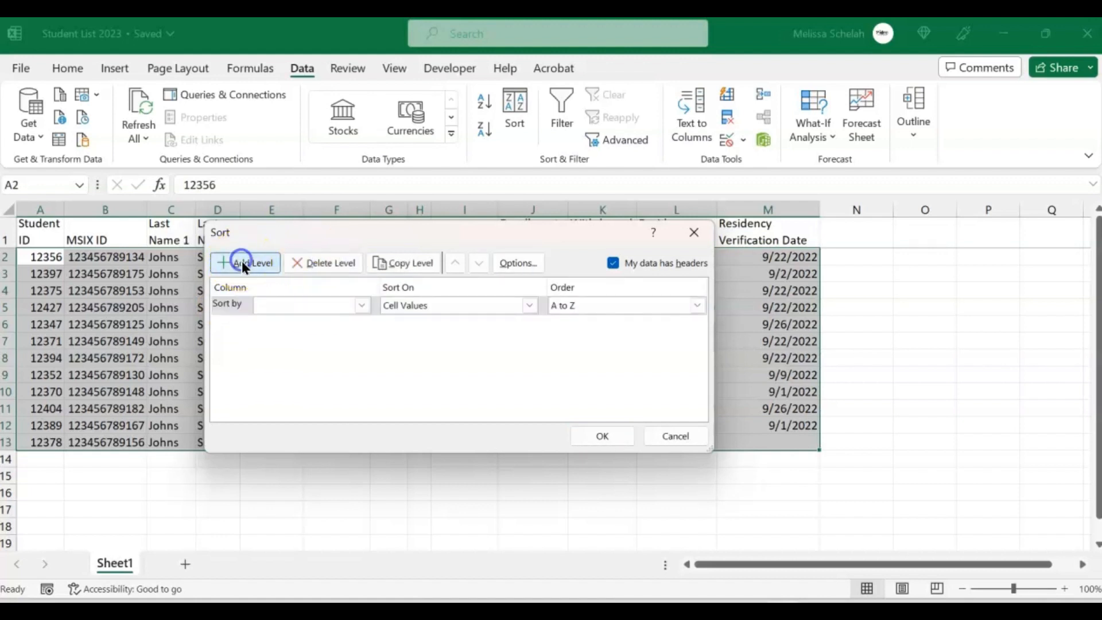
Step: Sort the student list by Grade on cell values, from smallest to largest
click(233, 305)
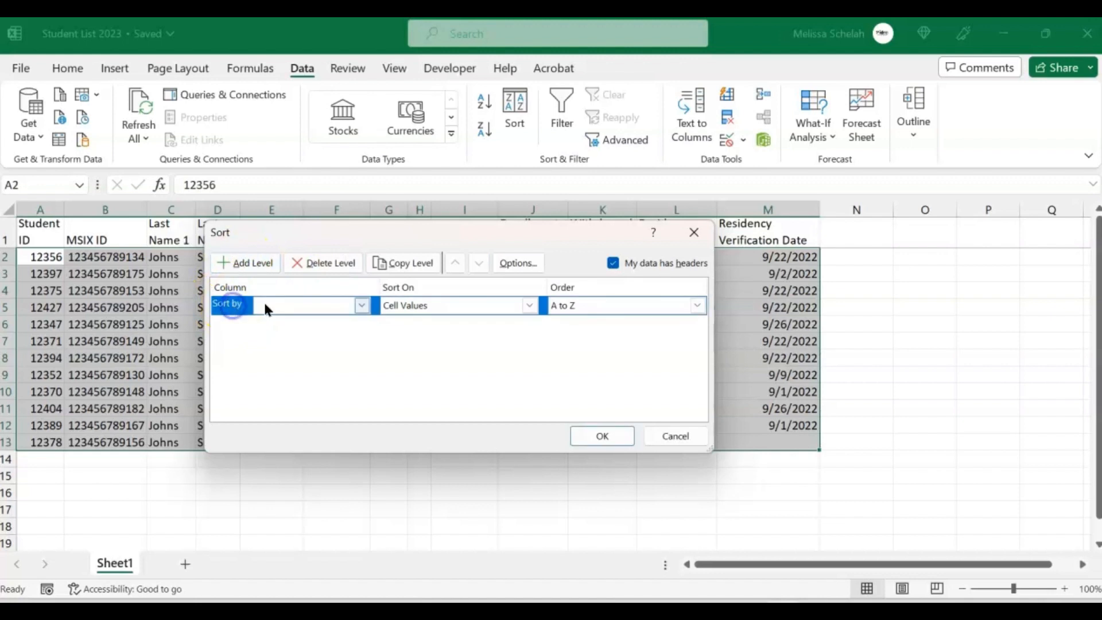
click(361, 305)
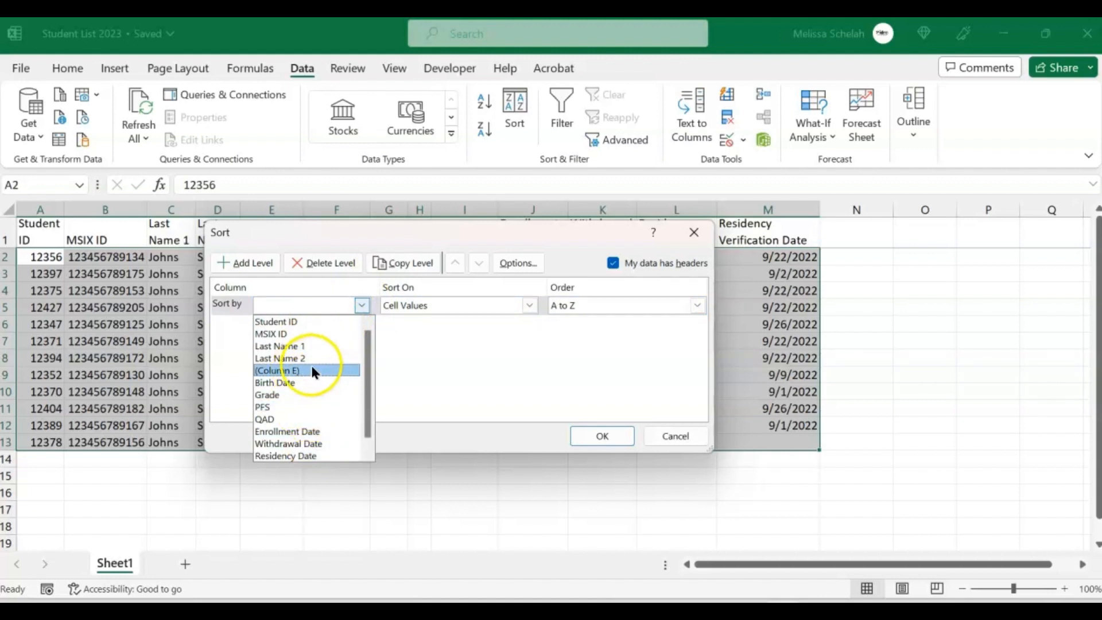
click(319, 394)
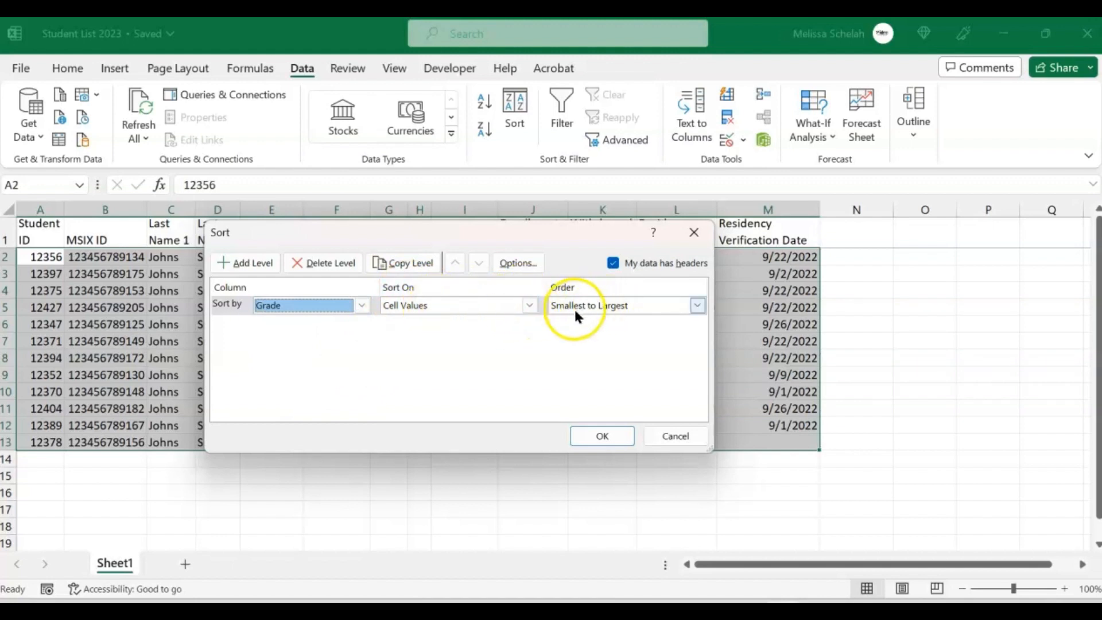
click(528, 305)
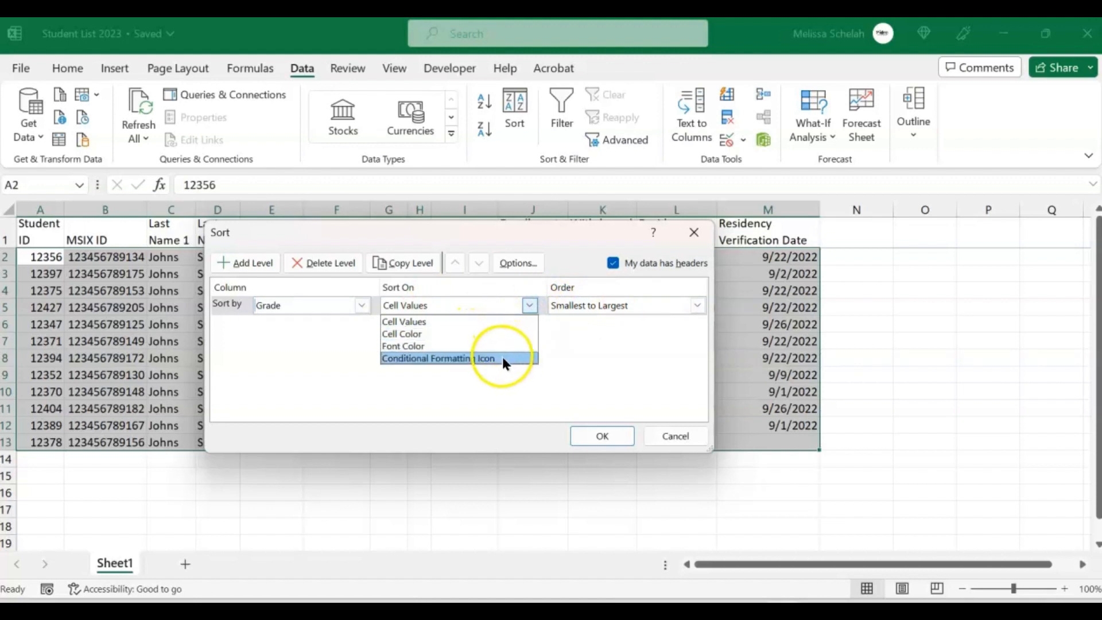
click(589, 335)
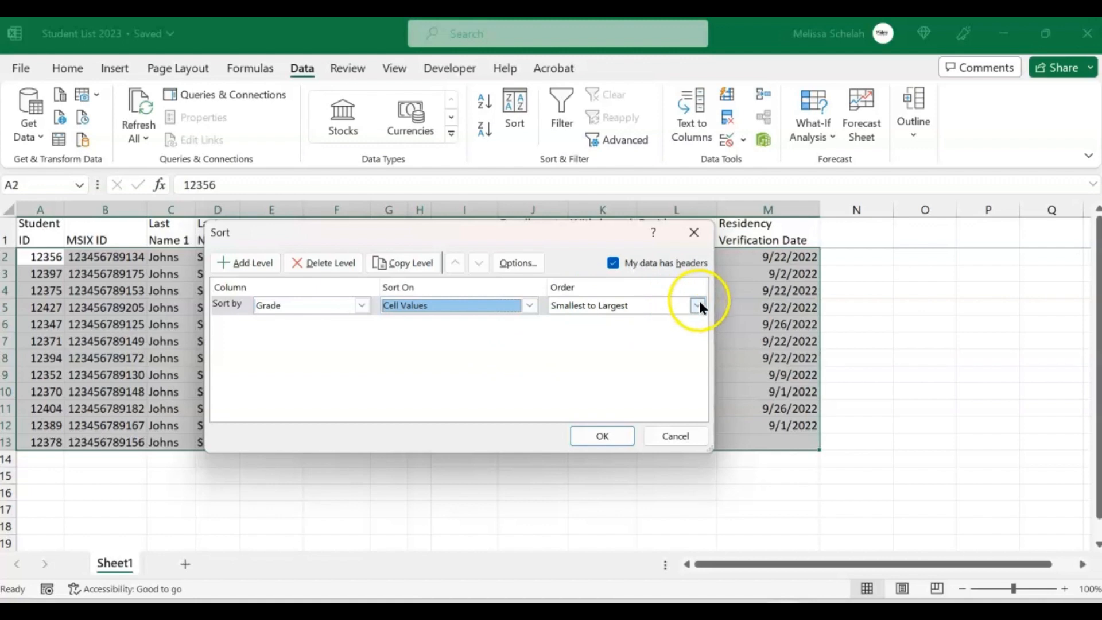
click(607, 431)
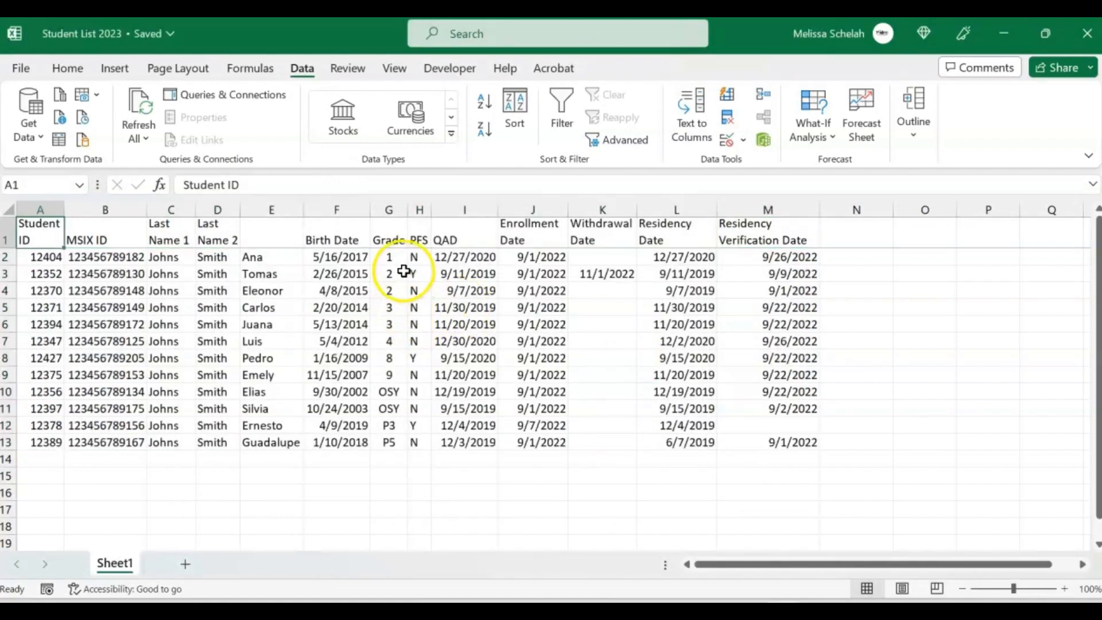
Step: Review the sorted Grade column and fill its two grade 3 cells with the standard light green color
drag(384, 258, 395, 349)
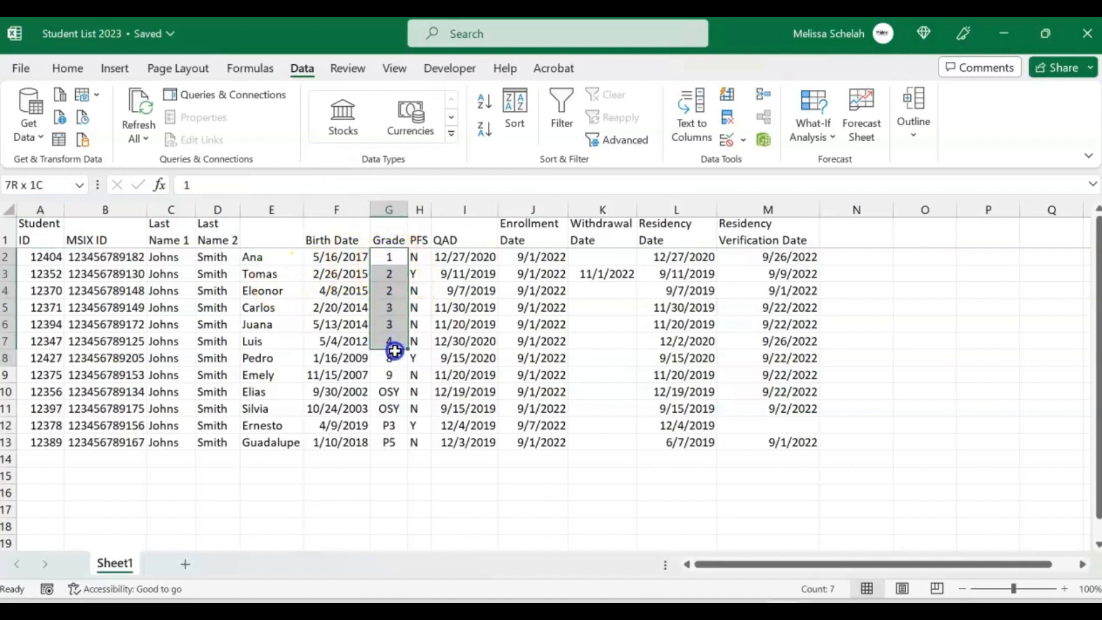
click(396, 256)
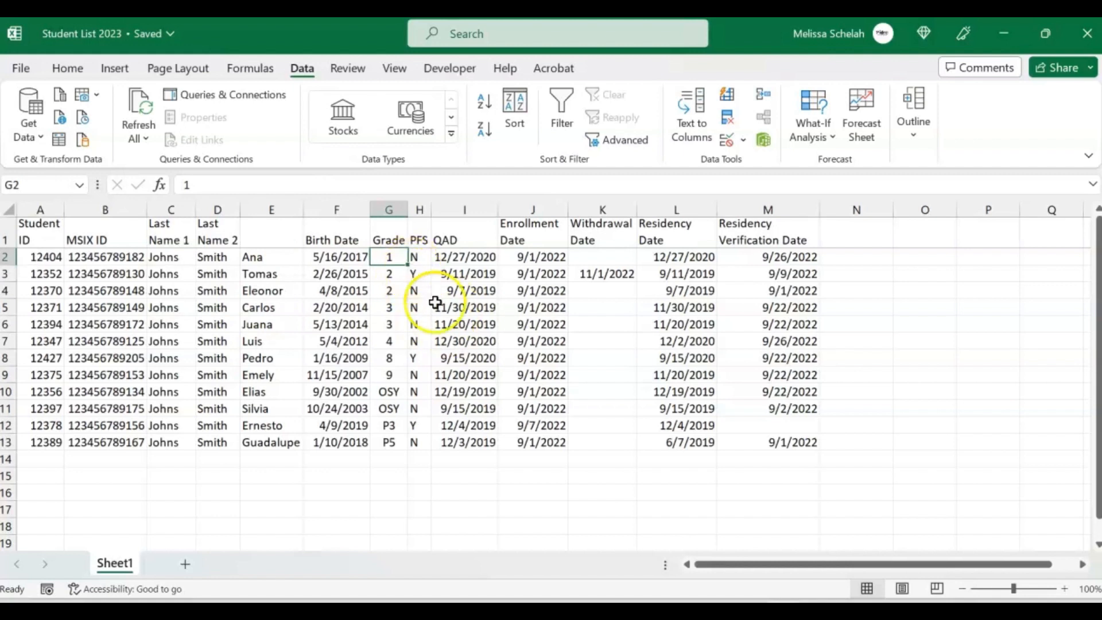
drag(389, 307, 389, 323)
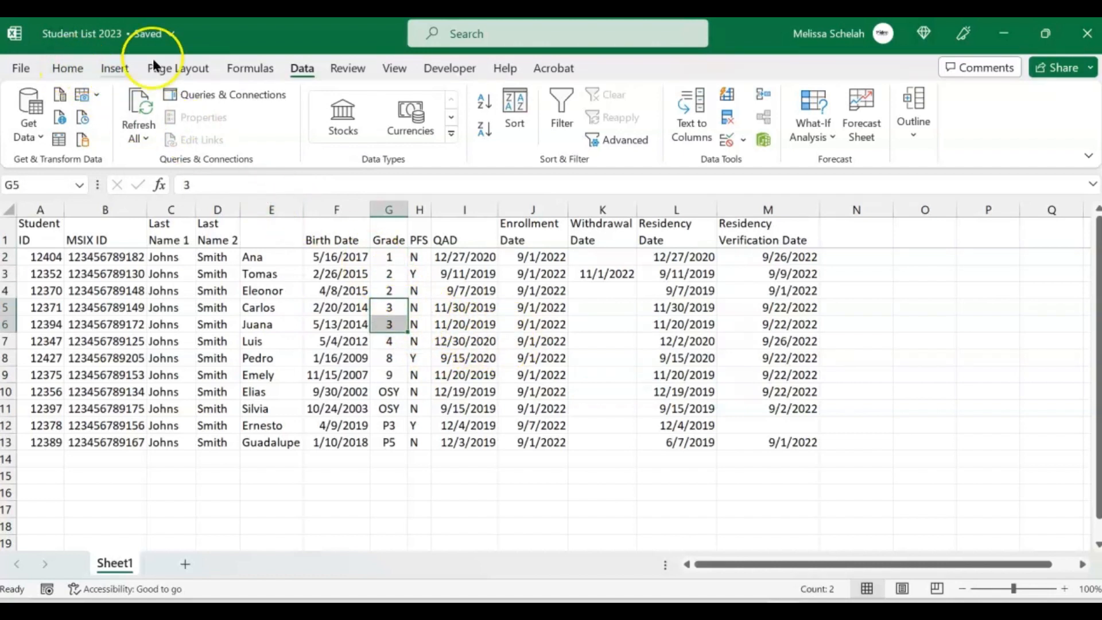
click(68, 69)
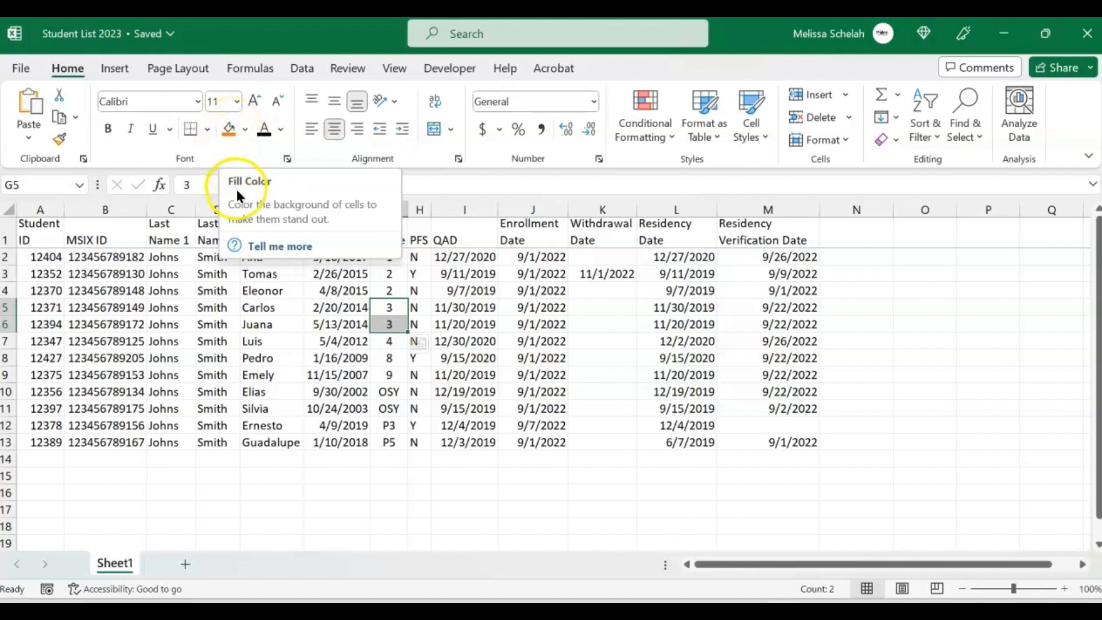
click(247, 129)
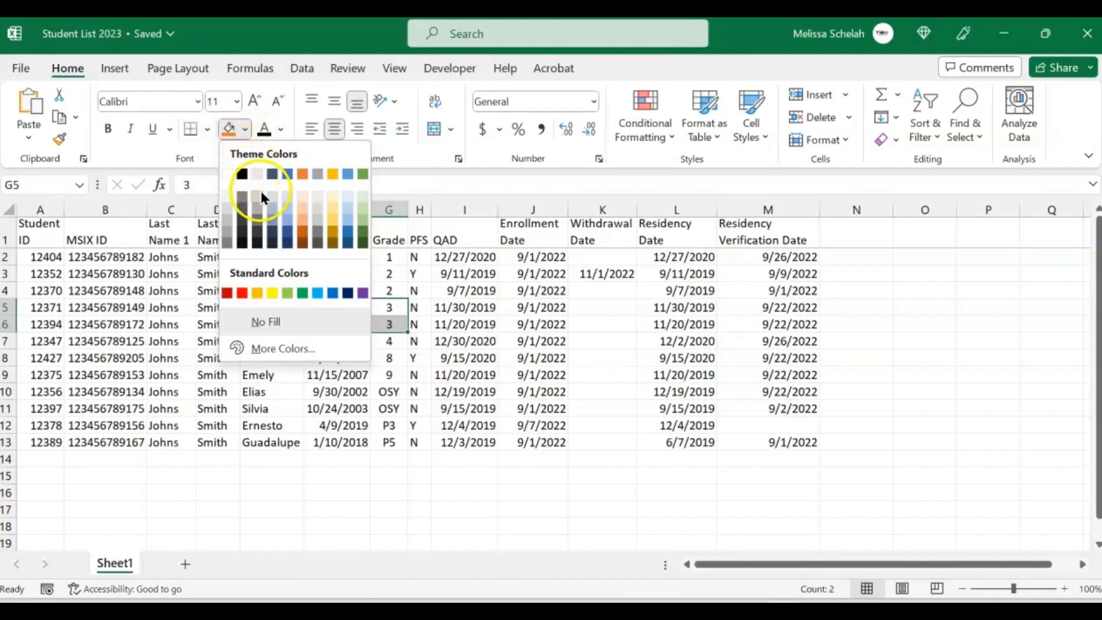
click(288, 293)
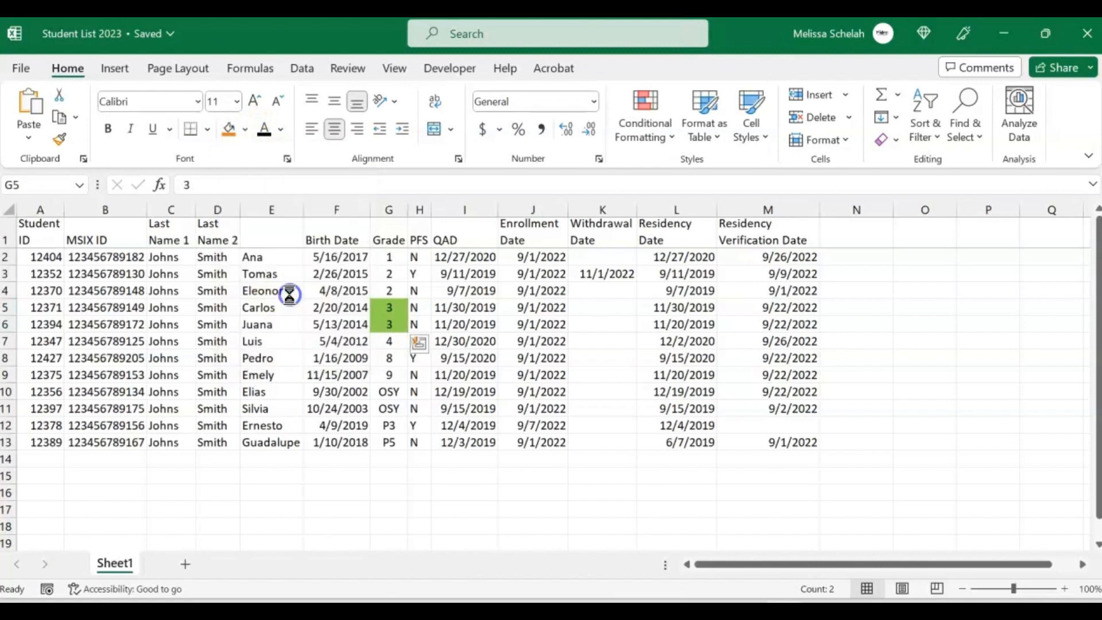
click(351, 310)
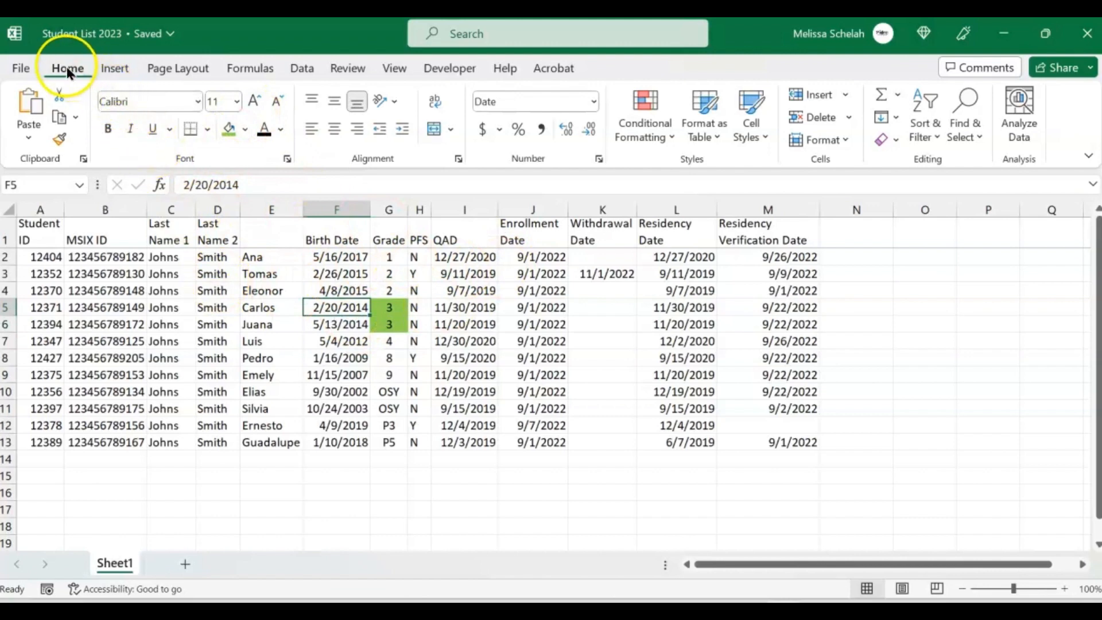
Step: Sort the student list by the cell color of the Grade column, placing the green cells on top
click(293, 68)
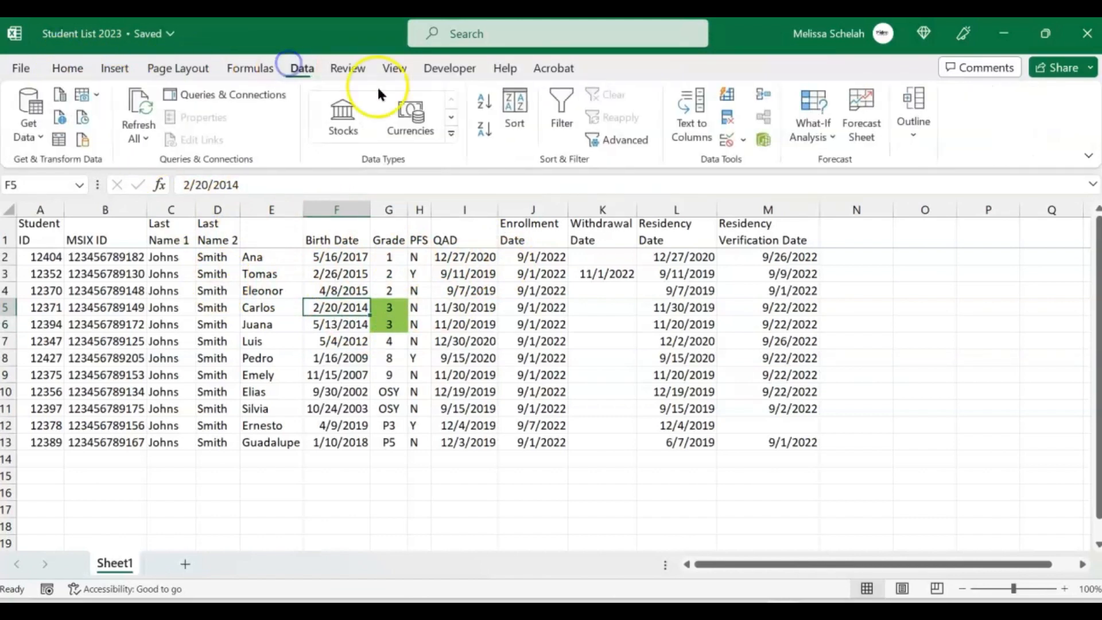
click(519, 99)
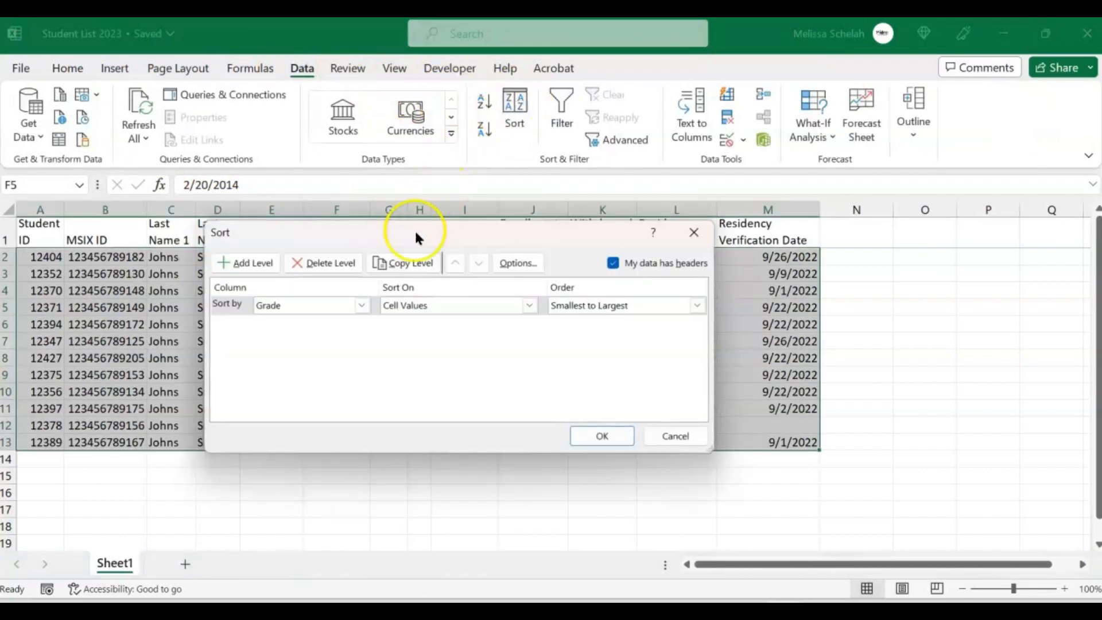
drag(304, 228, 308, 263)
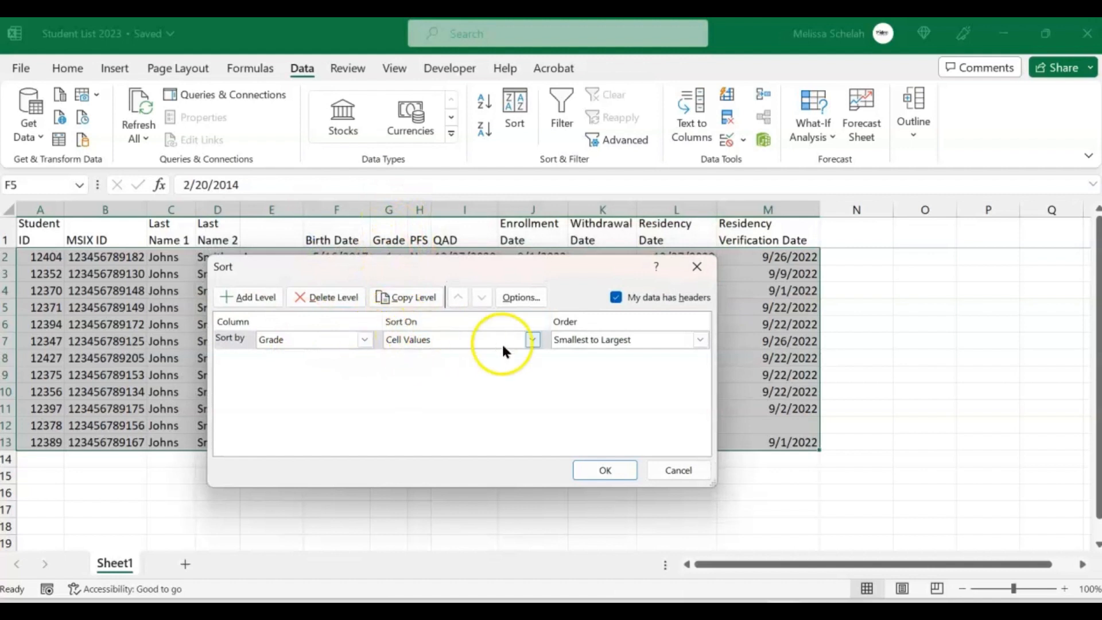
click(533, 339)
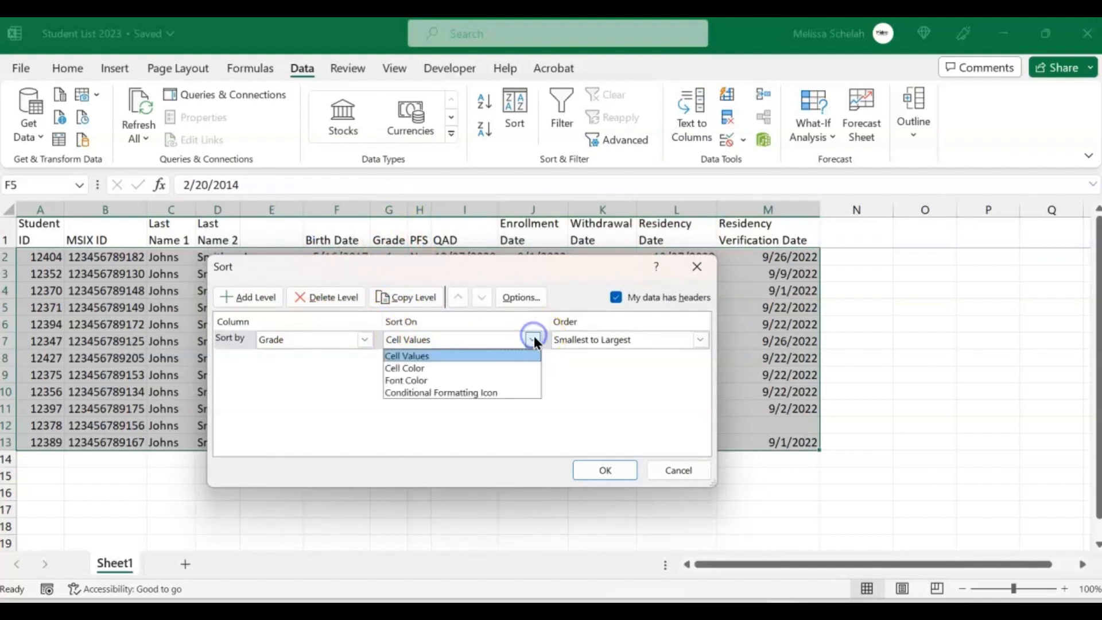
click(507, 368)
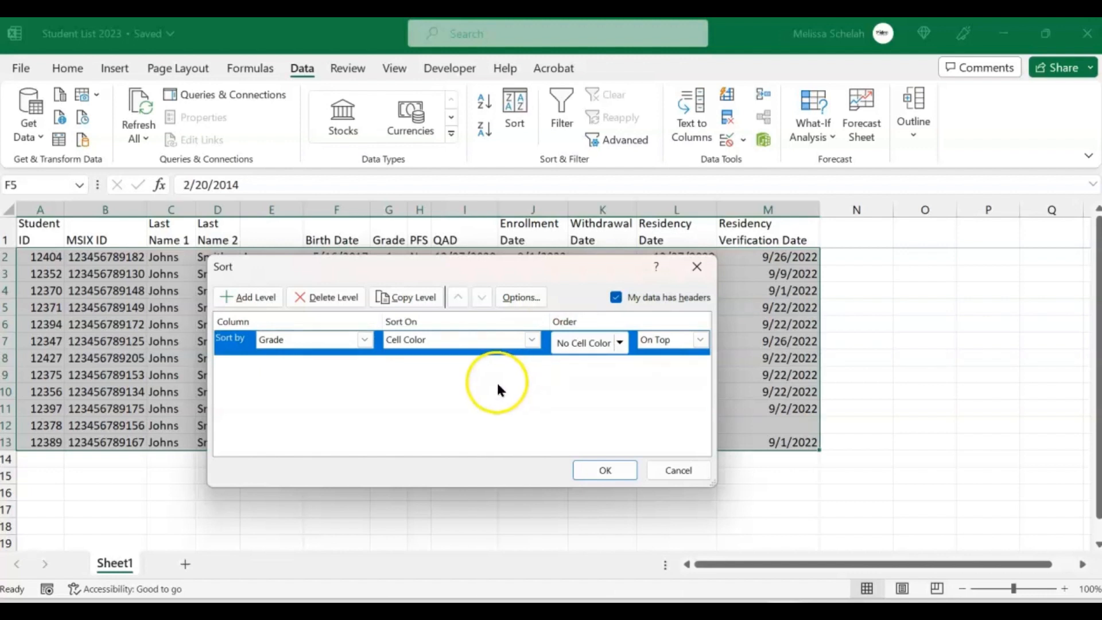
click(619, 342)
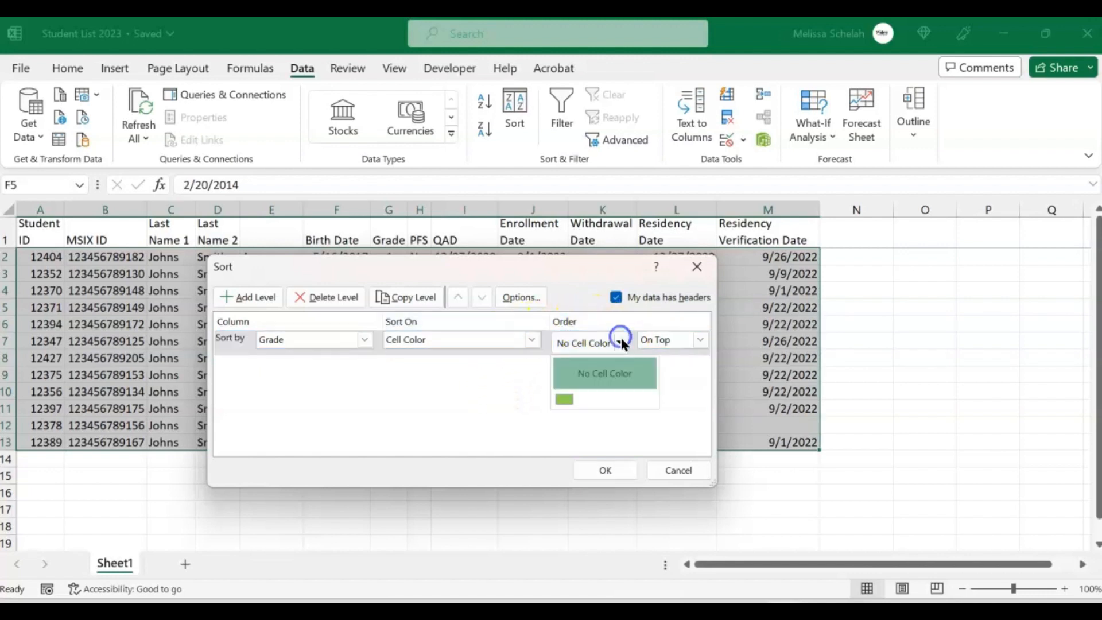
click(565, 402)
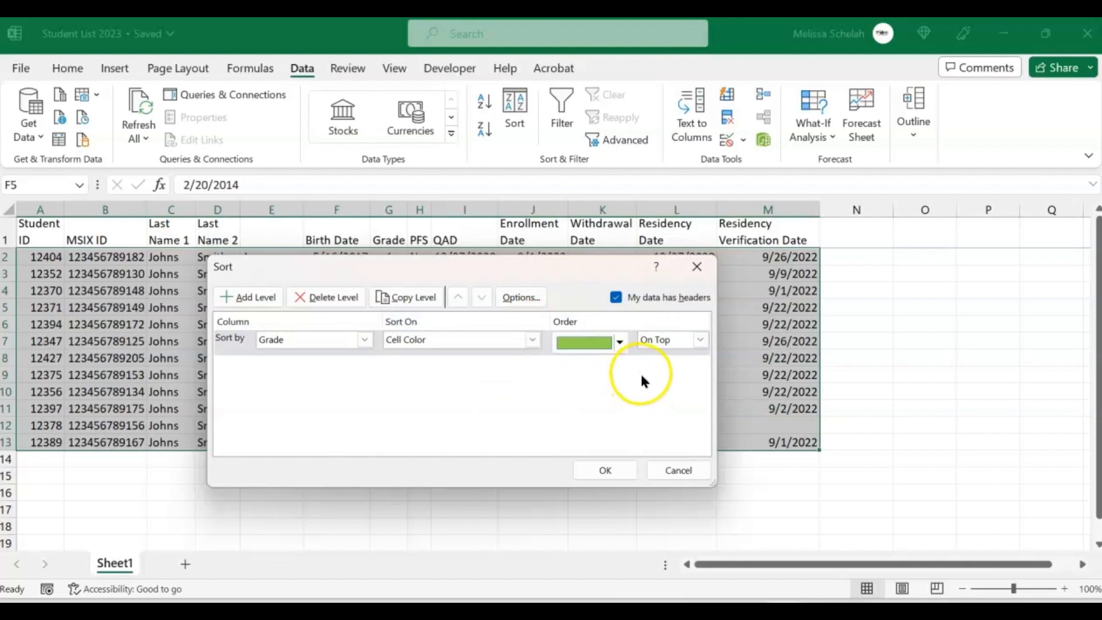
click(699, 341)
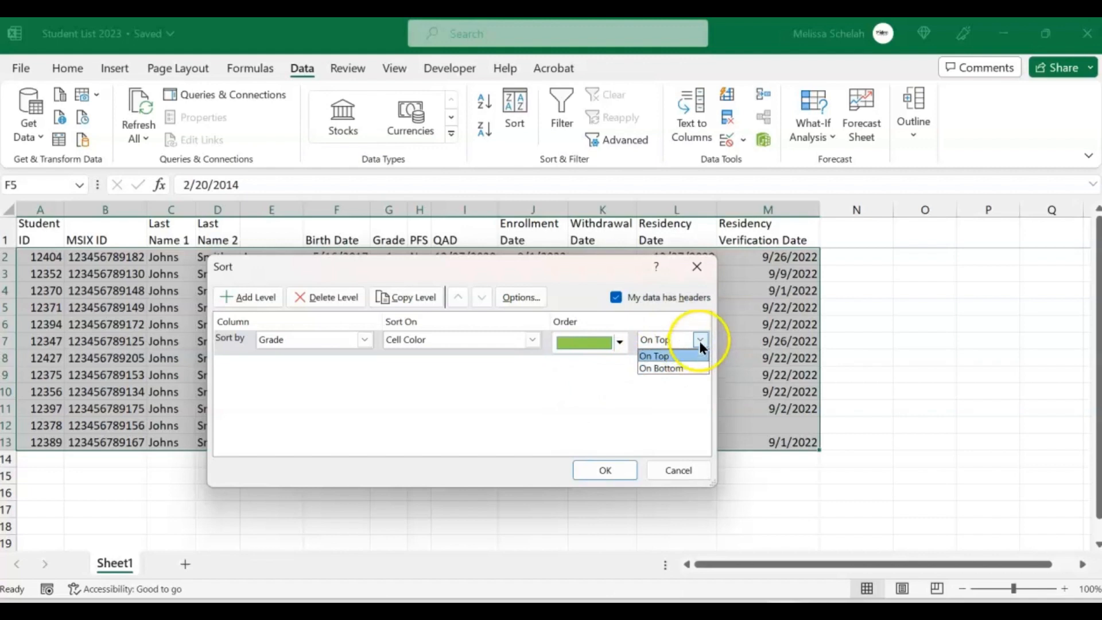
click(694, 354)
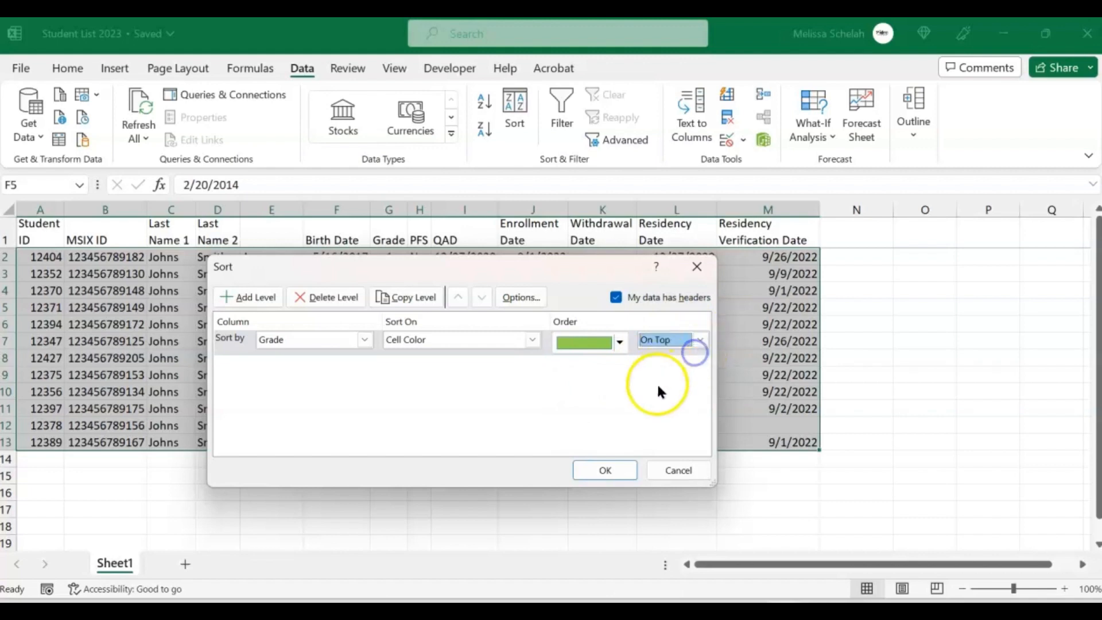
click(600, 473)
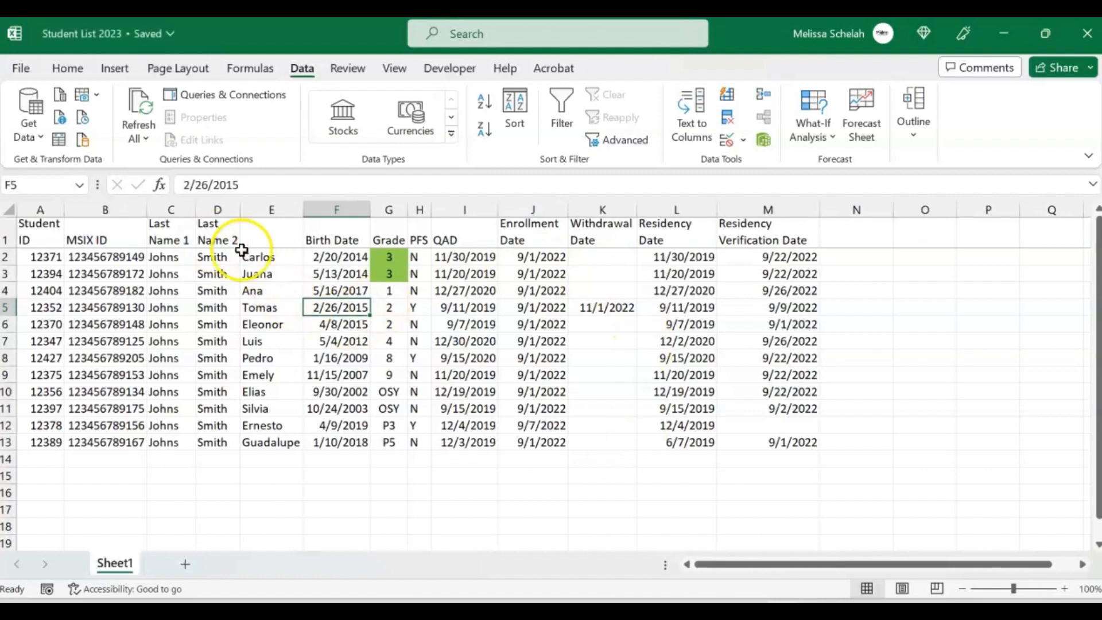
Step: Select the two green-marked student rows to review the color sort, and return to the Student ID heading cell
drag(7, 257, 7, 274)
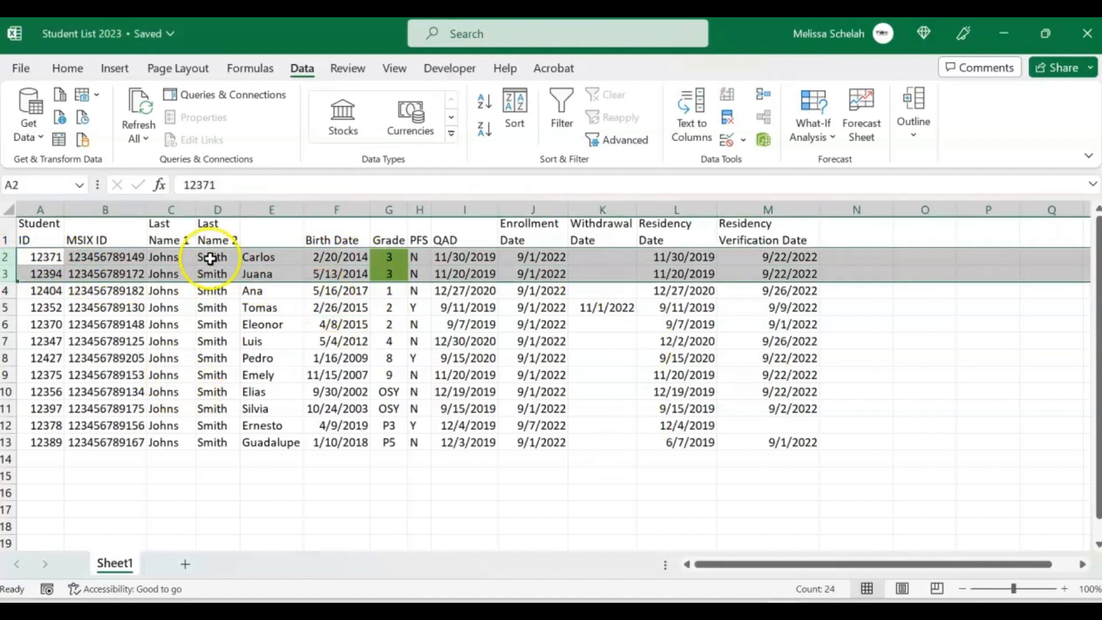
click(116, 246)
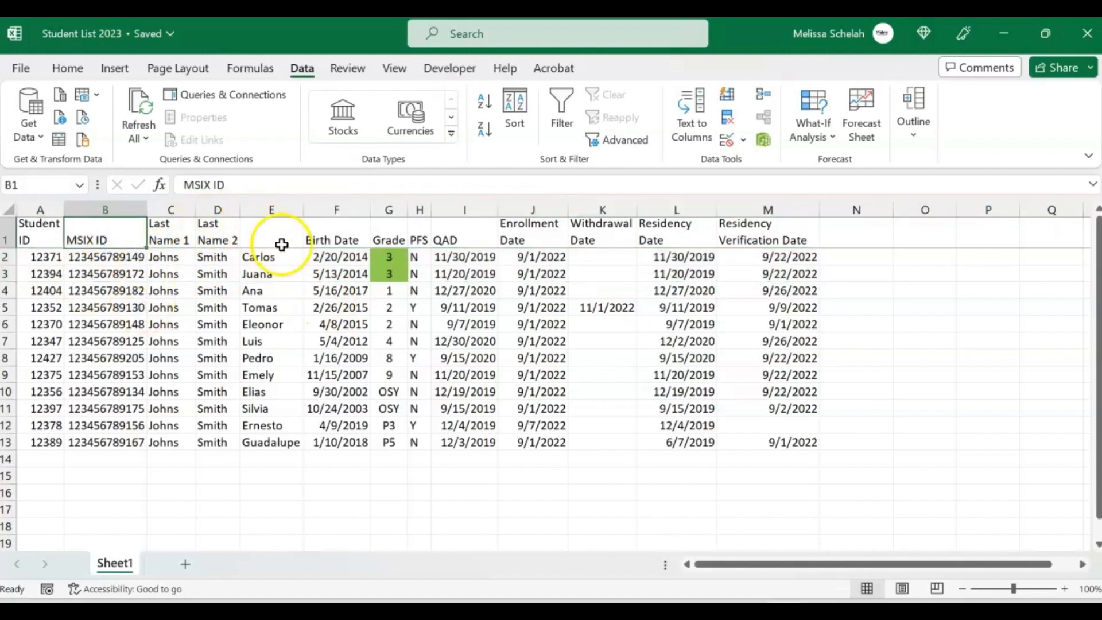
click(38, 234)
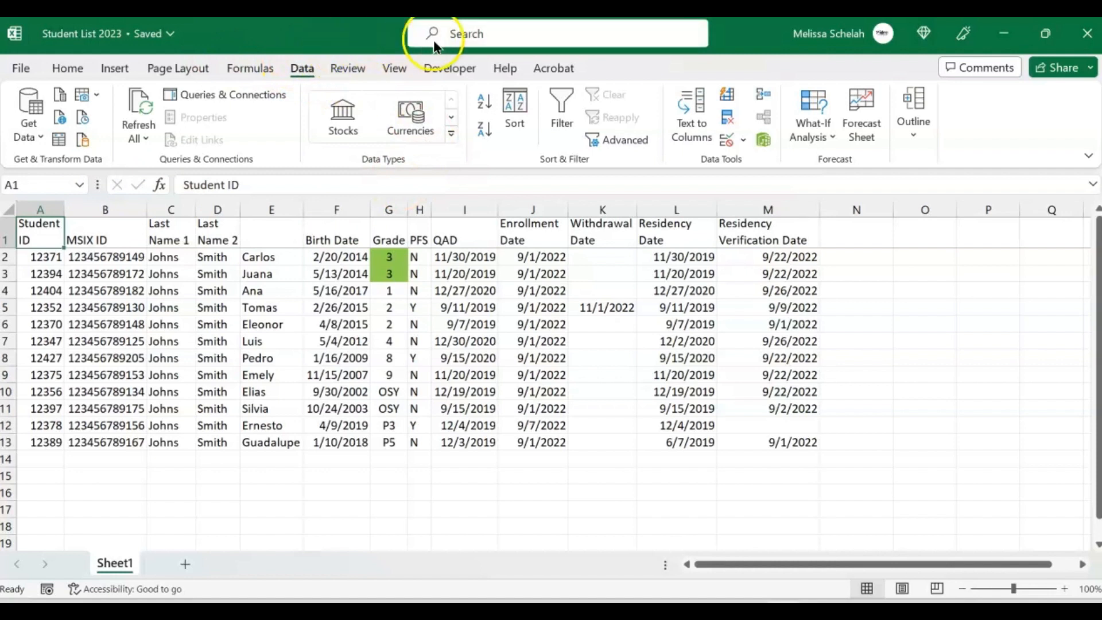
Step: Inspect the Student ID column's filter options with filtering temporarily switched on for the list
click(569, 106)
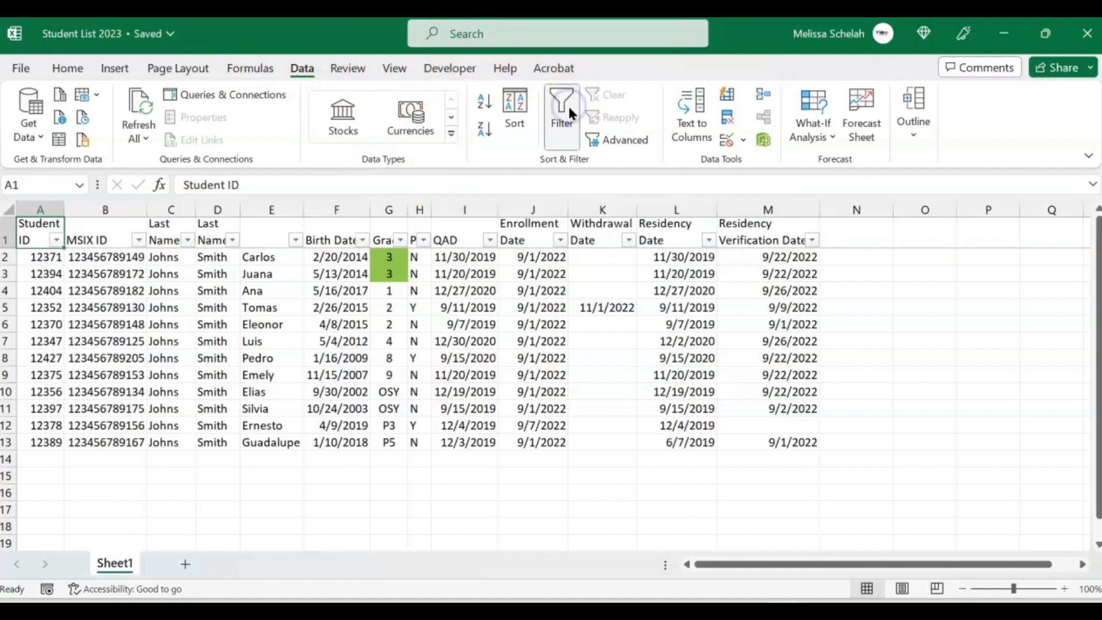
click(56, 240)
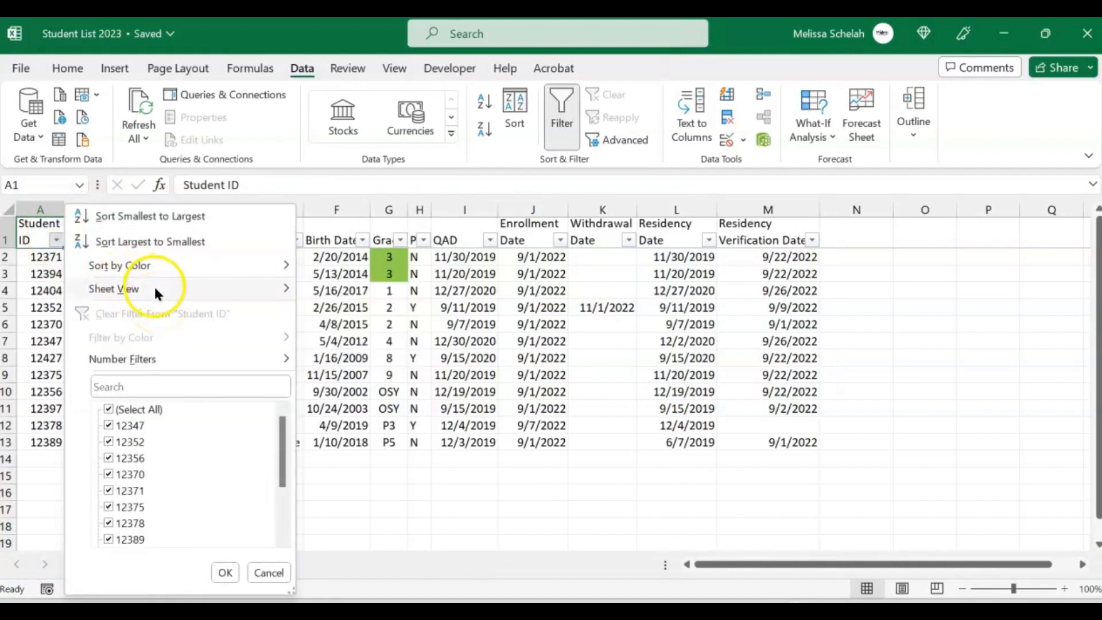
mouse_move(219, 270)
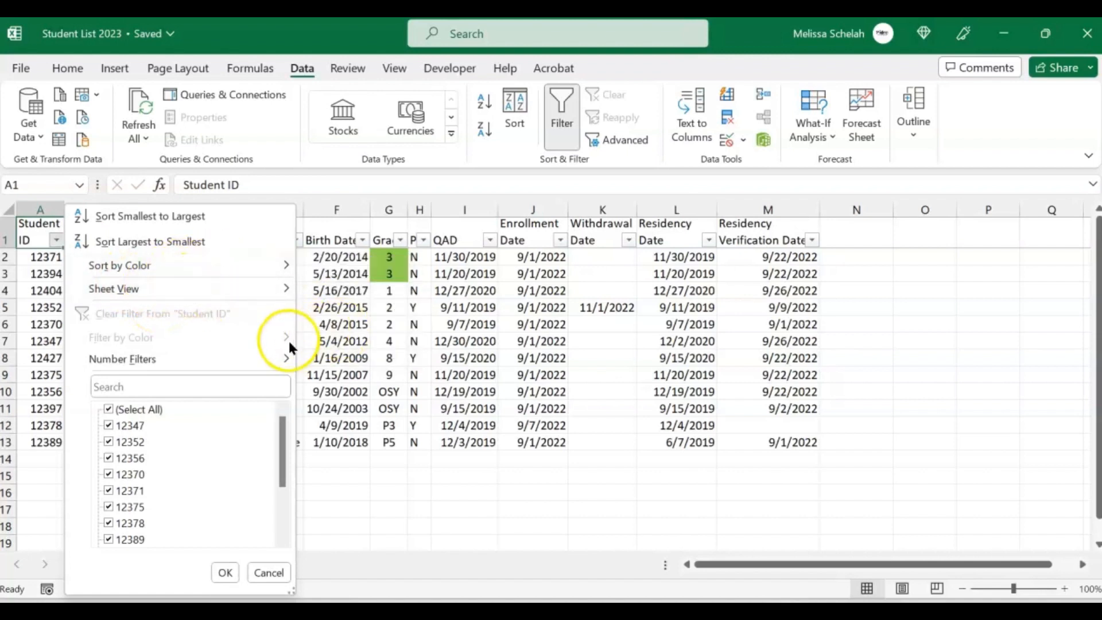
click(346, 333)
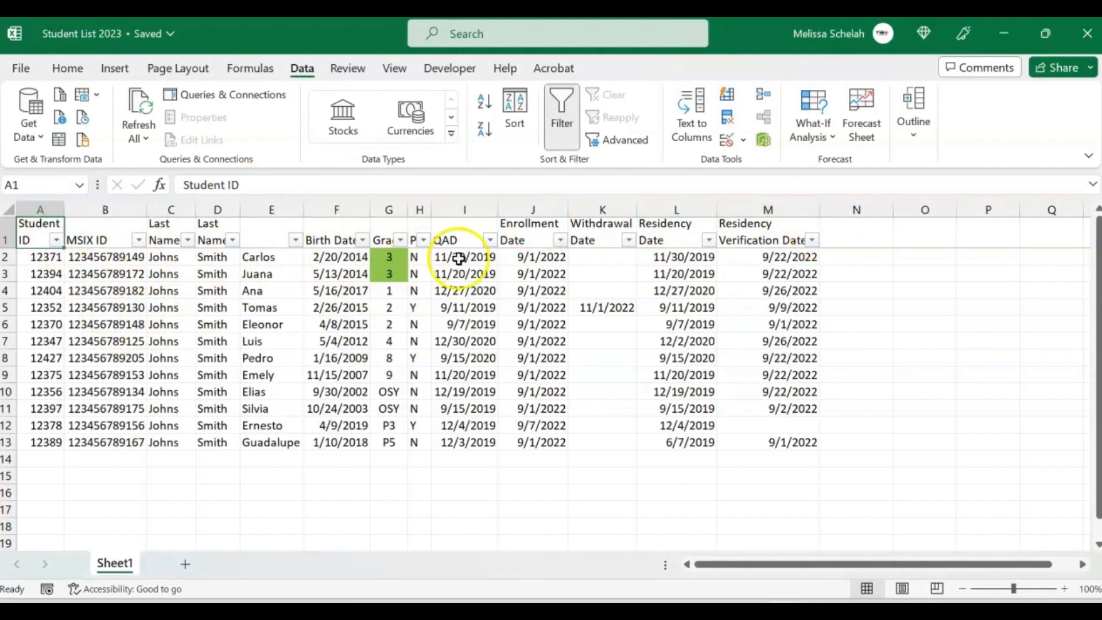
click(546, 146)
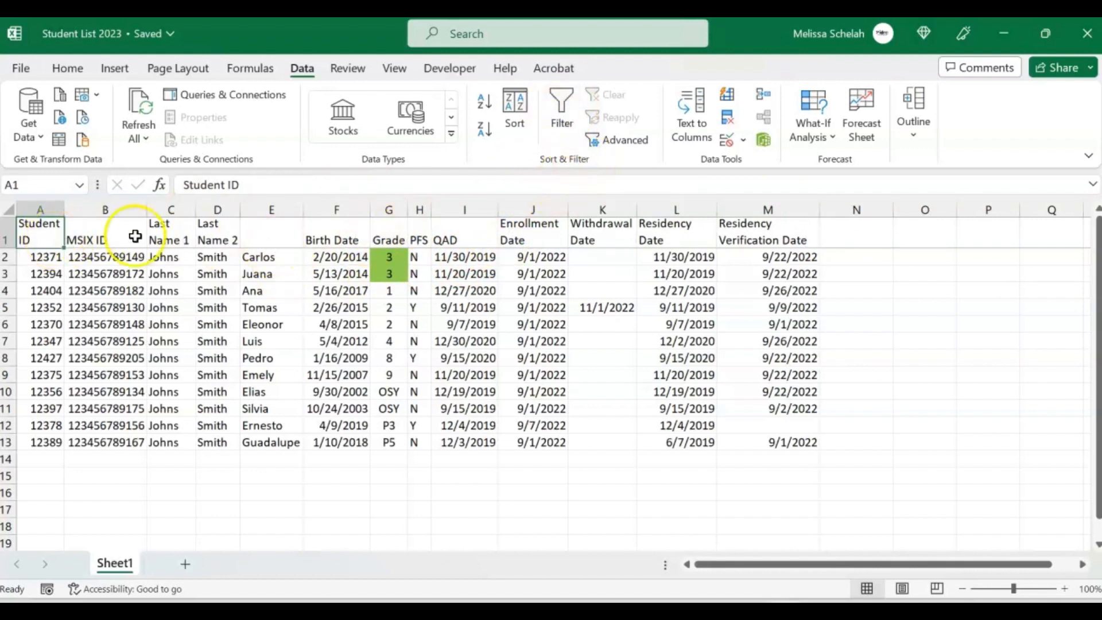
Step: Add filters to the heading row of the student list, from Student ID through Residency Verification Date
click(39, 258)
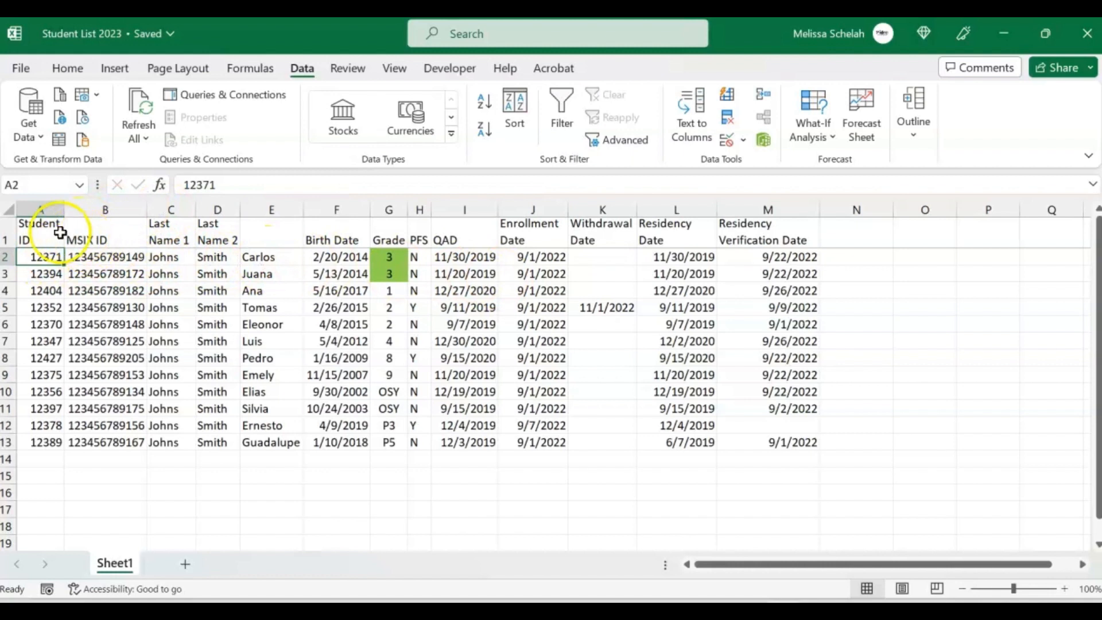
drag(40, 233, 758, 234)
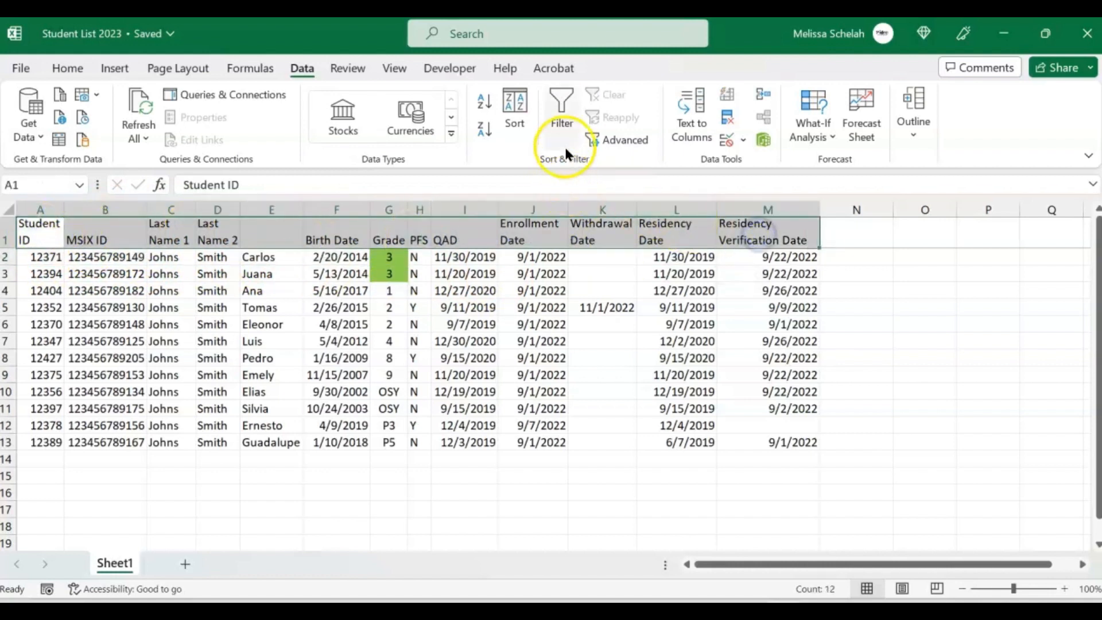
click(561, 114)
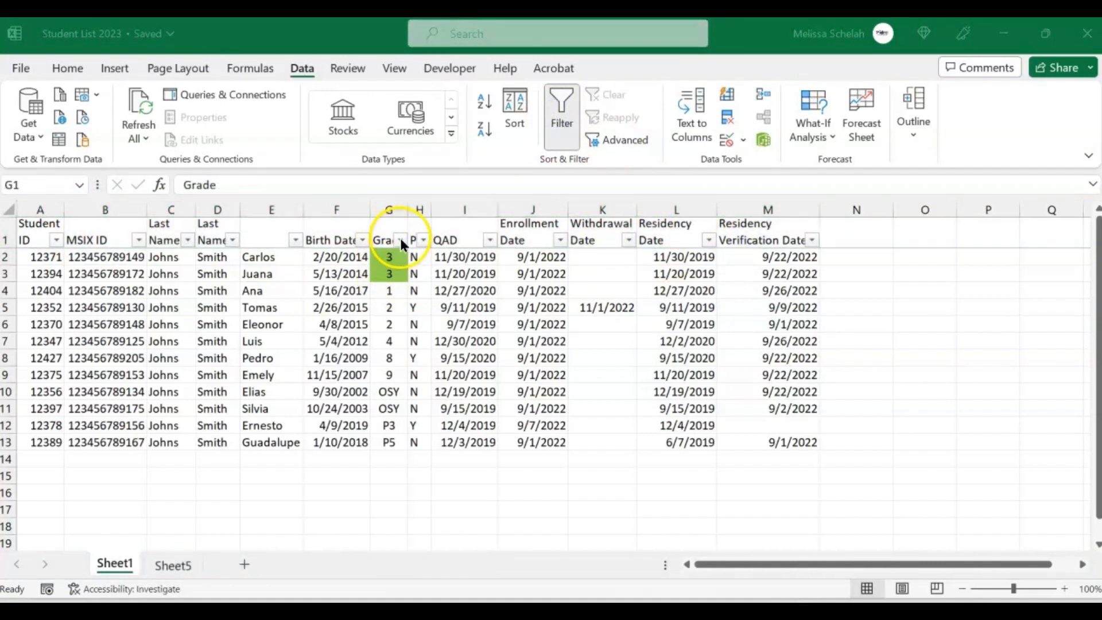
Step: Filter the Grade column by value to show only the students in grade 3
click(402, 240)
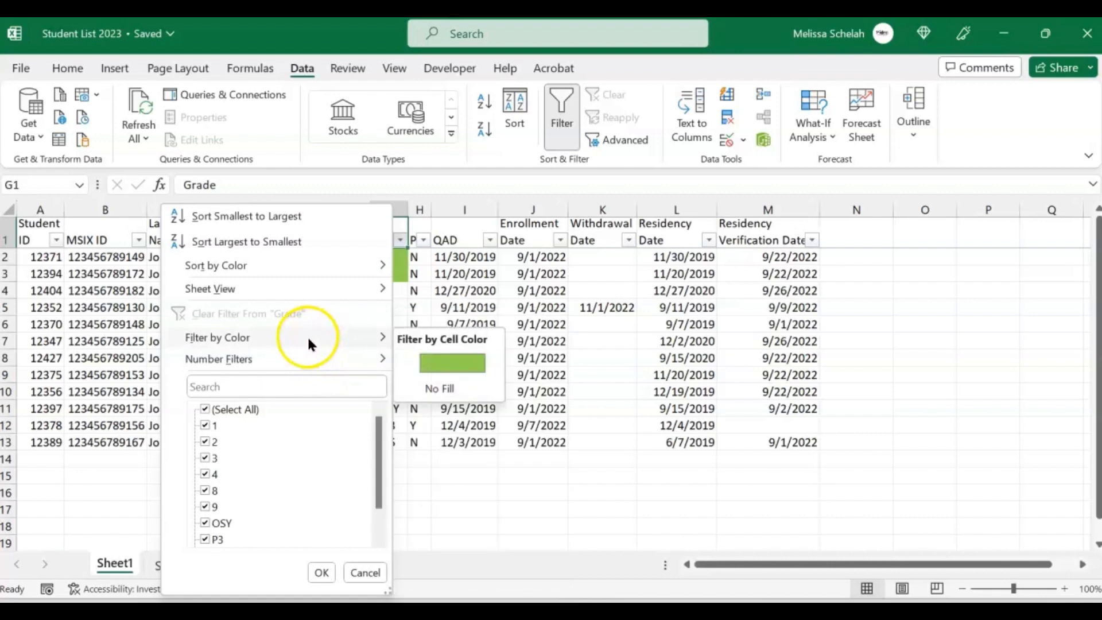
mouse_move(295, 360)
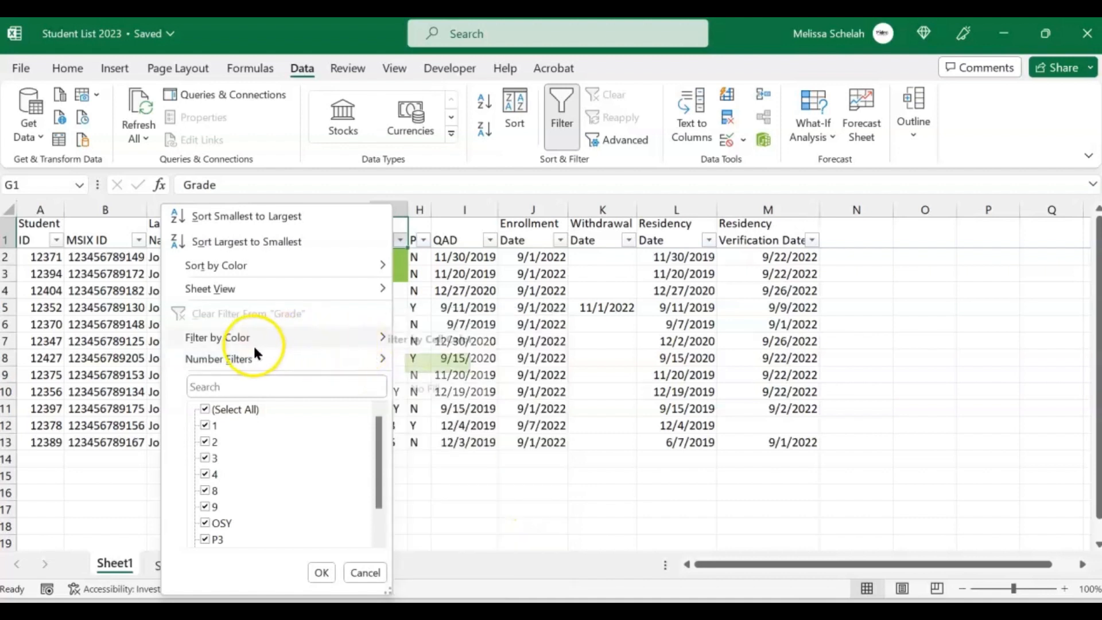
mouse_move(227, 362)
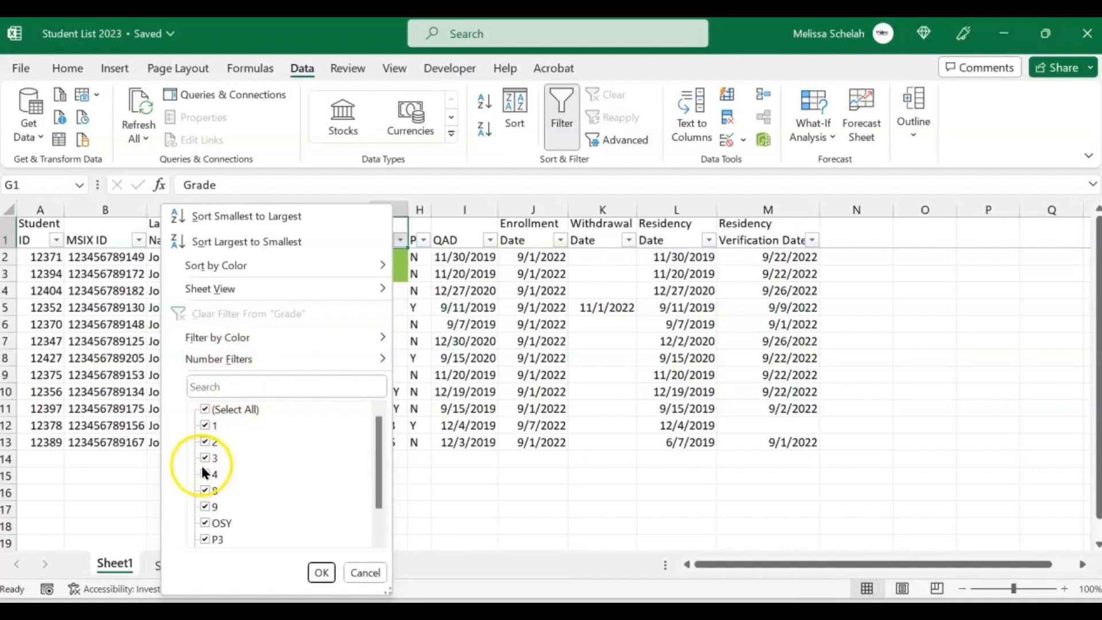
click(206, 410)
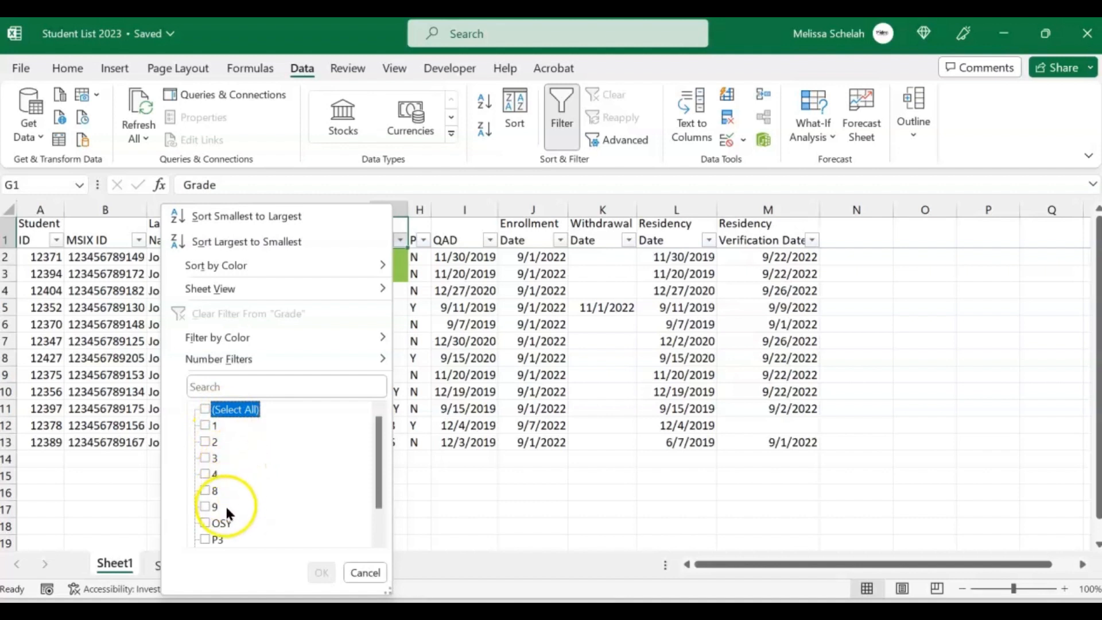
click(204, 456)
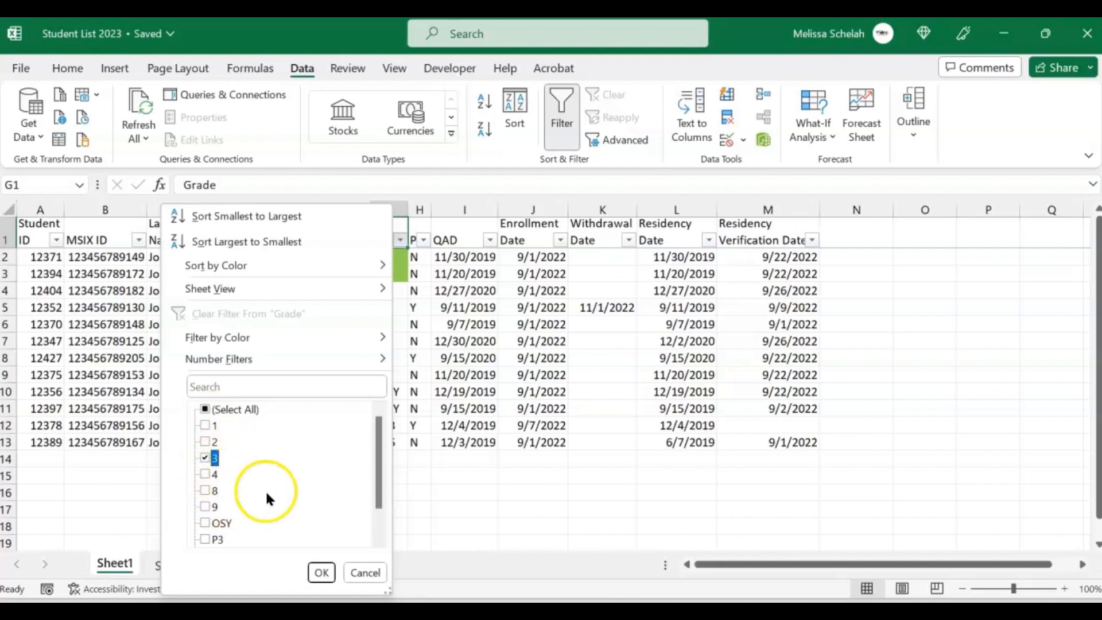
click(321, 572)
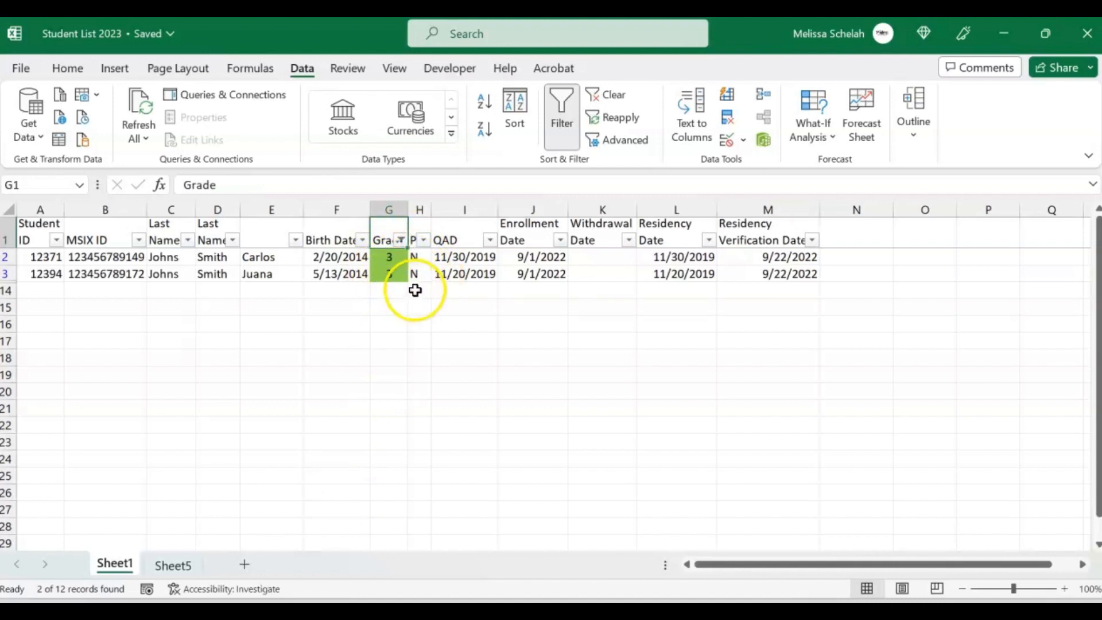
Step: Check the Grade column's active filter condition and clear the value filter from it
mouse_move(404, 246)
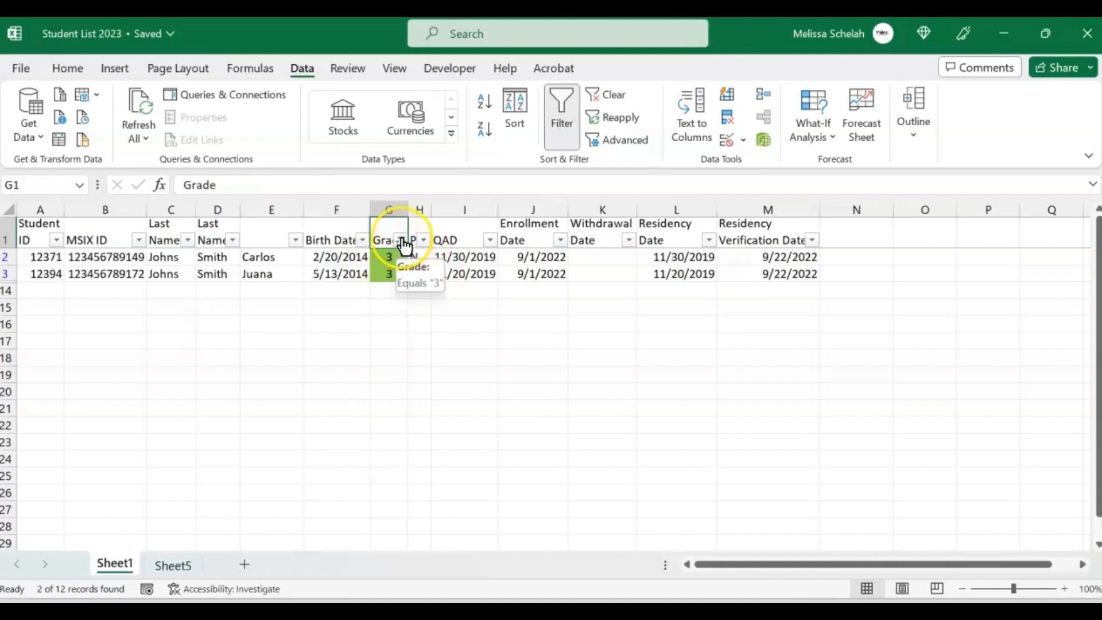
click(400, 241)
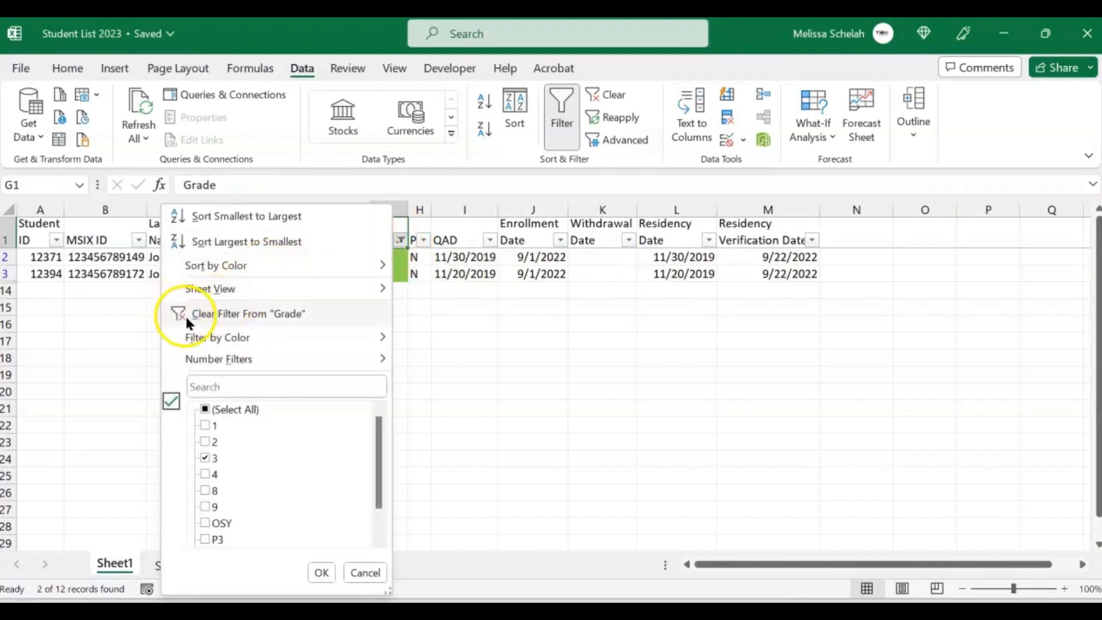
click(236, 313)
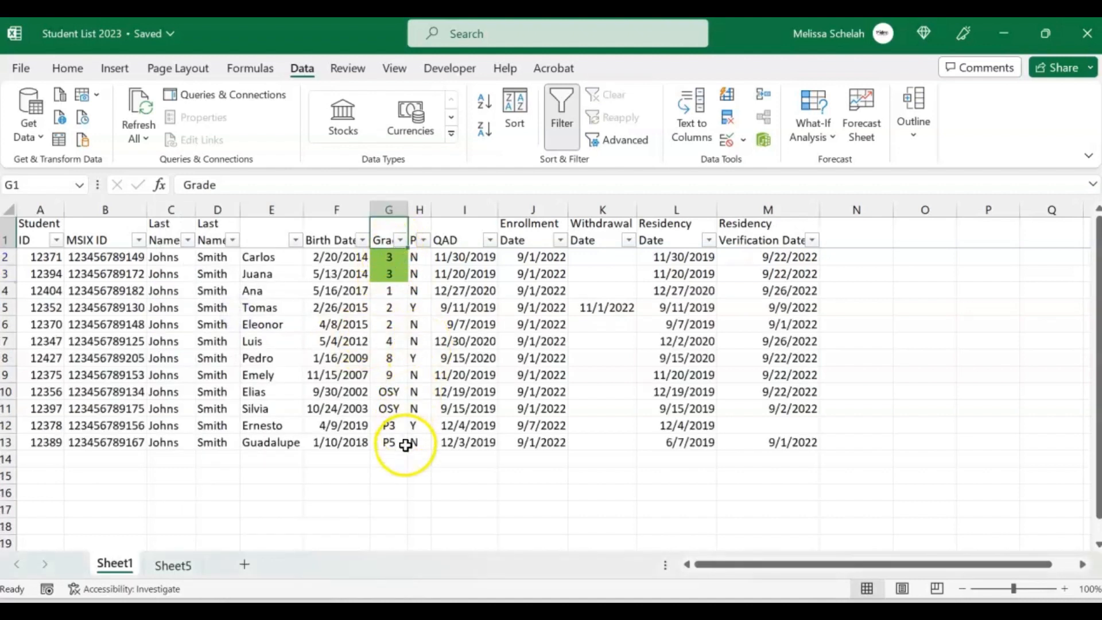
Step: Filter the Grade column by cell color to show only the green cells
click(401, 239)
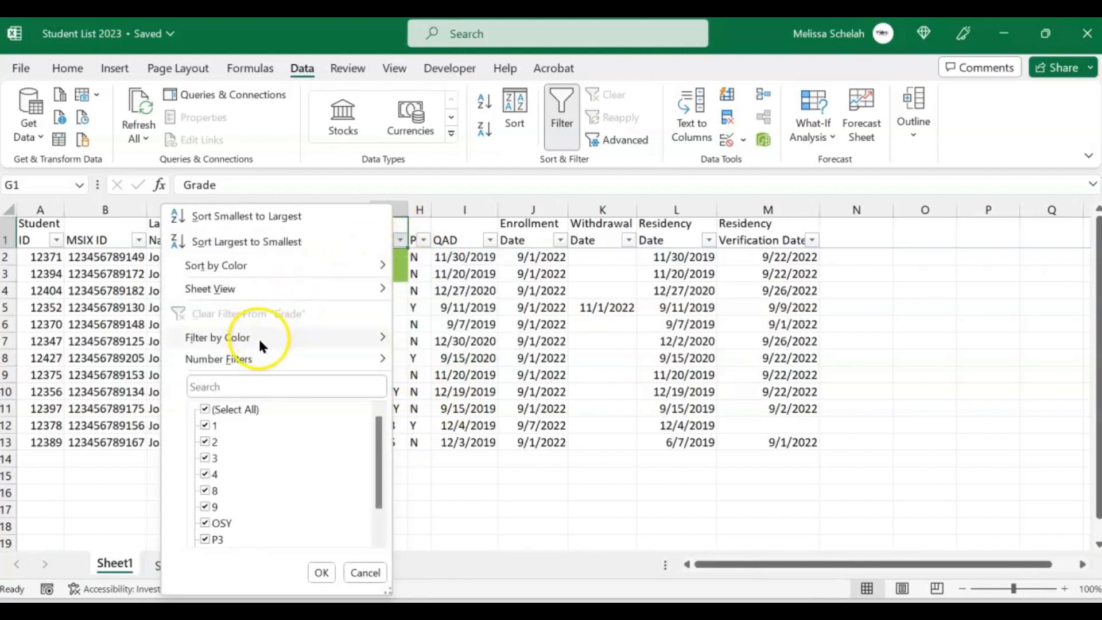
mouse_move(258, 343)
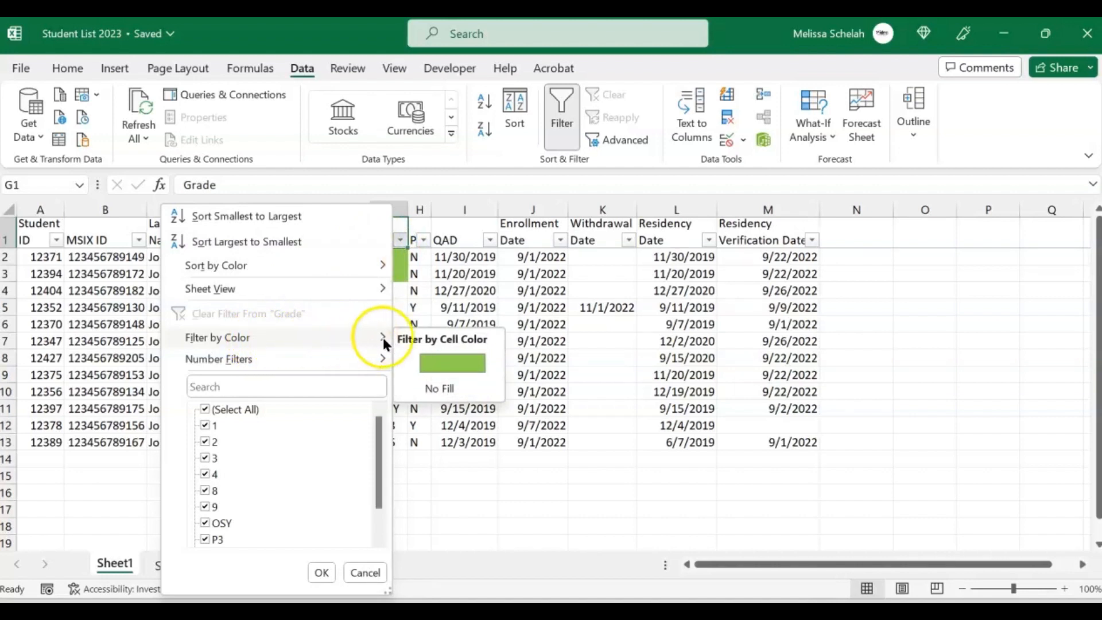
click(440, 362)
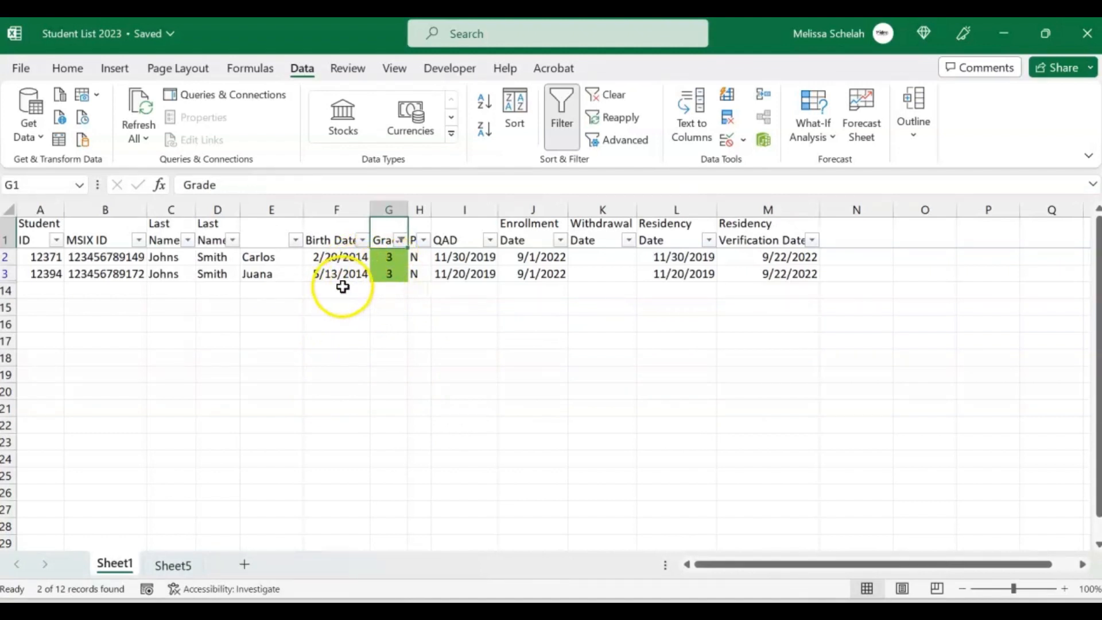
Step: Clear the color filter from the Grade column and select the Last Name 2 heading cell
click(400, 239)
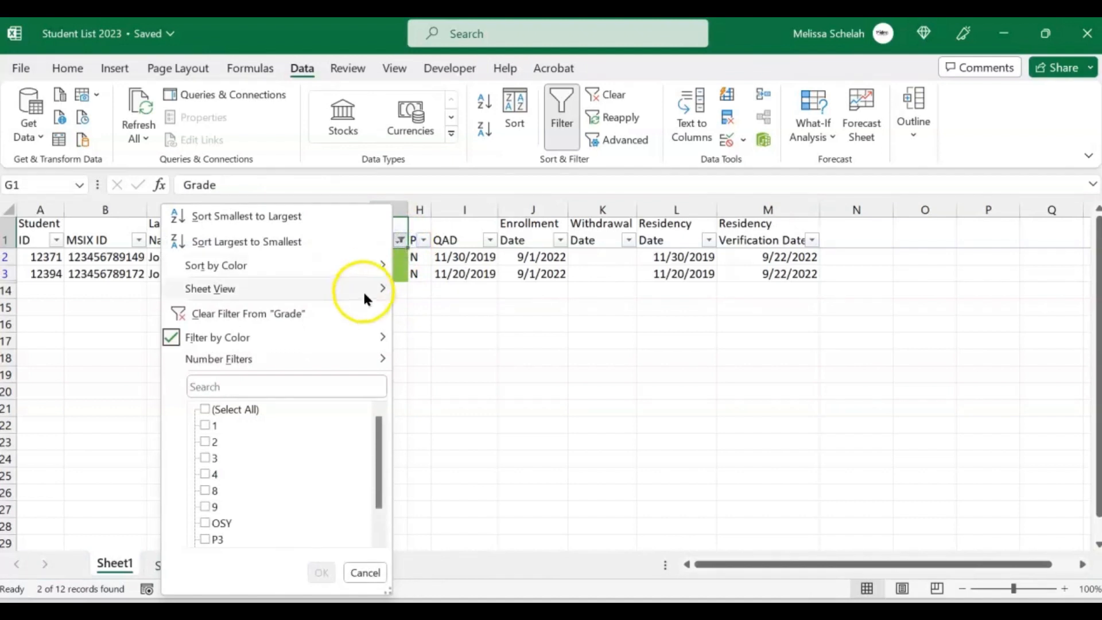
click(318, 313)
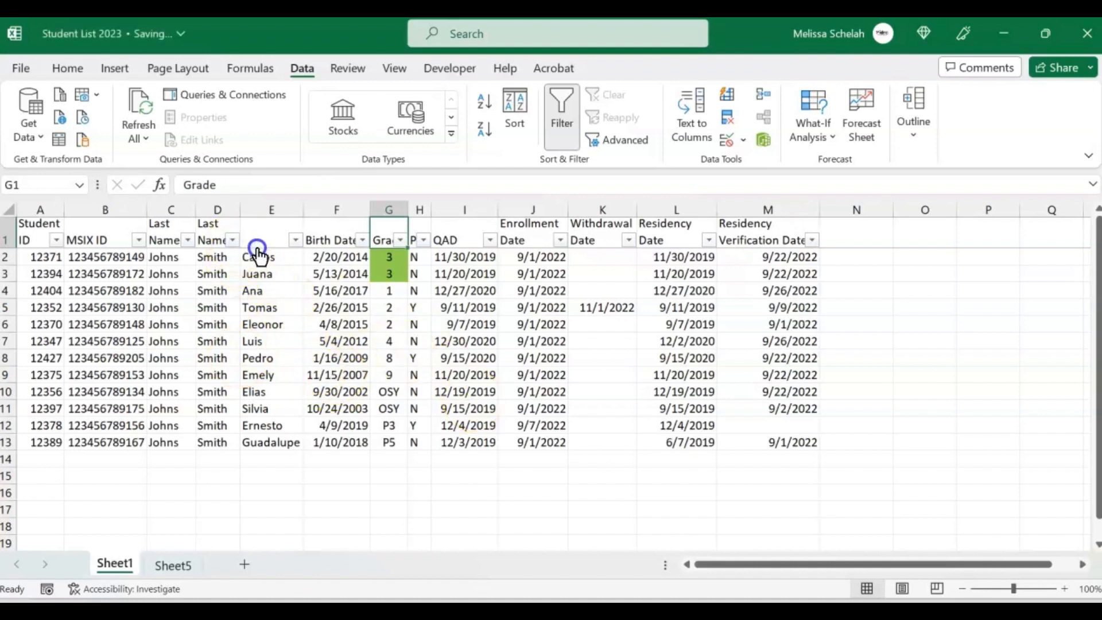
click(232, 246)
Step: Filter the MSIX ID column to show only six individually chosen student IDs
click(138, 239)
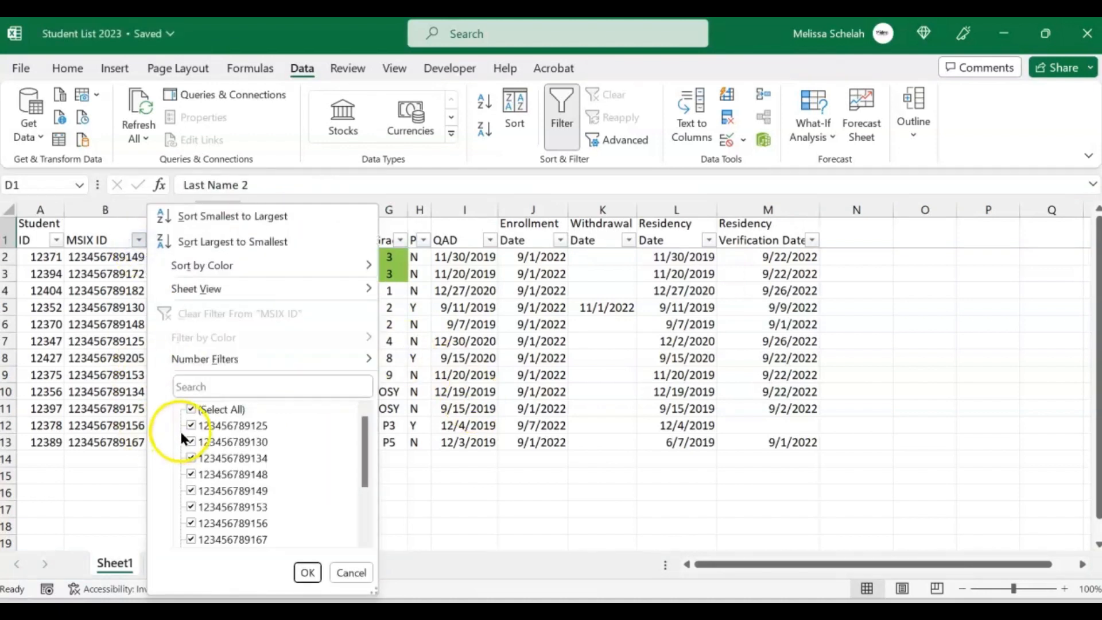
click(189, 408)
click(191, 441)
click(191, 490)
click(191, 523)
scroll(191, 514, down, 2)
click(191, 507)
click(194, 490)
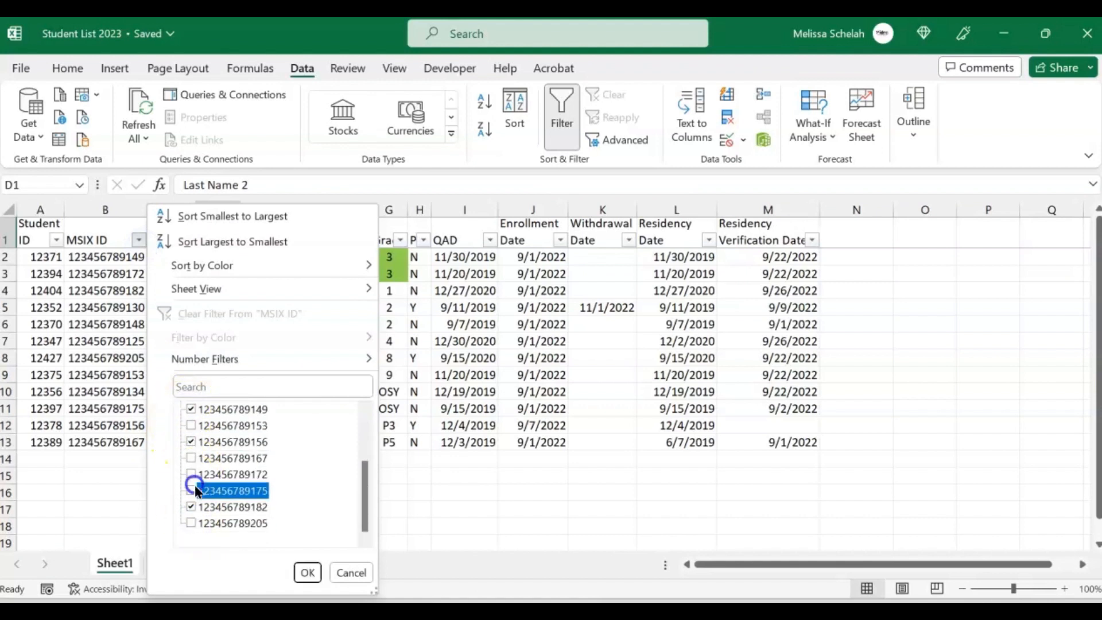
click(191, 458)
click(307, 573)
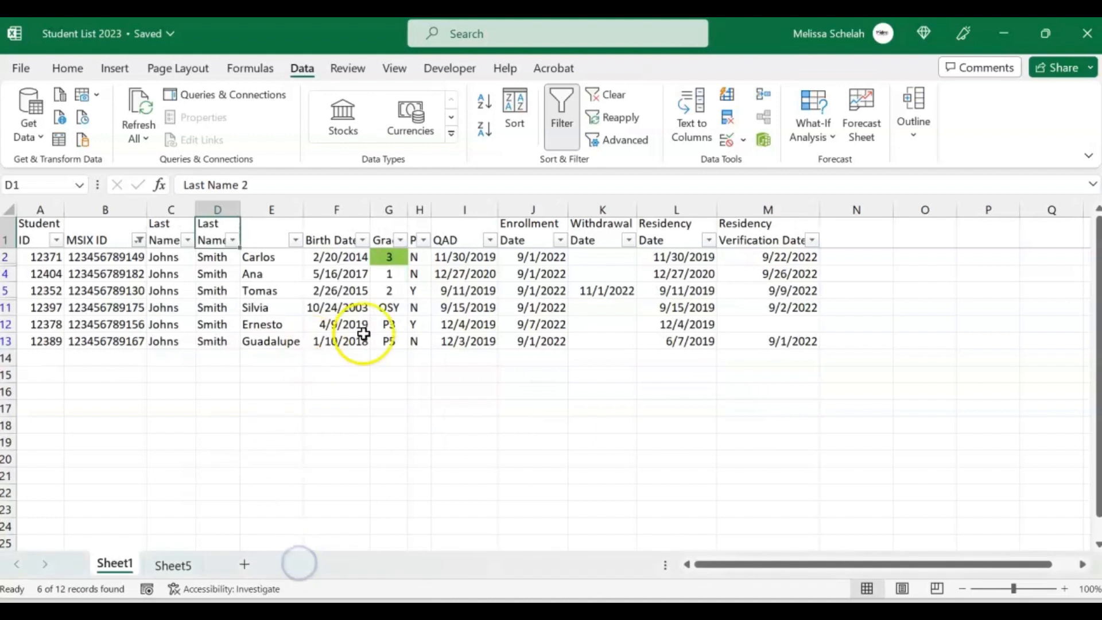
Step: Filter the QAD column to exclude the 2020 dates
click(489, 240)
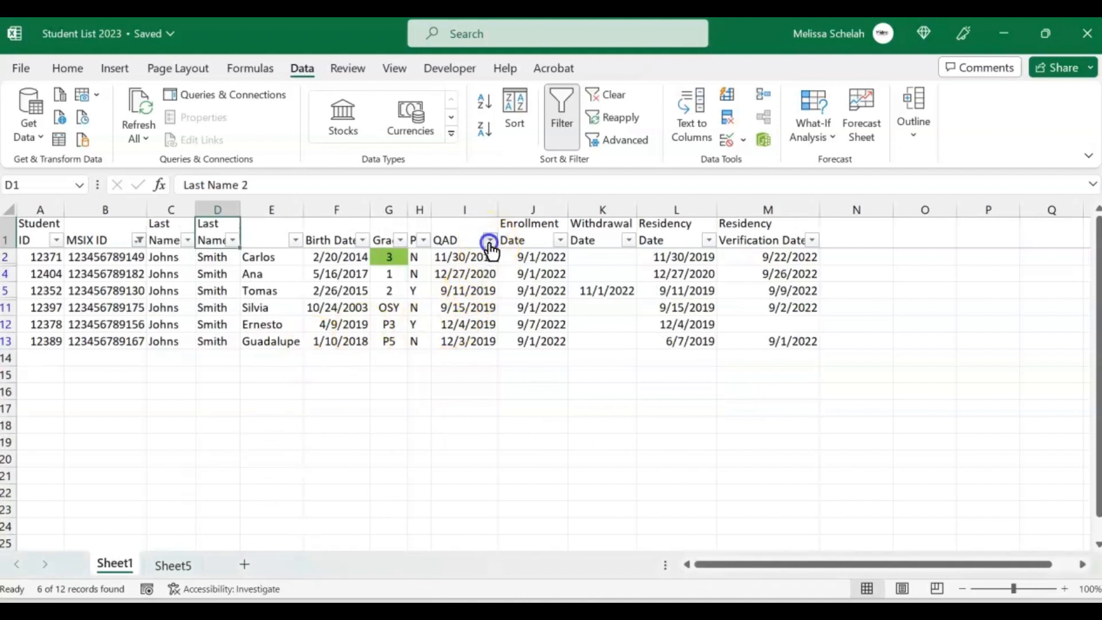
click(295, 426)
click(408, 572)
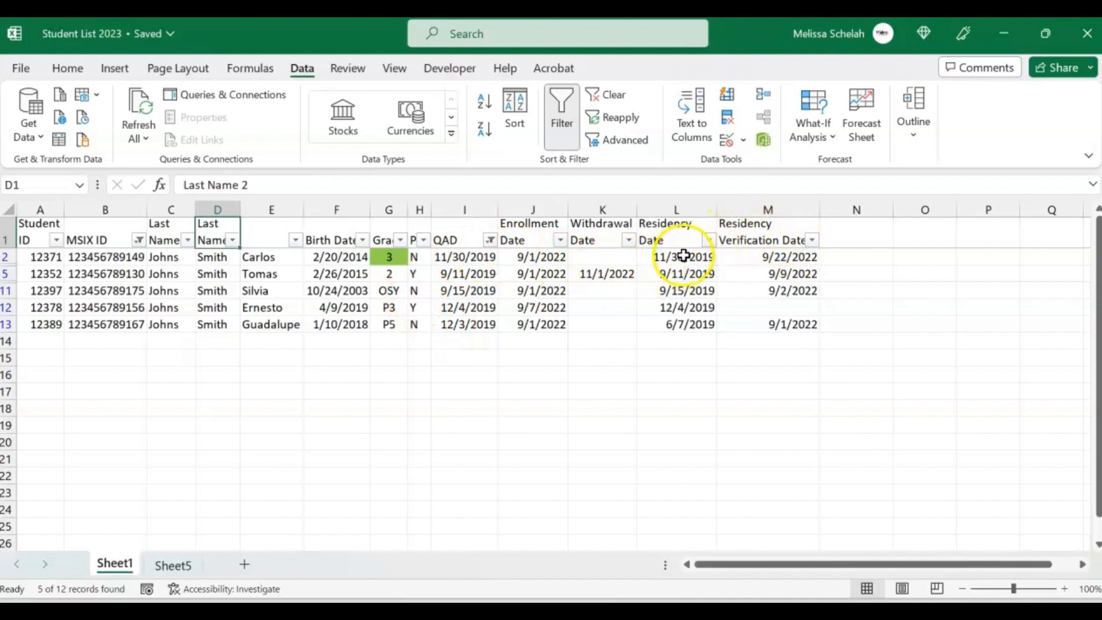
Step: Filter the Residency Date column to exclude June and December 2019, keeping September and November
click(708, 241)
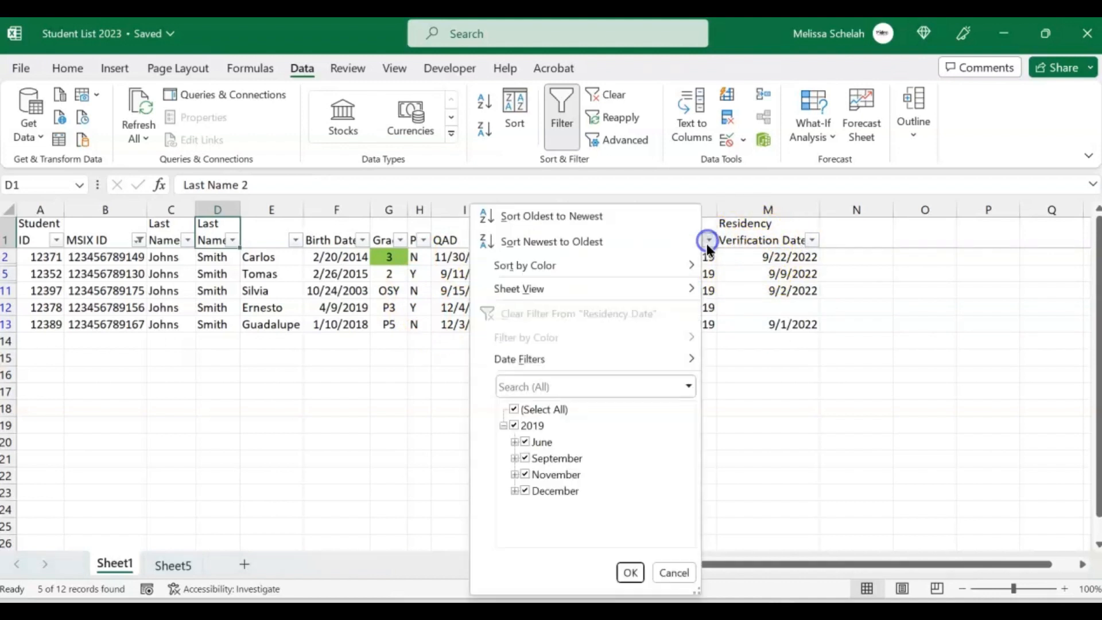
click(525, 442)
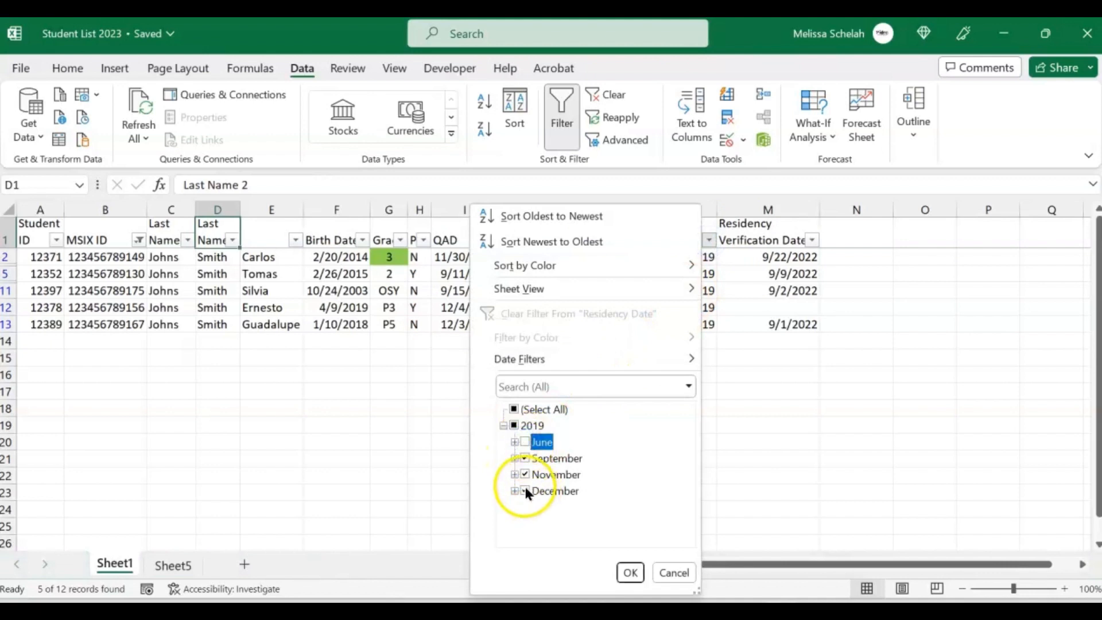
click(525, 490)
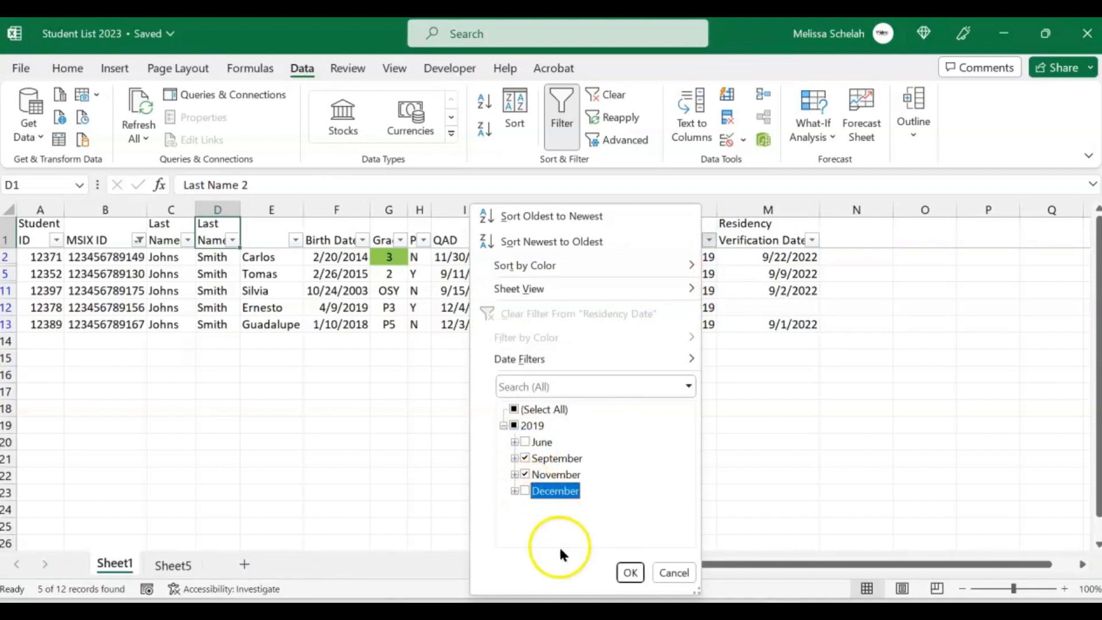
click(629, 573)
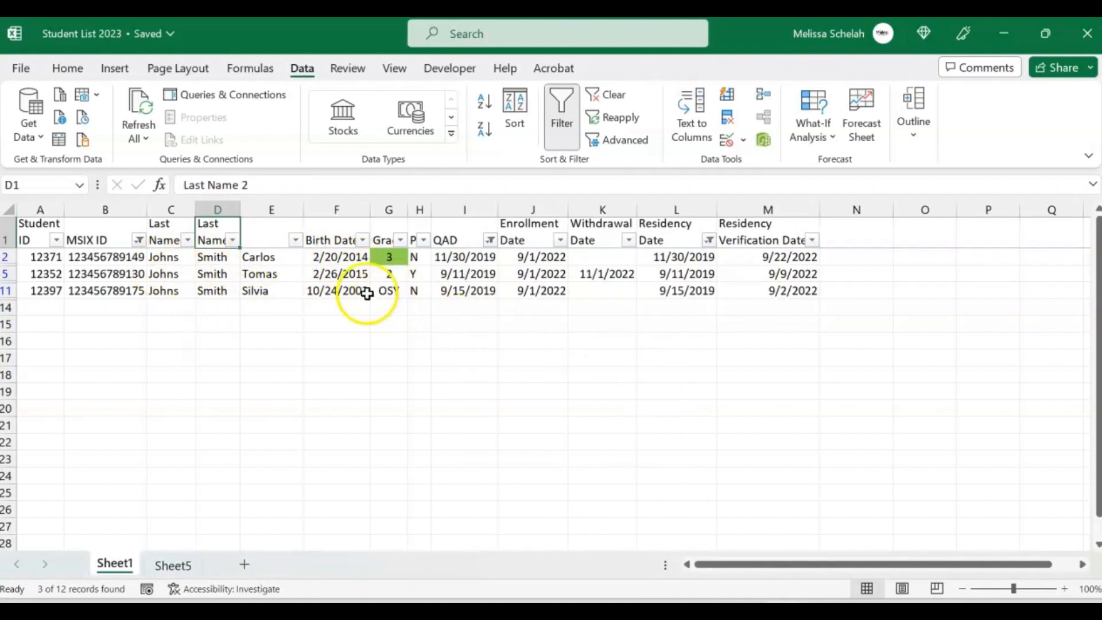
Step: Review the filtered list by selecting columns A to M, the remaining withdrawal date, and the QAD and Residency Date headings
drag(50, 209, 808, 224)
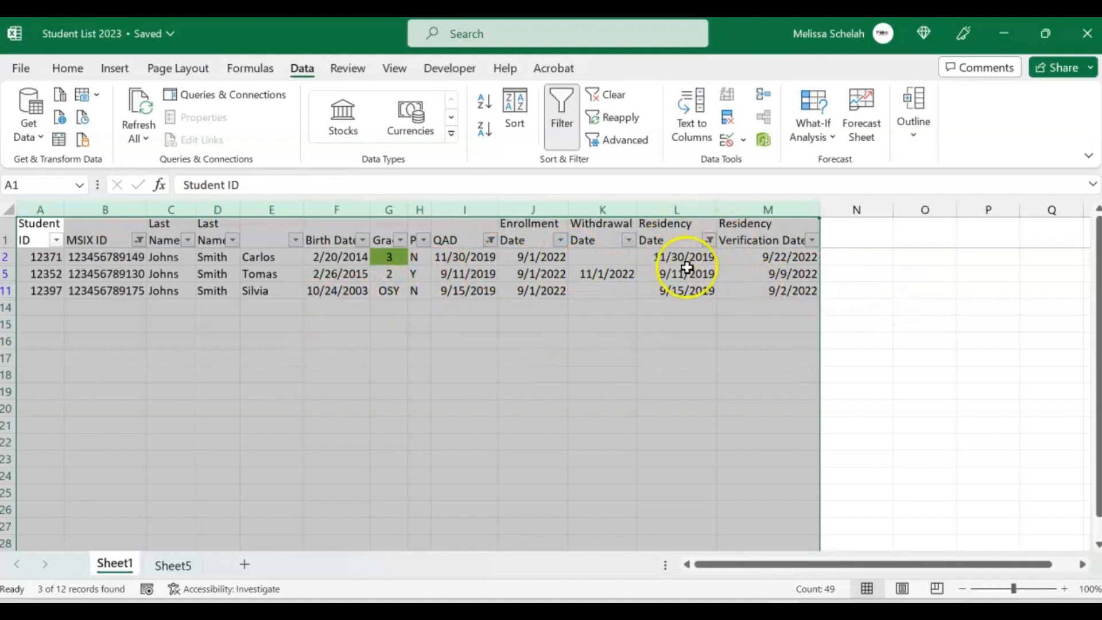
click(614, 273)
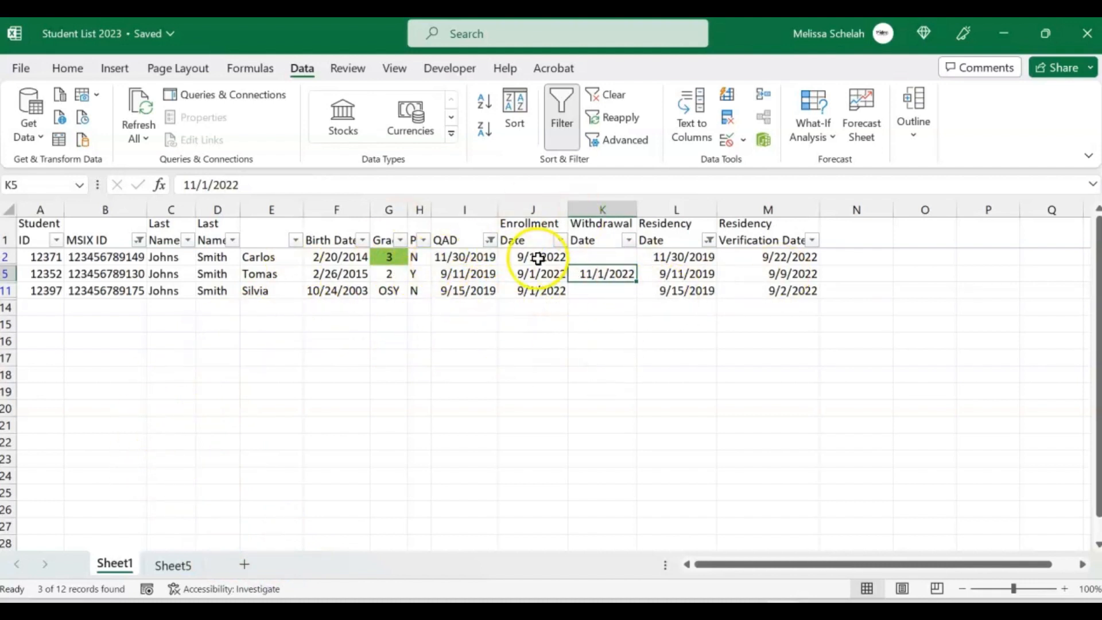
click(470, 232)
click(669, 232)
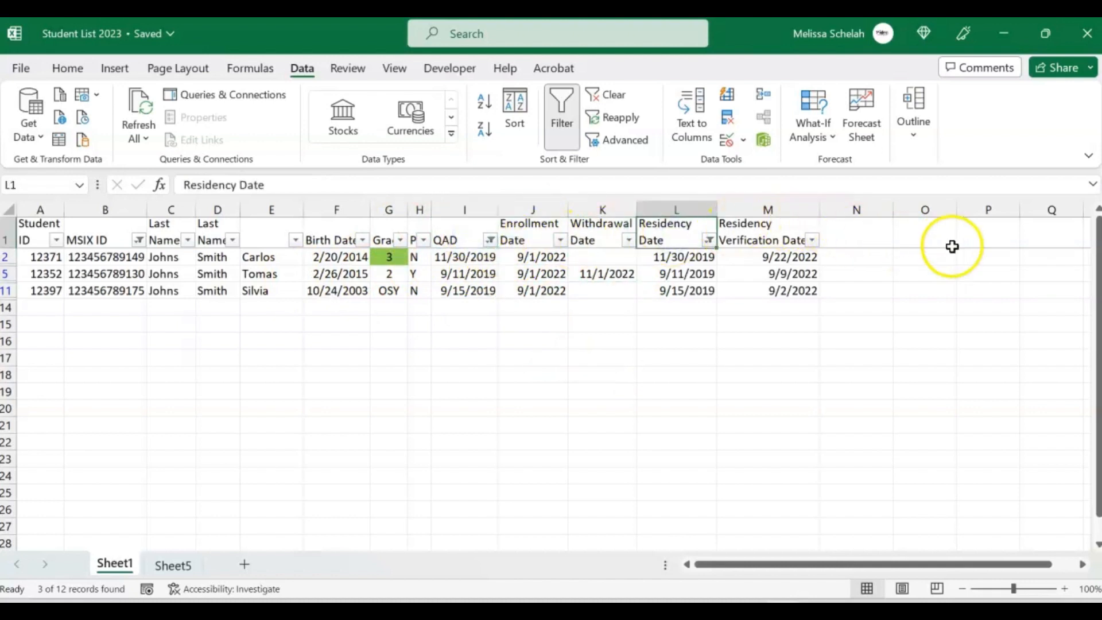
drag(890, 563, 1028, 571)
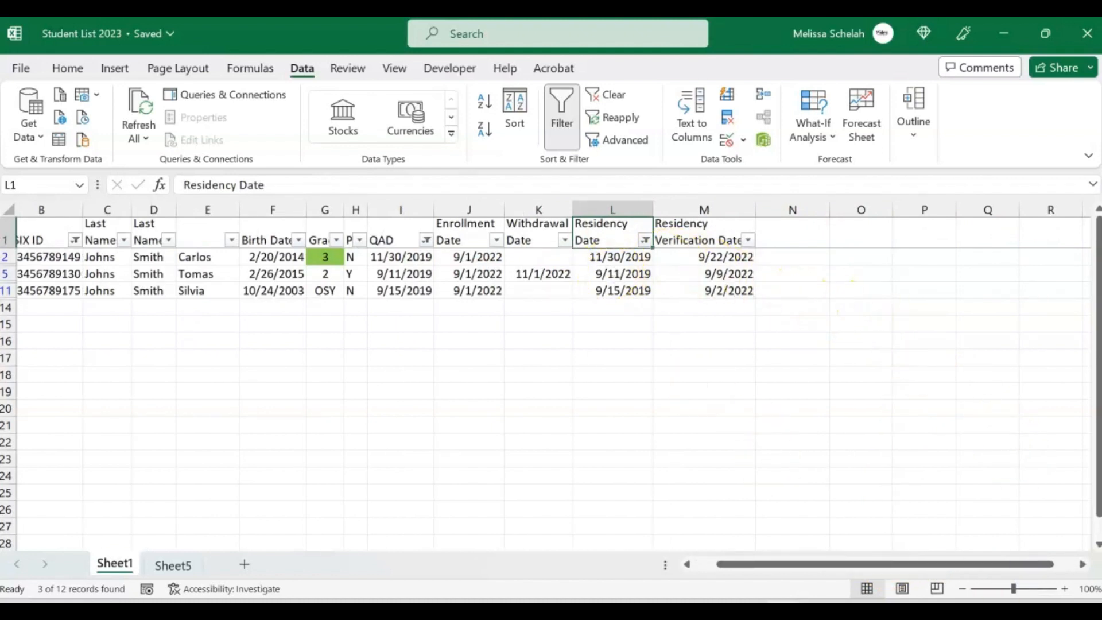
Step: Turn off filtering on the student list to show all records
drag(782, 565, 701, 563)
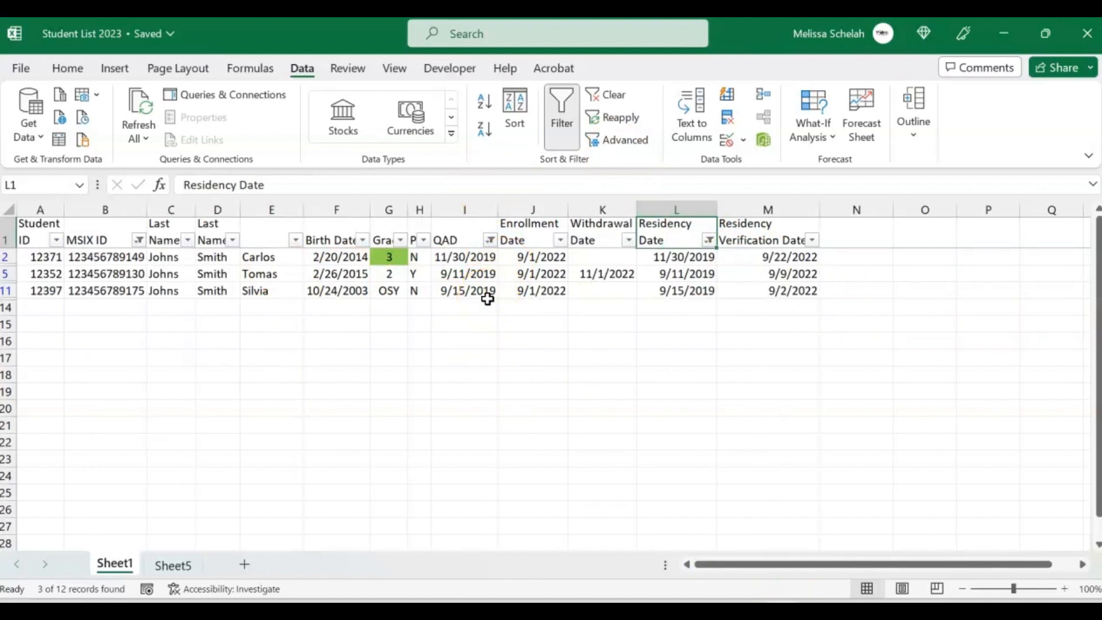
click(567, 151)
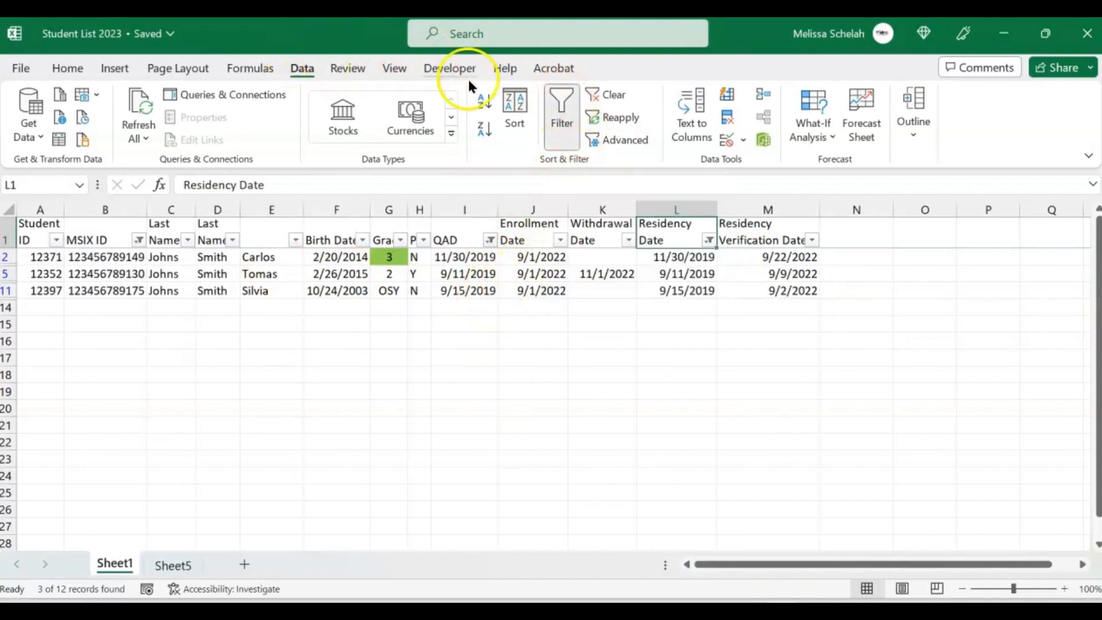
click(562, 104)
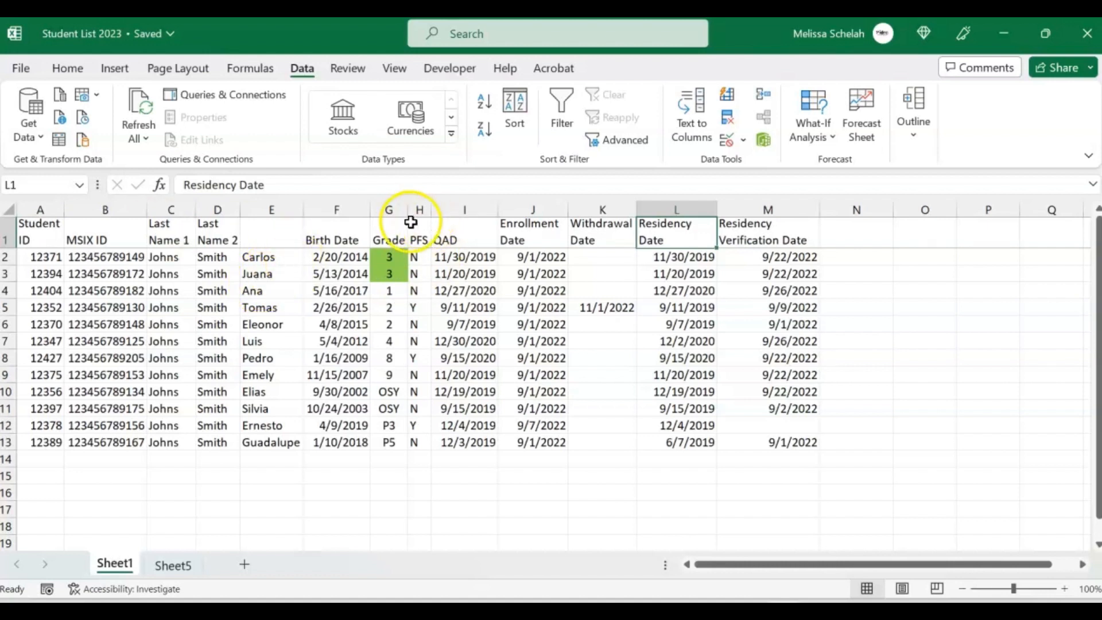
Step: Insert a blank column before Birth Date and widen it to fit full names
click(67, 68)
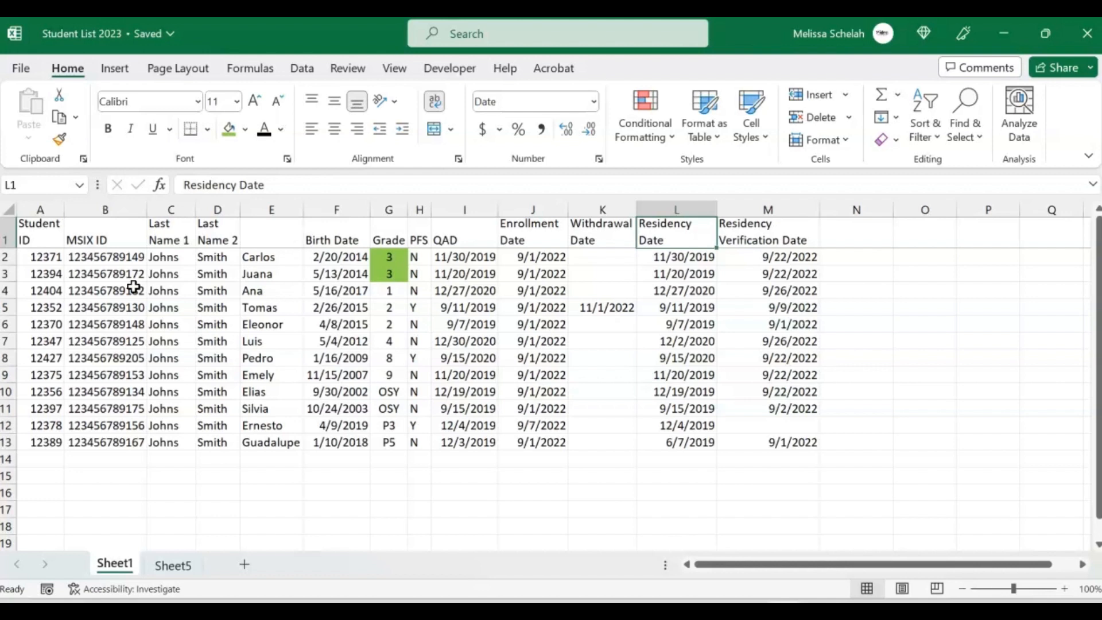
click(323, 206)
right_click(331, 211)
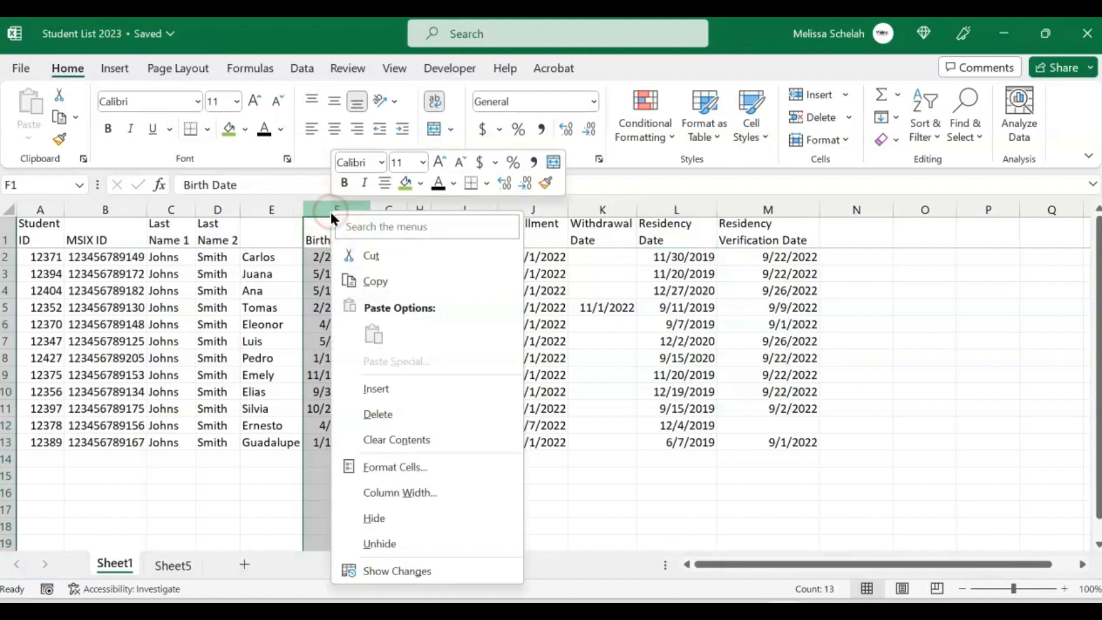
click(383, 388)
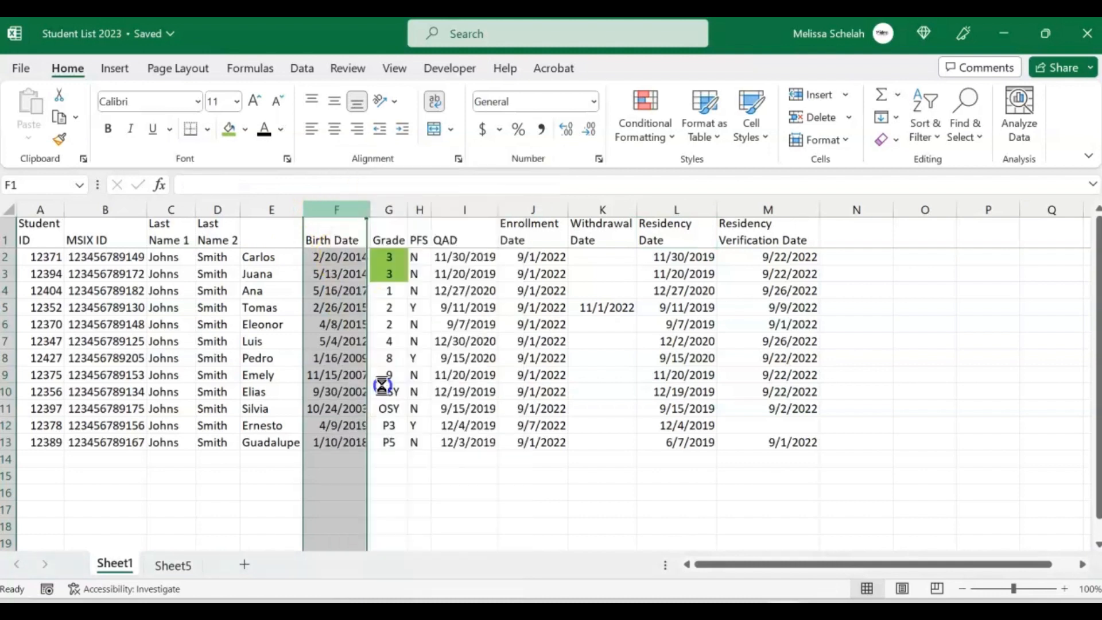
click(332, 263)
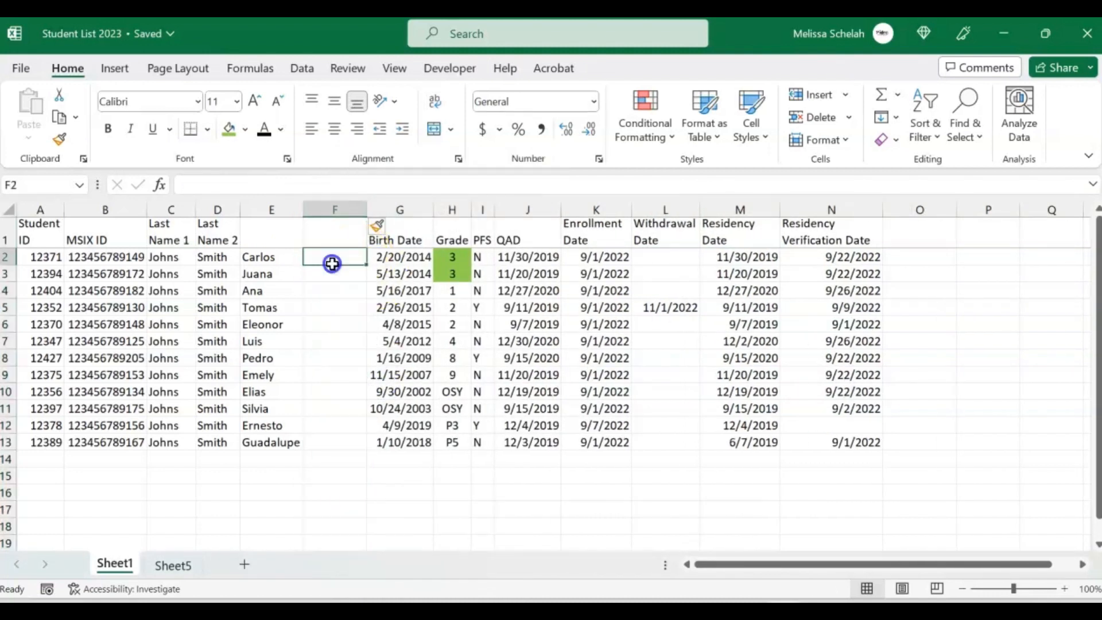
click(271, 256)
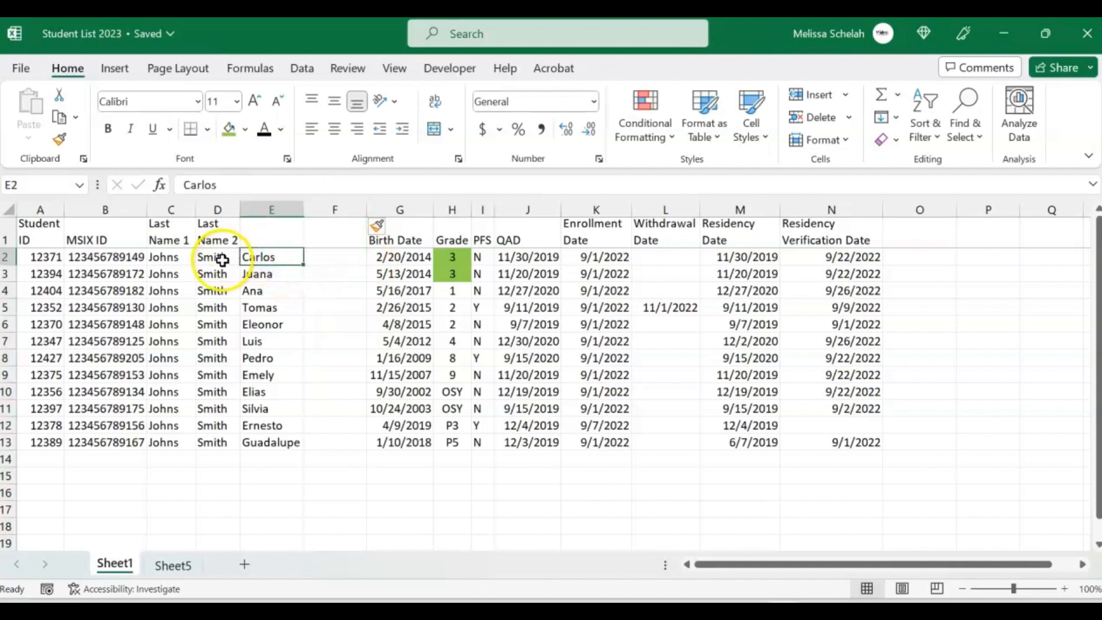
click(168, 260)
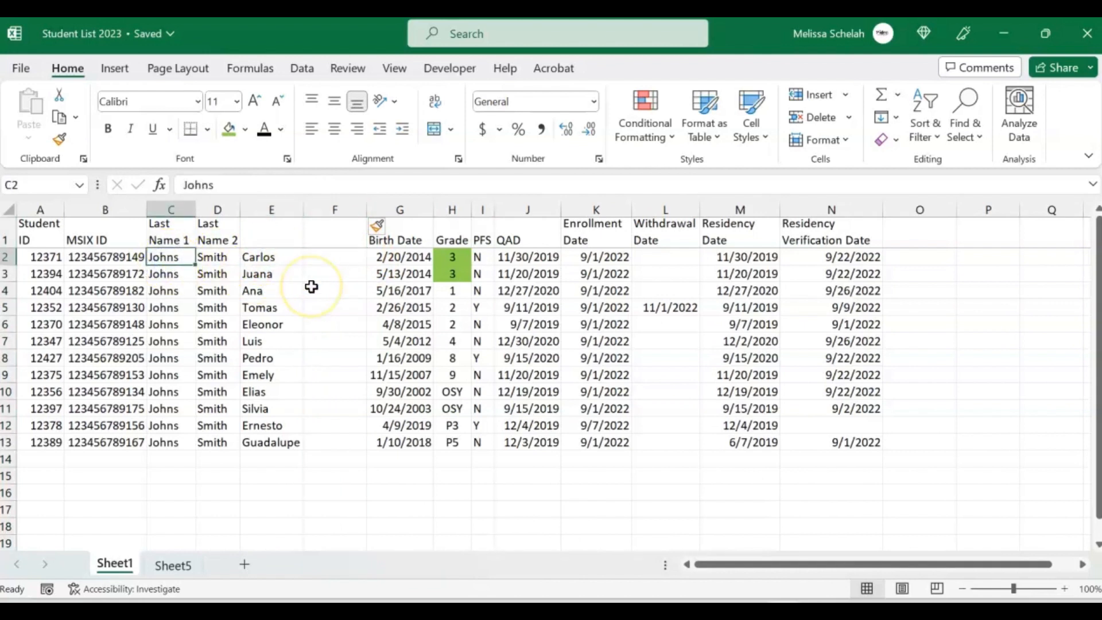
click(336, 256)
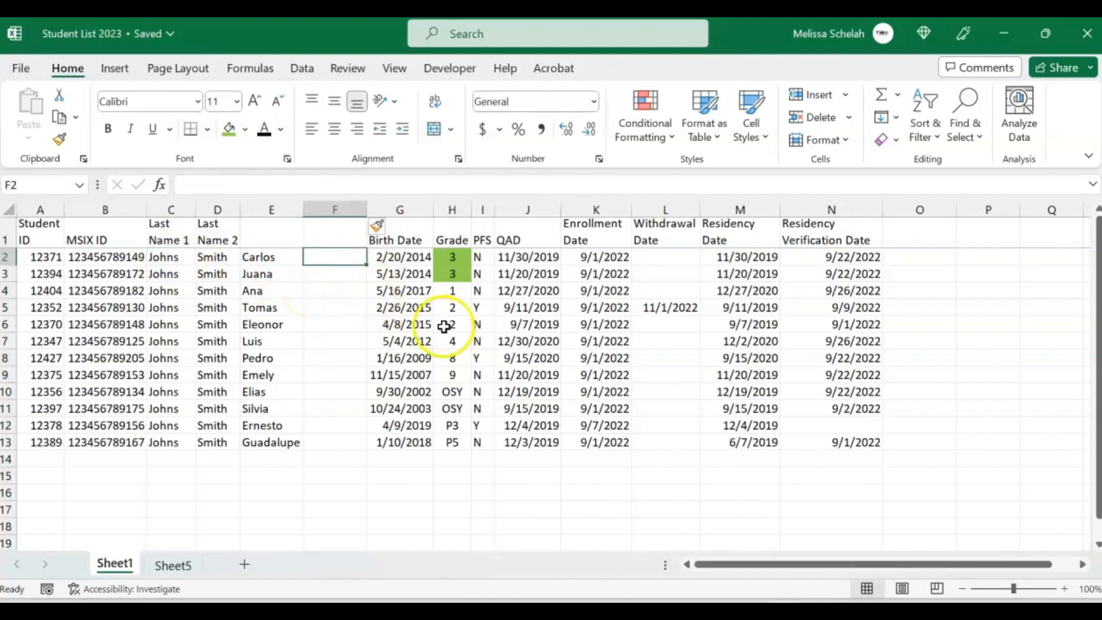
drag(367, 215, 447, 215)
Step: Enter the heading First Name in E1 and Full Name in F1
click(271, 235)
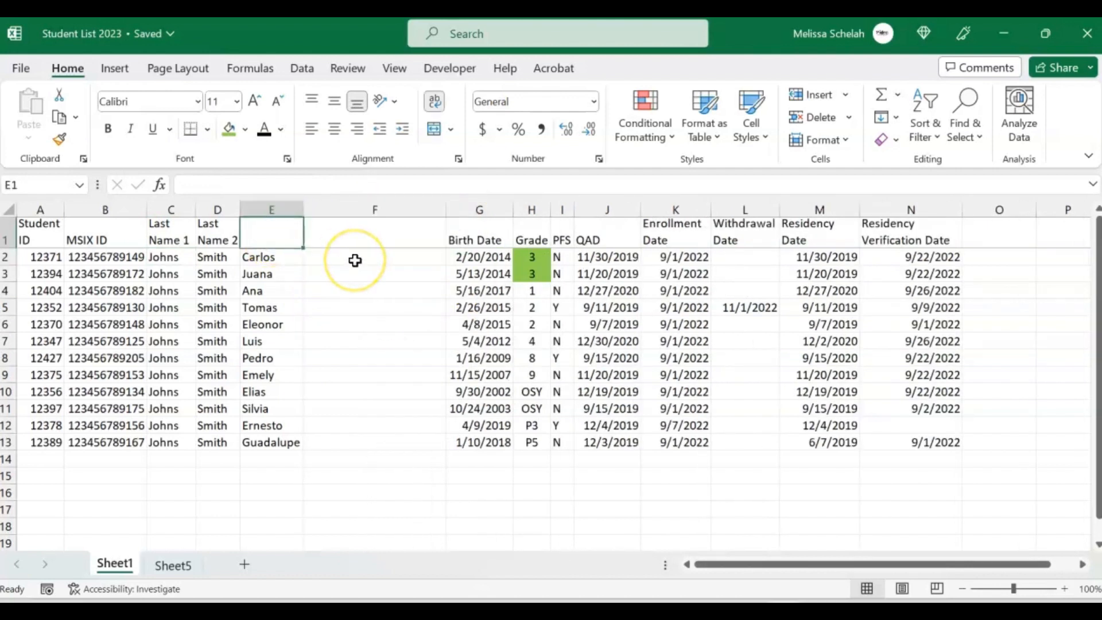
text(First Name)
key(Tab)
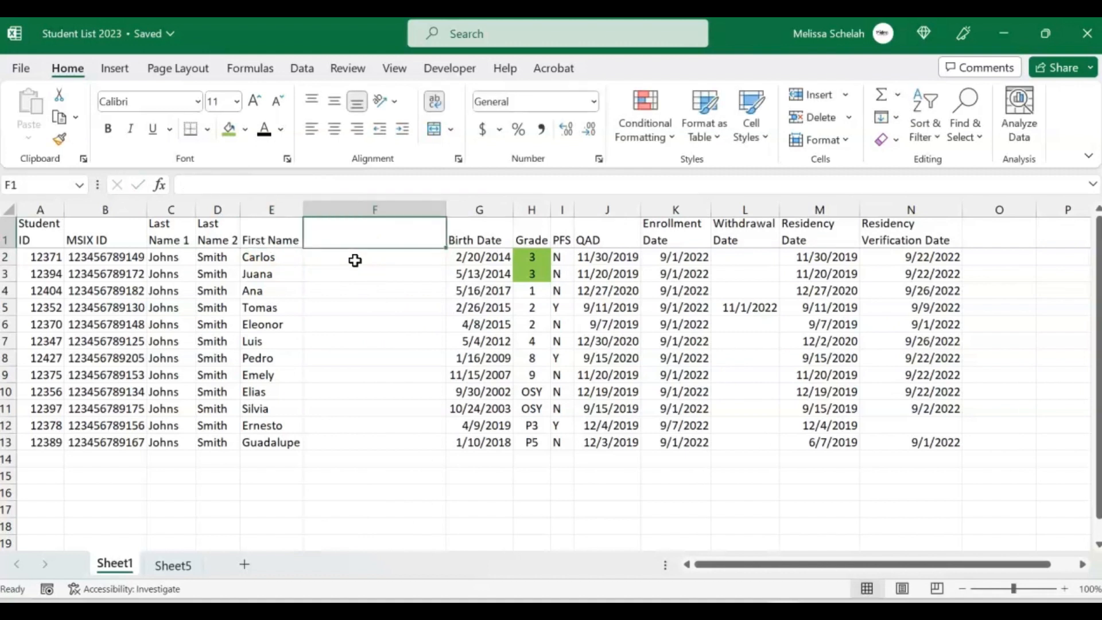
text(Full)
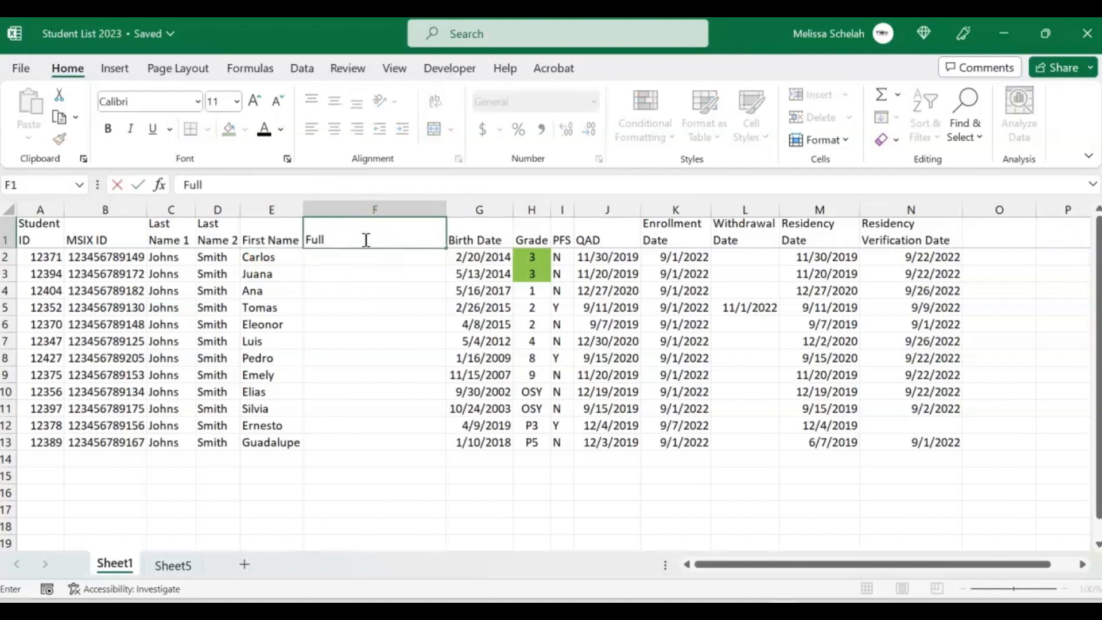
key(Return)
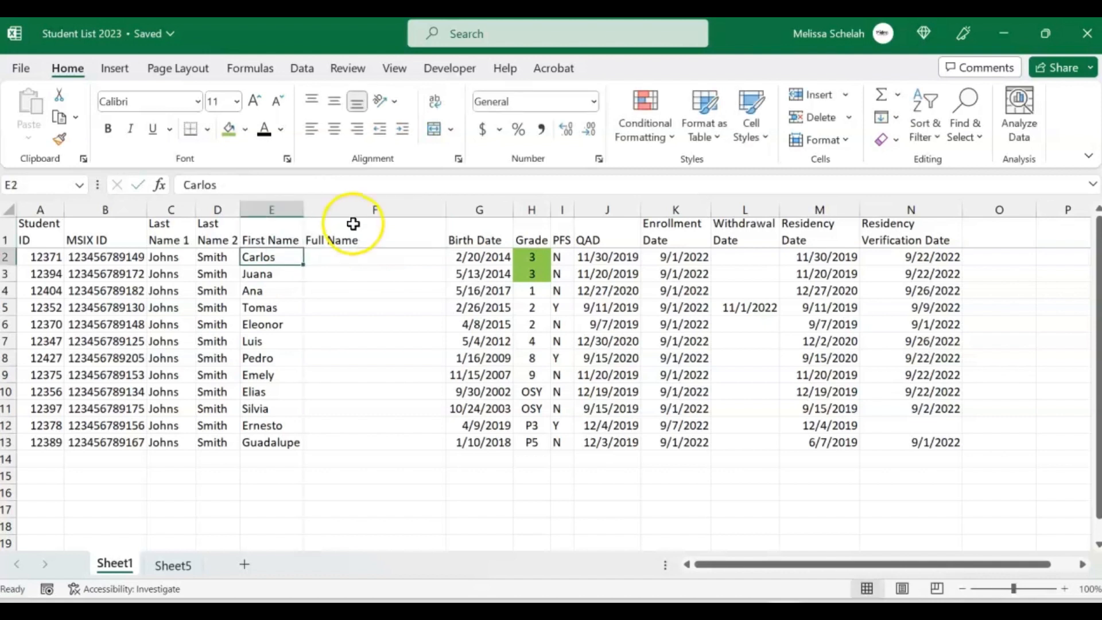
Step: Enter the formula =E2&" "&C2 in F2 to join the first name and Last Name 1 with a space
click(354, 258)
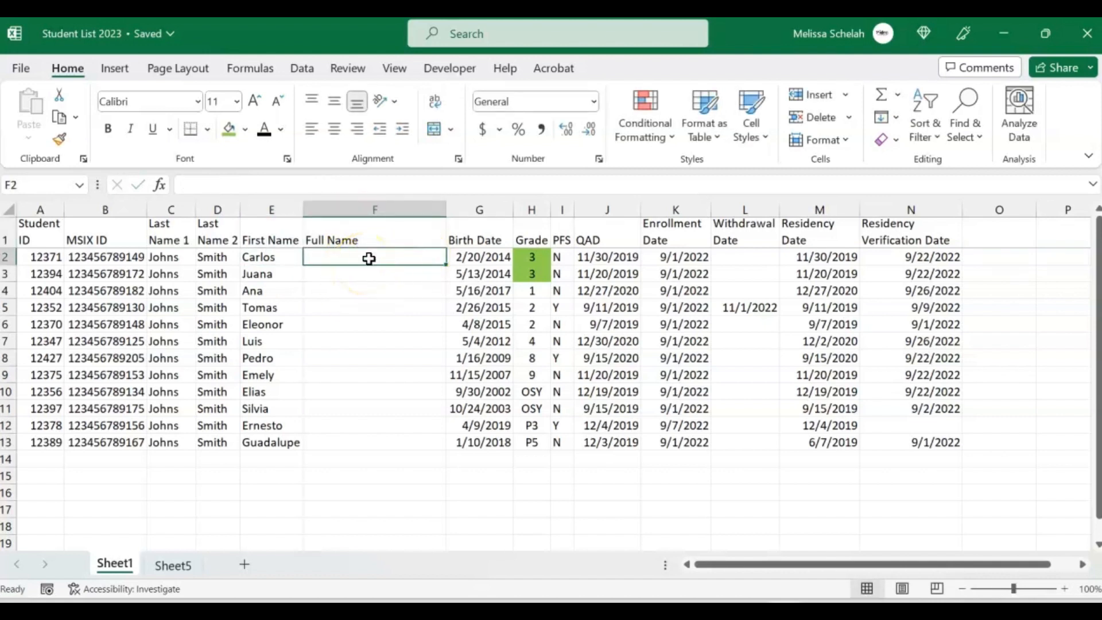
click(260, 210)
click(166, 208)
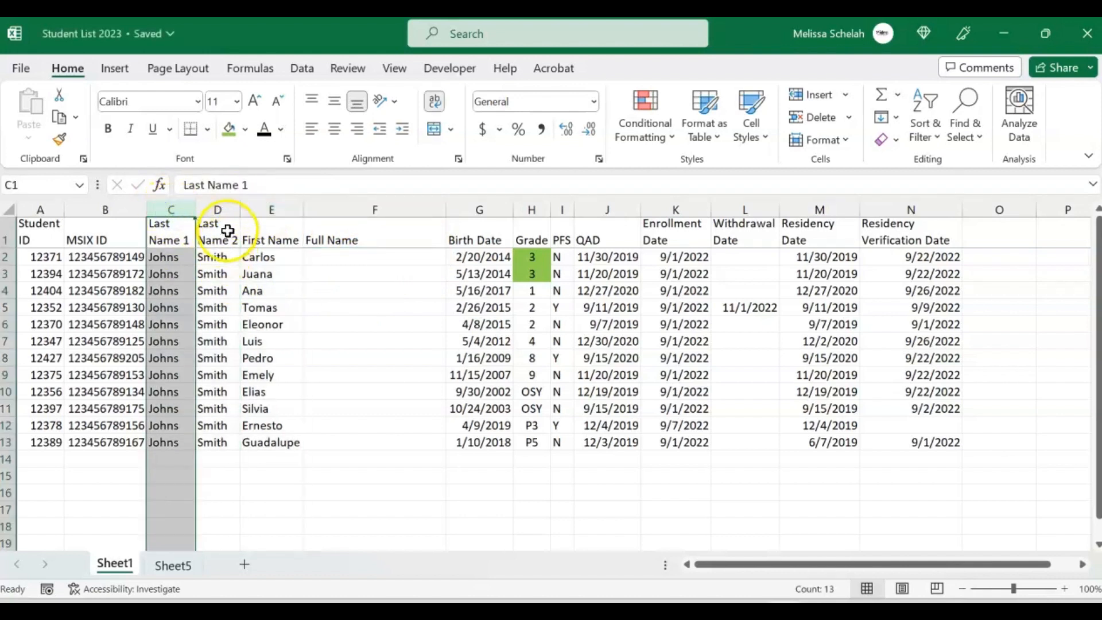
click(360, 256)
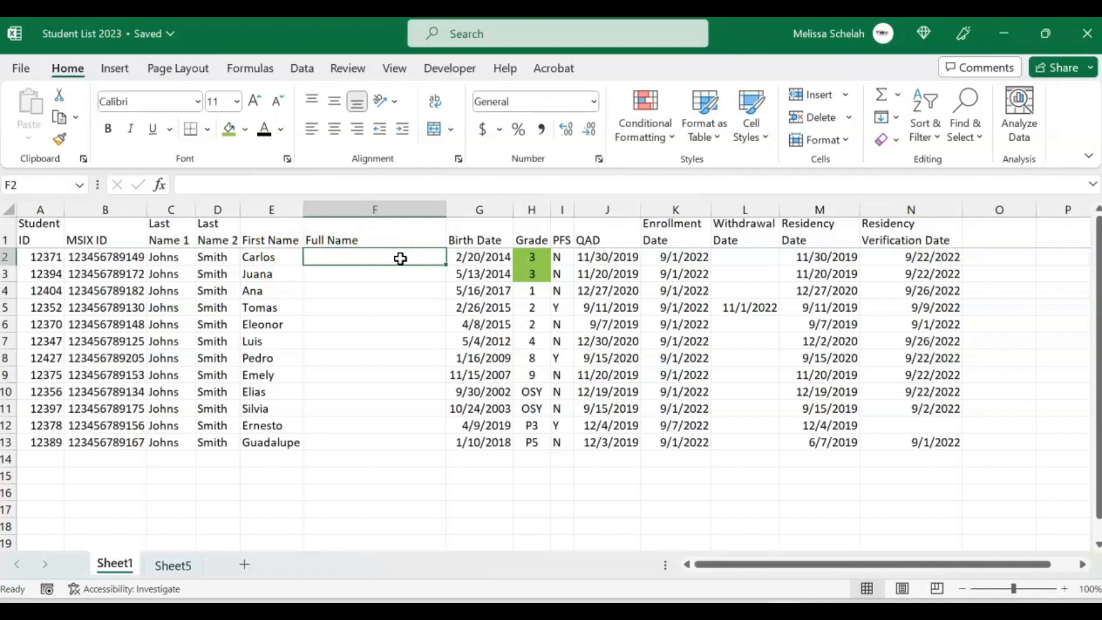
text(=)
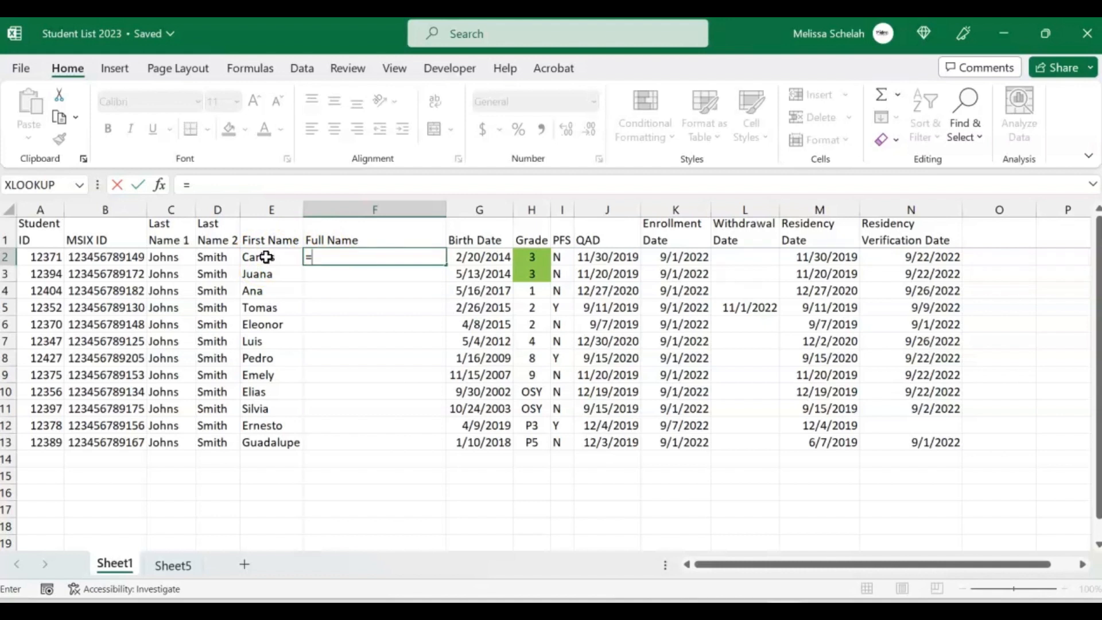
click(266, 257)
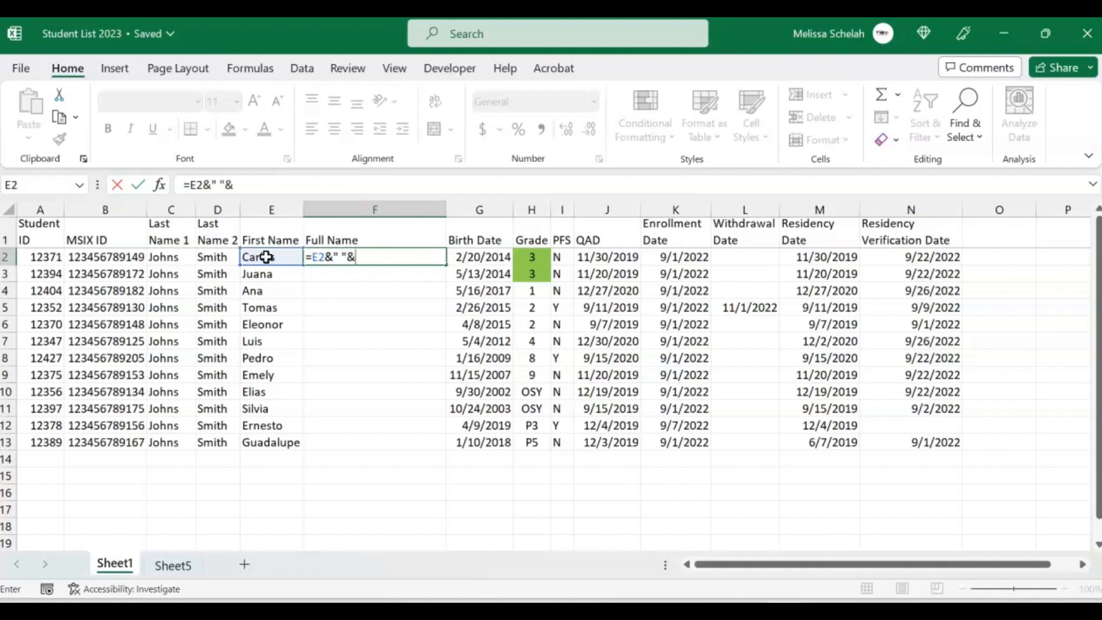
click(172, 257)
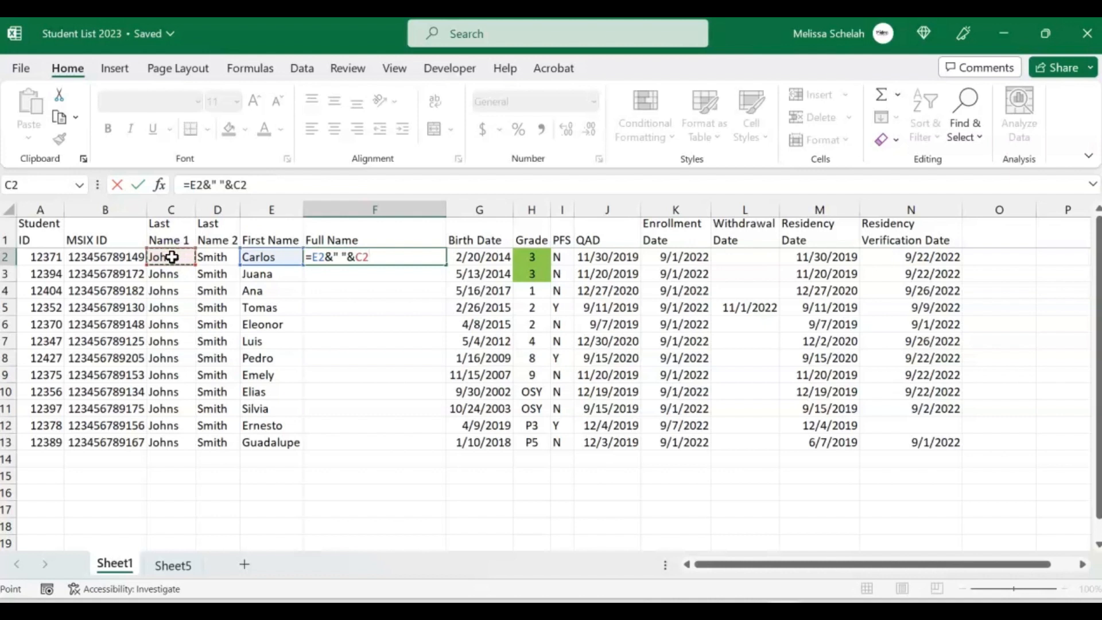
key(Return)
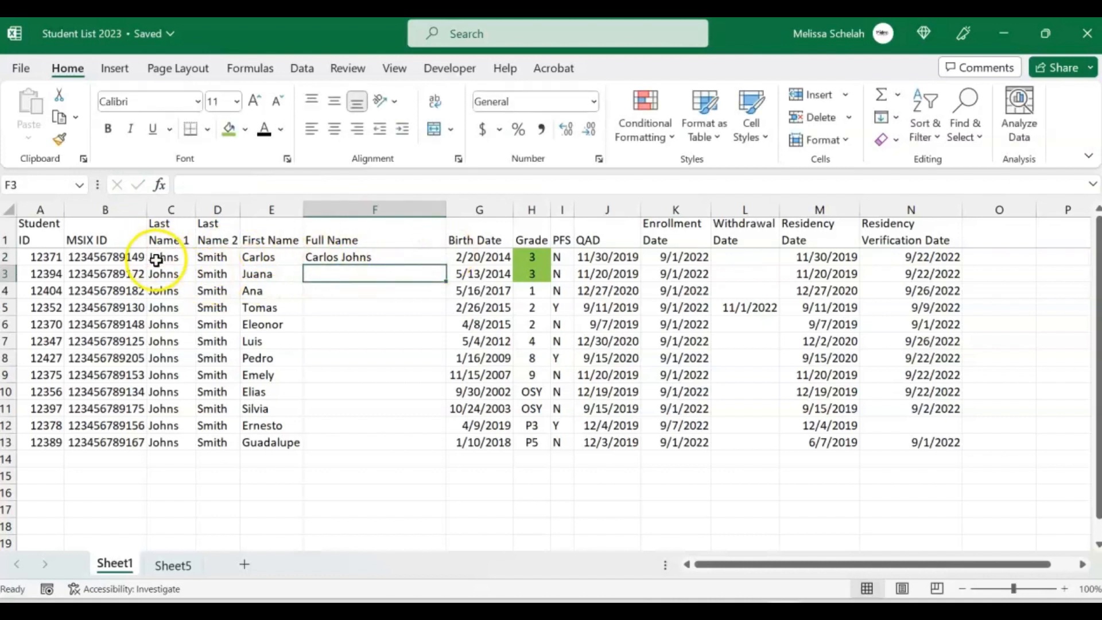
Step: Test the Full Name formula by clearing E2 and C2, and undo both deletions
click(407, 258)
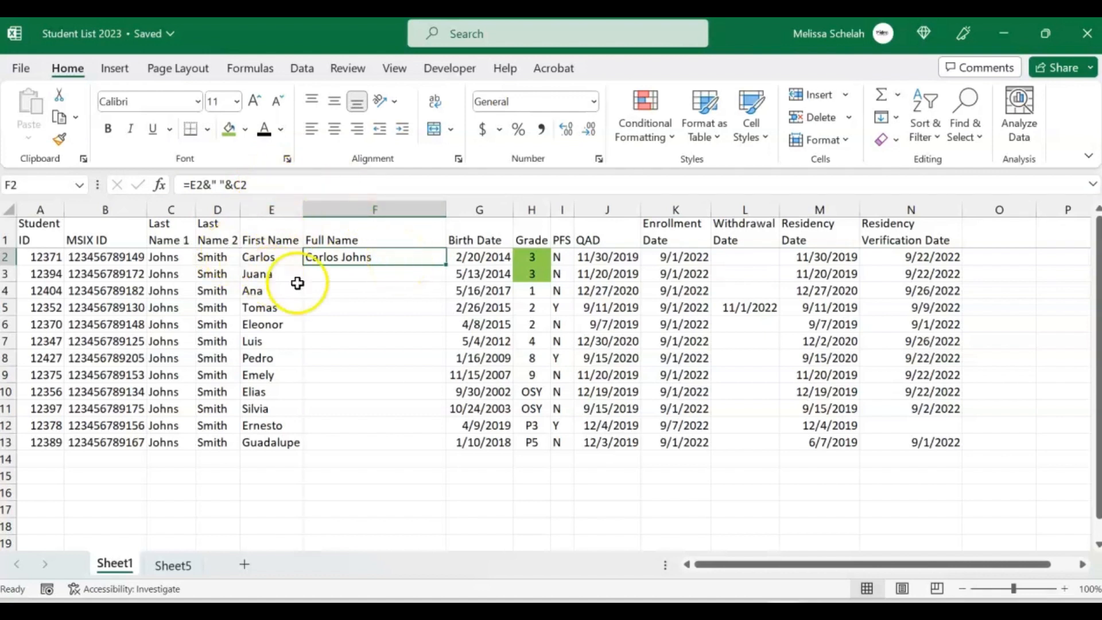
click(264, 260)
key(Delete)
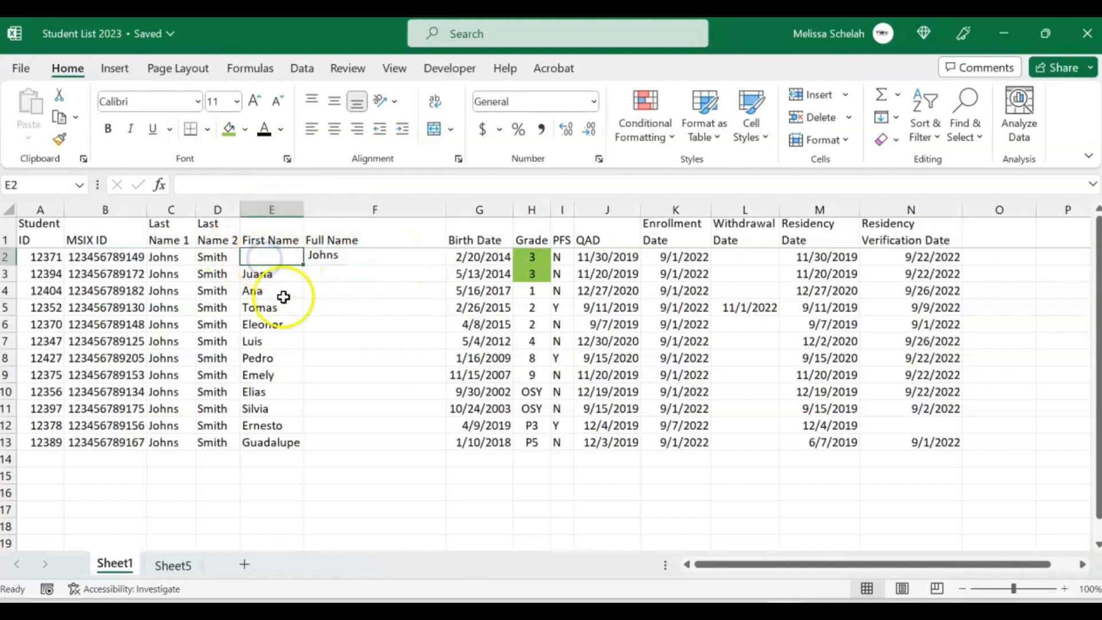
click(175, 259)
key(Delete)
click(349, 258)
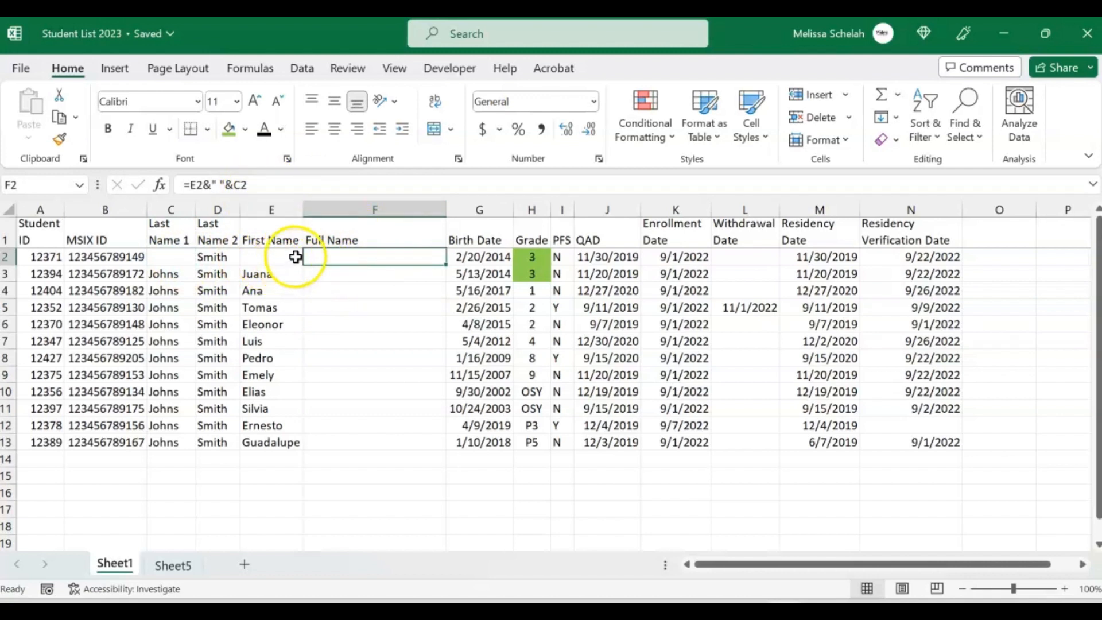
key(ctrl+z)
key(ctrl+z)
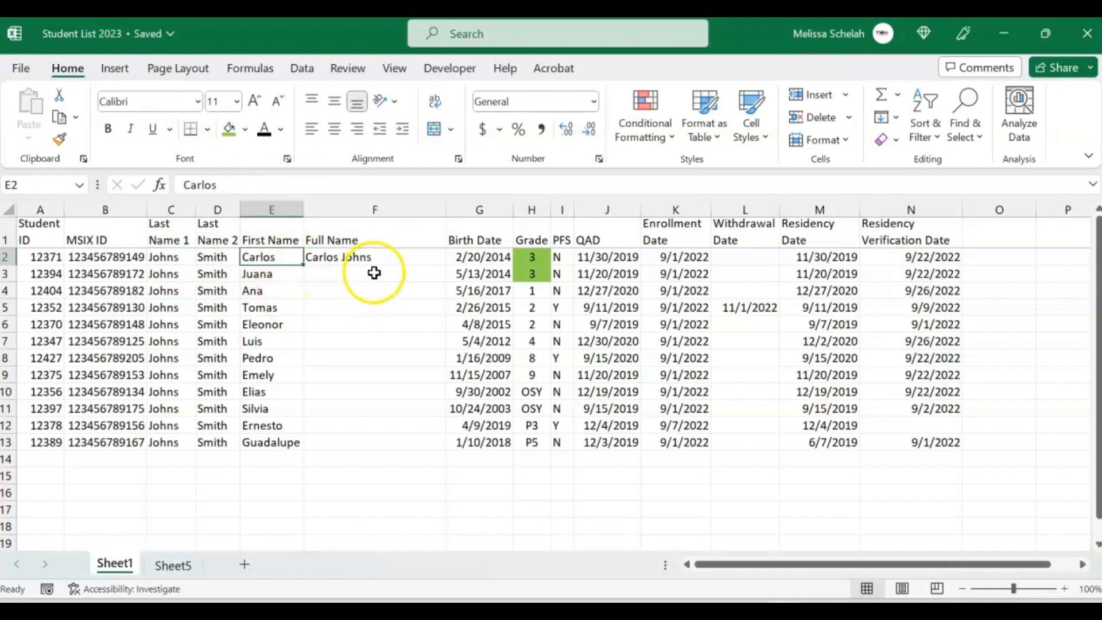
Step: Fill the Full Name formula from F2 down through F13 for the remaining students
click(368, 257)
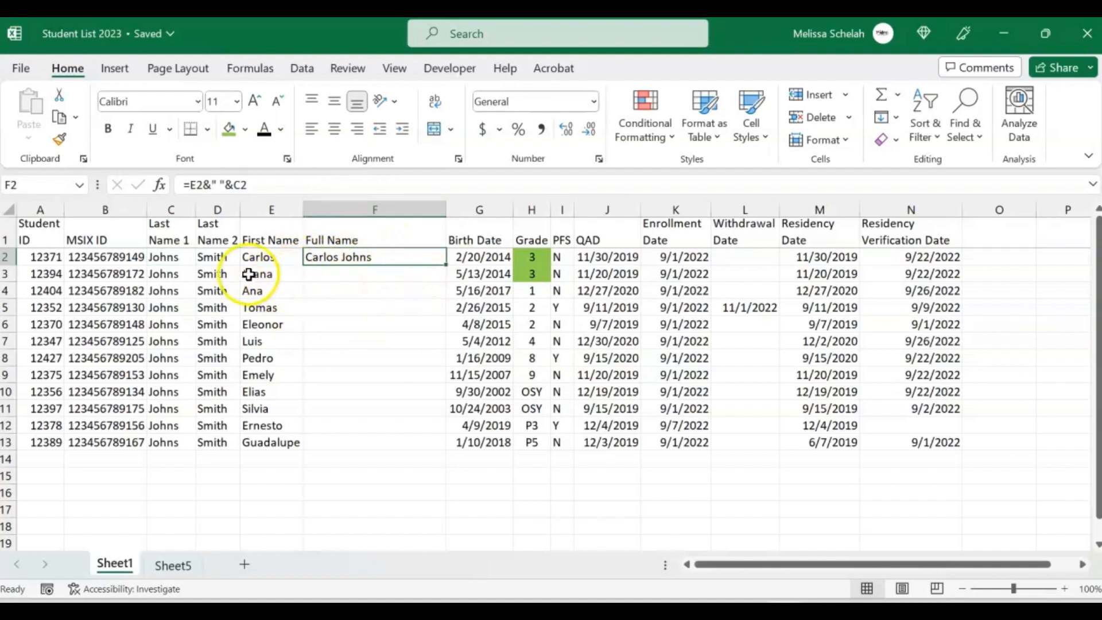
drag(258, 257, 269, 442)
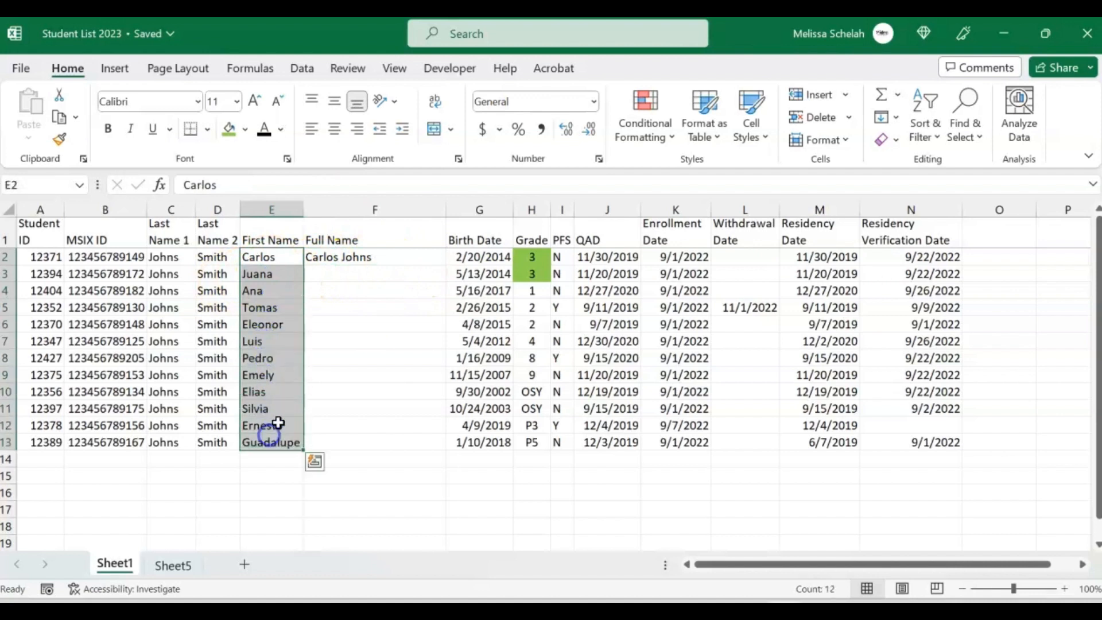
click(381, 262)
drag(369, 278, 377, 445)
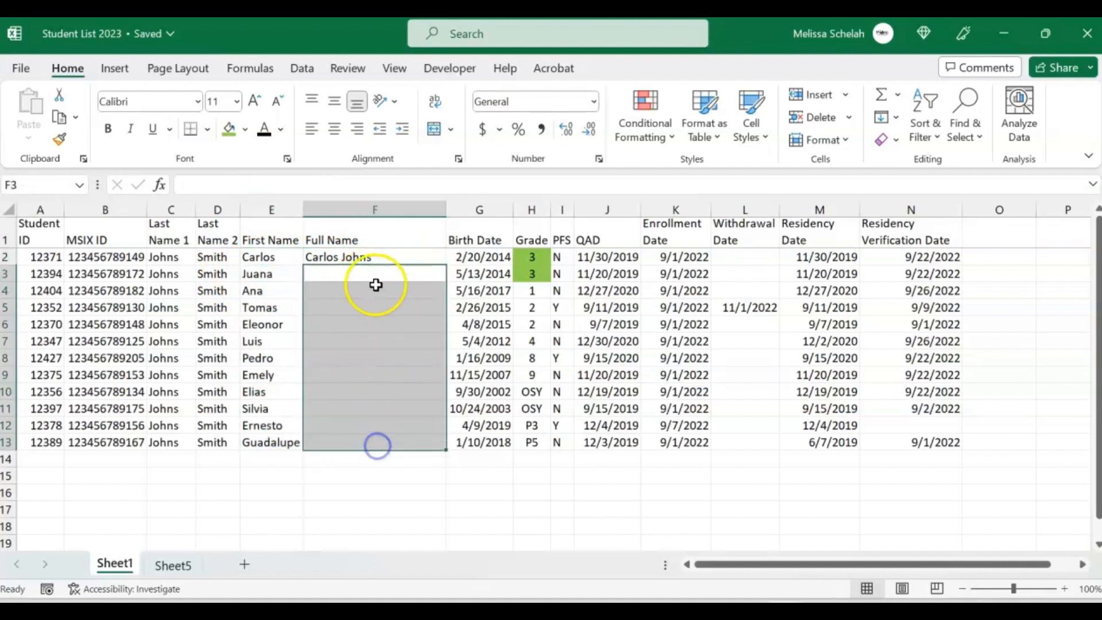
click(363, 255)
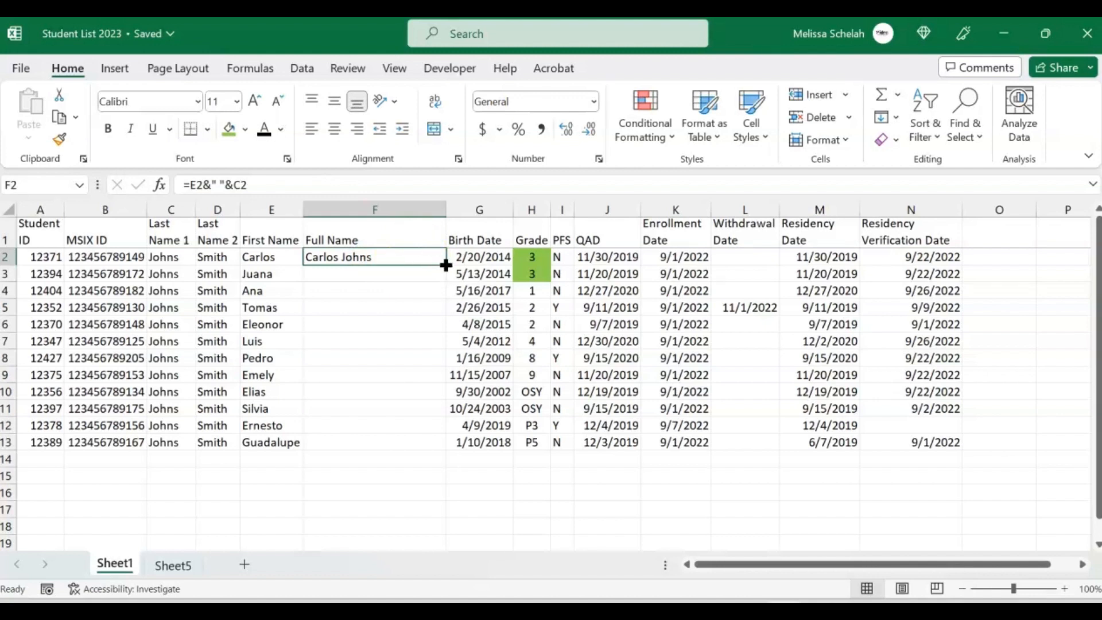
drag(444, 262, 426, 451)
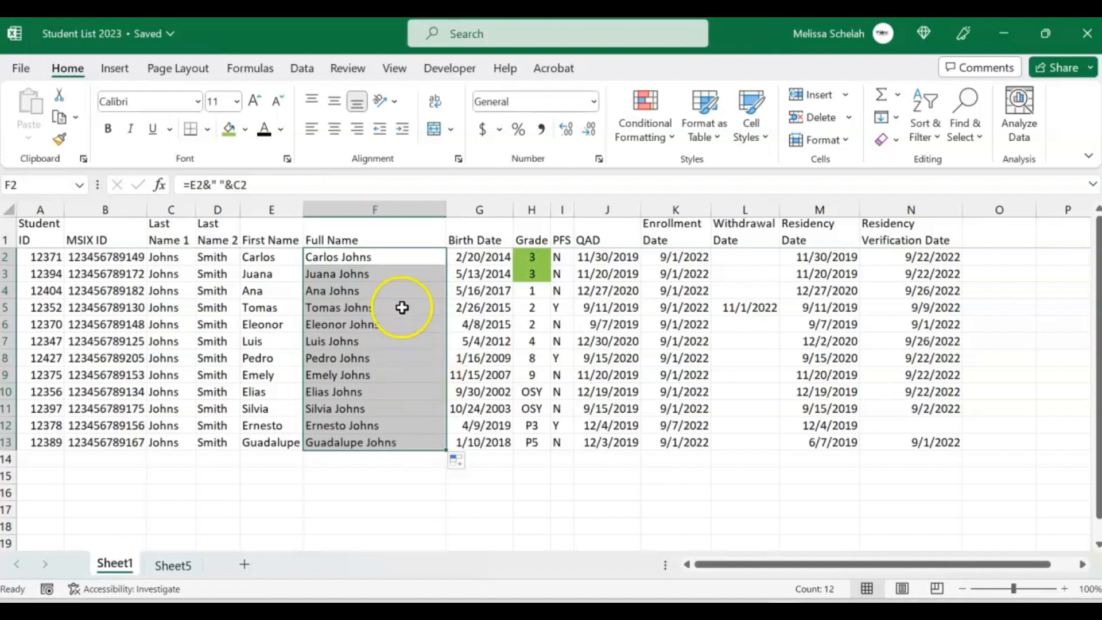
Step: Check the copied formula in F13 and compare source columns C to E with the Full Name column
click(405, 442)
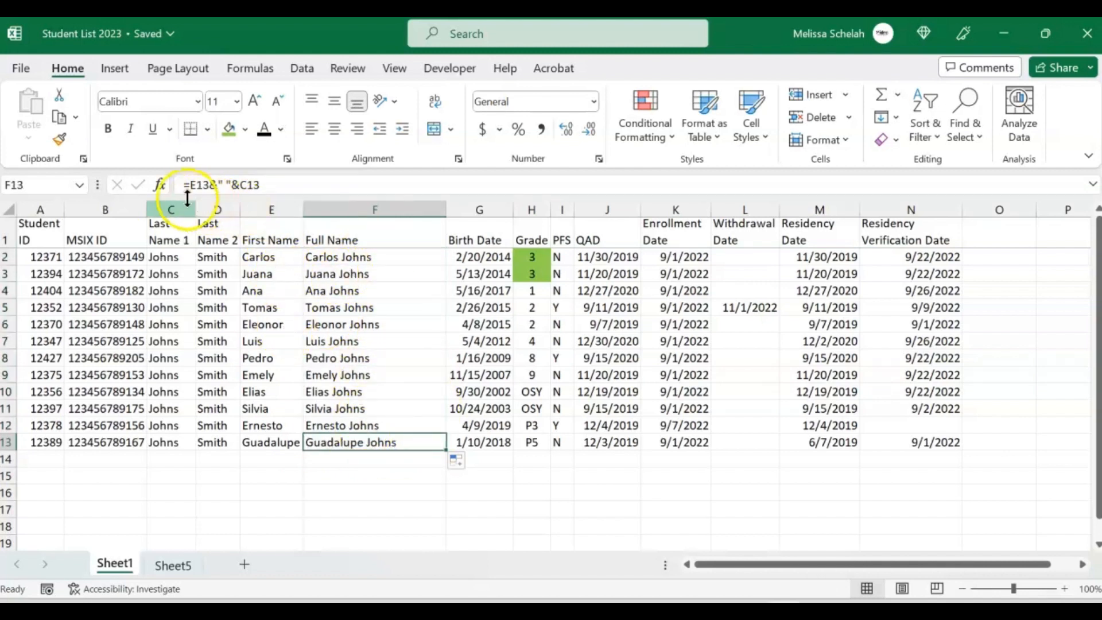
drag(171, 209, 256, 204)
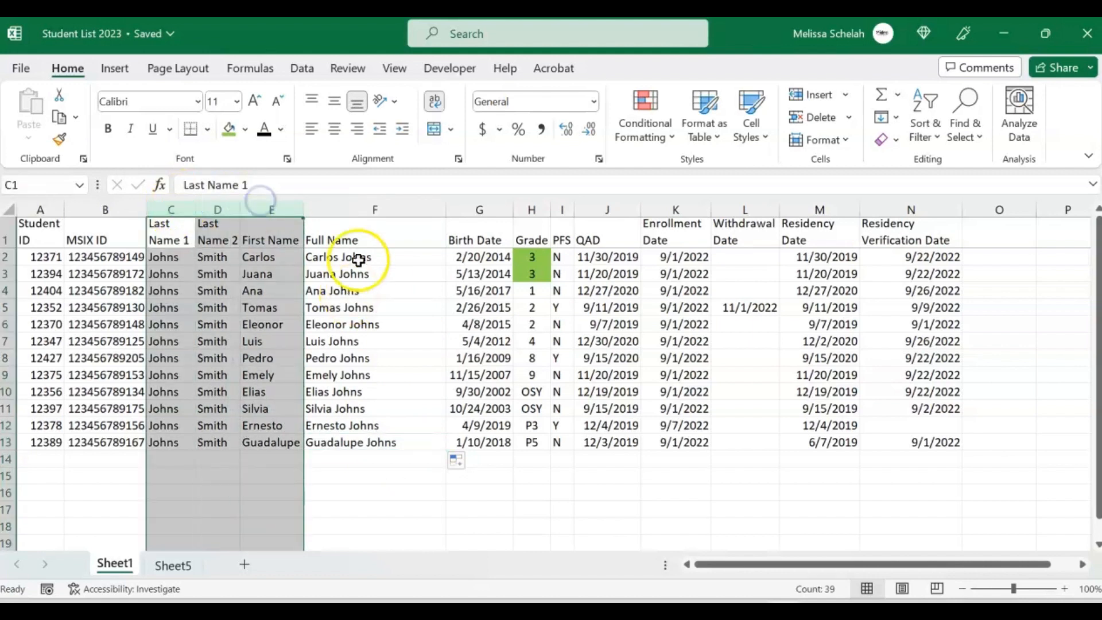
click(358, 260)
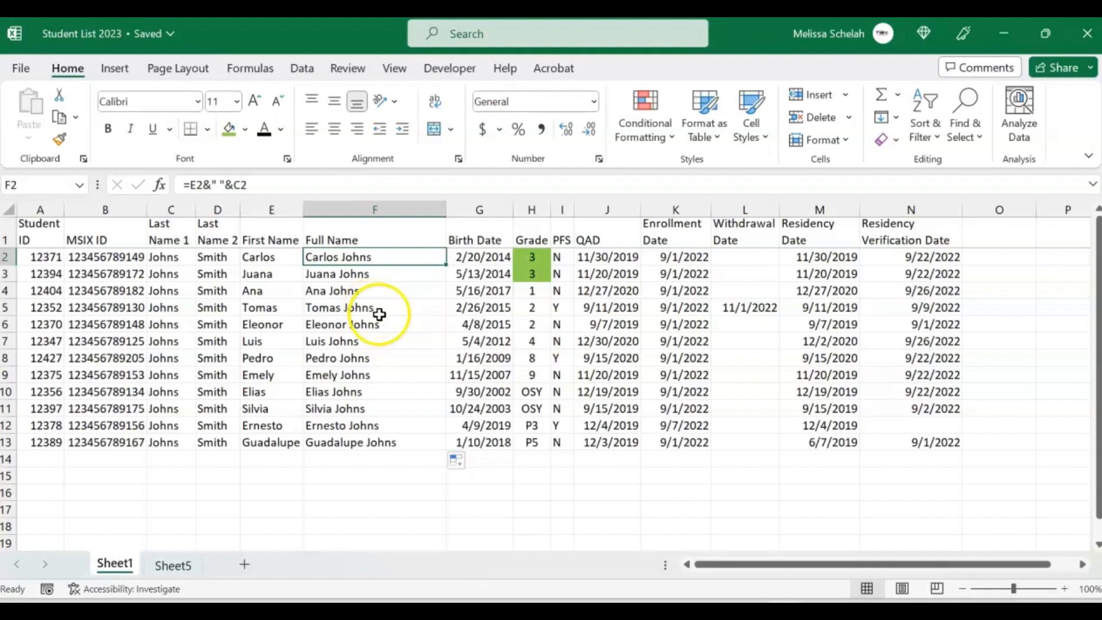
click(365, 207)
drag(398, 256, 370, 443)
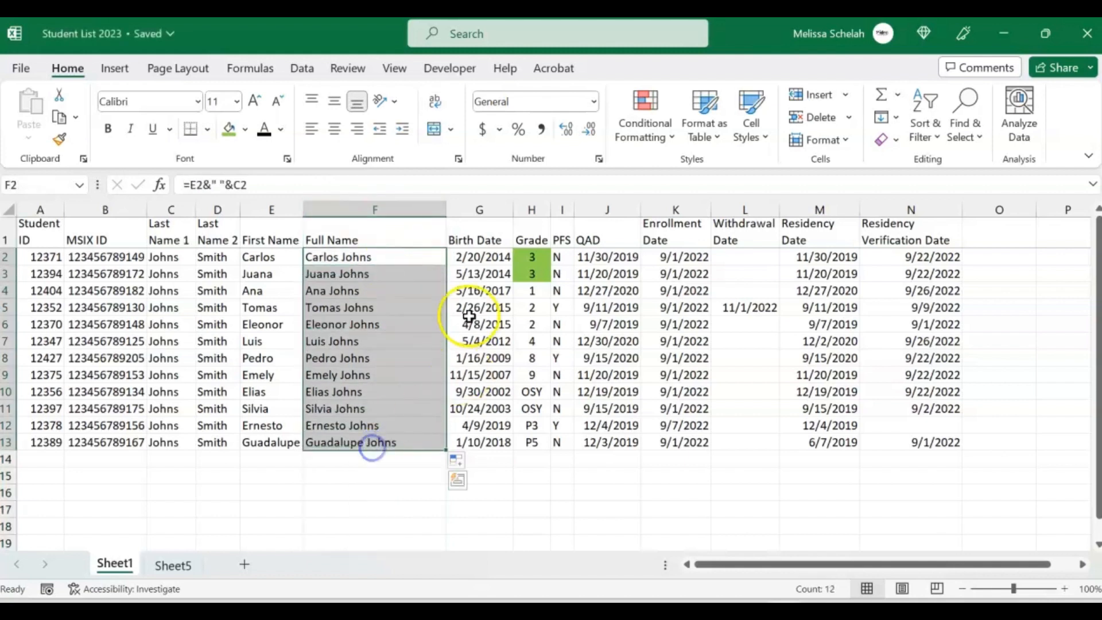
click(363, 202)
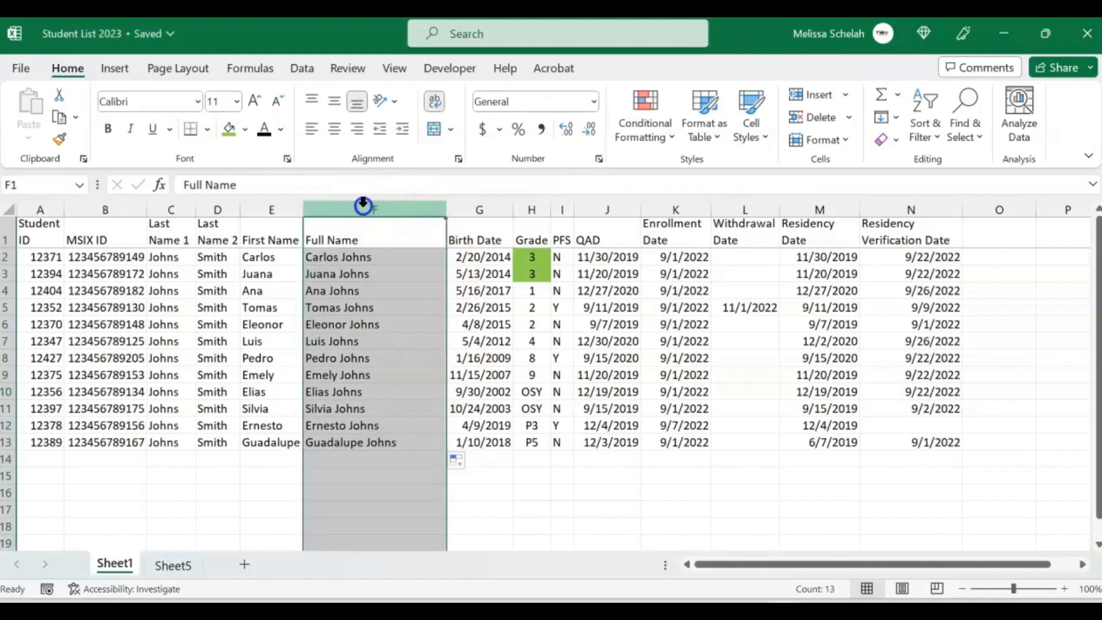
Step: Copy the Full Name column F and paste it over itself as values only to replace the formulas
right_click(370, 211)
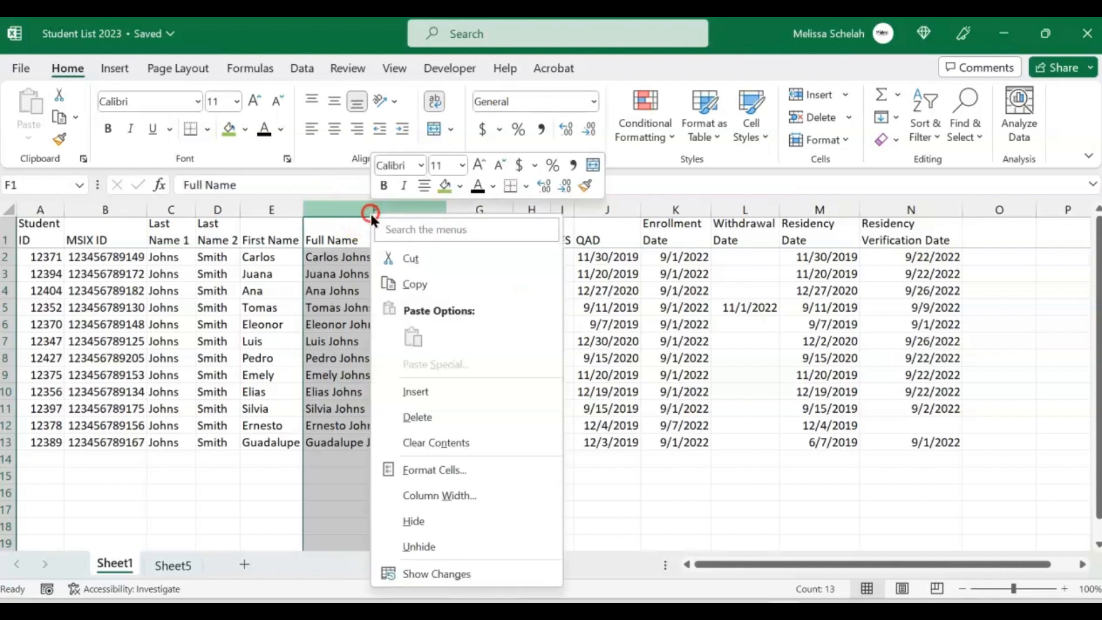
click(415, 284)
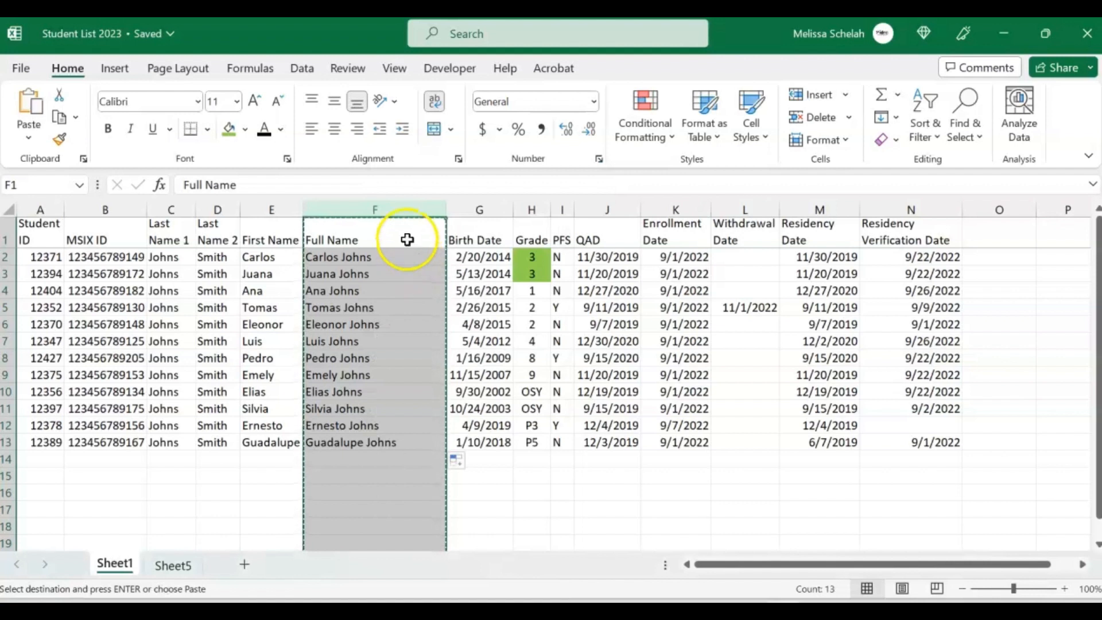
right_click(350, 204)
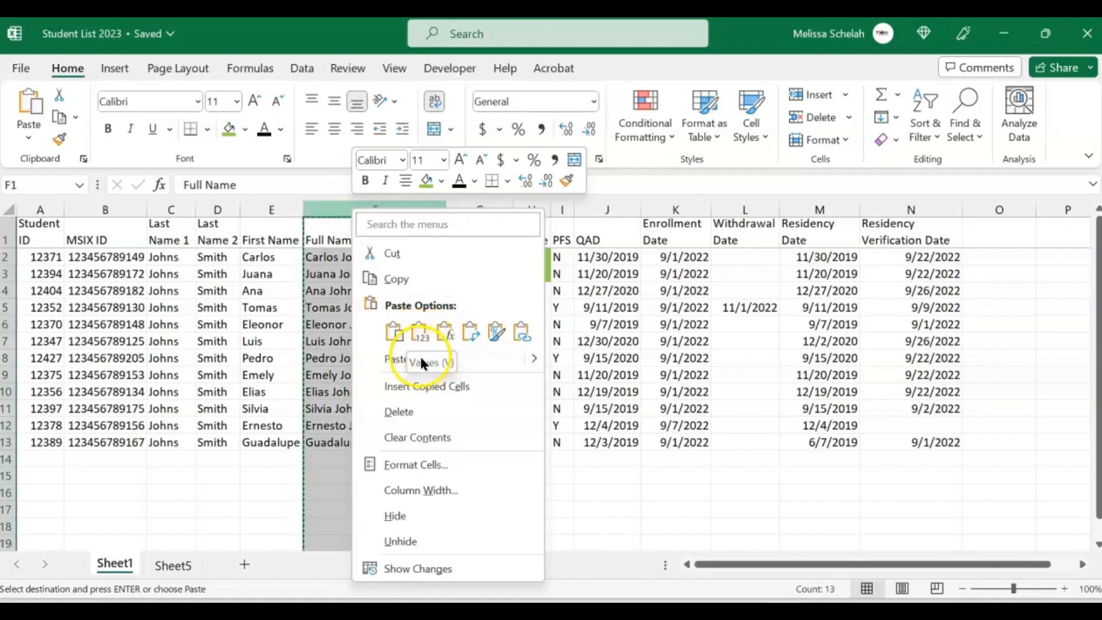
click(419, 331)
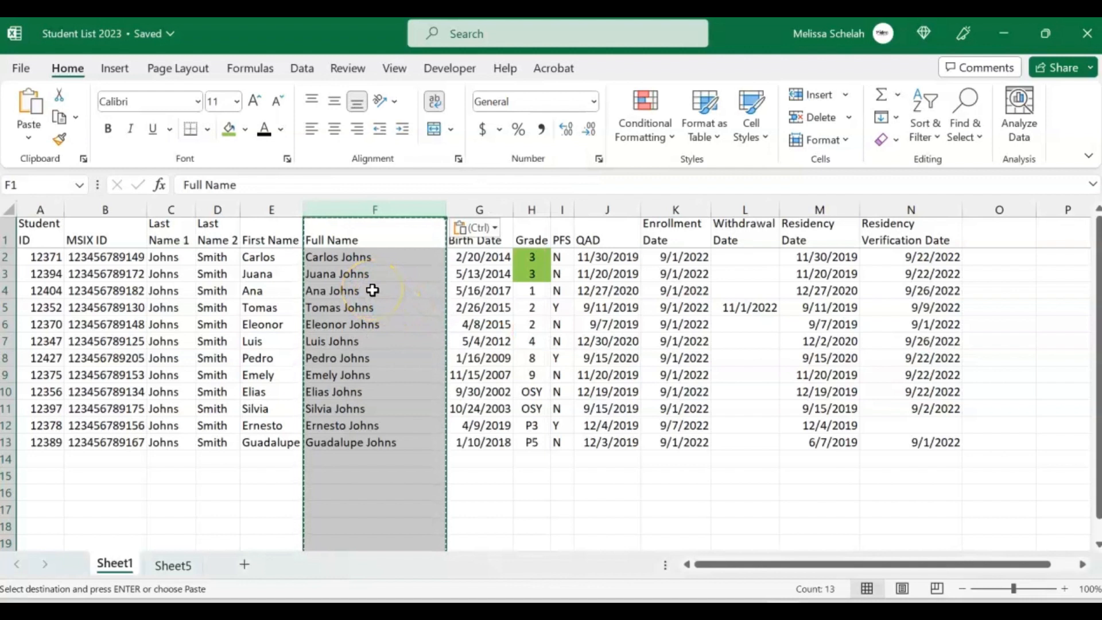
key(Escape)
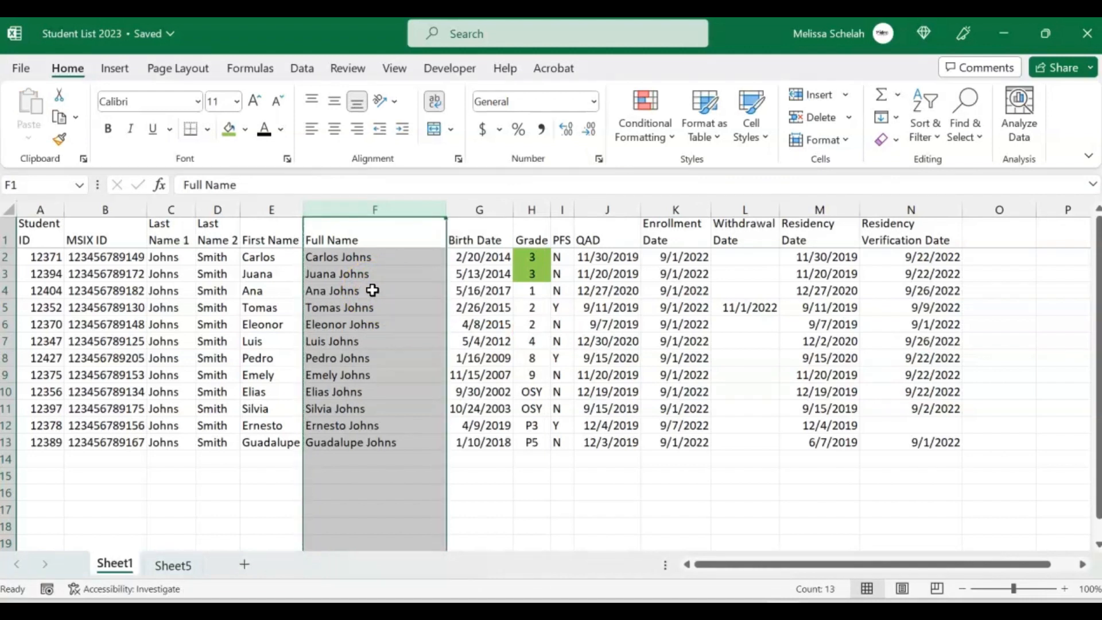
Step: Inspect several Full Name cells in column F to check whether they hold plain text or formulas
click(388, 272)
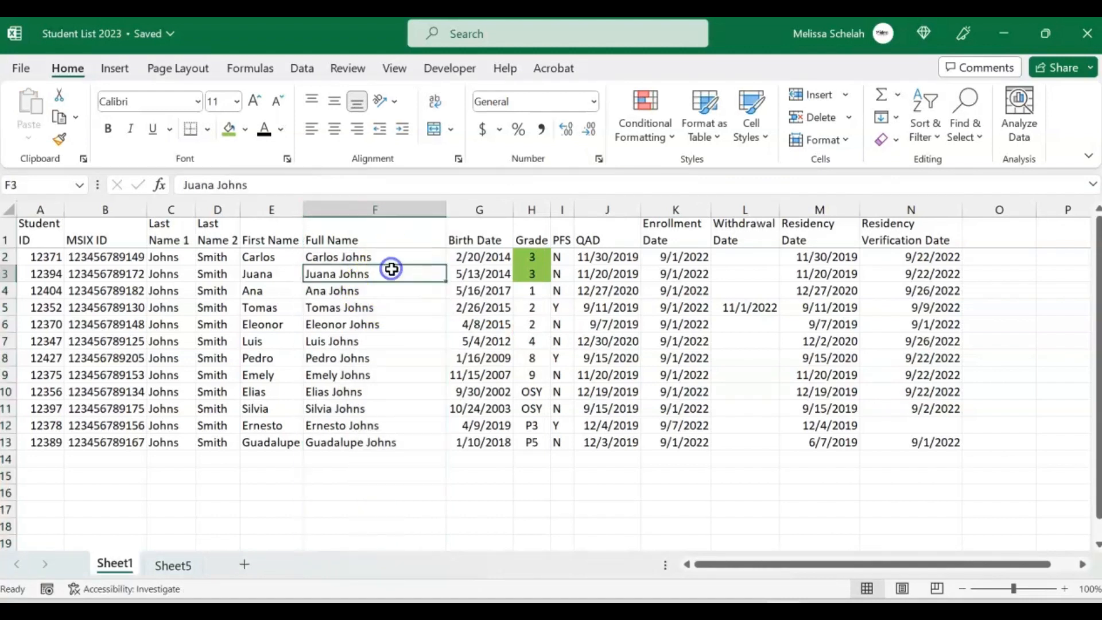
click(390, 257)
click(383, 290)
click(381, 393)
click(388, 421)
click(373, 260)
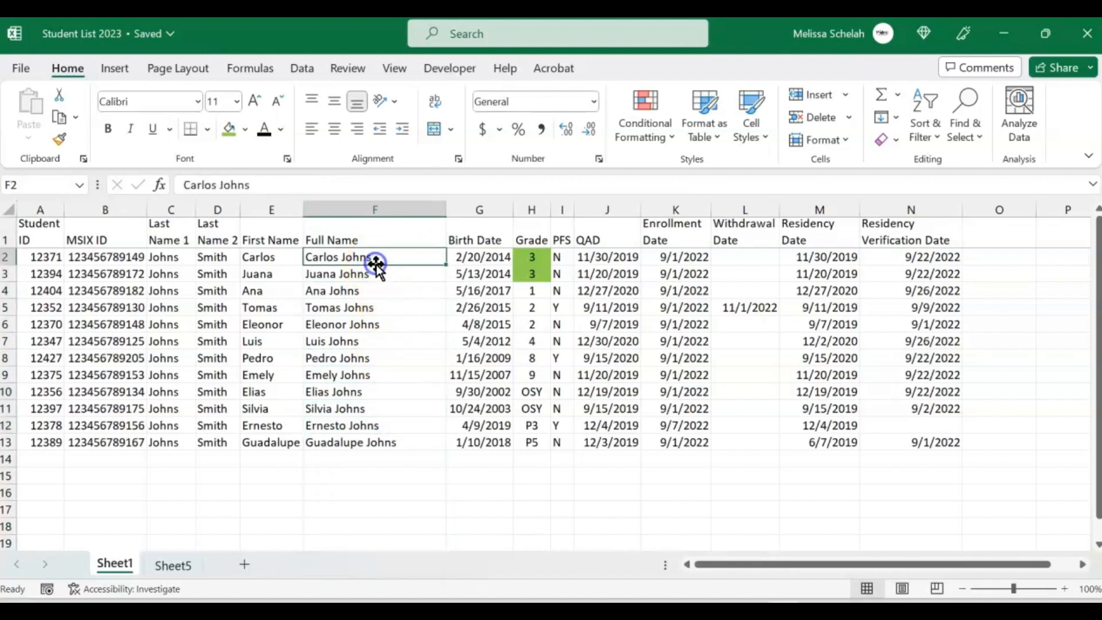
Step: Delete the Last Name 1, Last Name 2 and First Name columns (C to E), and undo the deletion
drag(171, 210, 272, 212)
key(ctrl+minus)
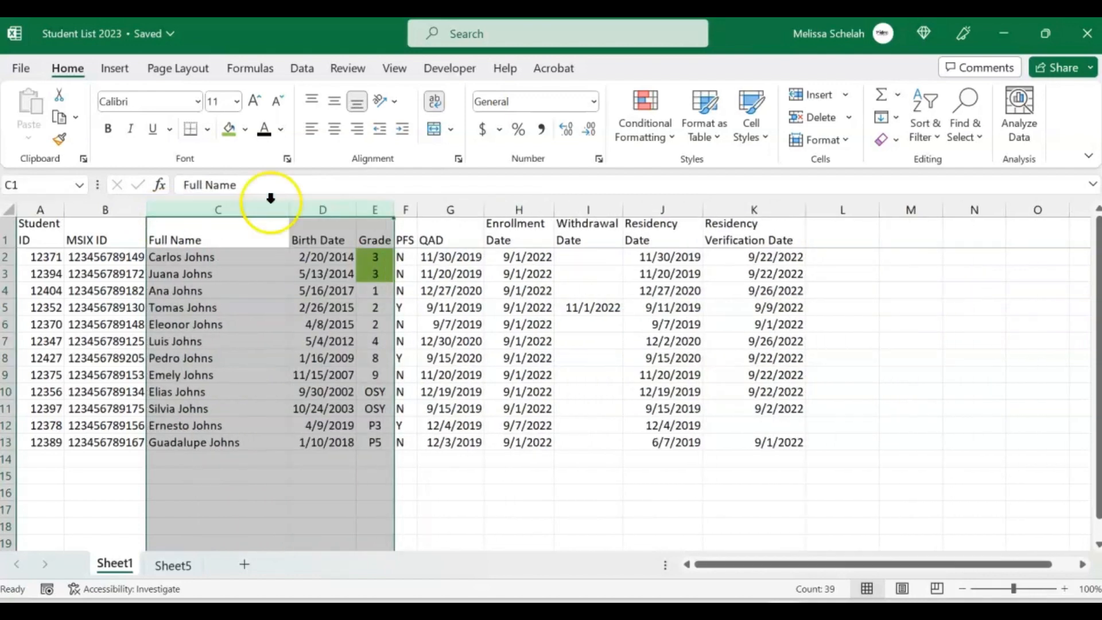
key(ctrl+z)
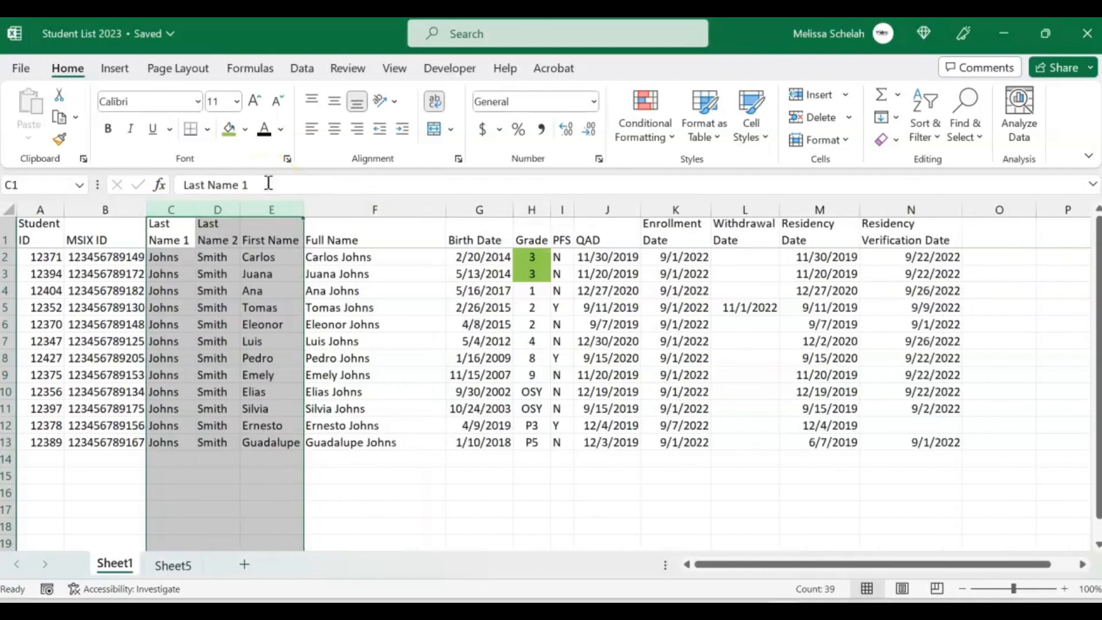
Step: Review the Full Name values in F2 through F13
click(338, 256)
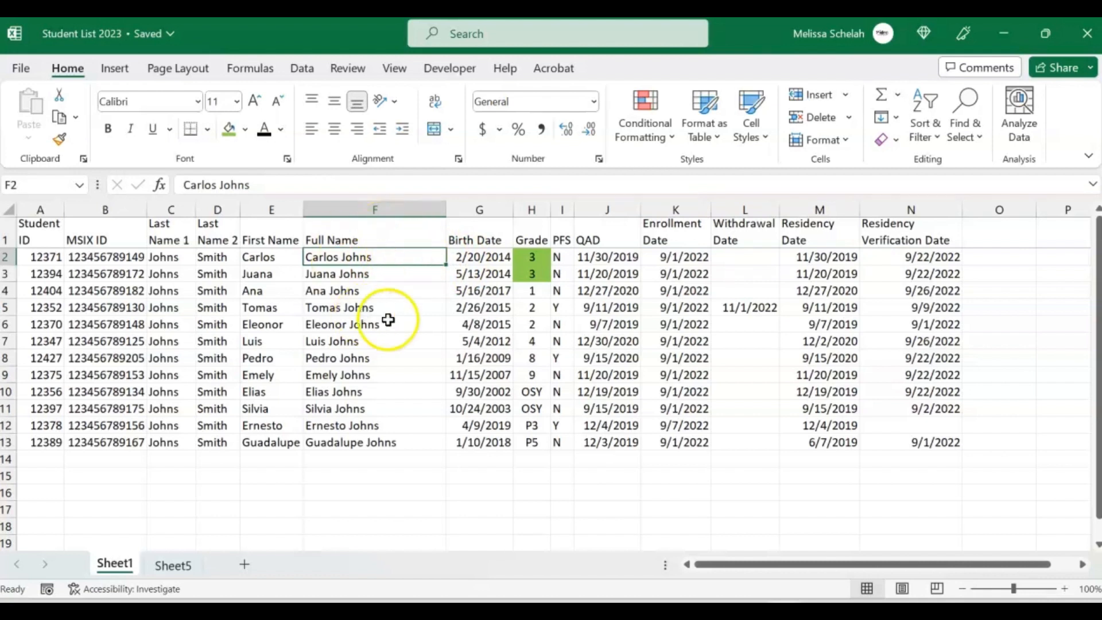
click(359, 291)
drag(364, 259, 367, 443)
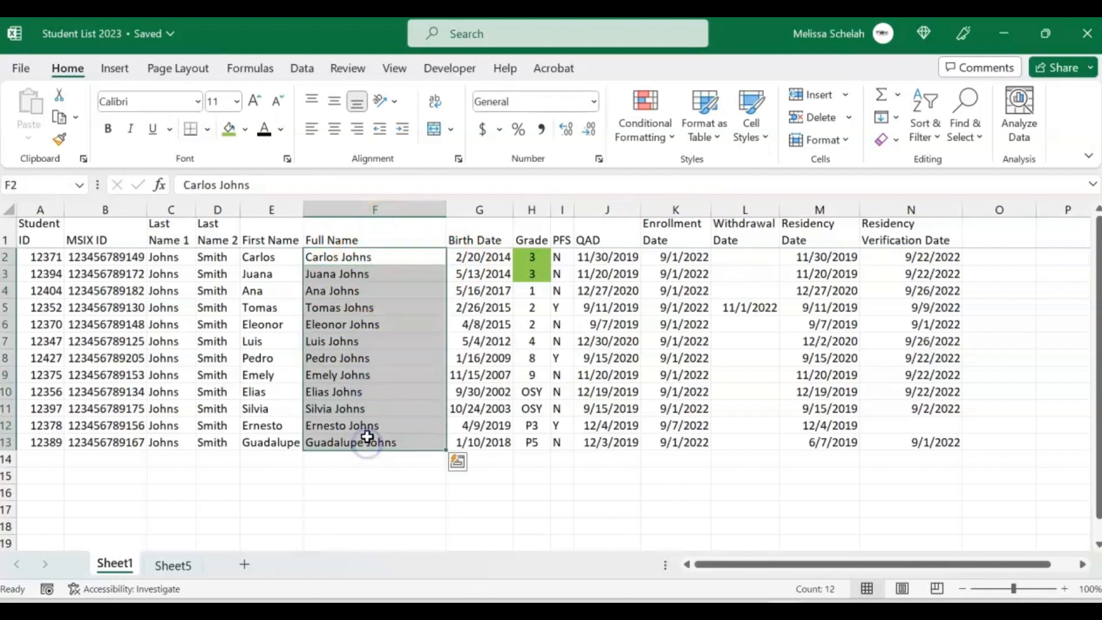
click(322, 258)
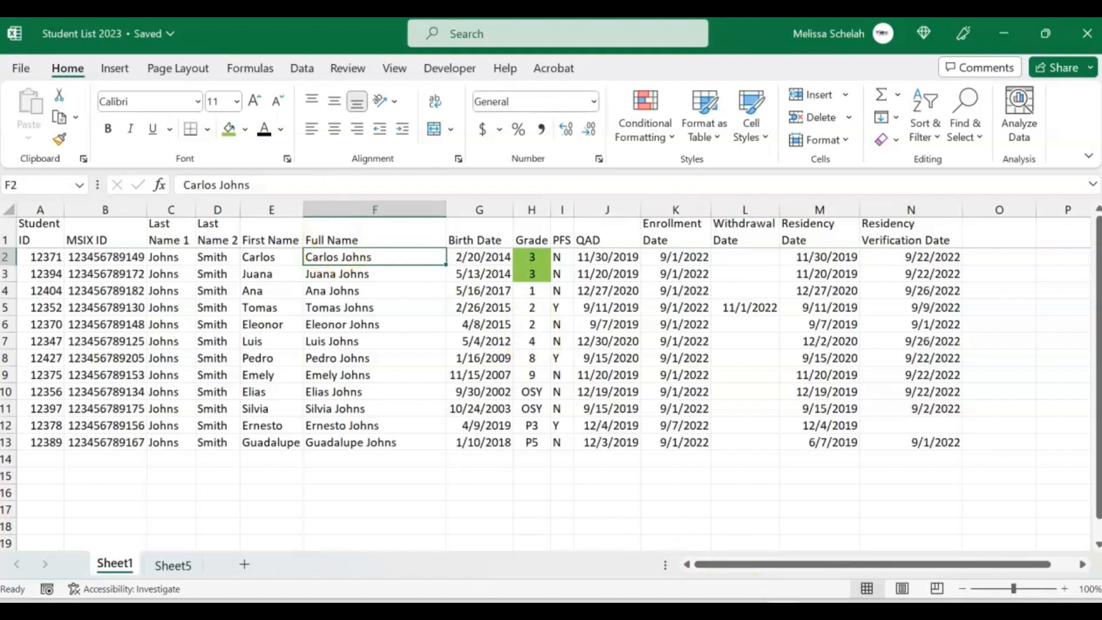
Step: Switch to the PowerPoint slide show to read the Excel Tables Benefits slide
mouse_move(743, 614)
click(662, 613)
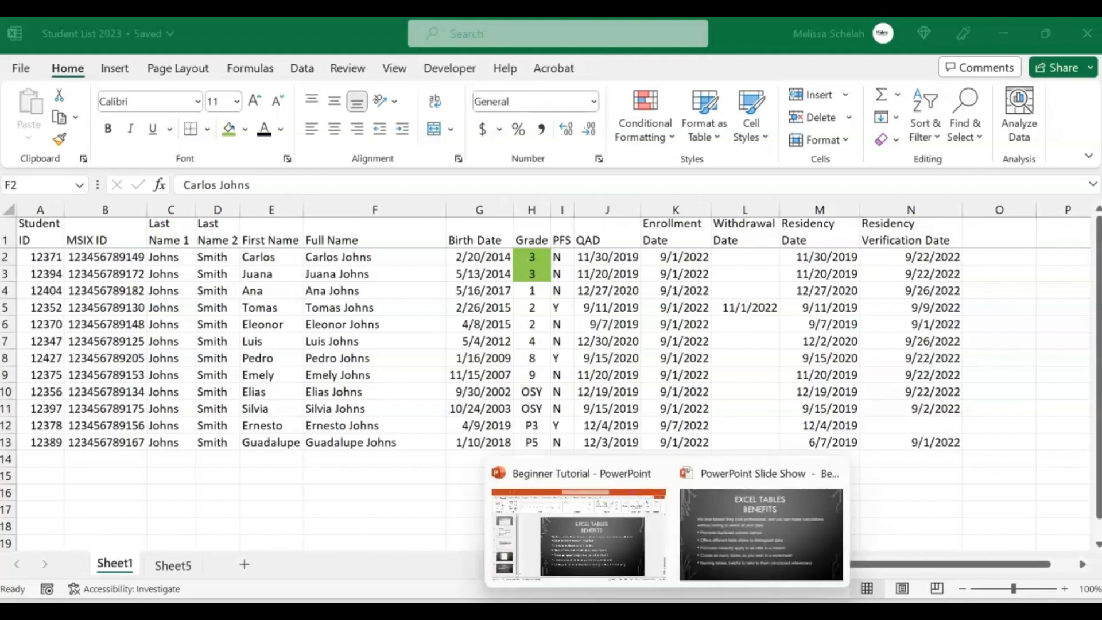
click(721, 557)
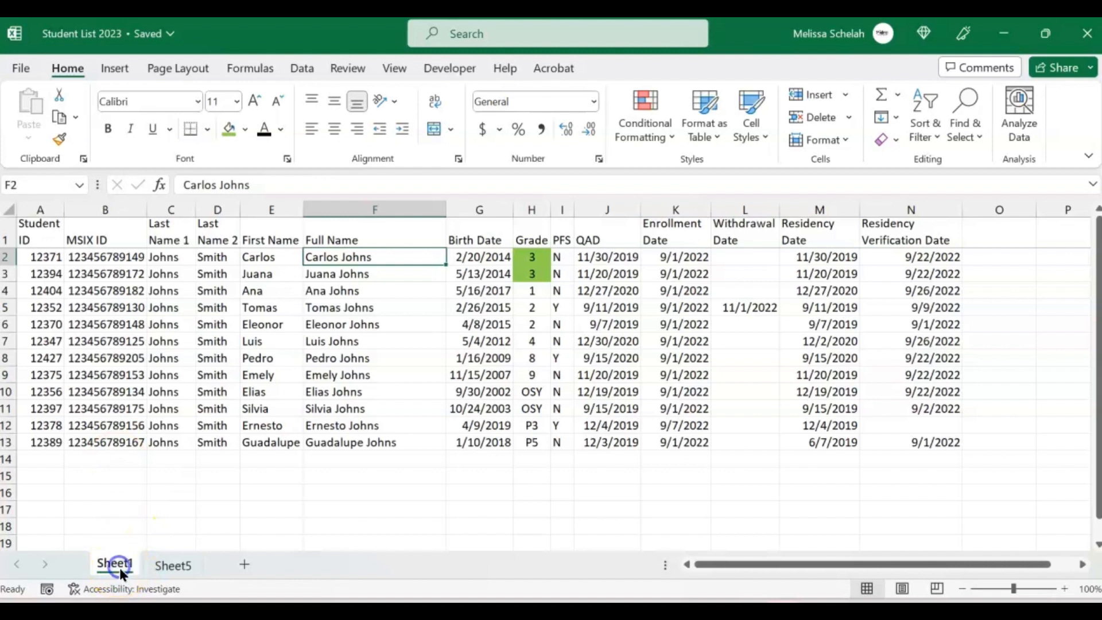
Step: Go to Sheet5 in the Student List 2023 workbook and select cell E4 inside the student data
click(173, 566)
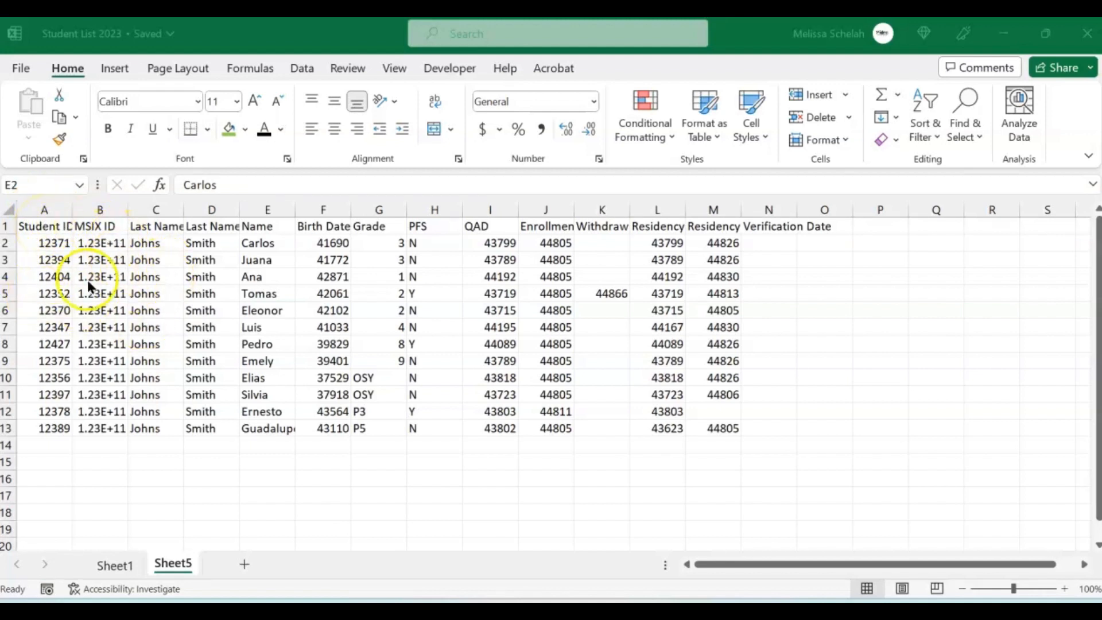
click(208, 274)
click(209, 275)
click(251, 276)
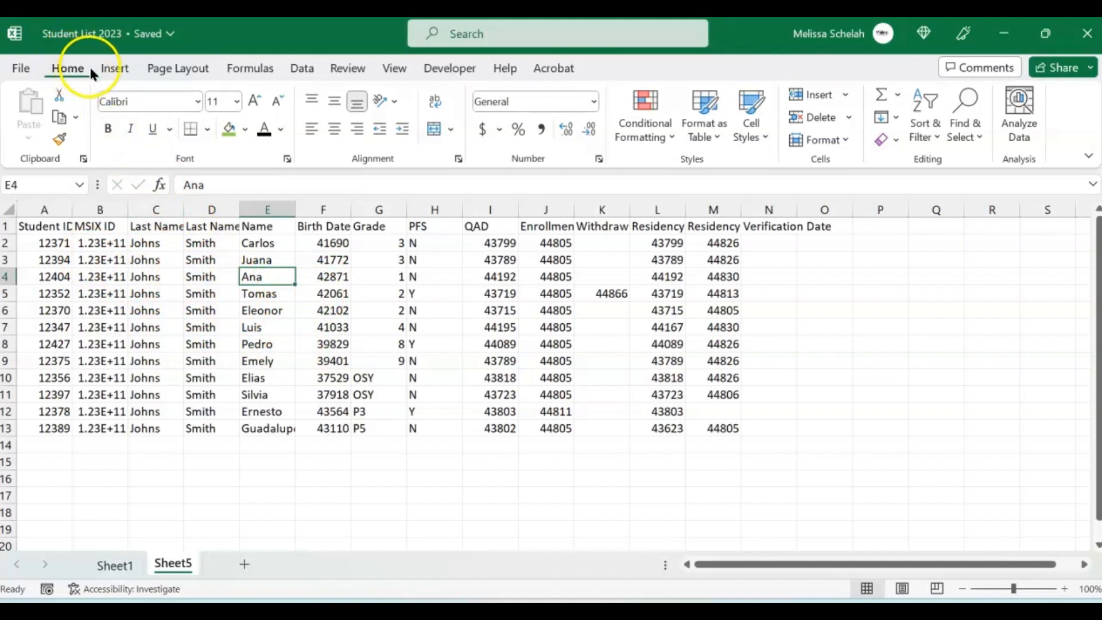
click(120, 66)
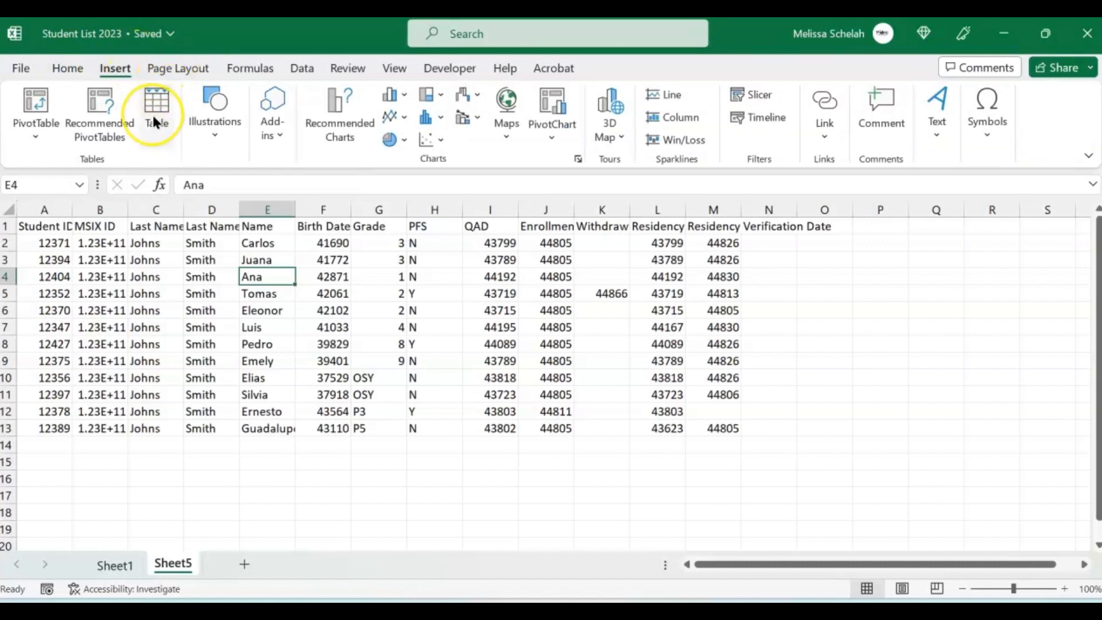
click(72, 67)
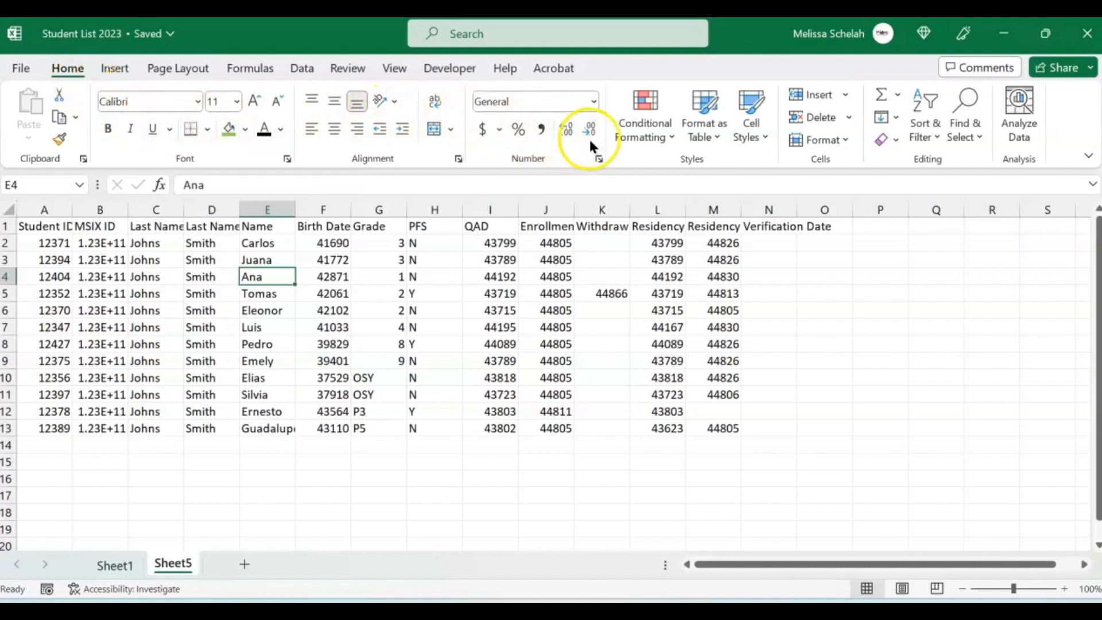
Step: Format the range A1:M13 as a table with headers, using the blue Medium table style
click(715, 132)
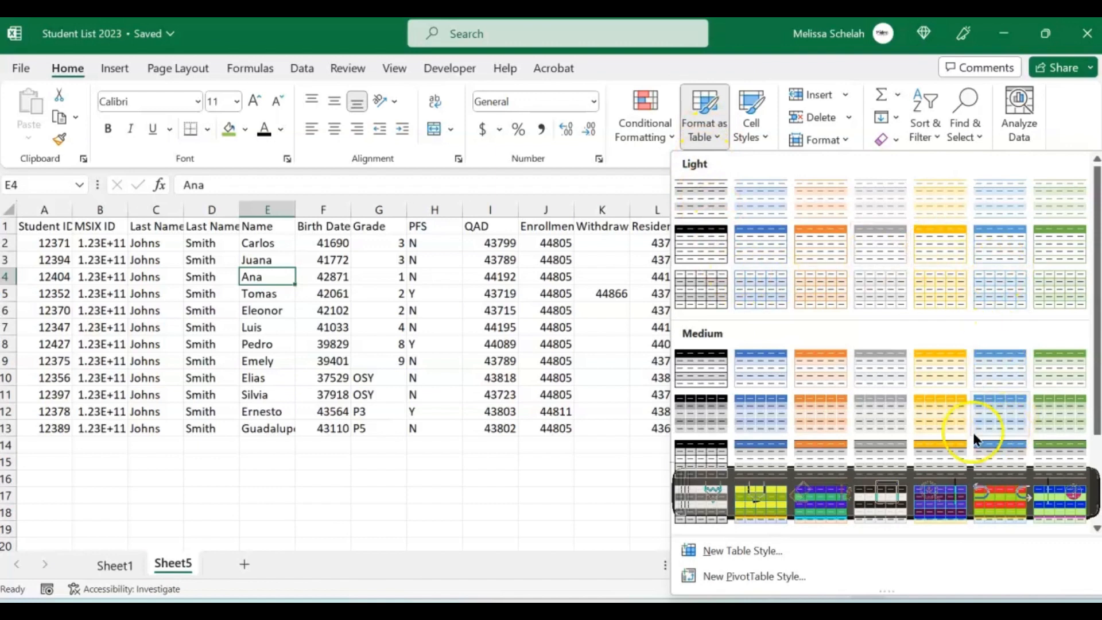
scroll(975, 410, down, 3)
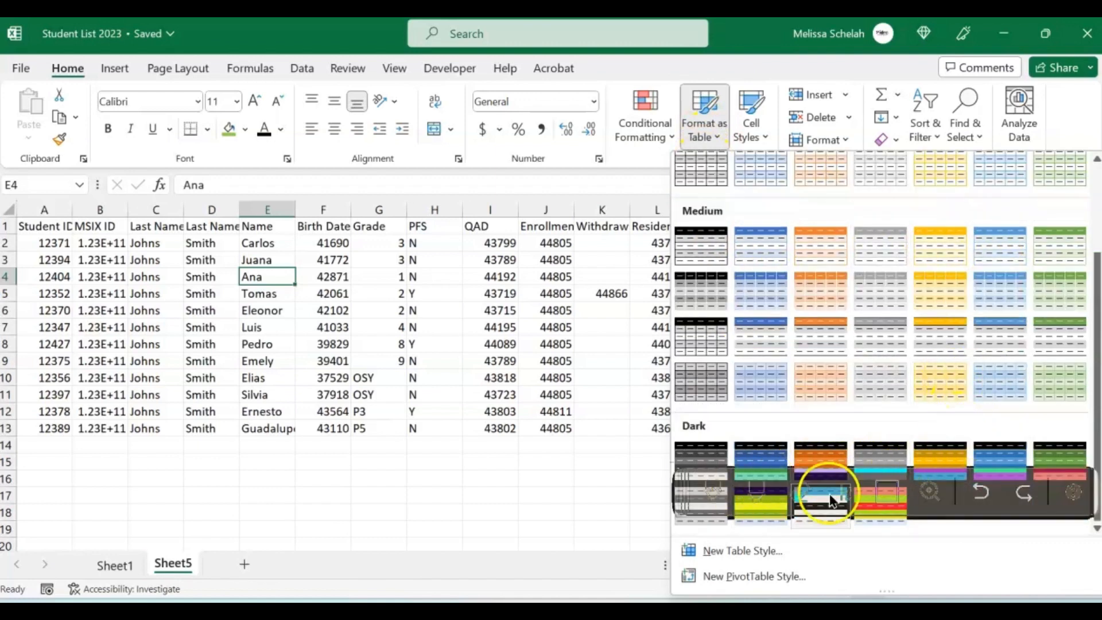
scroll(890, 467, up, 3)
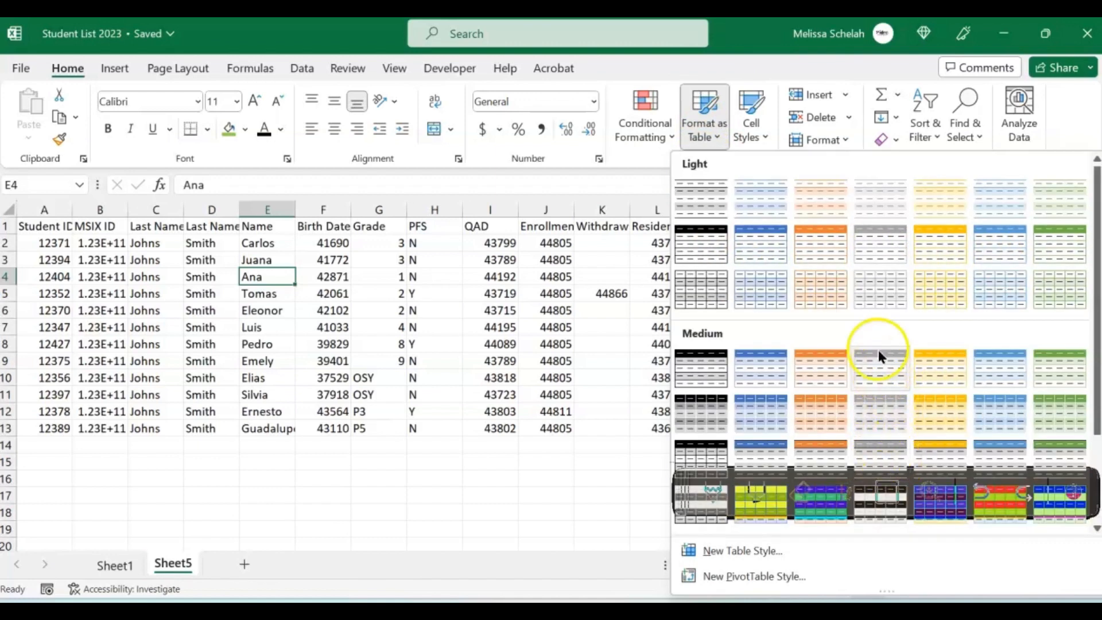
click(750, 363)
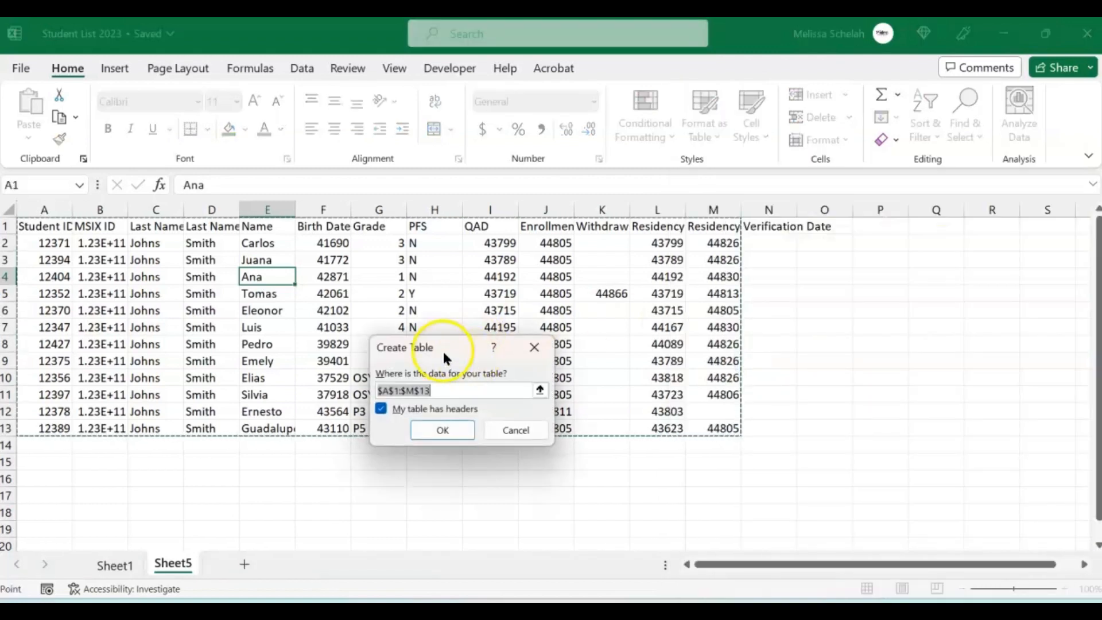
drag(445, 344, 419, 224)
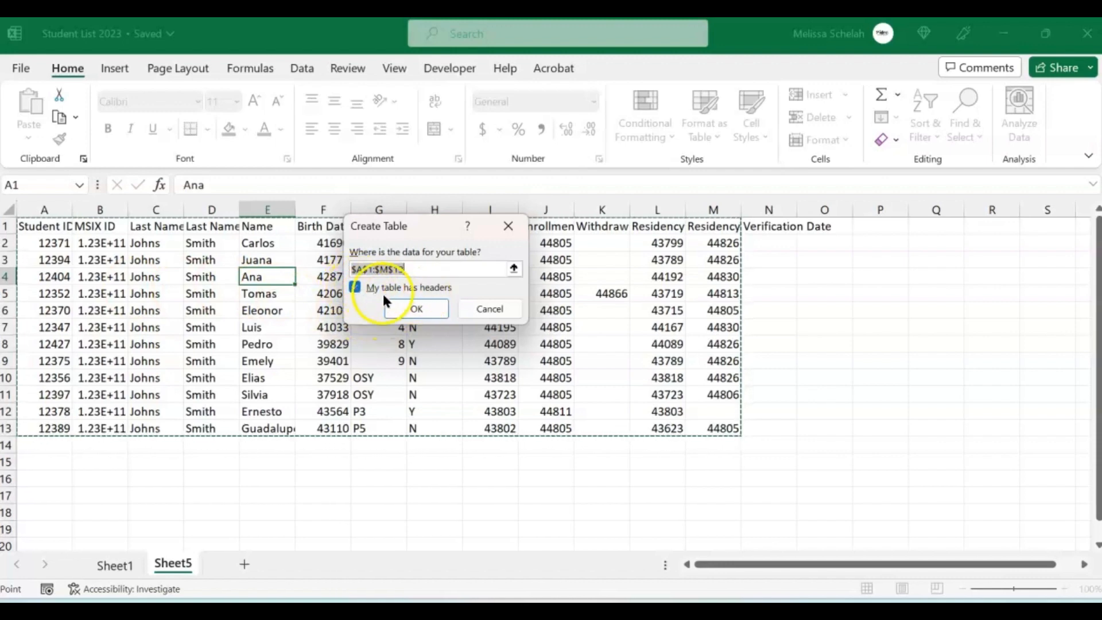
click(399, 302)
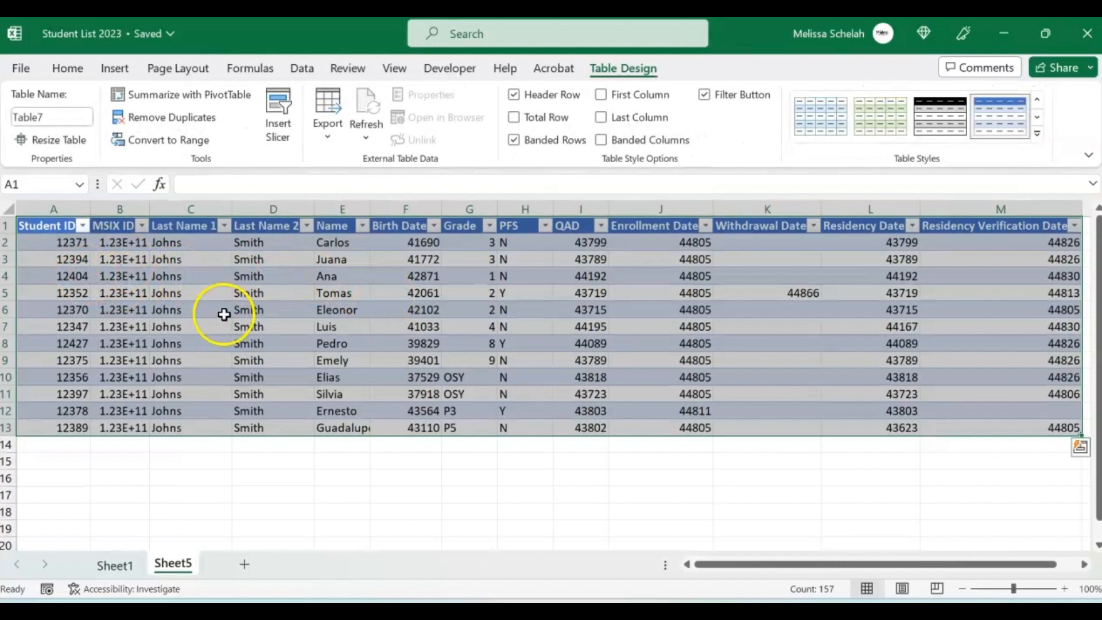
Step: Preview alternative styles for the student table, and switch its filter buttons off and back on
click(36, 244)
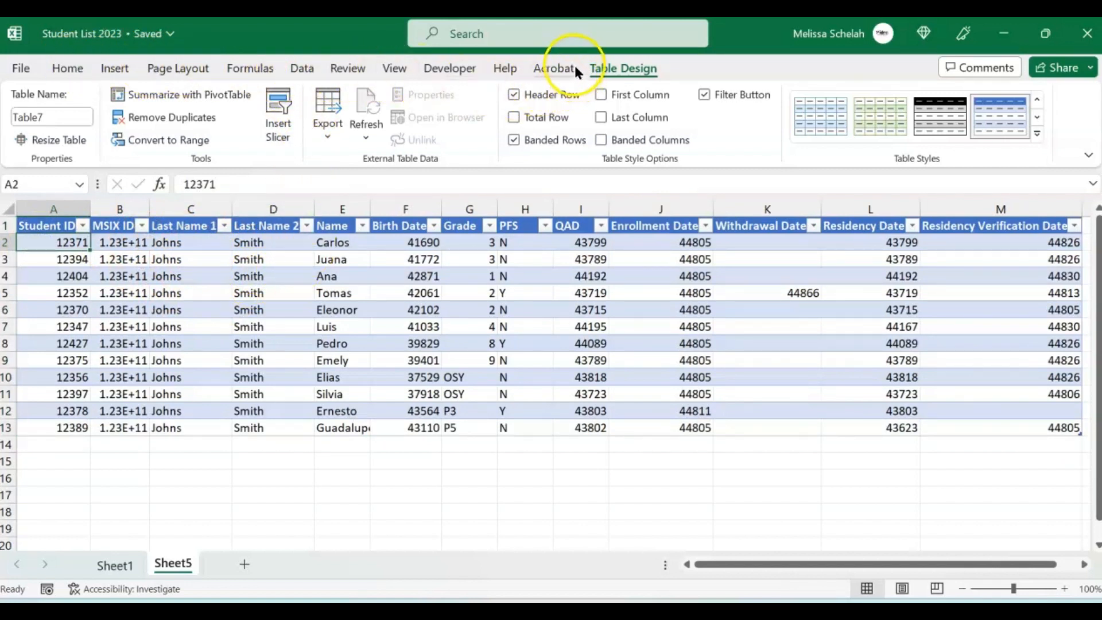
click(618, 71)
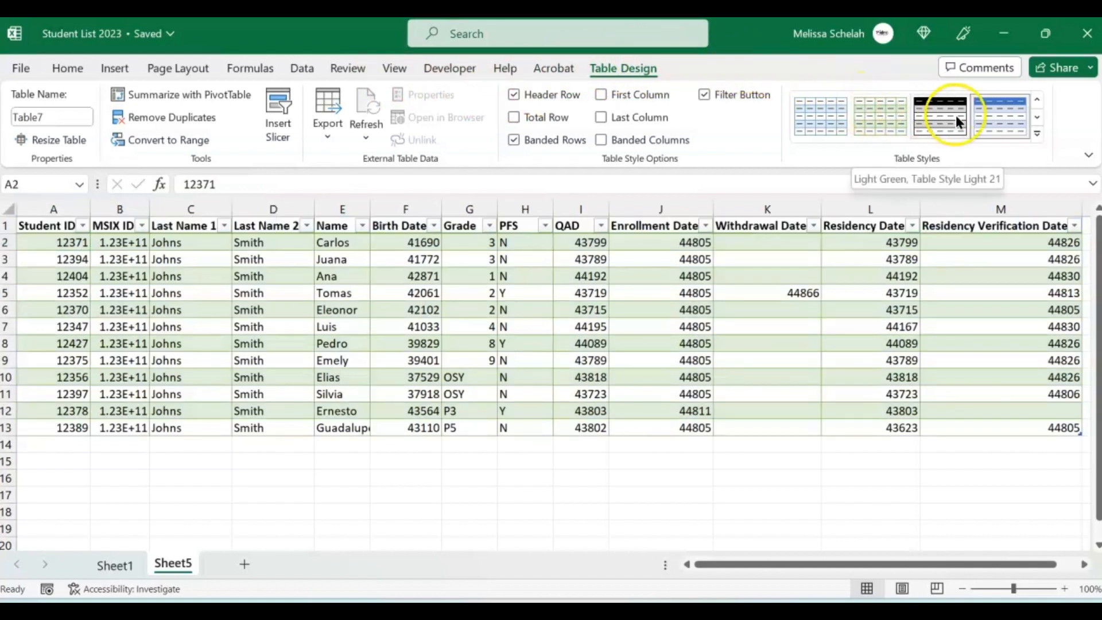
click(1037, 119)
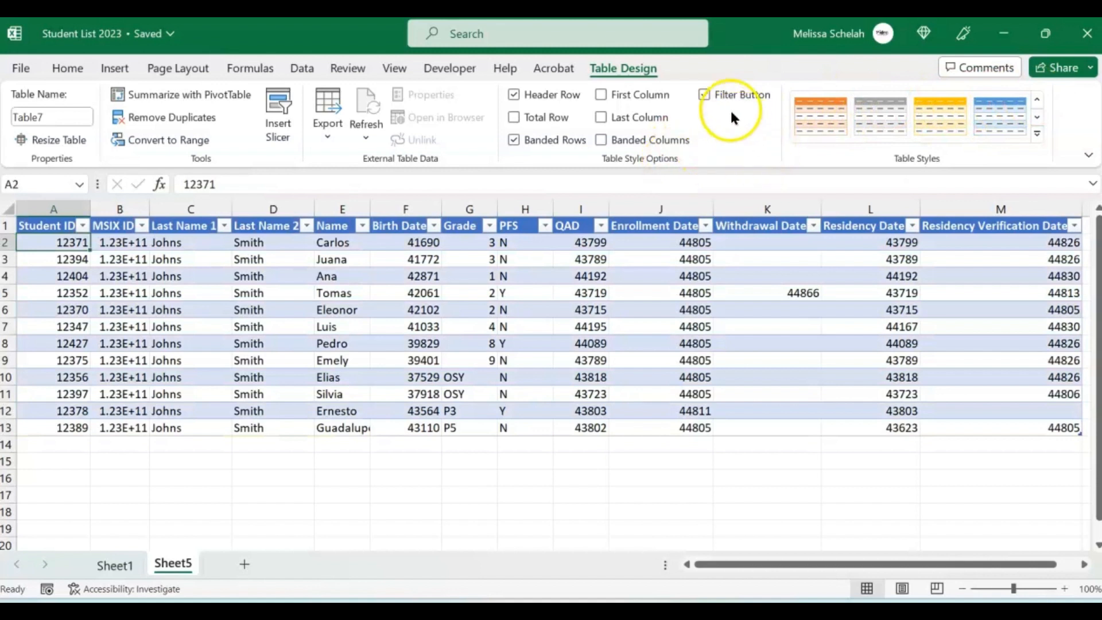
click(706, 95)
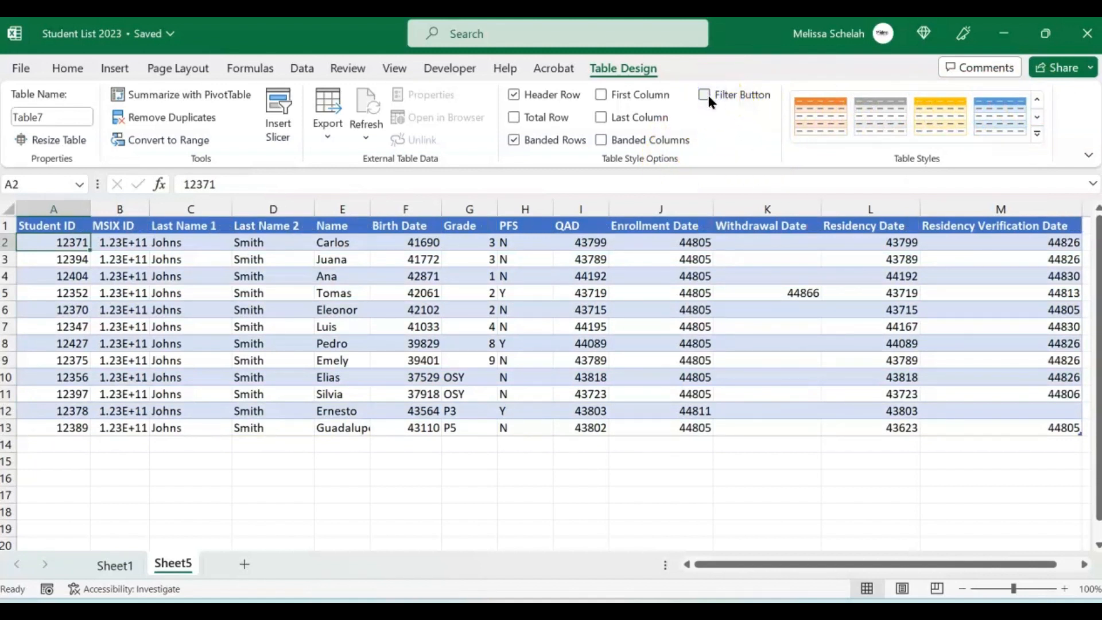
click(706, 96)
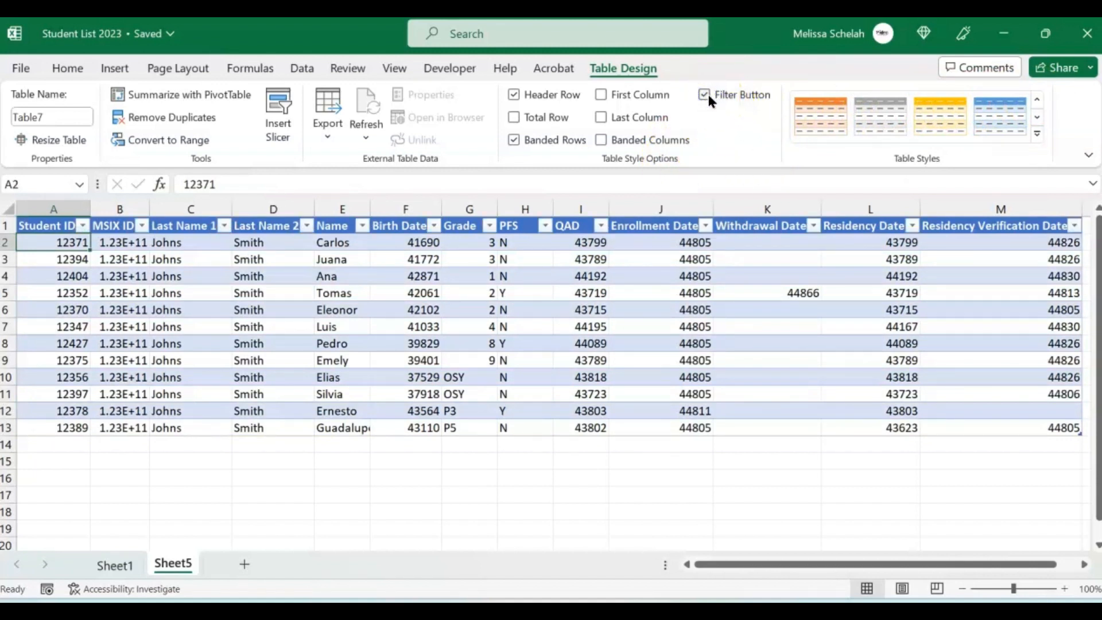
Step: Rename the table as Students_July
click(46, 116)
text(Students)
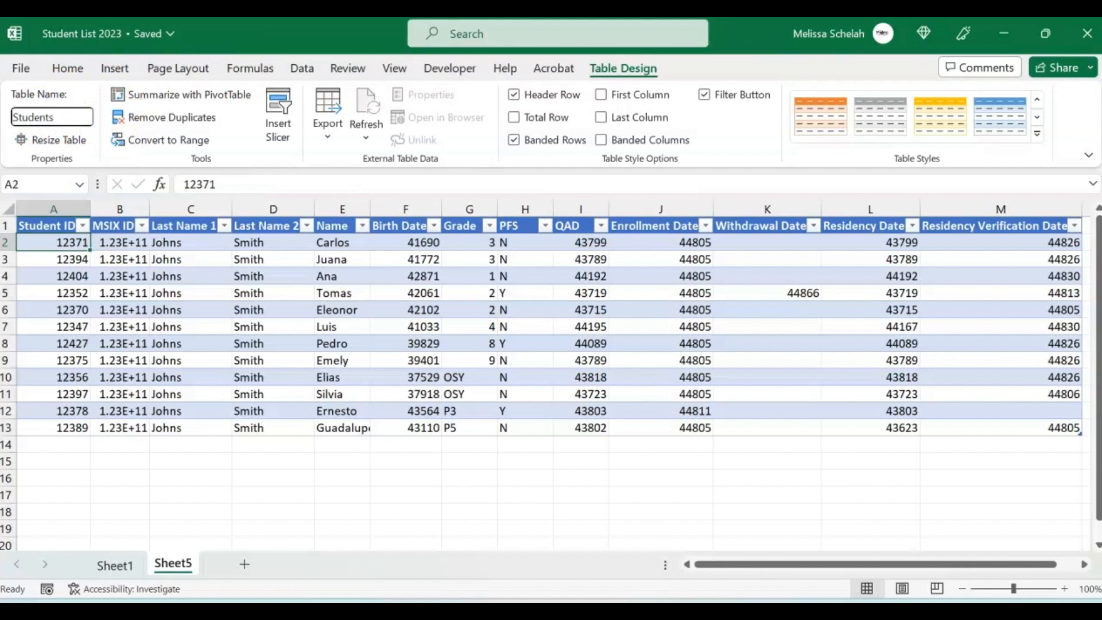
text(_July)
key(Return)
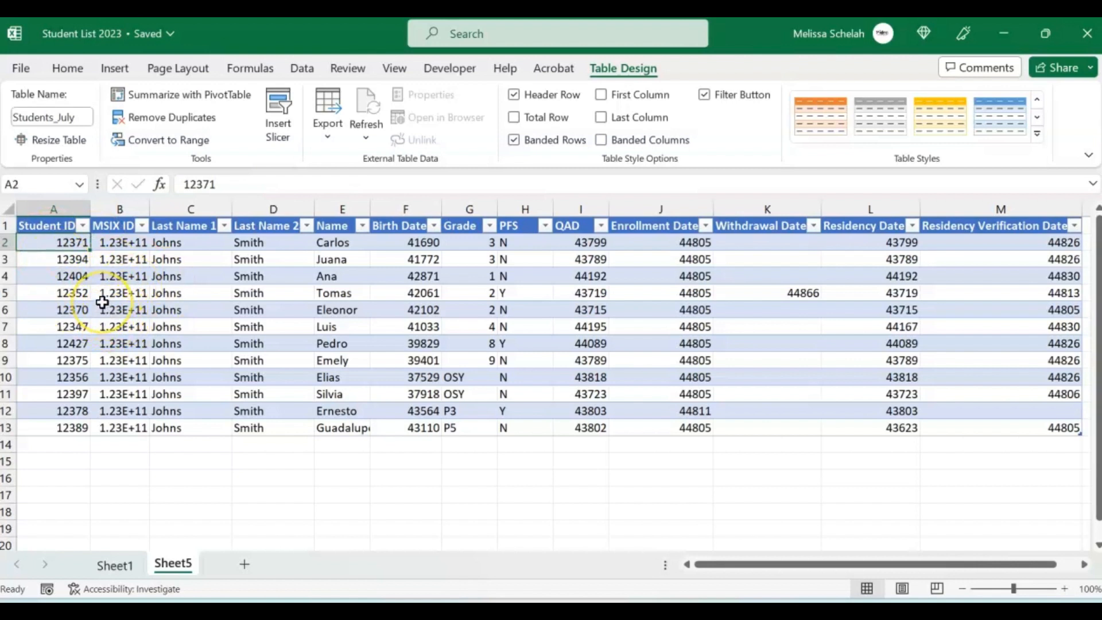
Step: Examine how the table's header names and filter buttons behave while moving down through the rows
scroll(102, 302, down, 1)
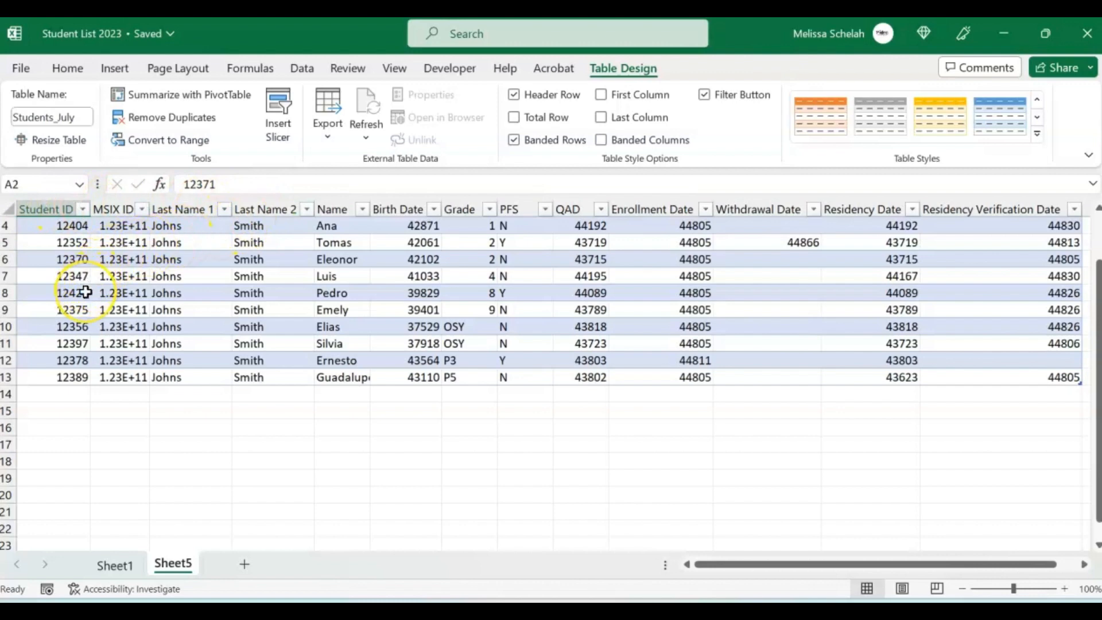
scroll(85, 292, up, 1)
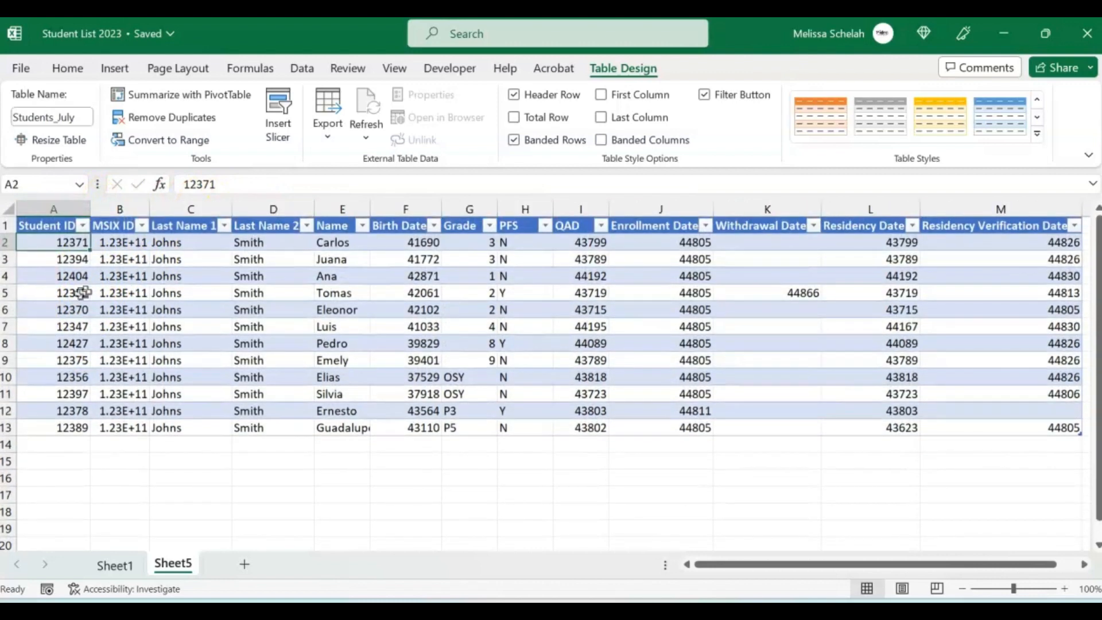
scroll(80, 294, down, 1)
click(32, 203)
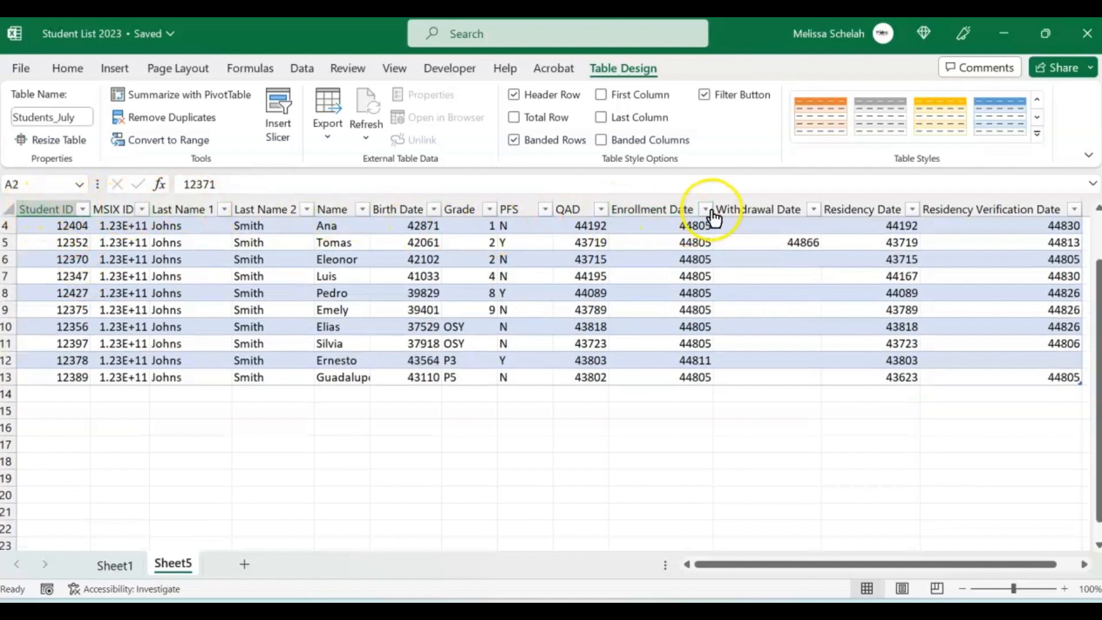
scroll(79, 295, up, 1)
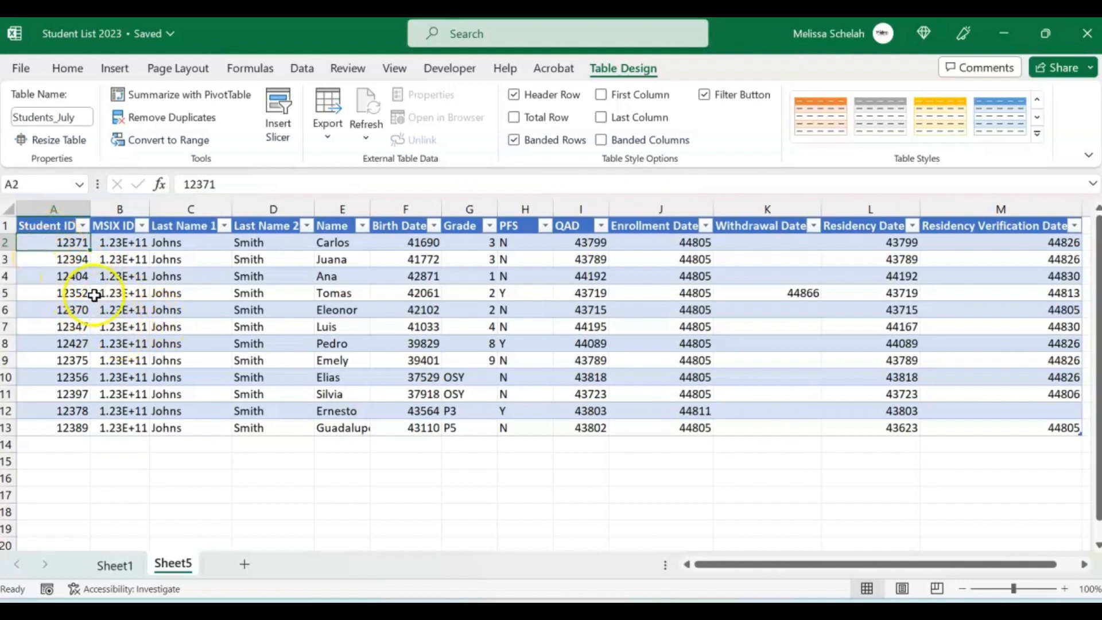
Step: Insert a column before the Name column and try to give it the duplicate header Last Name 2
click(394, 65)
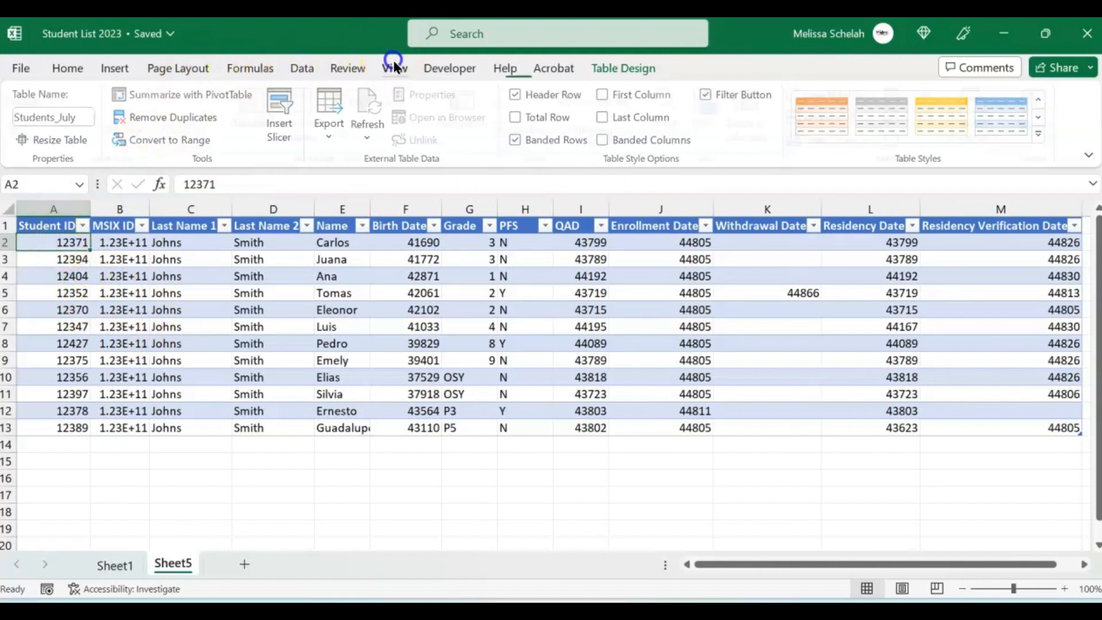
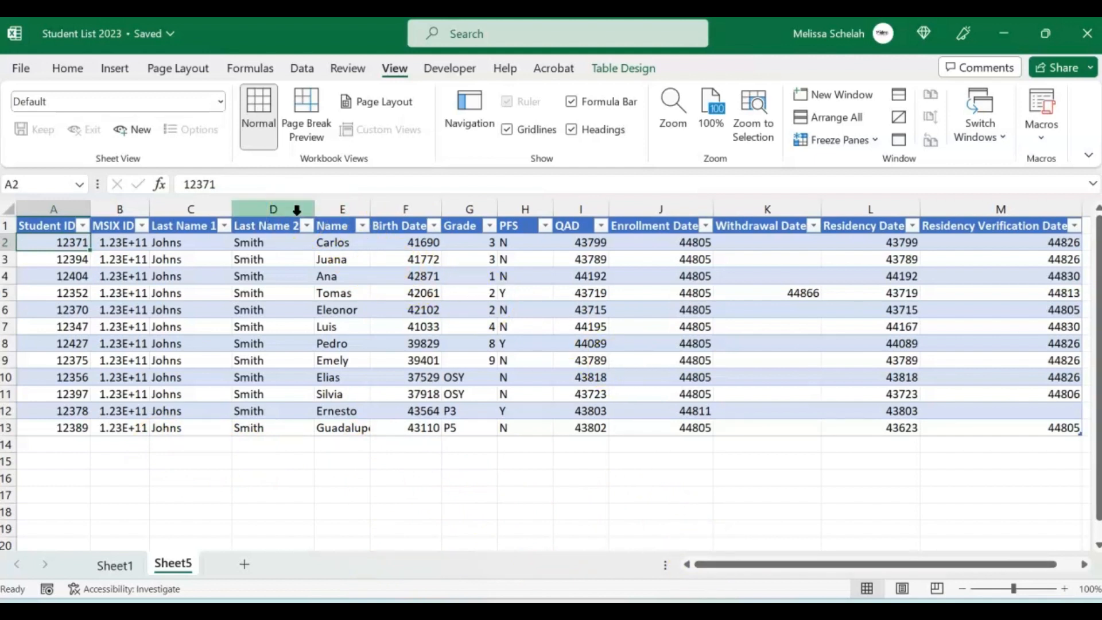
right_click(341, 210)
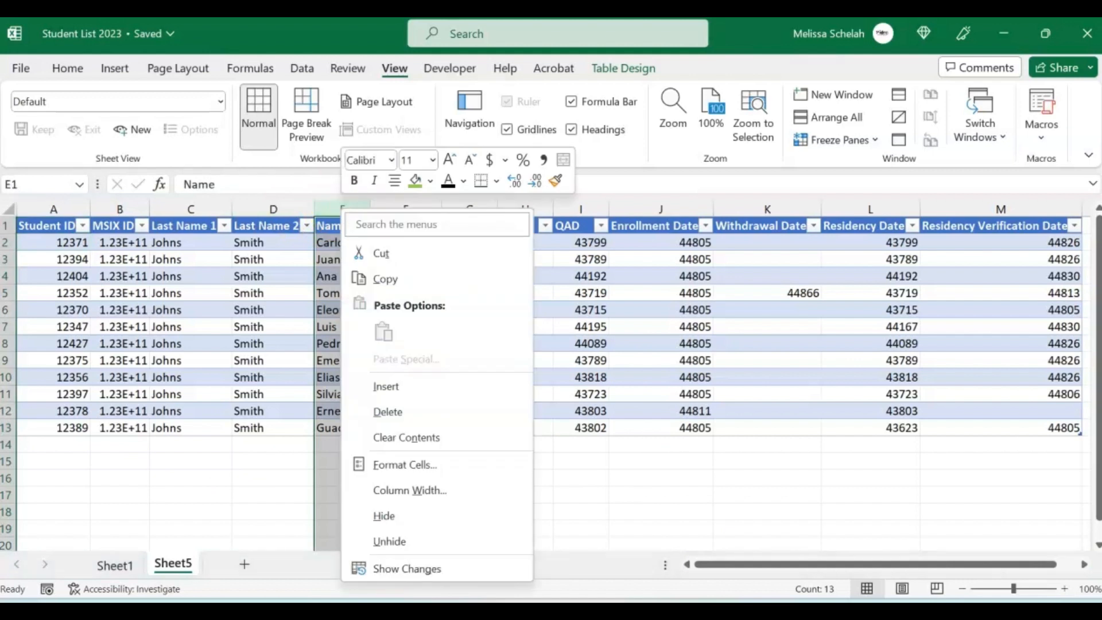
click(390, 383)
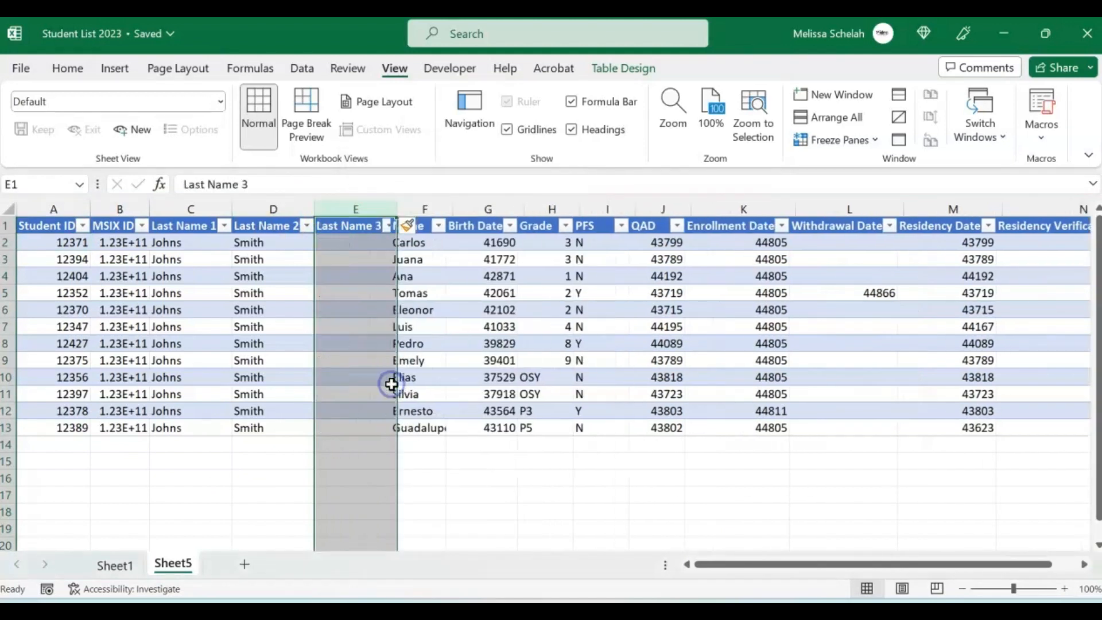
click(346, 226)
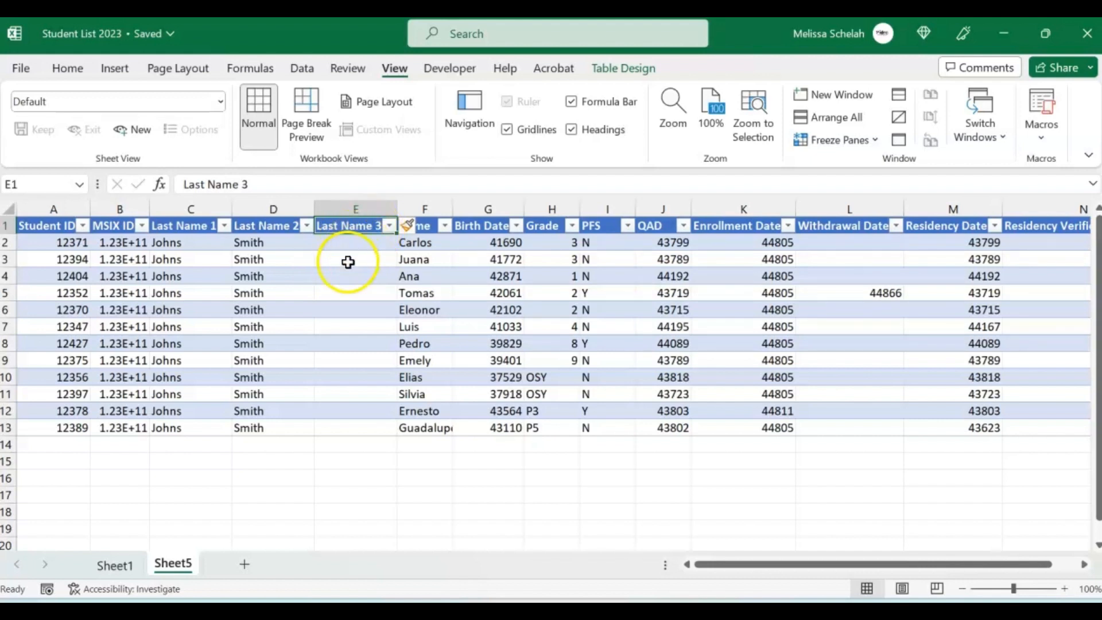
text(L)
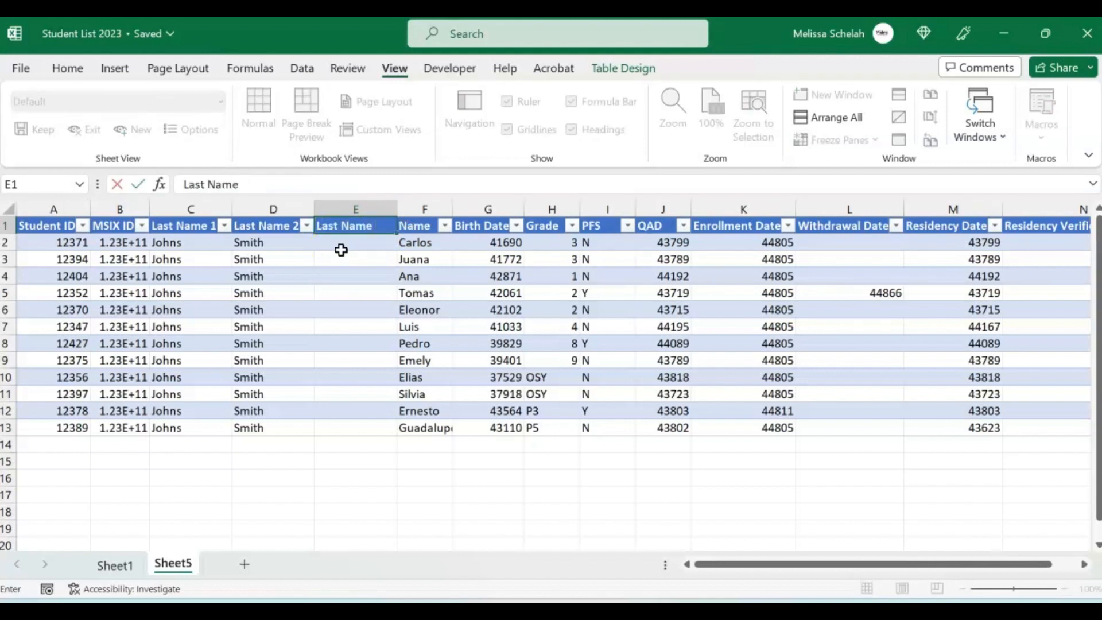
key(Return)
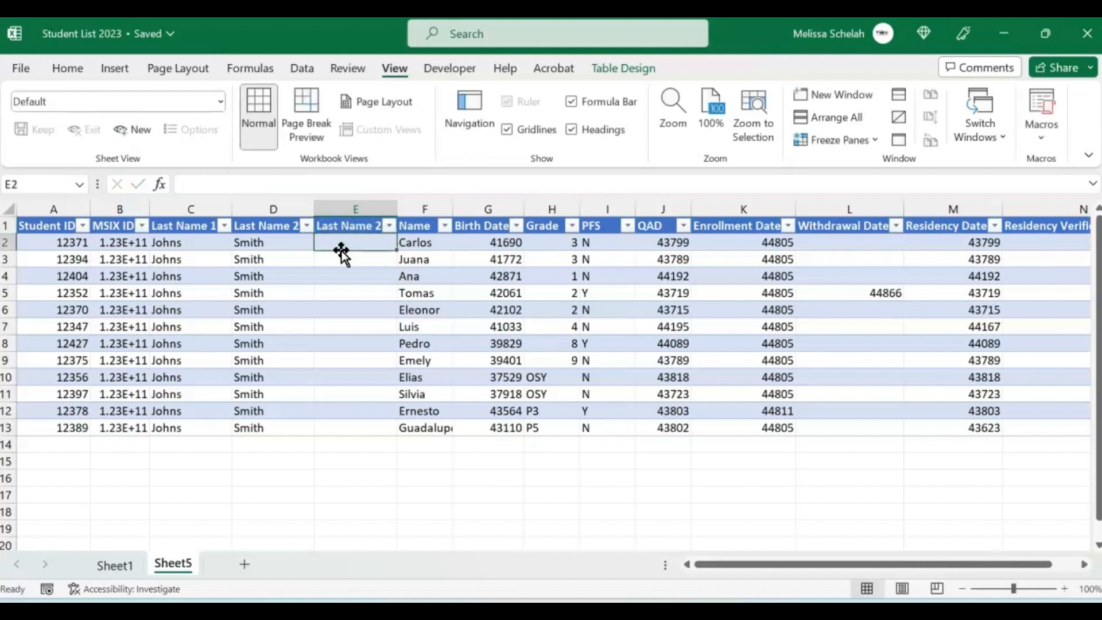
Step: Widen the newly inserted column and the Last Name 2 column beside it so their full headers fit
click(355, 229)
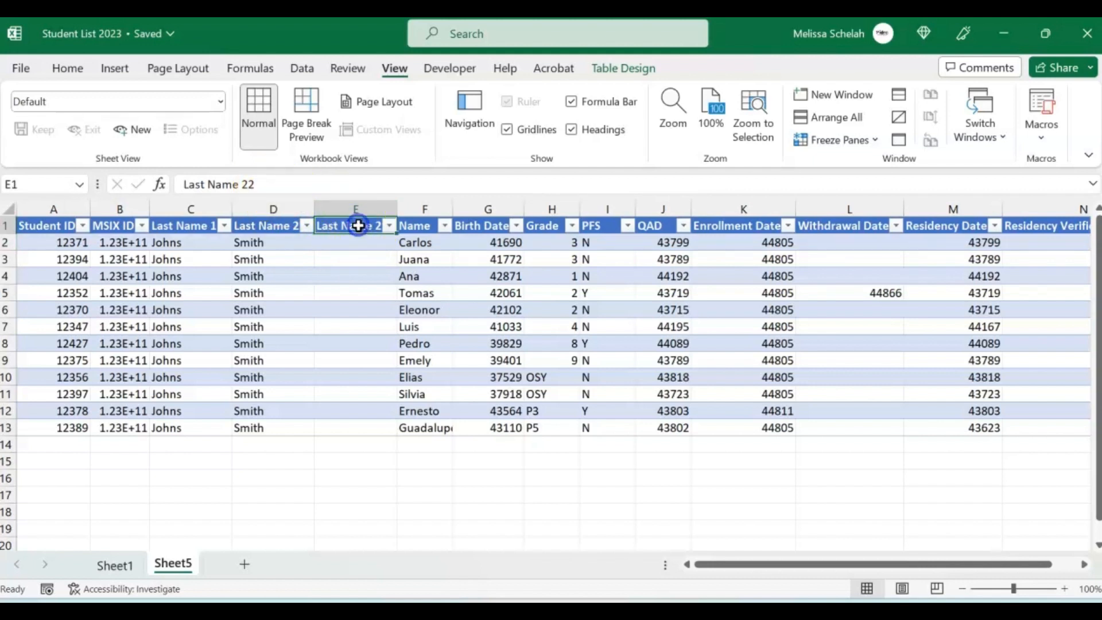
drag(395, 209, 420, 206)
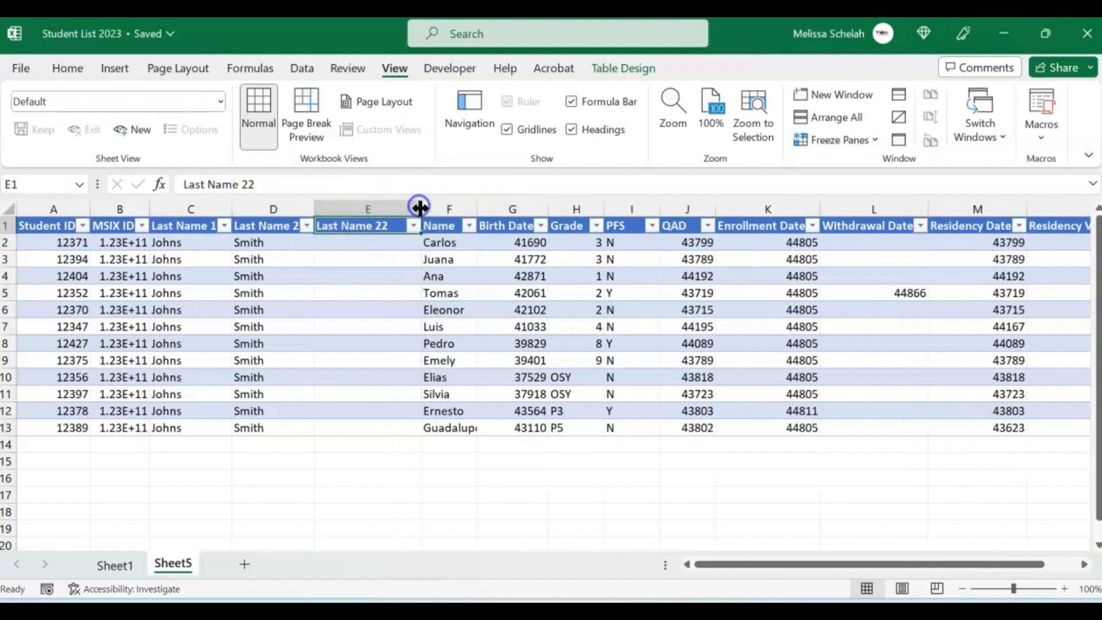
drag(316, 209, 338, 209)
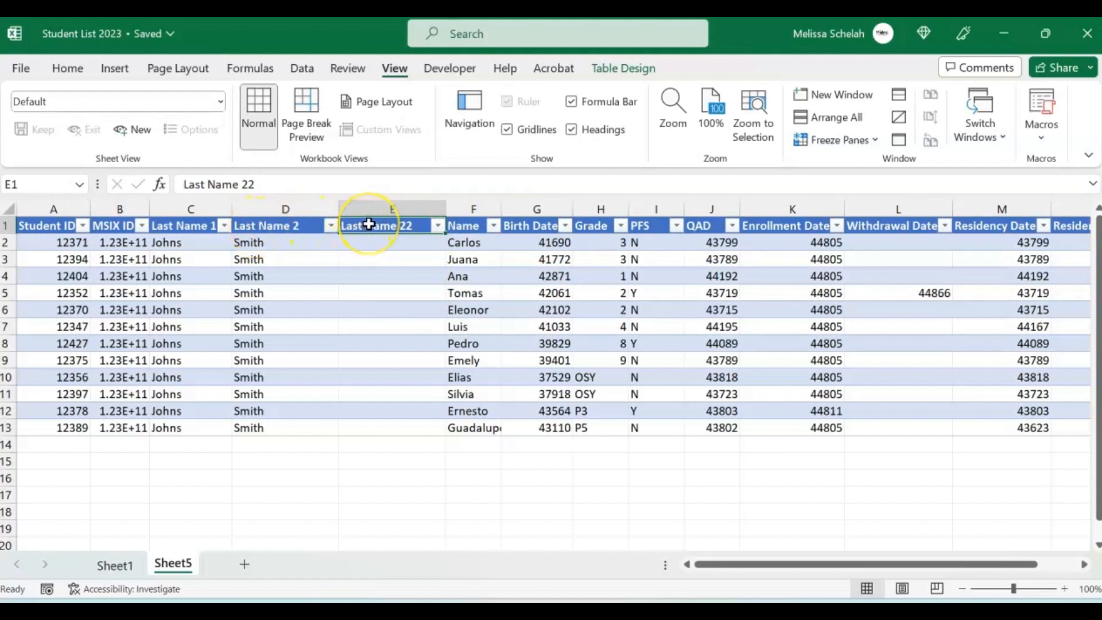
Step: Undo the header entry in the inserted column and delete that column from the table
key(ctrl+z)
click(387, 198)
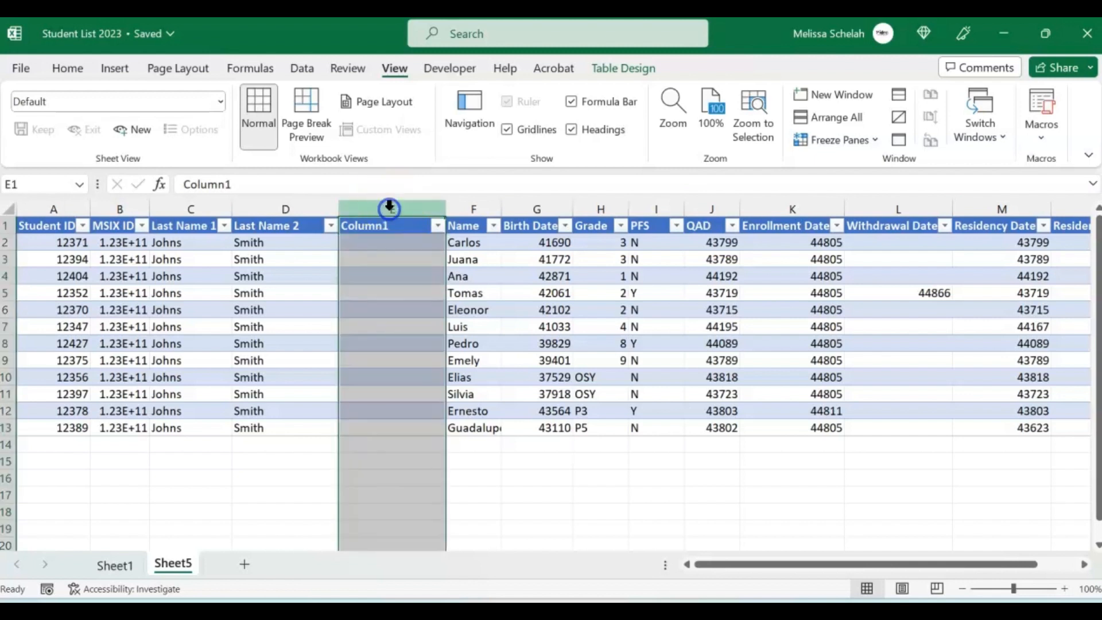
right_click(389, 201)
click(446, 407)
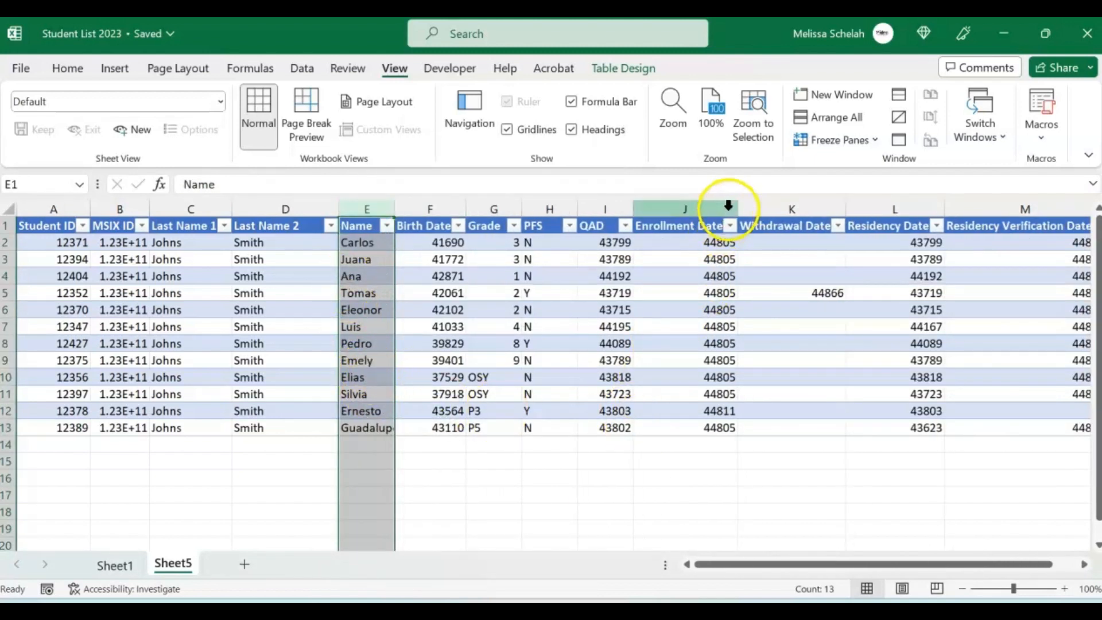
Step: Increase the height of the table's header row and turn on text wrapping for its cells
drag(6, 225, 8, 228)
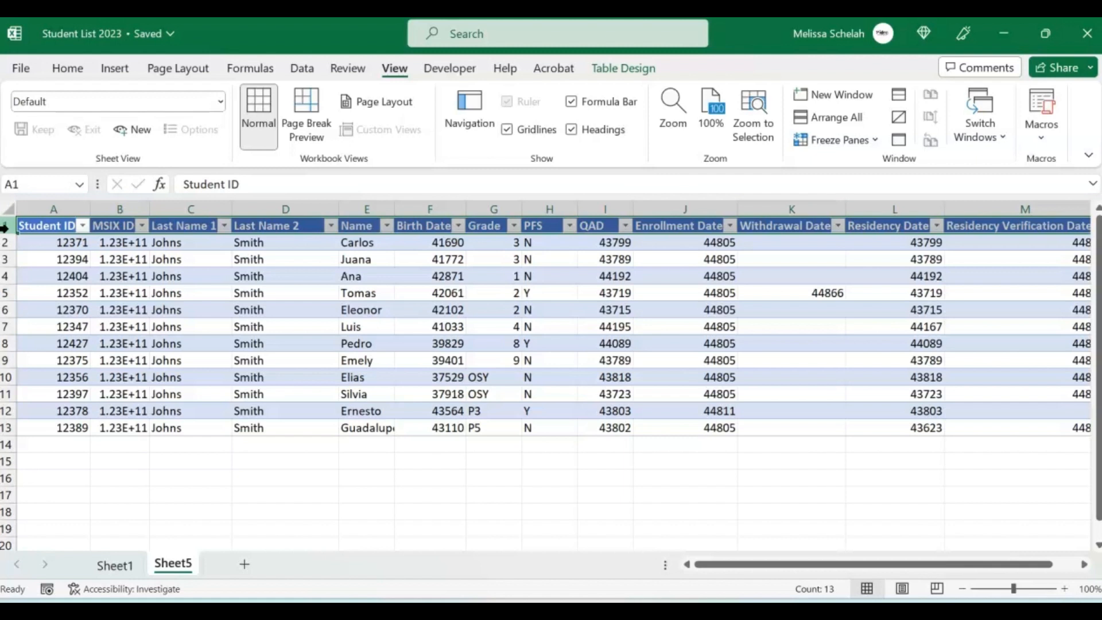
drag(13, 234, 14, 246)
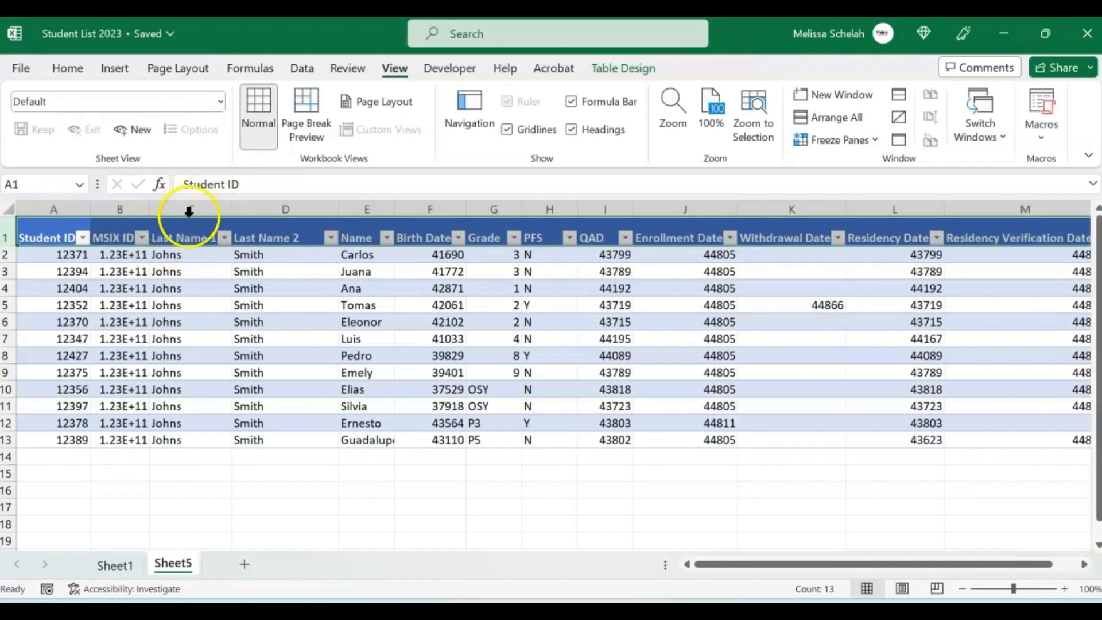
click(69, 68)
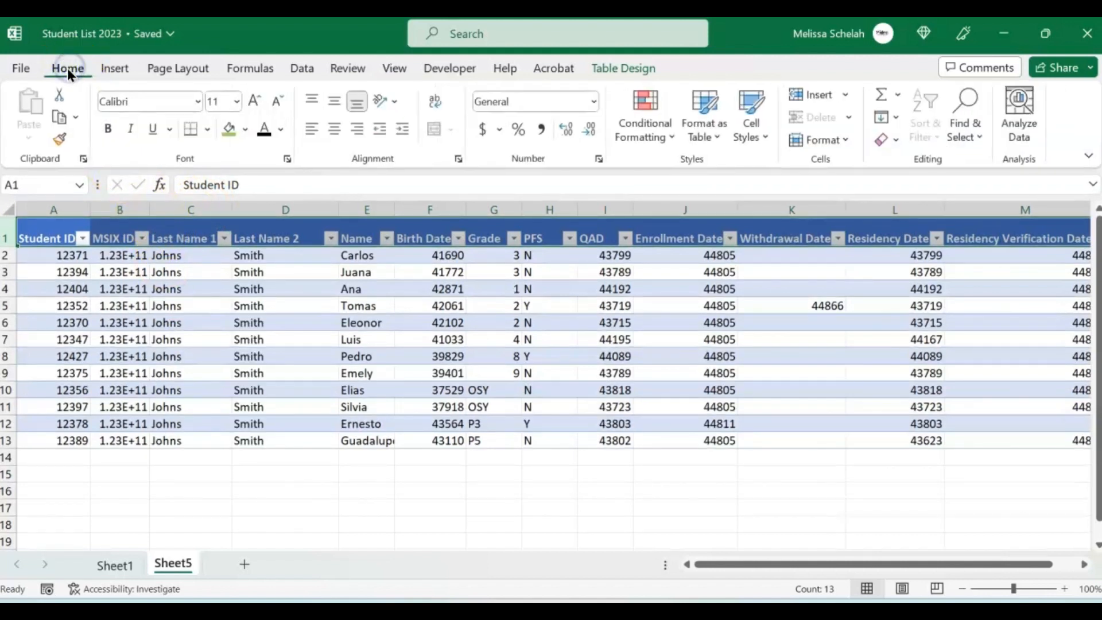
click(435, 102)
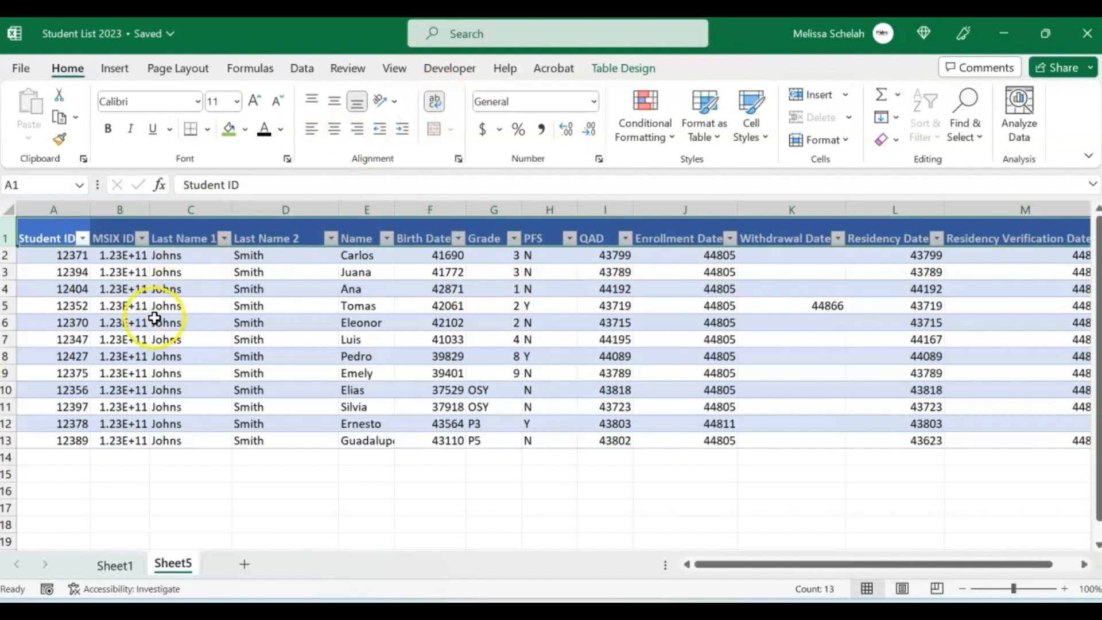
Step: Narrow the Student ID, Last Name 1, Withdrawal Date, Residency Date and Residency Verification Date columns and make the header row slightly taller
mouse_move(90, 214)
mouse_down()
mouse_move(70, 216)
mouse_move(78, 210)
mouse_up()
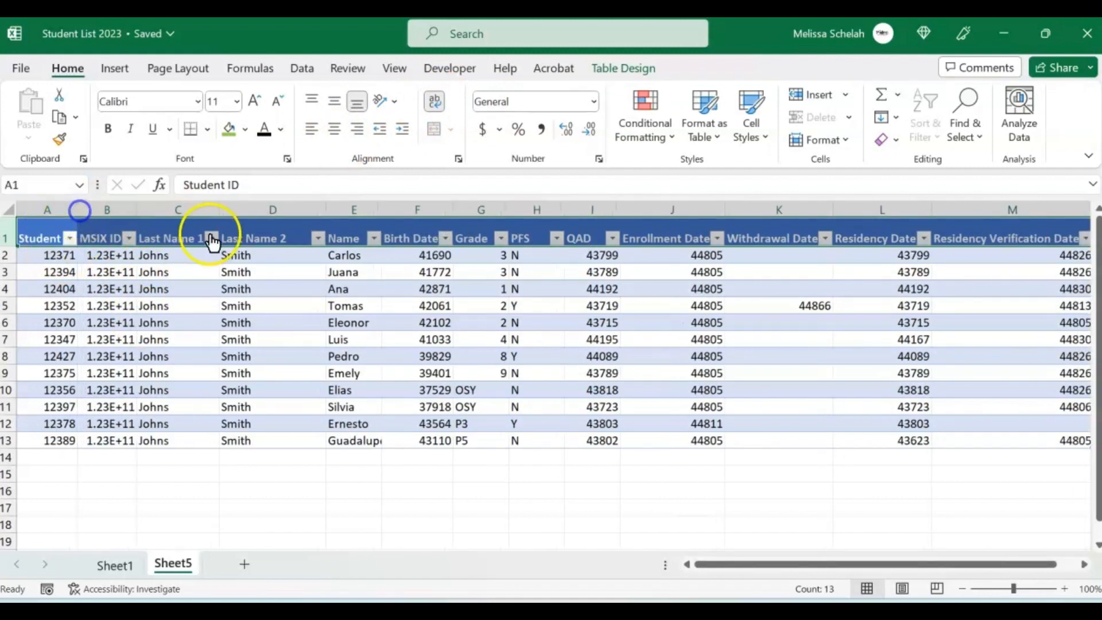
drag(220, 211, 205, 212)
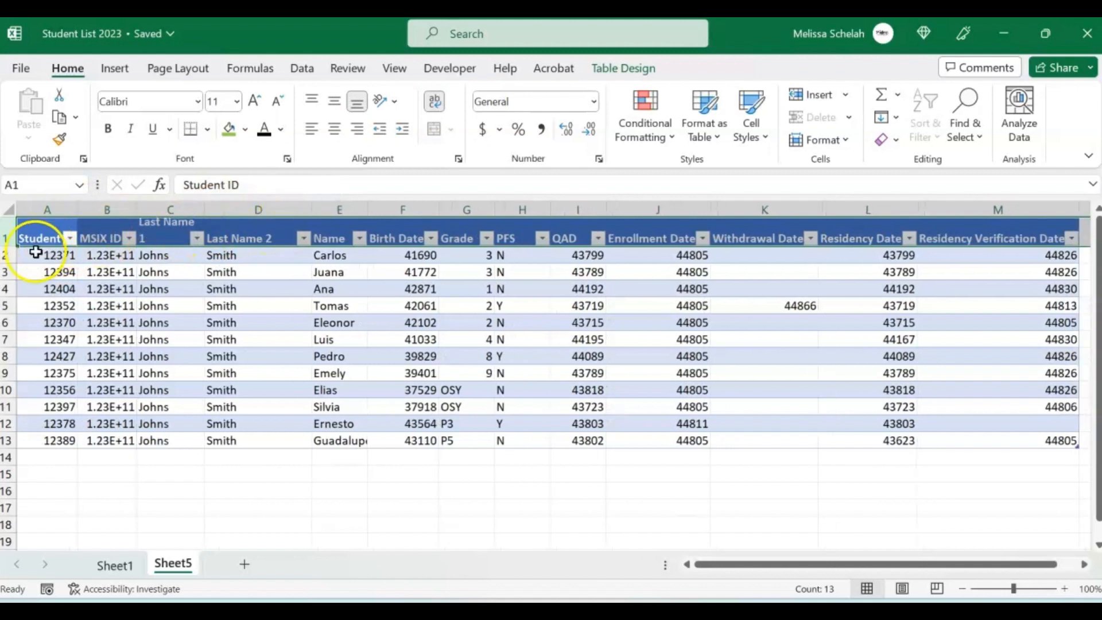
drag(16, 247, 16, 251)
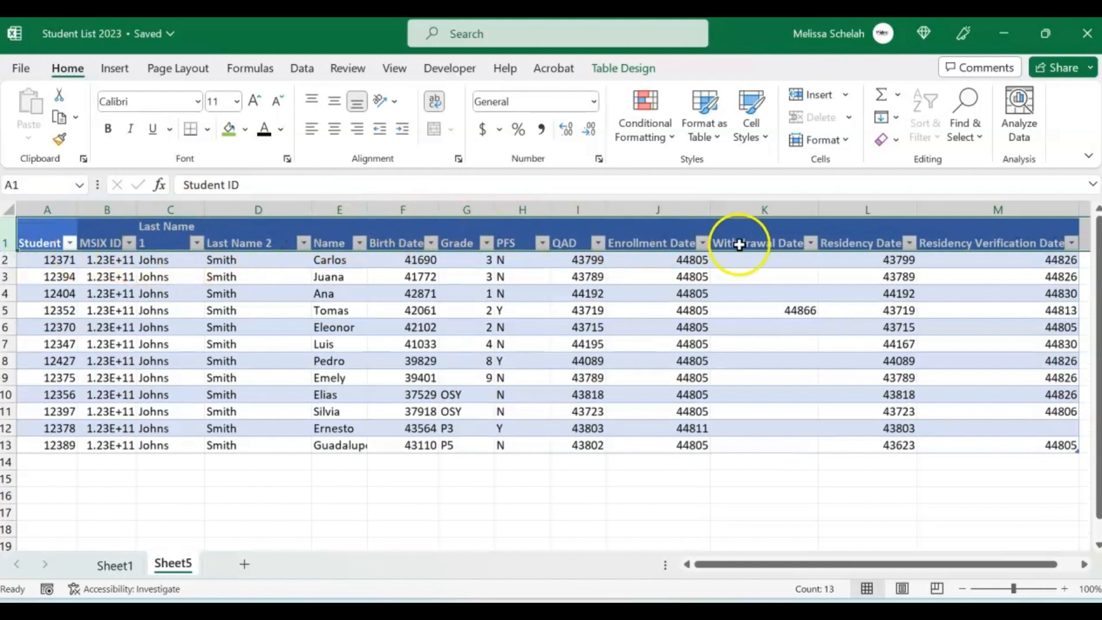
drag(818, 214, 790, 224)
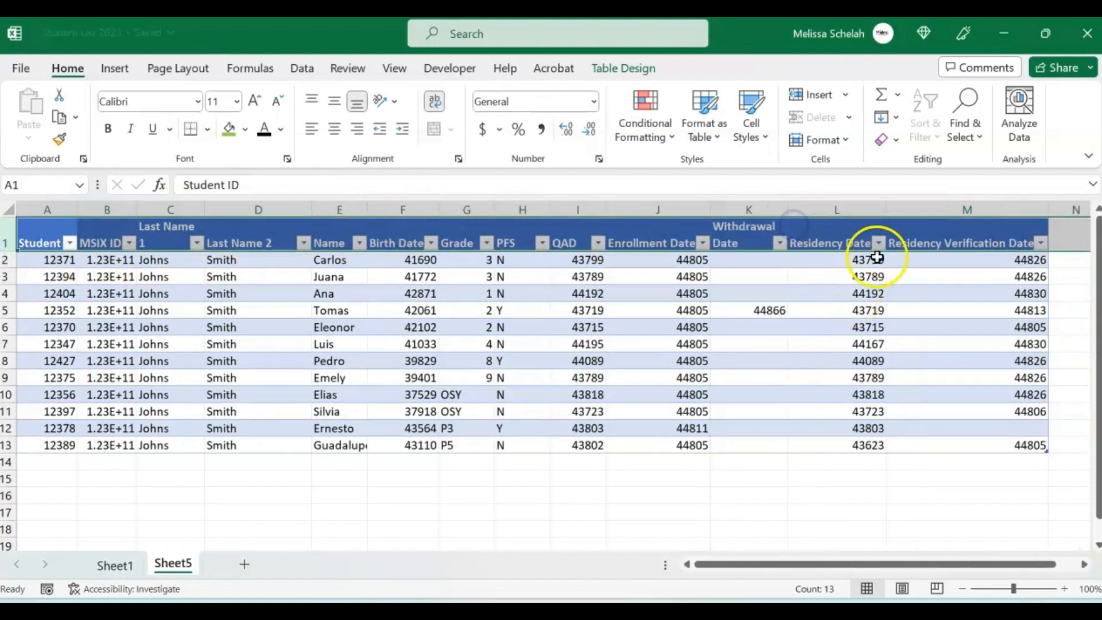
drag(892, 214, 867, 216)
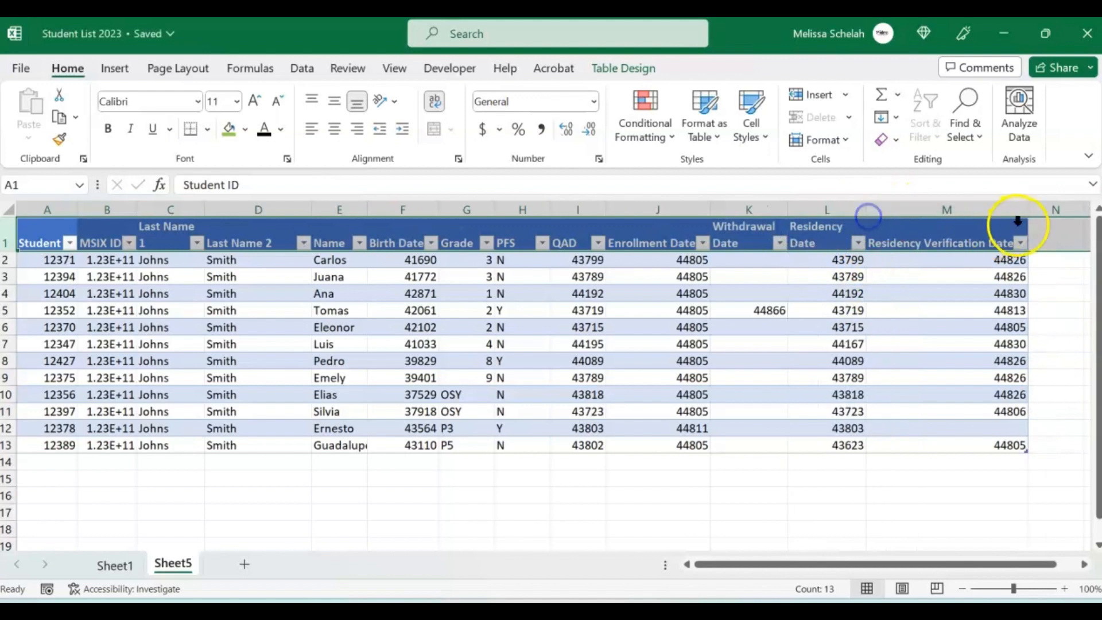
drag(1026, 214, 976, 224)
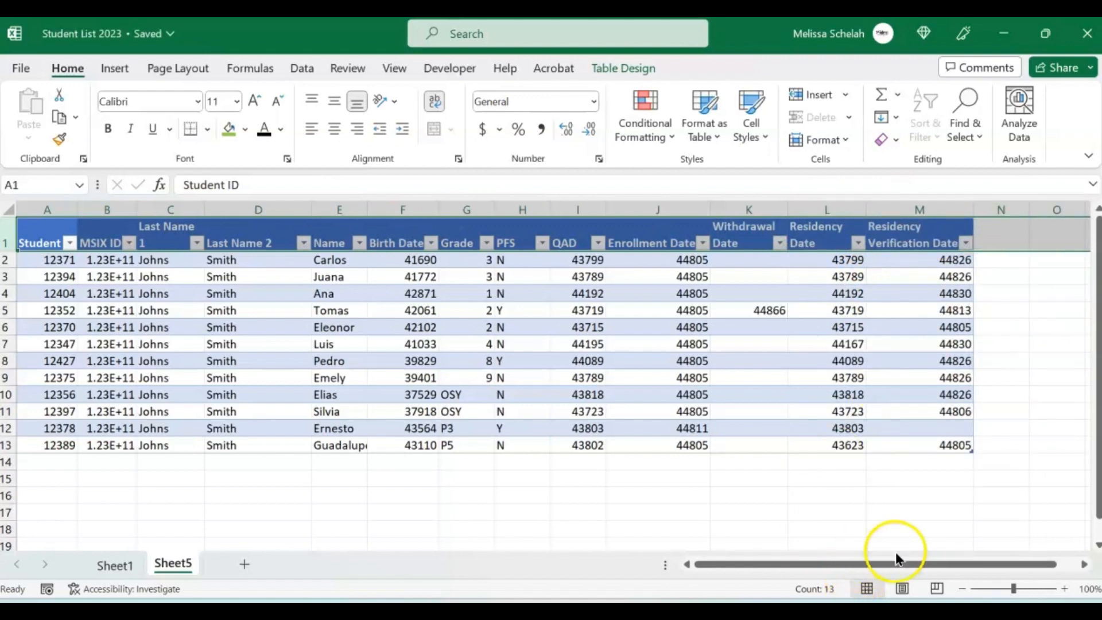
Step: Extend the table with a new column headed Other, directly after Residency Verification Date in N1
click(971, 587)
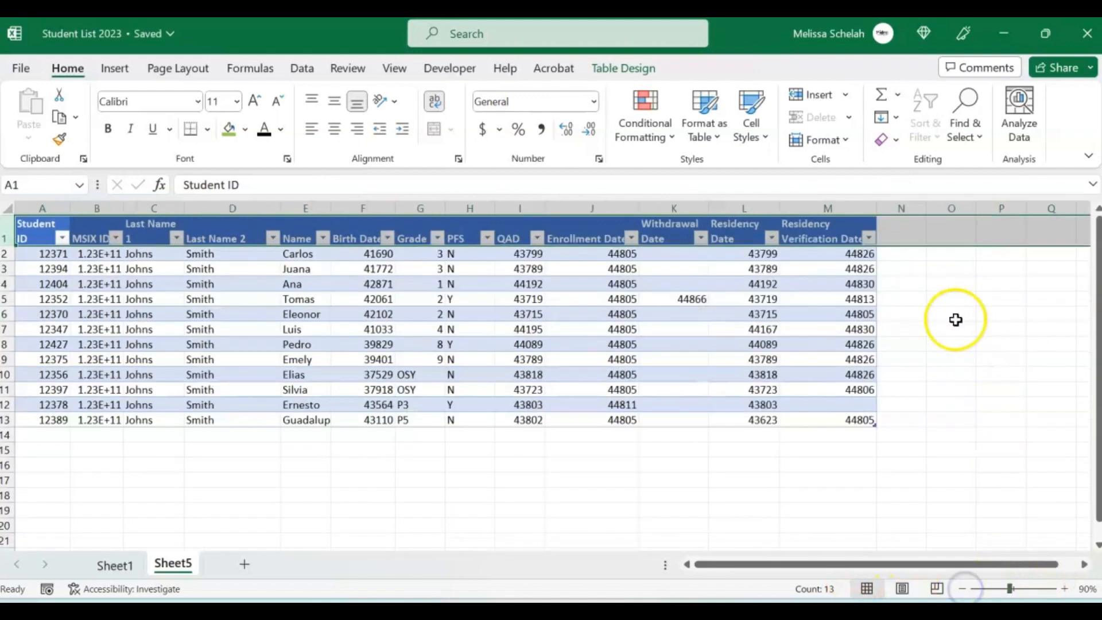
click(829, 241)
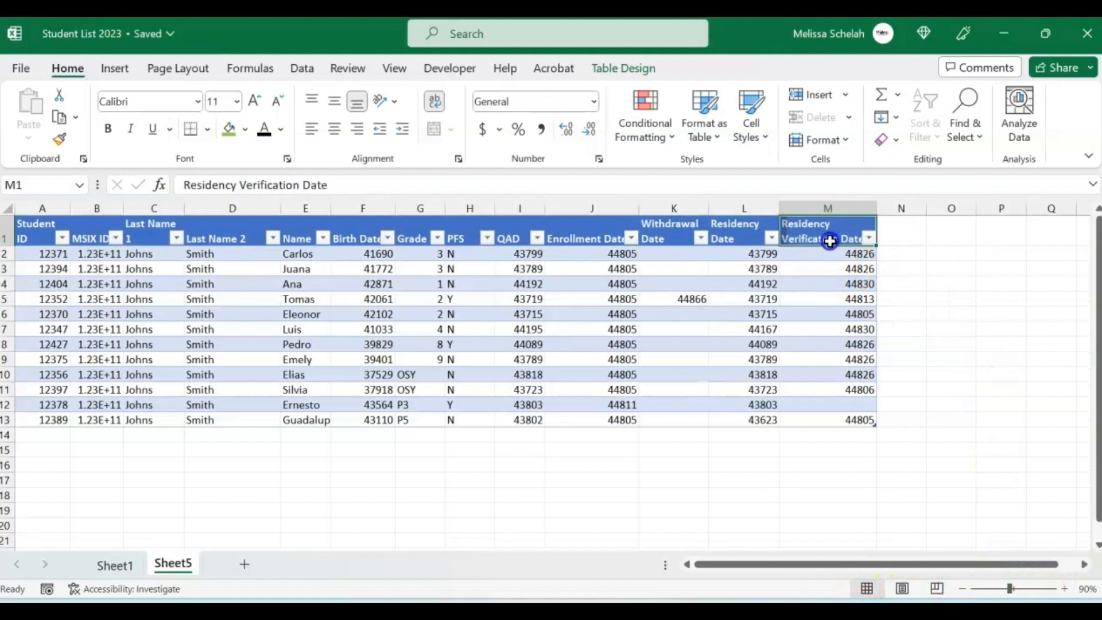
click(910, 231)
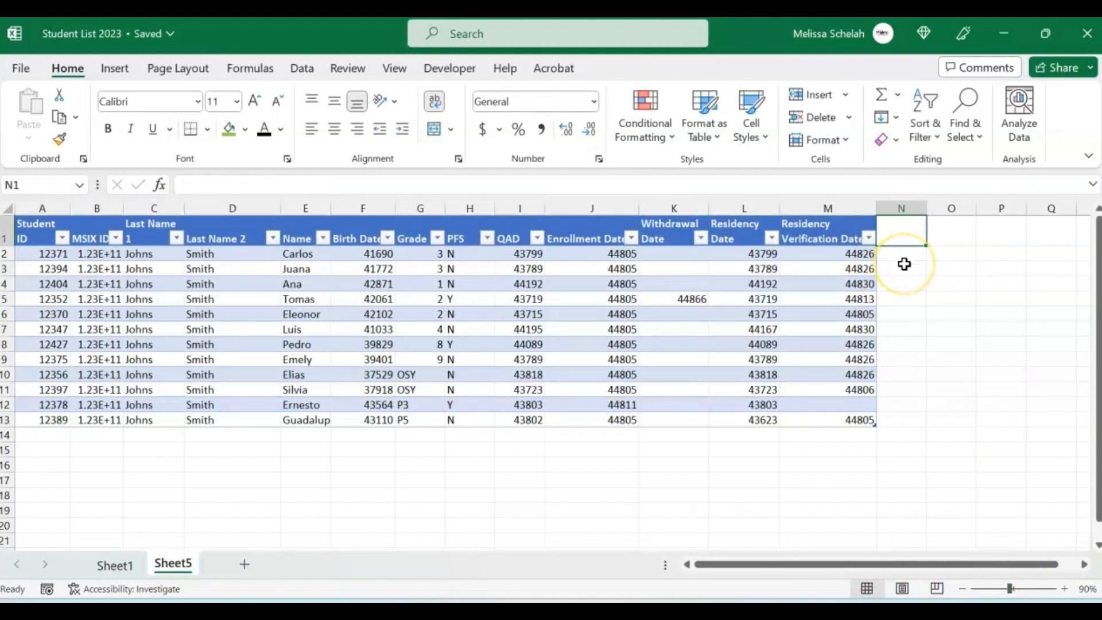
text(O)
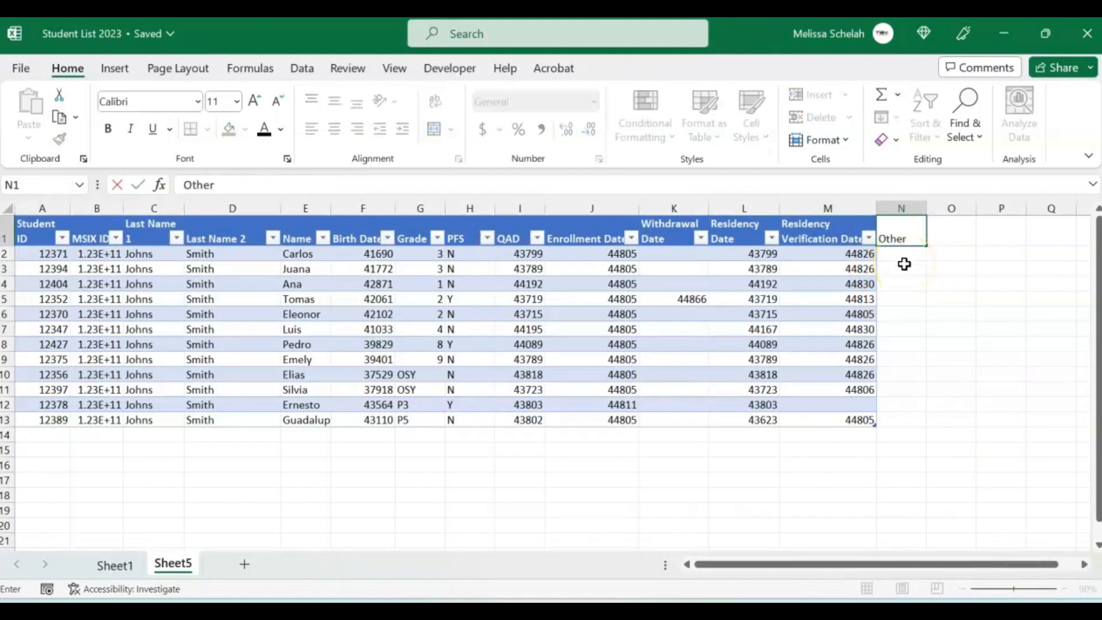
text(ther)
key(Return)
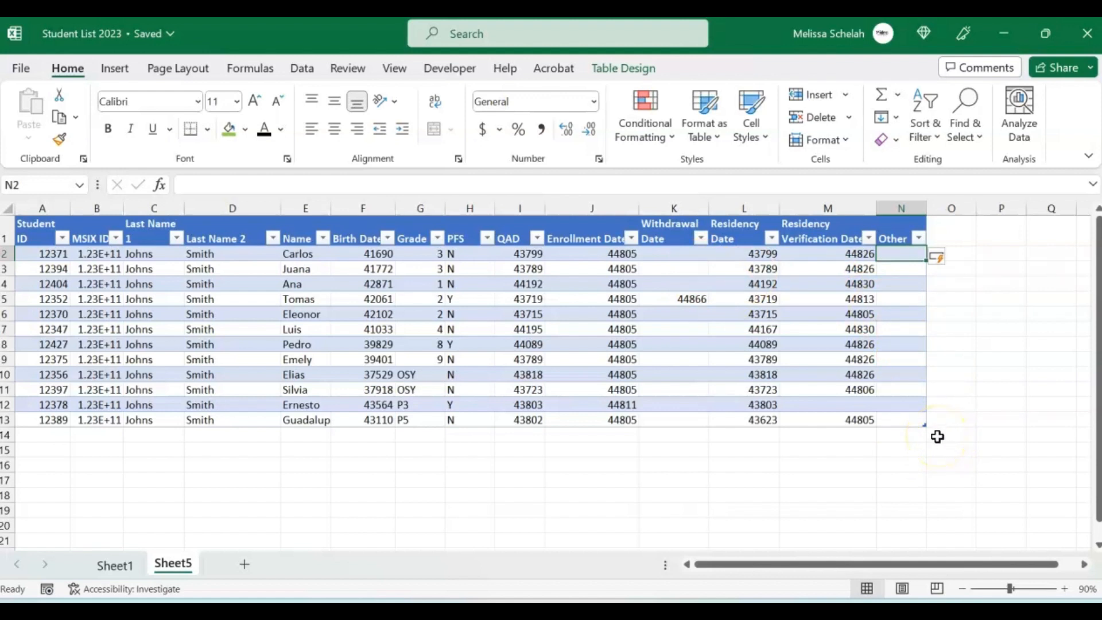
Step: Extend the table by one row by entering a new student ID in cell A14 directly beneath the last record
click(55, 432)
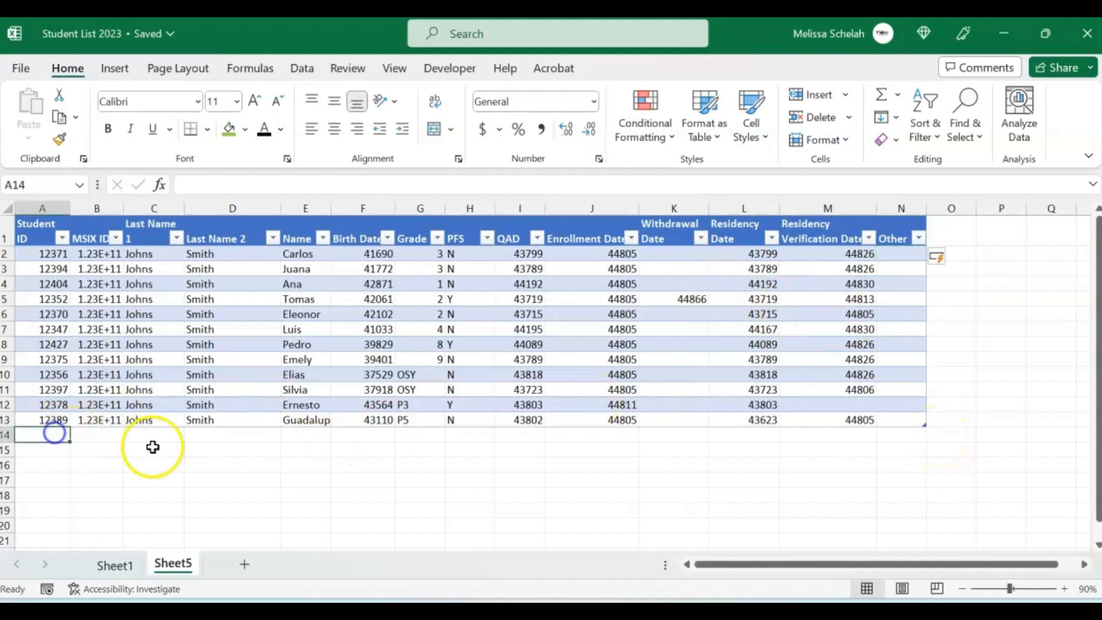
text(12)
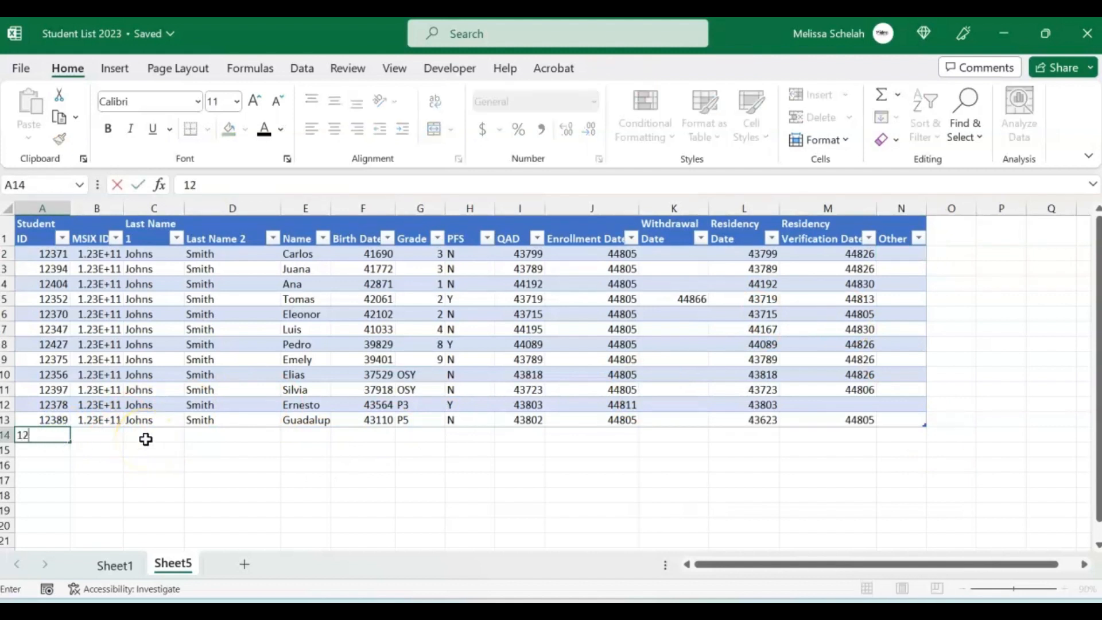
key(Return)
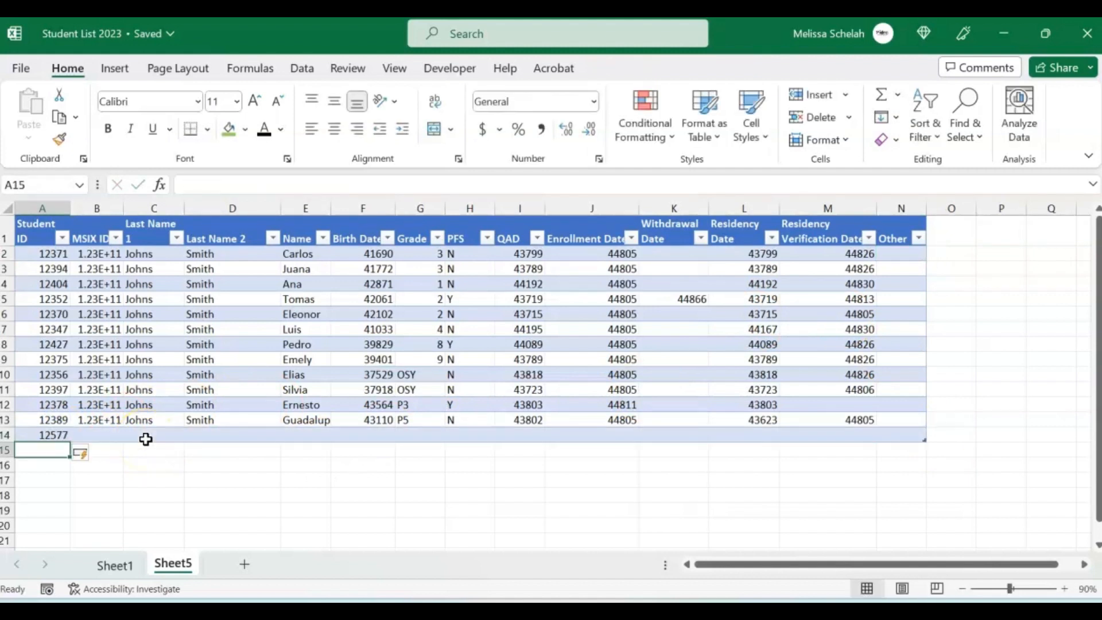
key(Up)
key(Right)
key(Left)
key(Right)
key(Left)
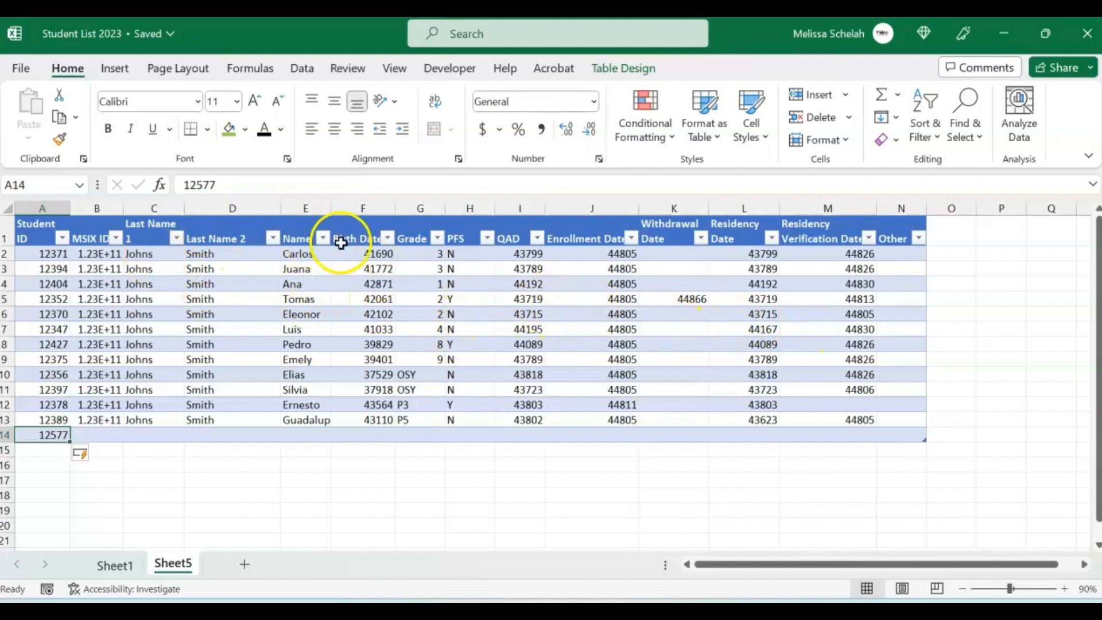
Step: Insert a new table column directly before Birth Date and give it the header Full Name
click(303, 256)
click(163, 268)
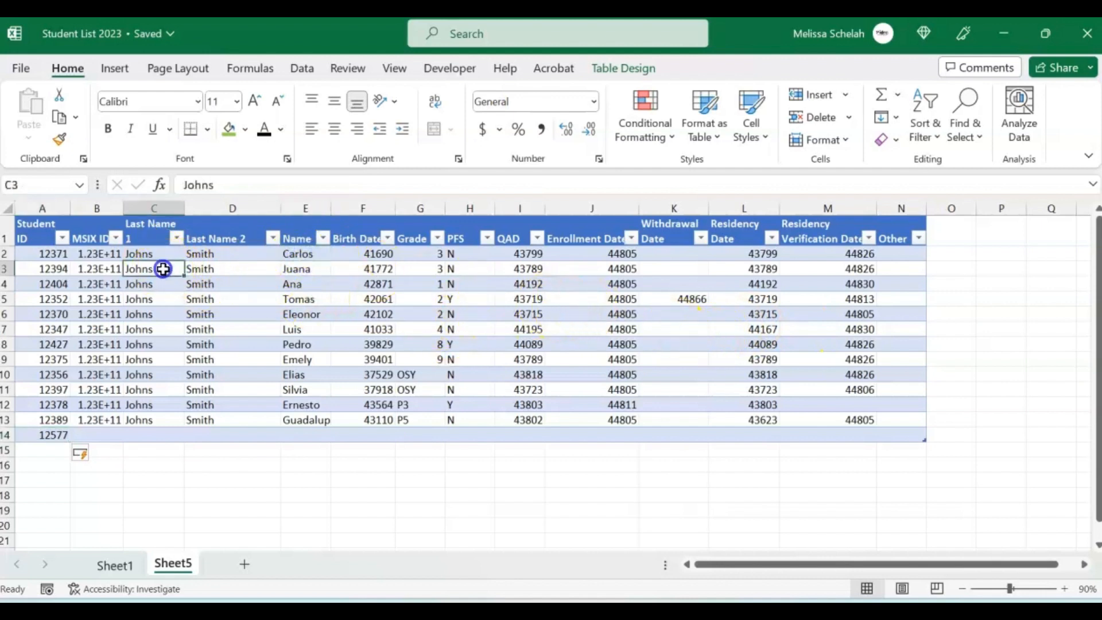
right_click(361, 210)
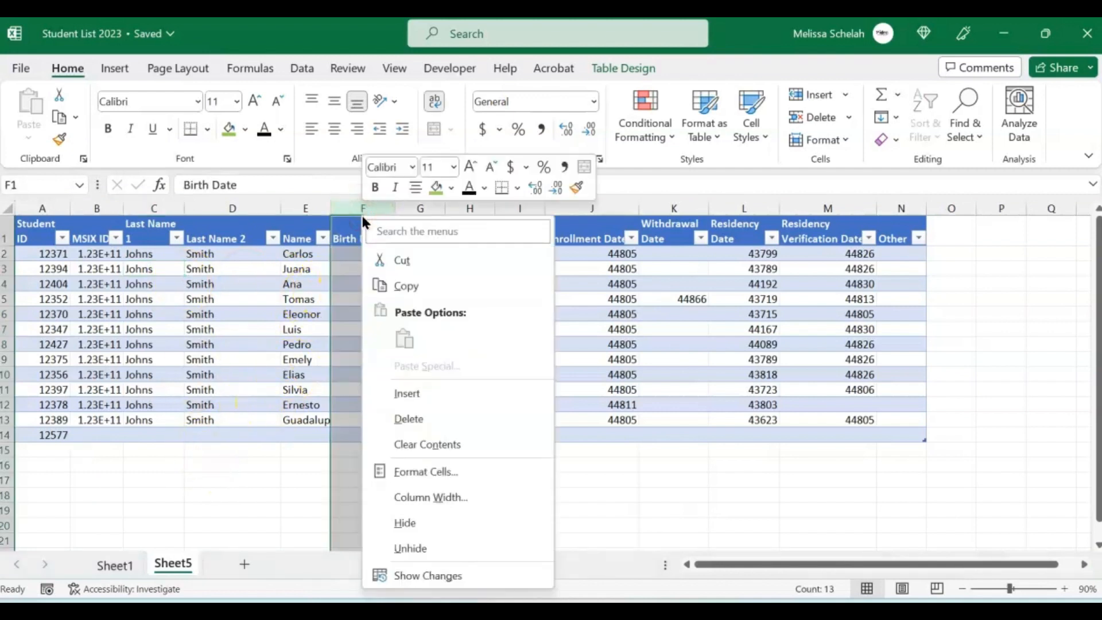
click(403, 392)
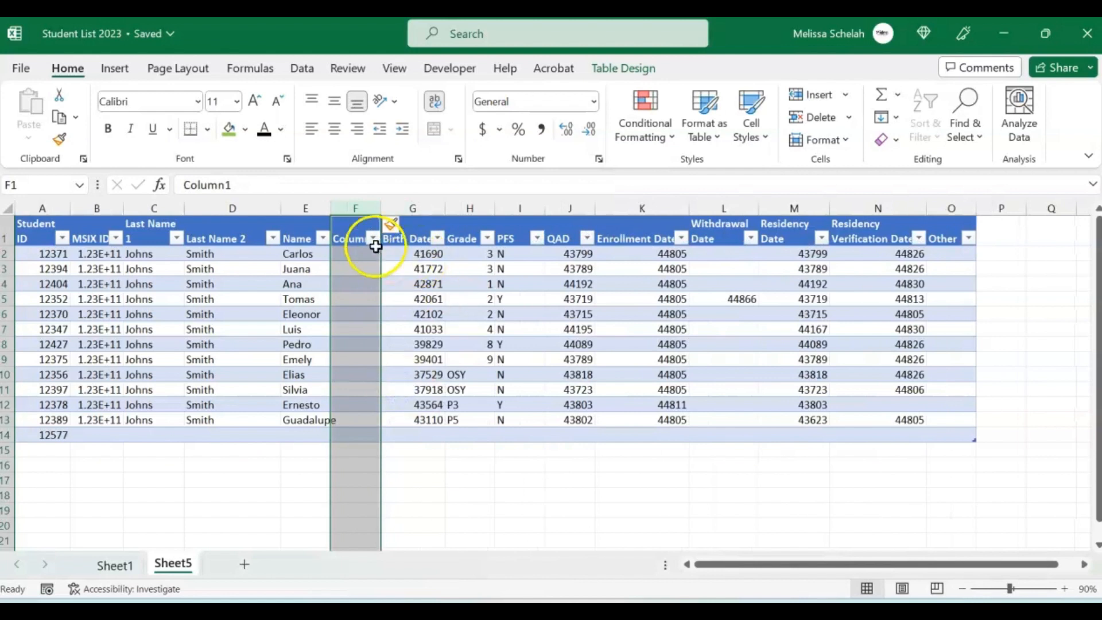
click(377, 245)
text(Full Name)
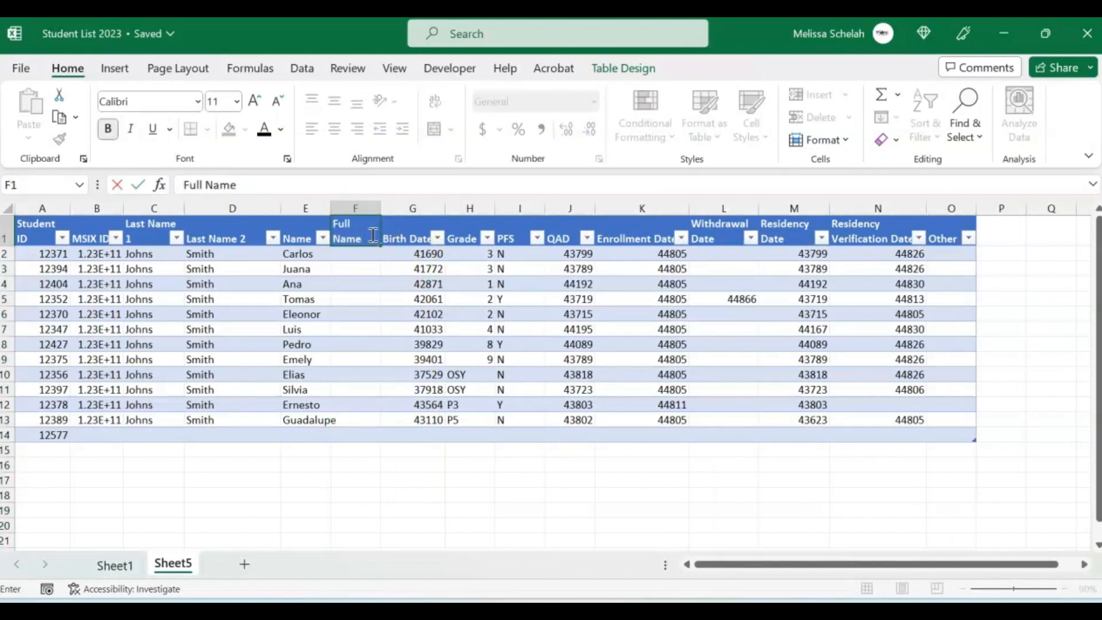
key(Return)
Step: Widen the Full Name column so that a first and last name fit in its cells
drag(379, 210, 496, 198)
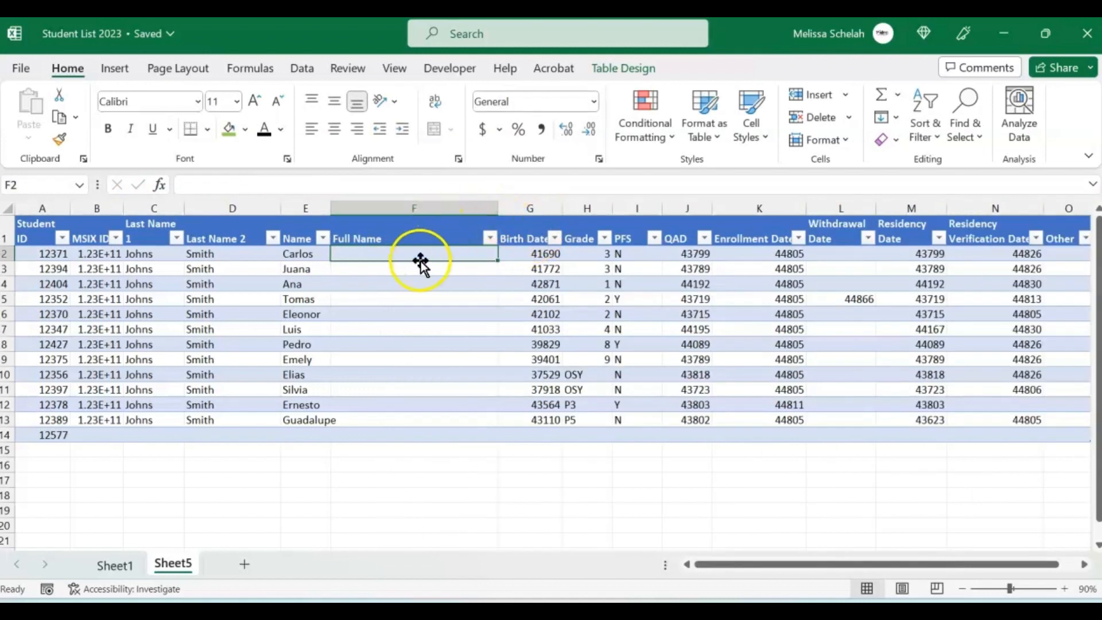
click(459, 208)
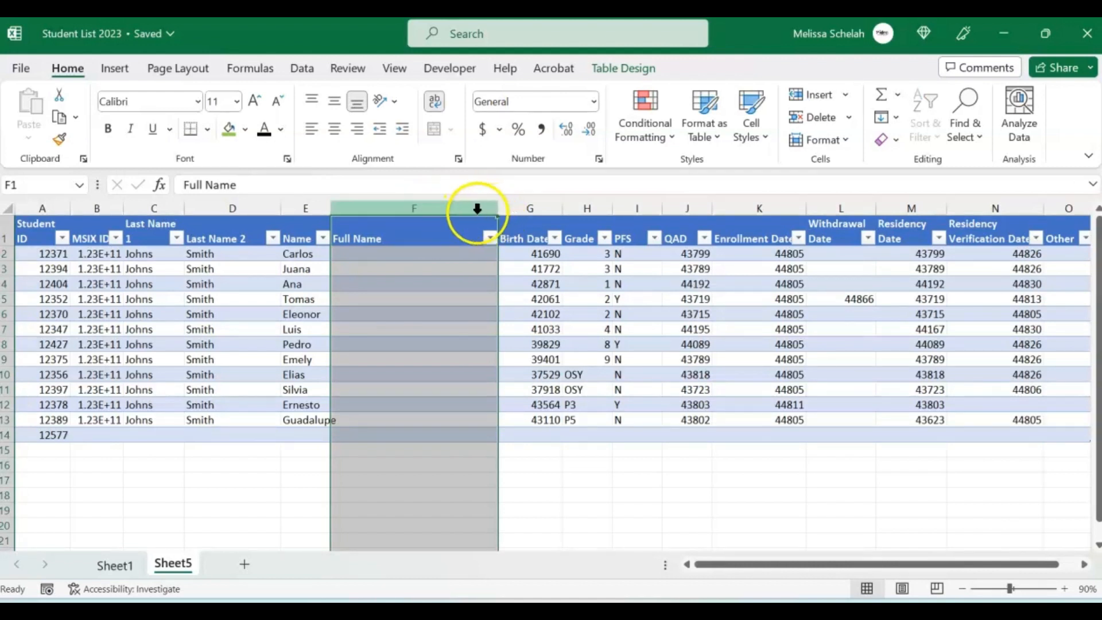
drag(501, 213, 502, 209)
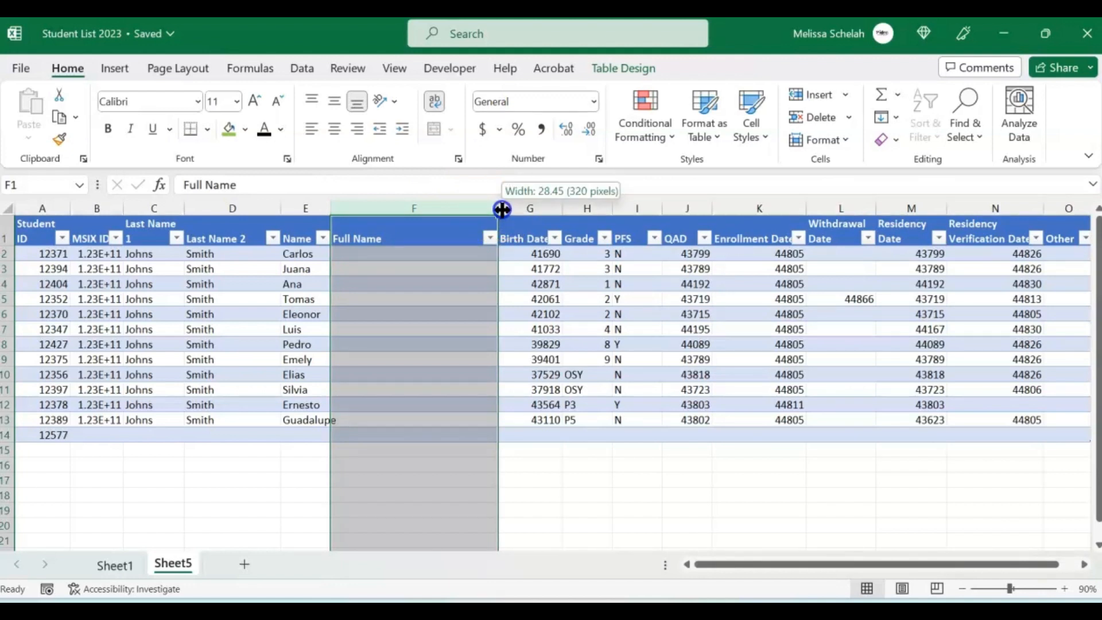
drag(502, 210, 481, 223)
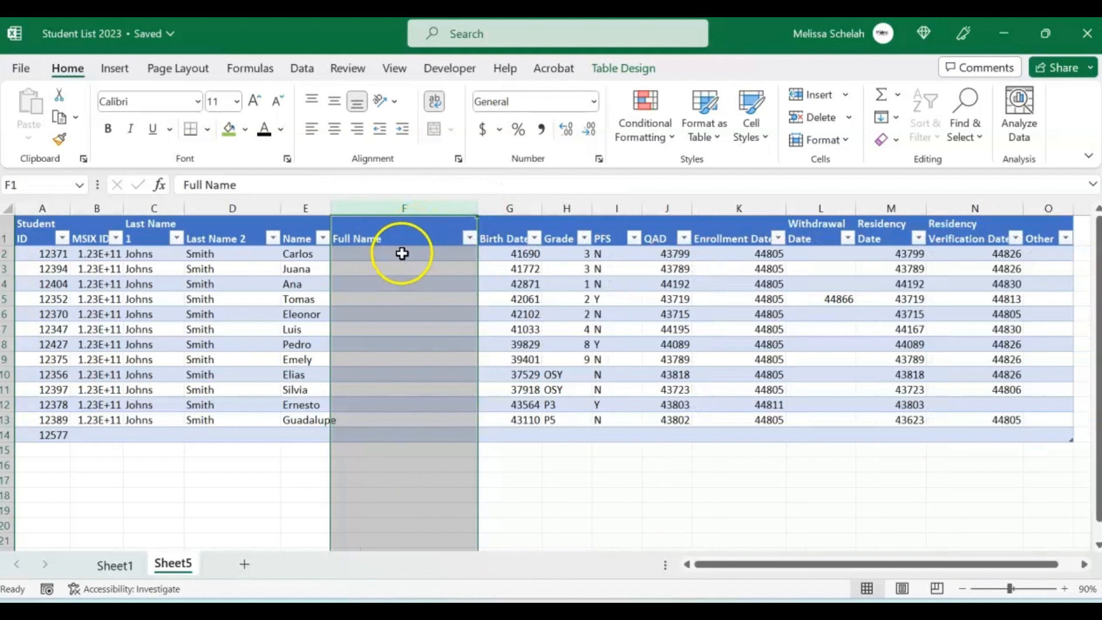
click(376, 257)
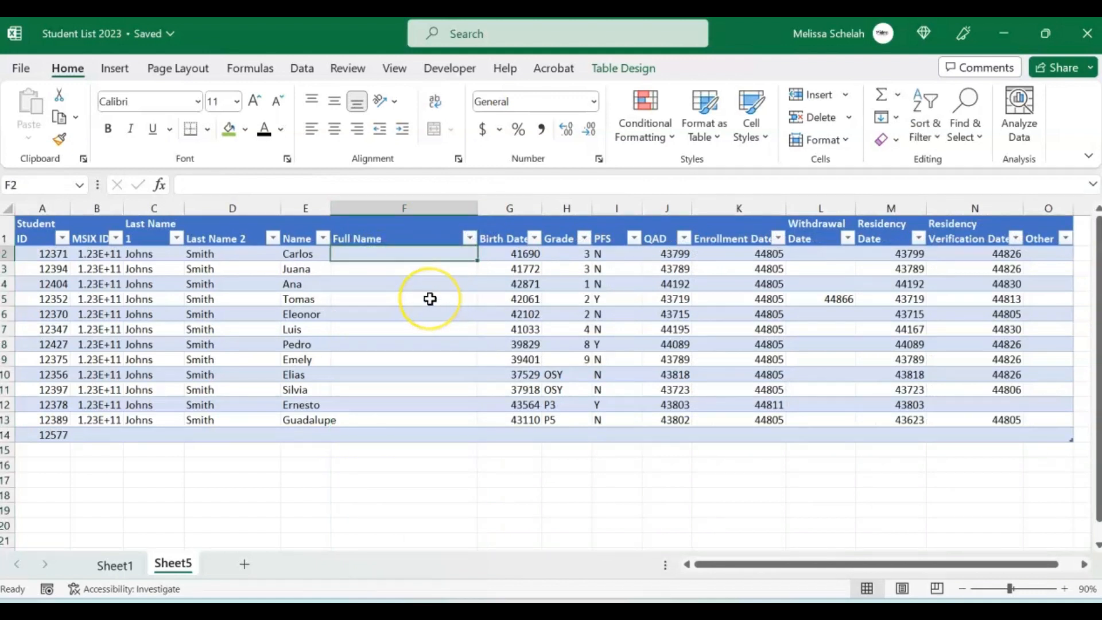
text(=)
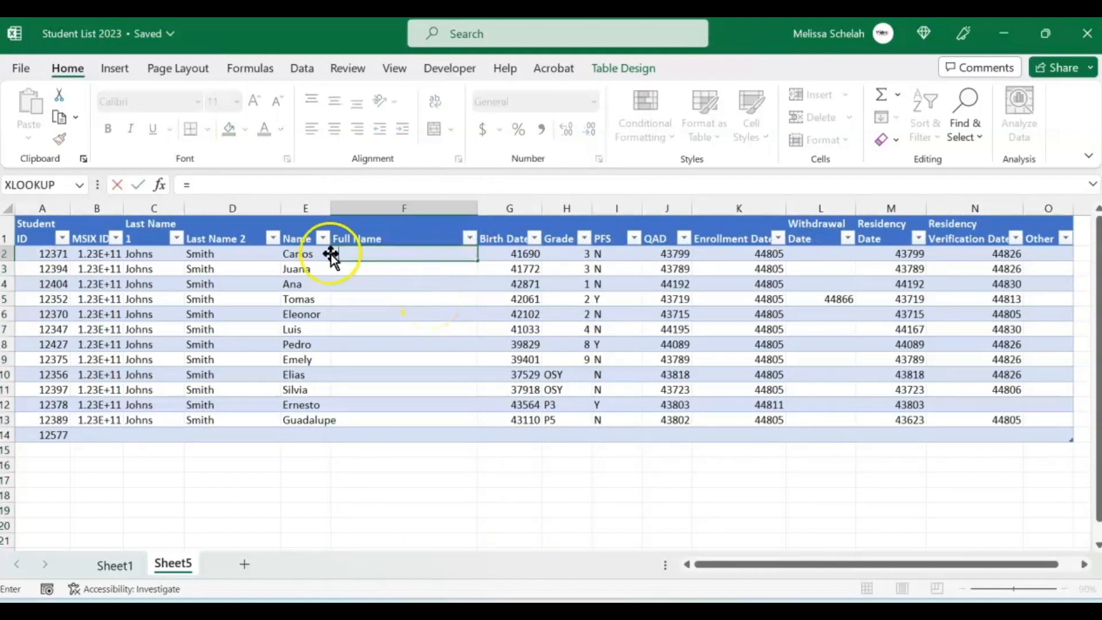
click(302, 252)
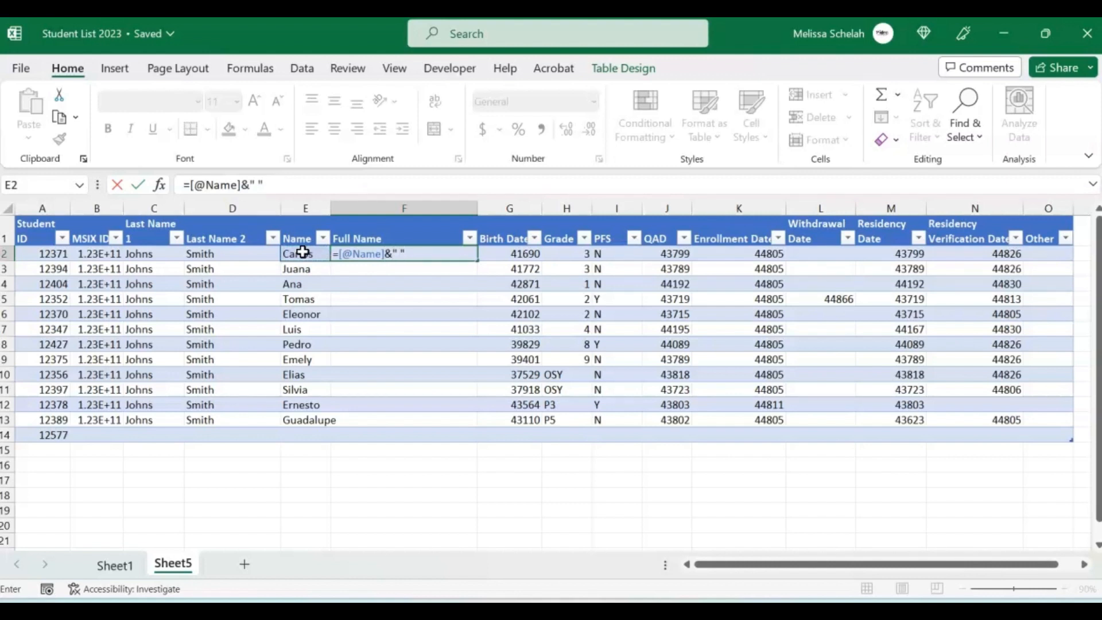
click(156, 252)
key(Return)
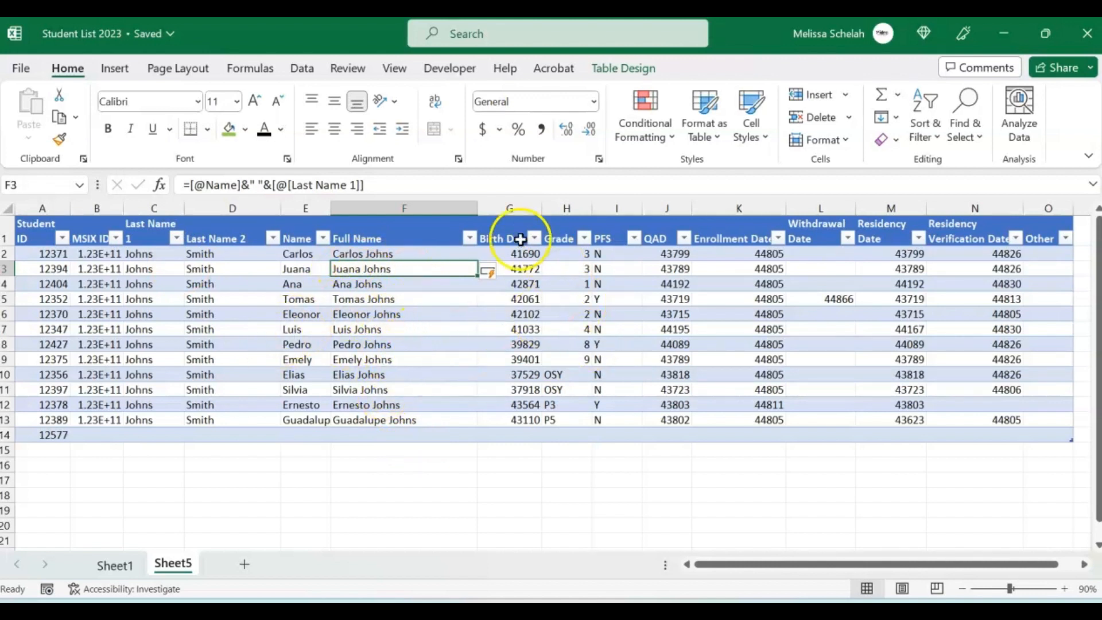
drag(475, 209, 456, 210)
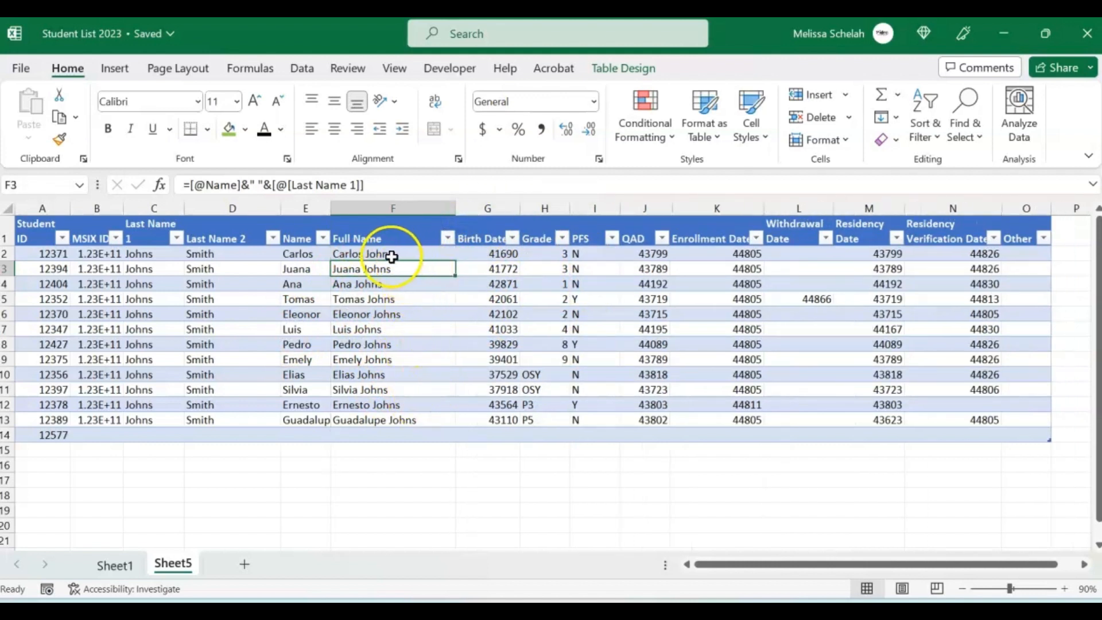
Step: Replace the Full Name formulas in F2:F13 with their values by copying the cells and pasting values only over them
drag(390, 256, 407, 424)
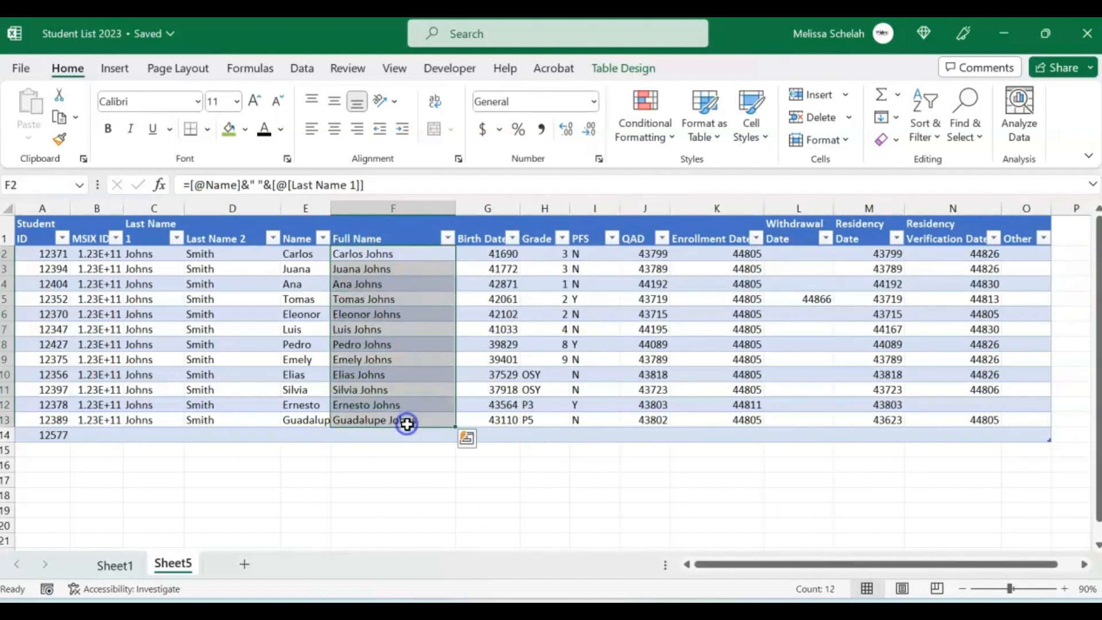
key(ctrl+q)
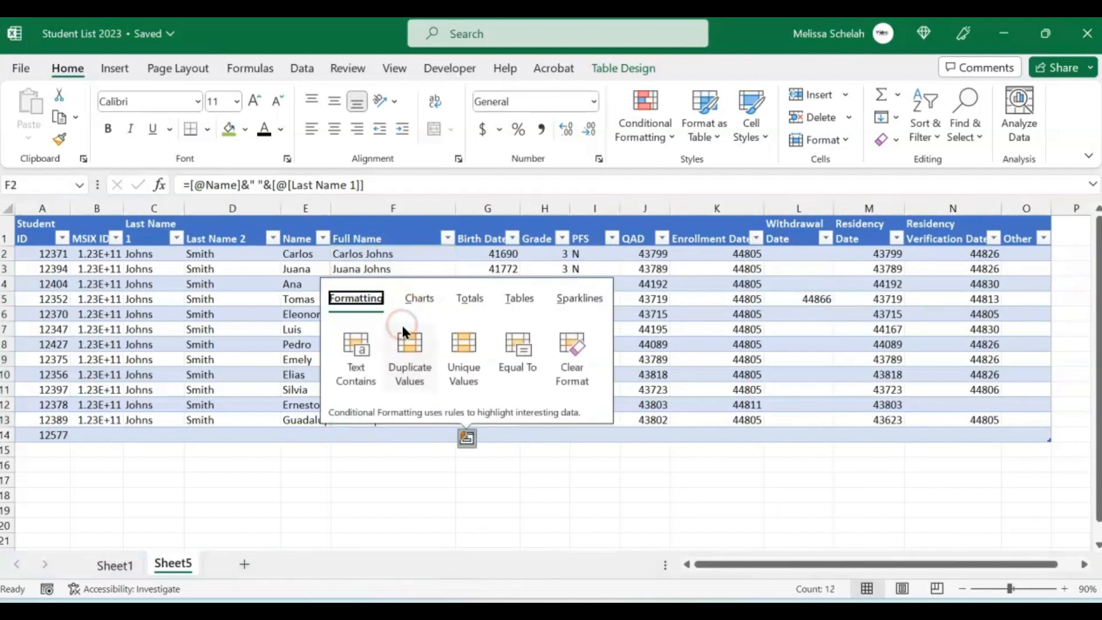
click(397, 275)
right_click(383, 264)
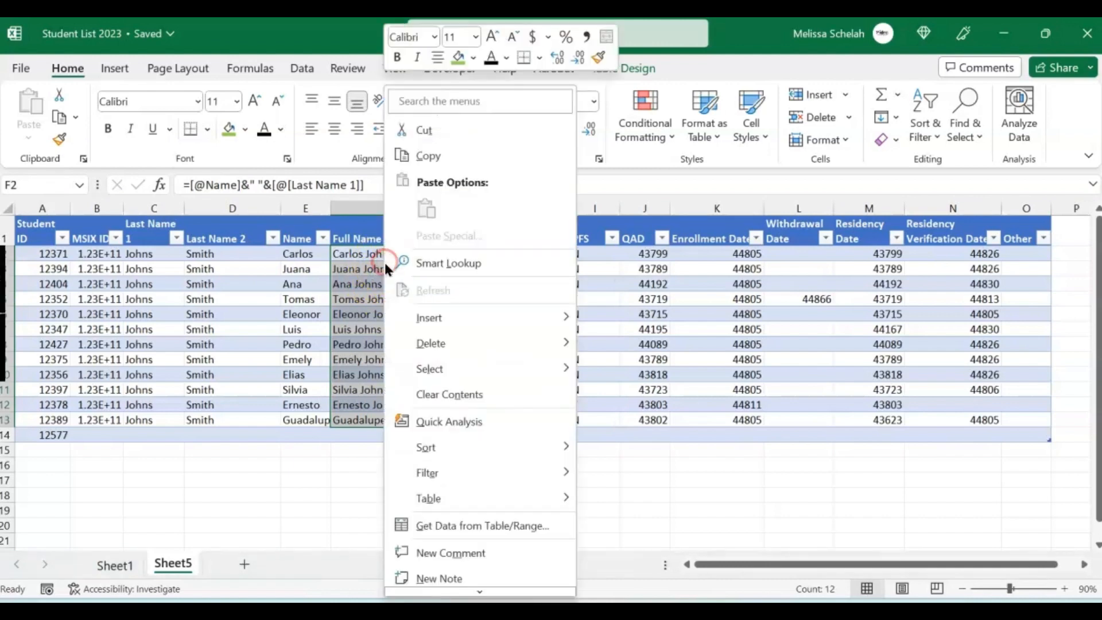
click(428, 156)
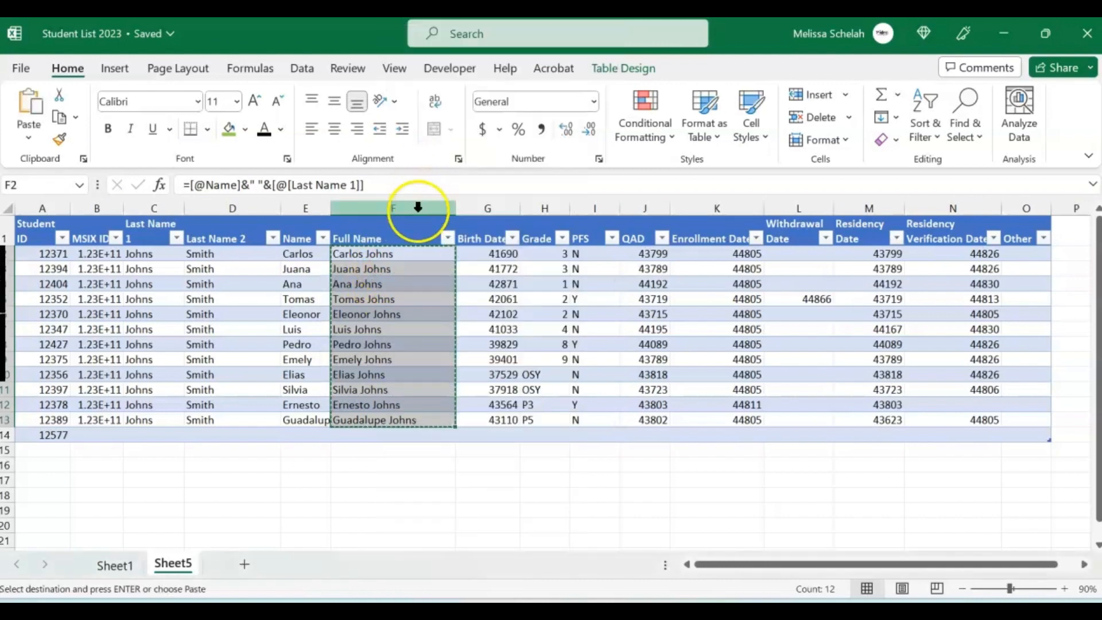
right_click(394, 251)
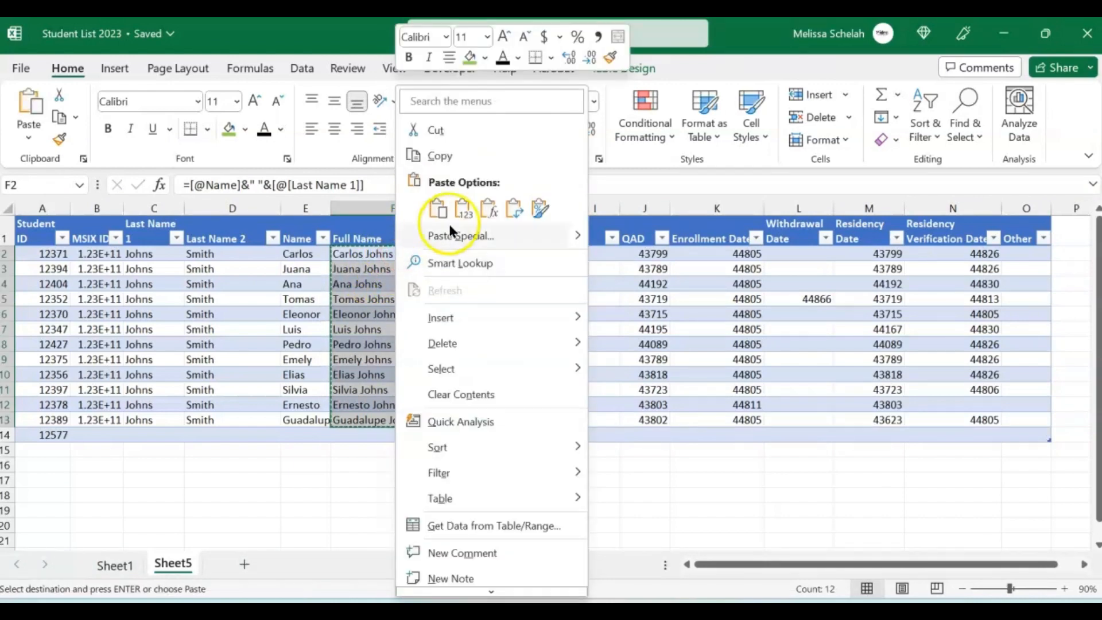
click(463, 209)
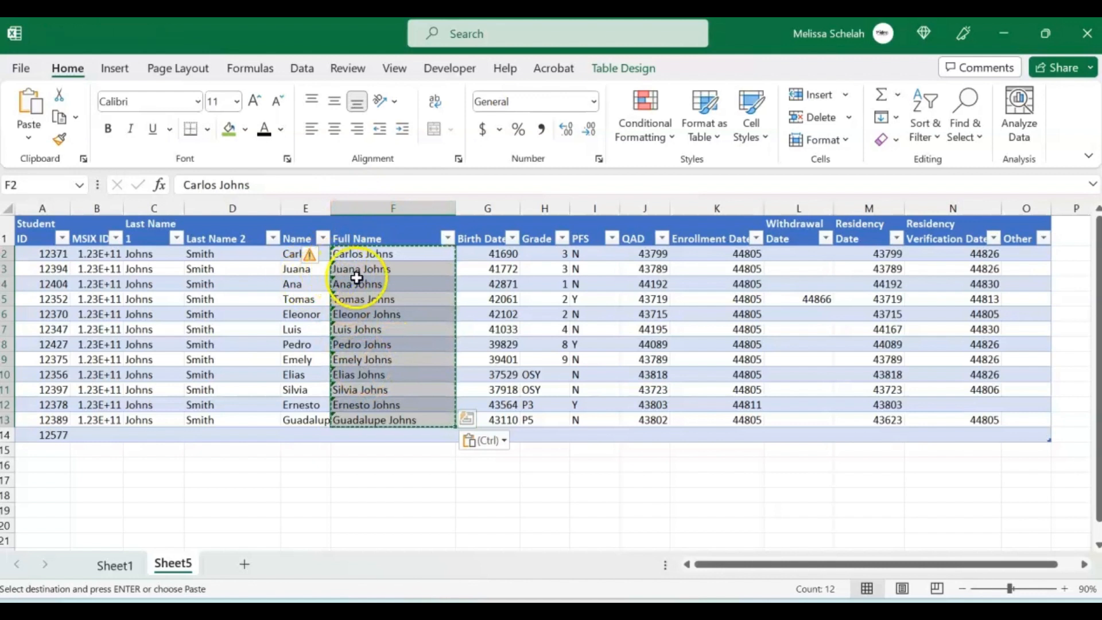
key(Escape)
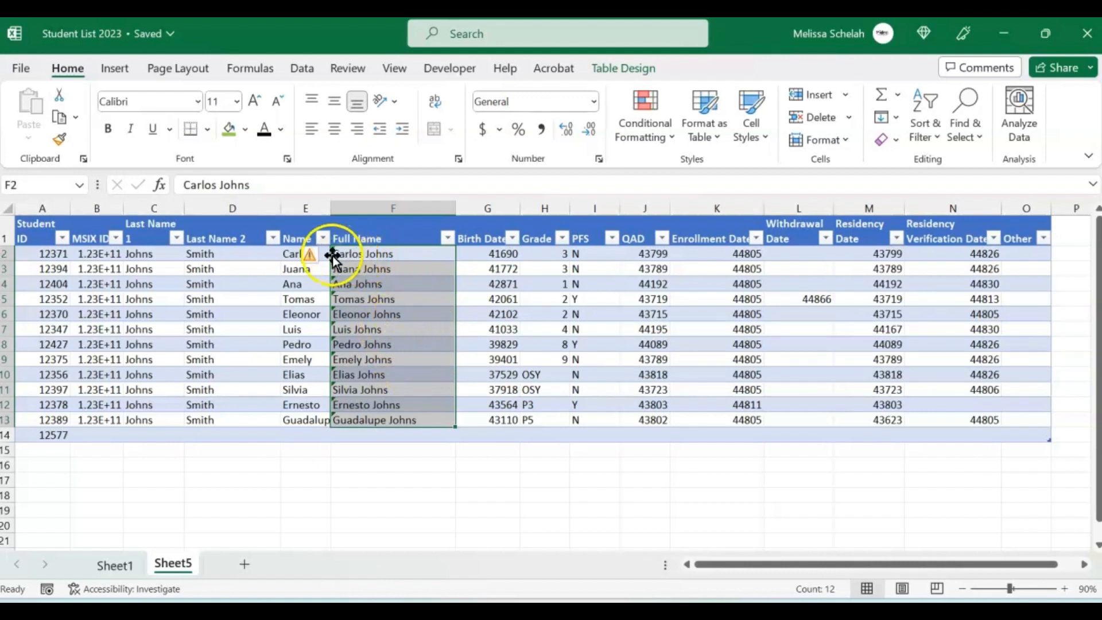
Step: Ignore the inconsistent calculated column formula error for the Full Name cells and check the contents of F2 and F4
click(311, 256)
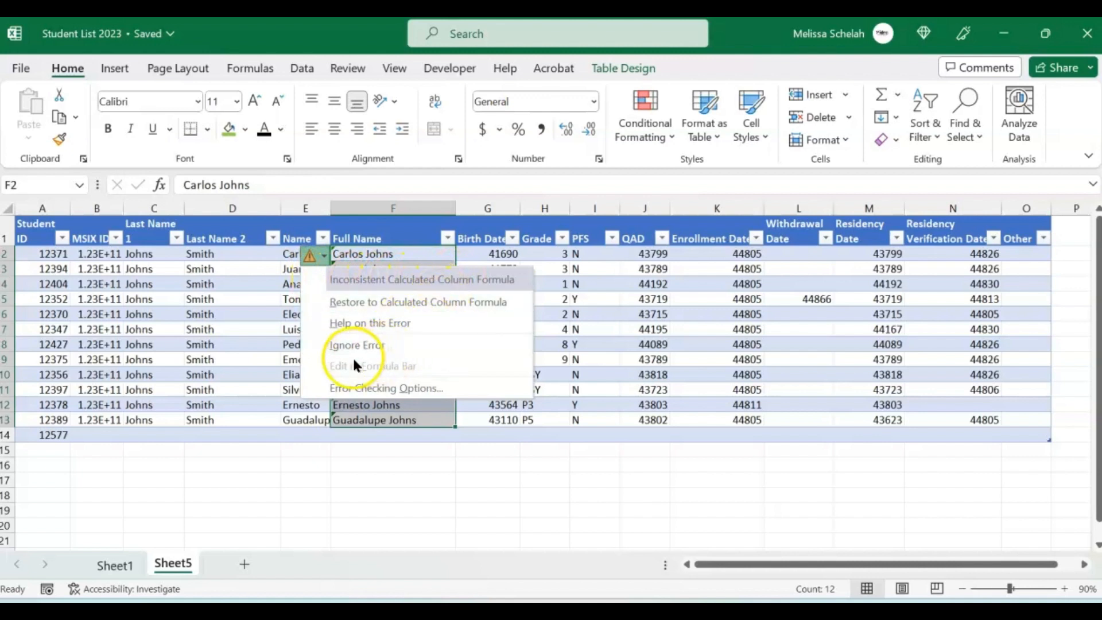
click(382, 344)
click(366, 254)
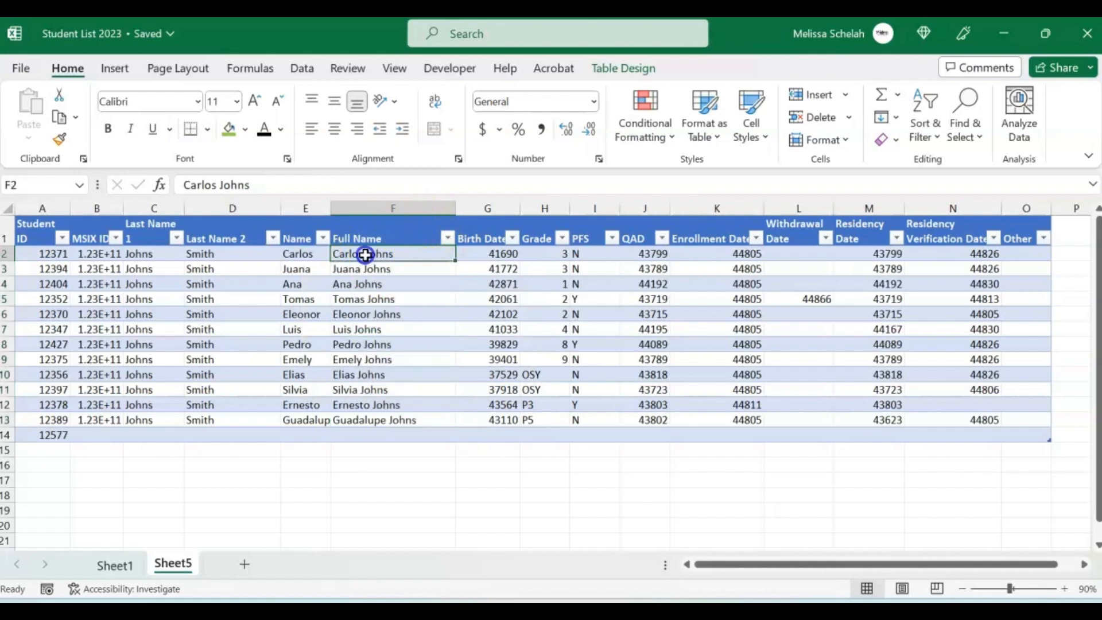
click(355, 285)
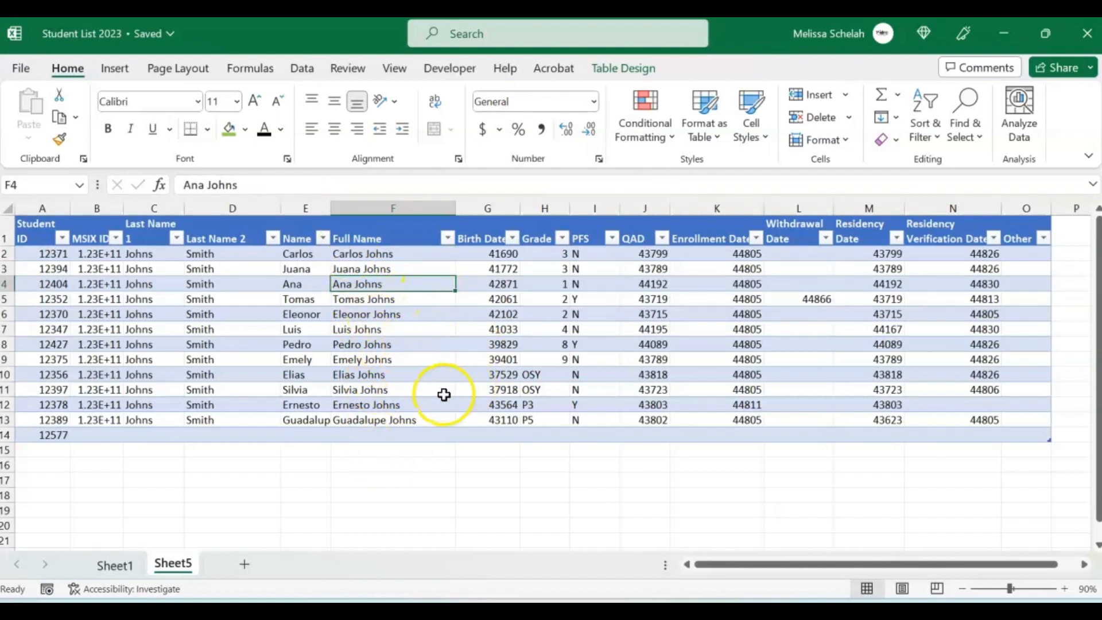
Step: Center the entire Grade column and the data cells of the PFS column horizontally
click(548, 210)
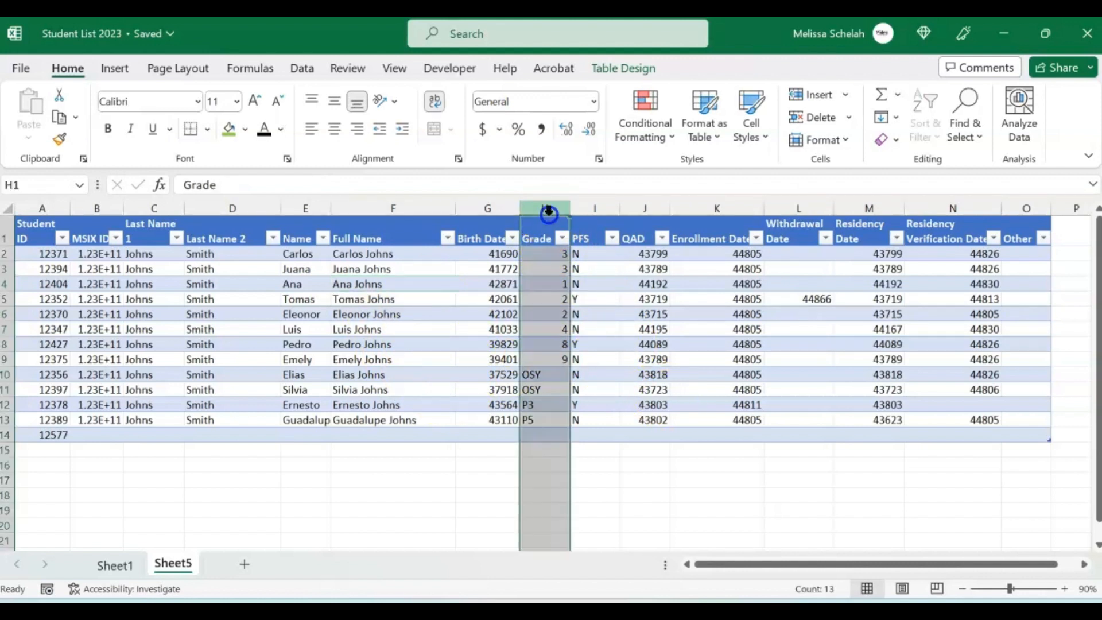
click(334, 131)
click(591, 219)
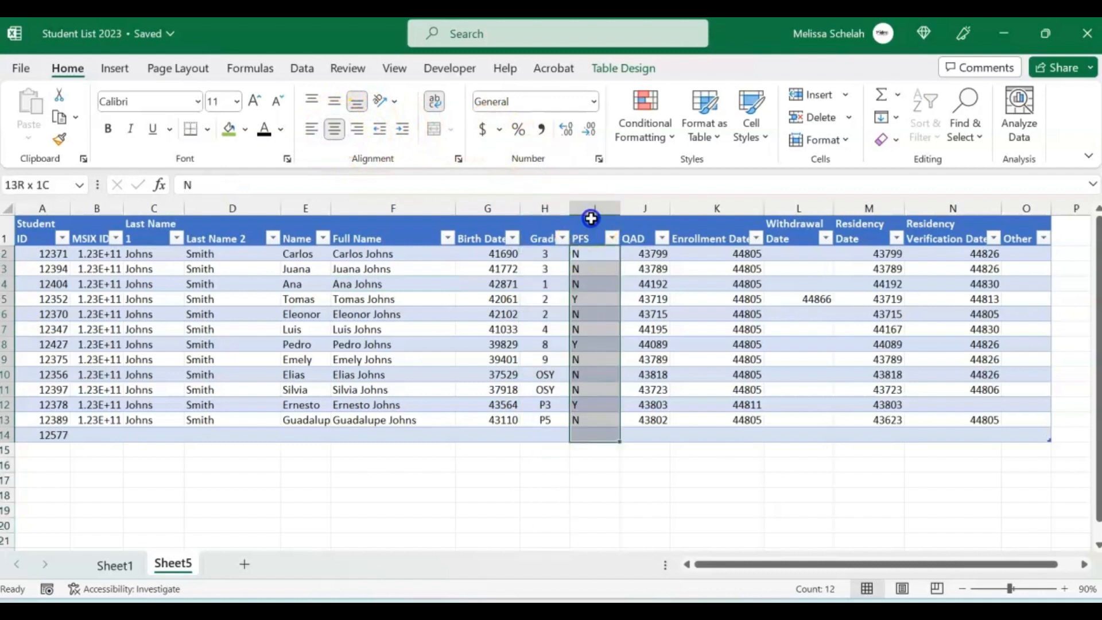
click(336, 126)
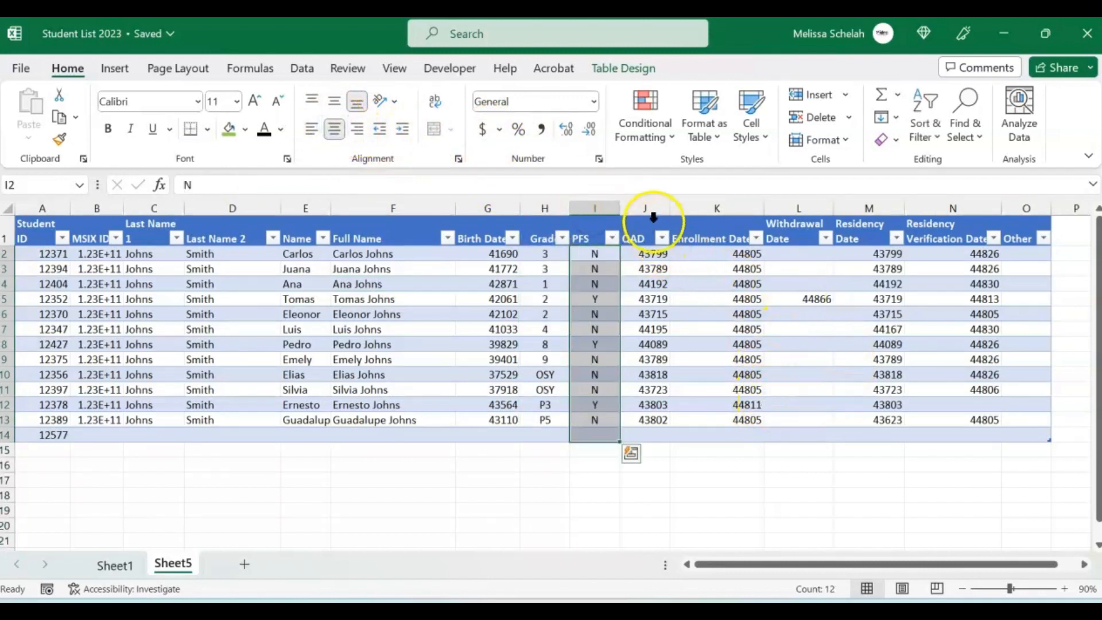
Step: Apply the Short Date format to the QAD through Residency Verification Date columns and to the Birth Date column
drag(644, 205, 954, 216)
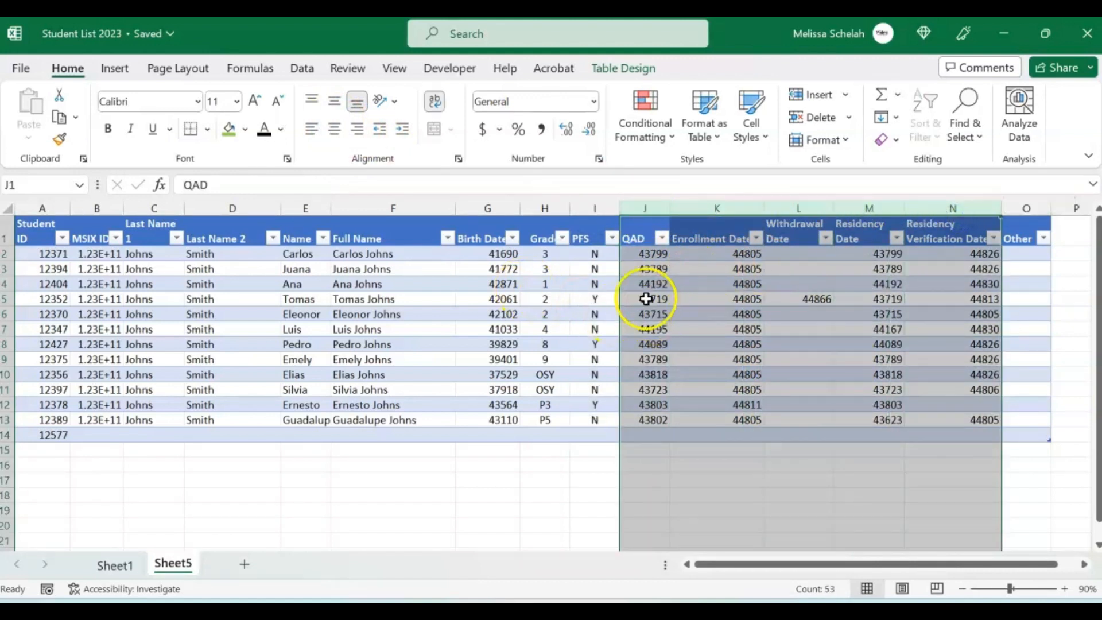
click(594, 102)
click(576, 290)
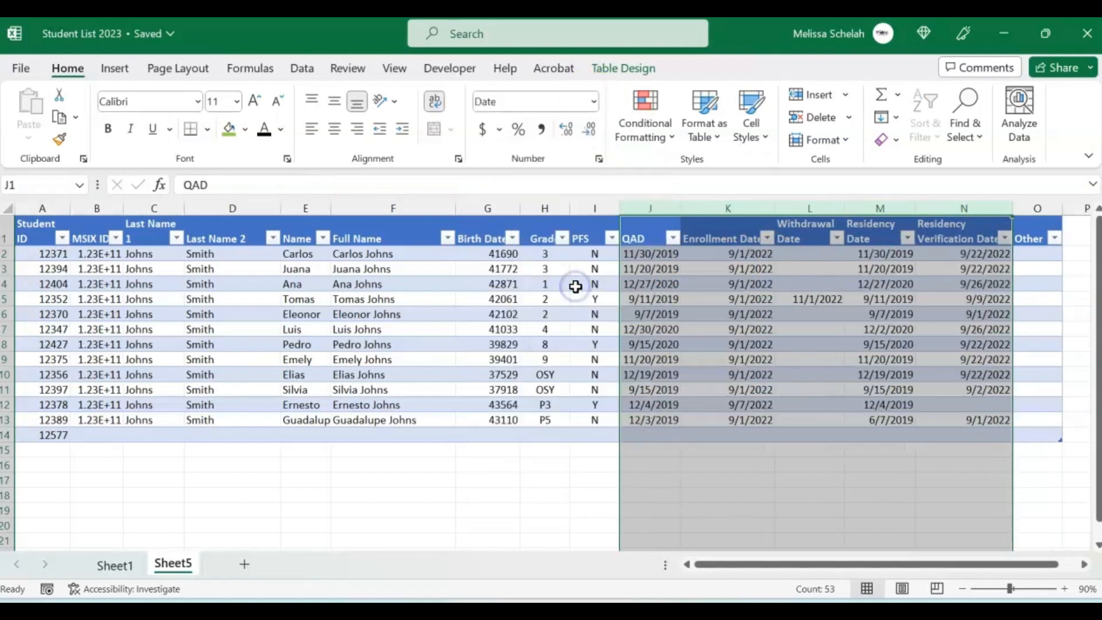
click(489, 208)
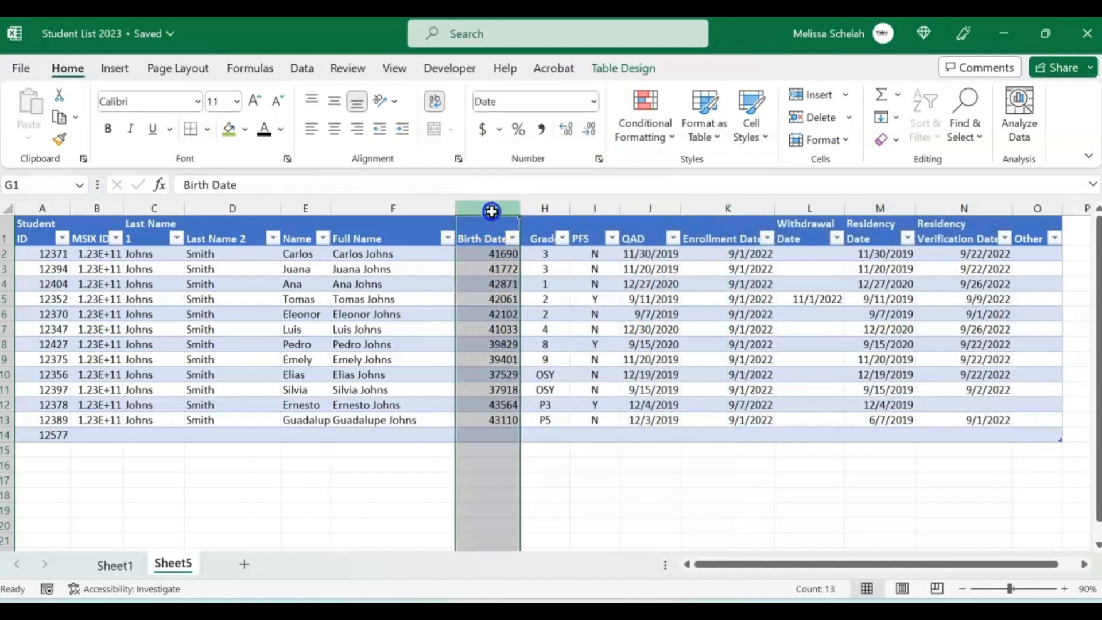
click(594, 101)
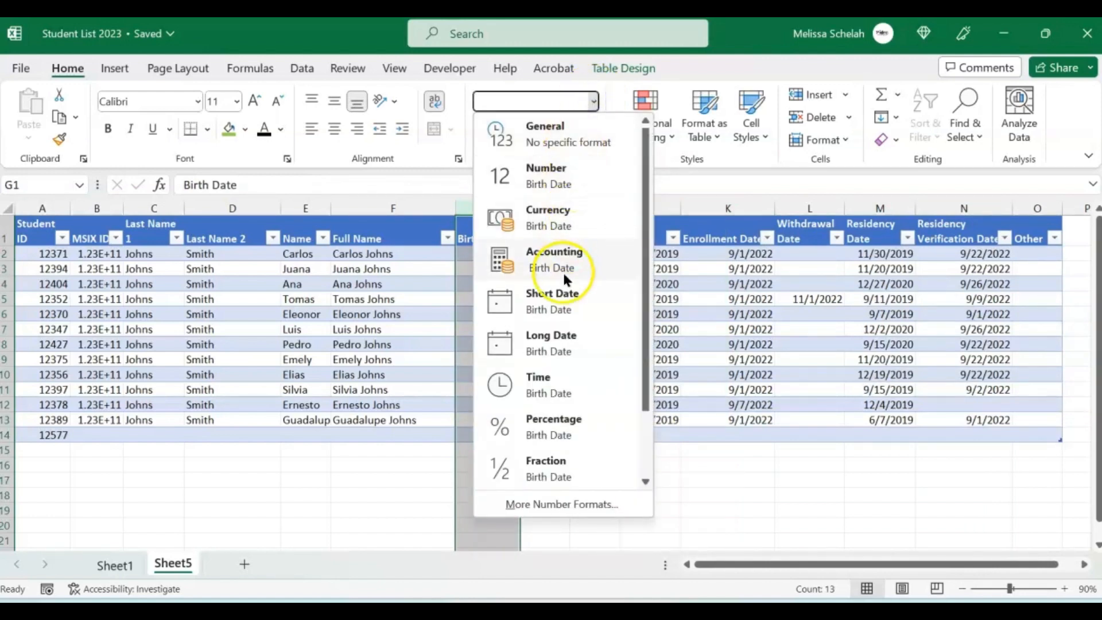
click(562, 291)
Step: Widen the MSIX ID column and format it as Number without decimal places
click(98, 253)
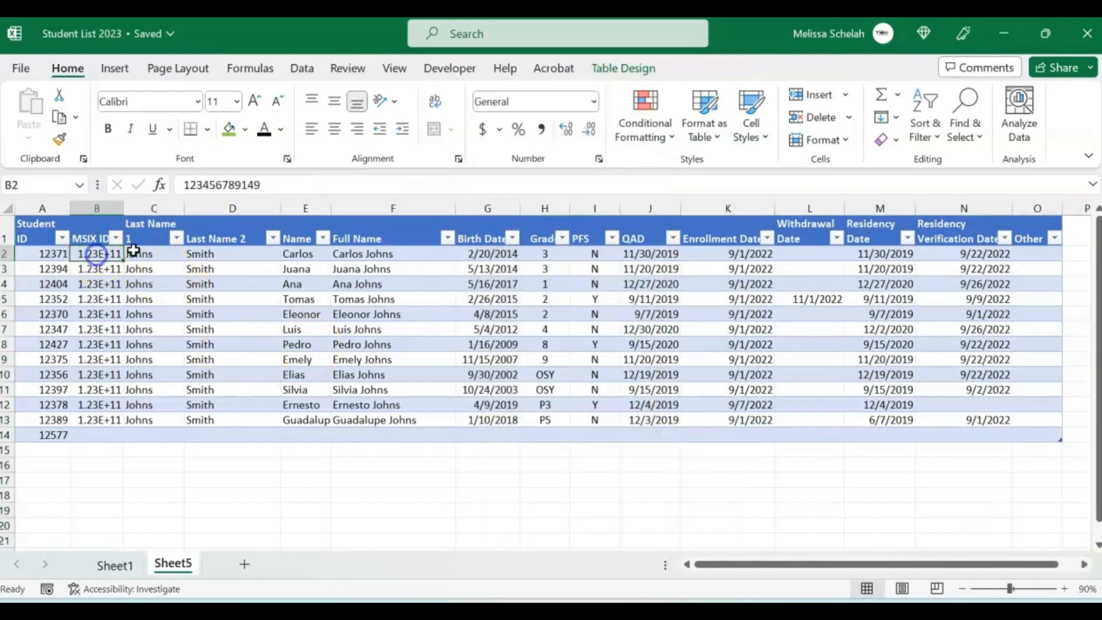
drag(124, 211, 205, 212)
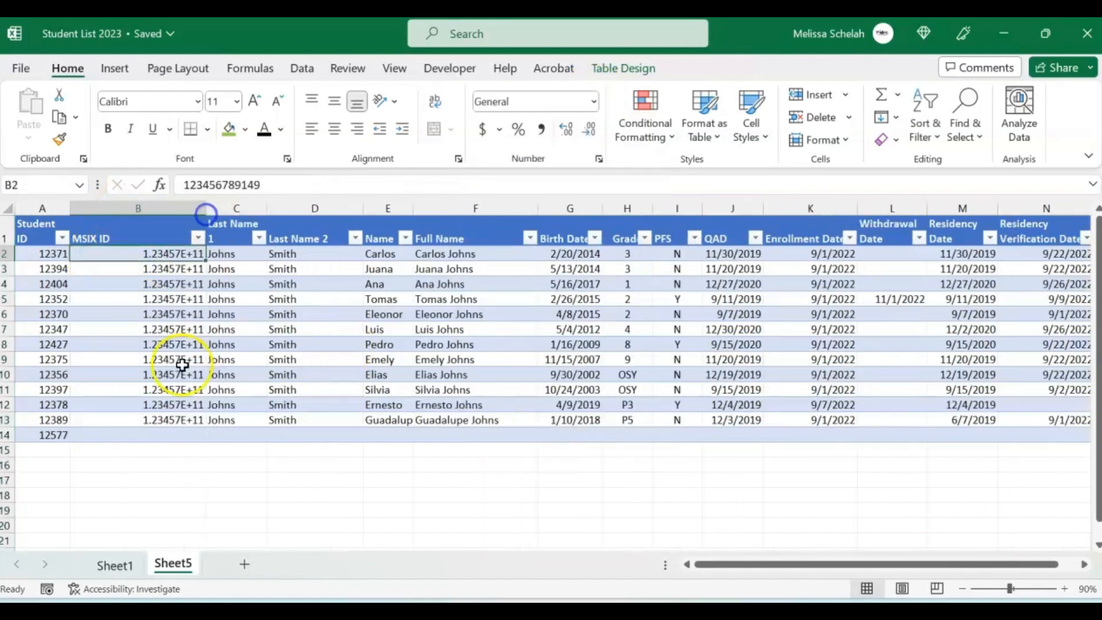
click(130, 208)
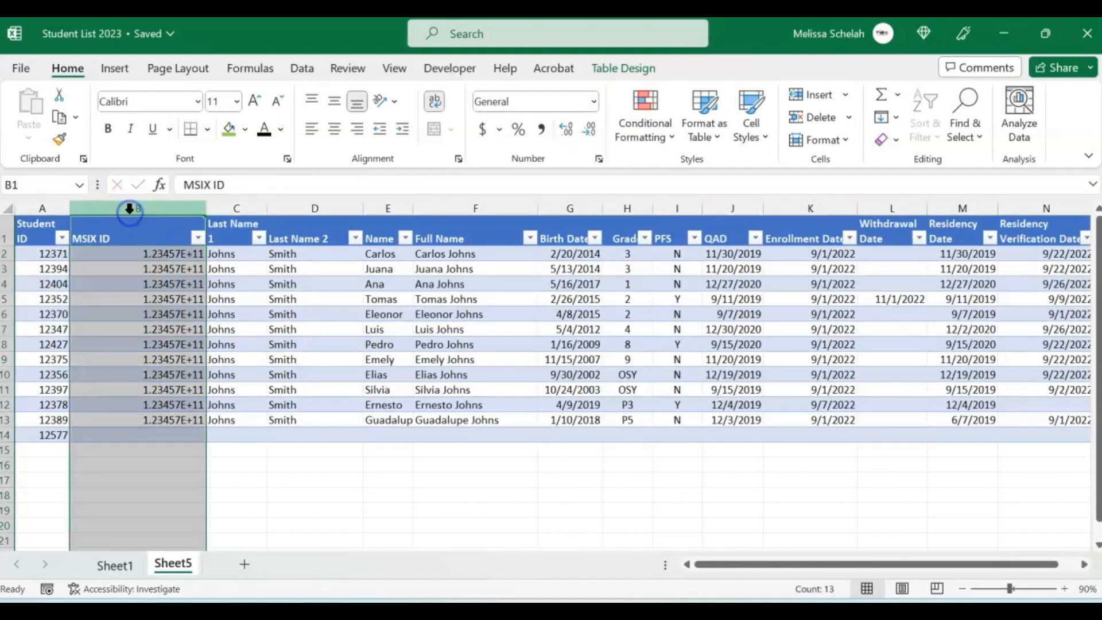
click(593, 103)
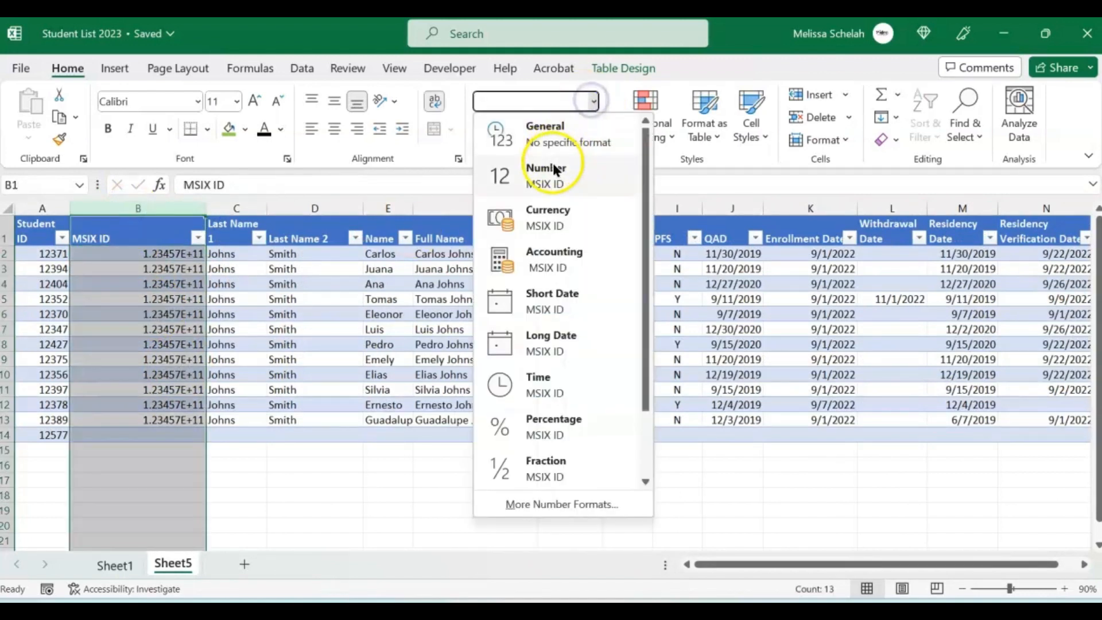
click(553, 164)
click(590, 128)
click(589, 128)
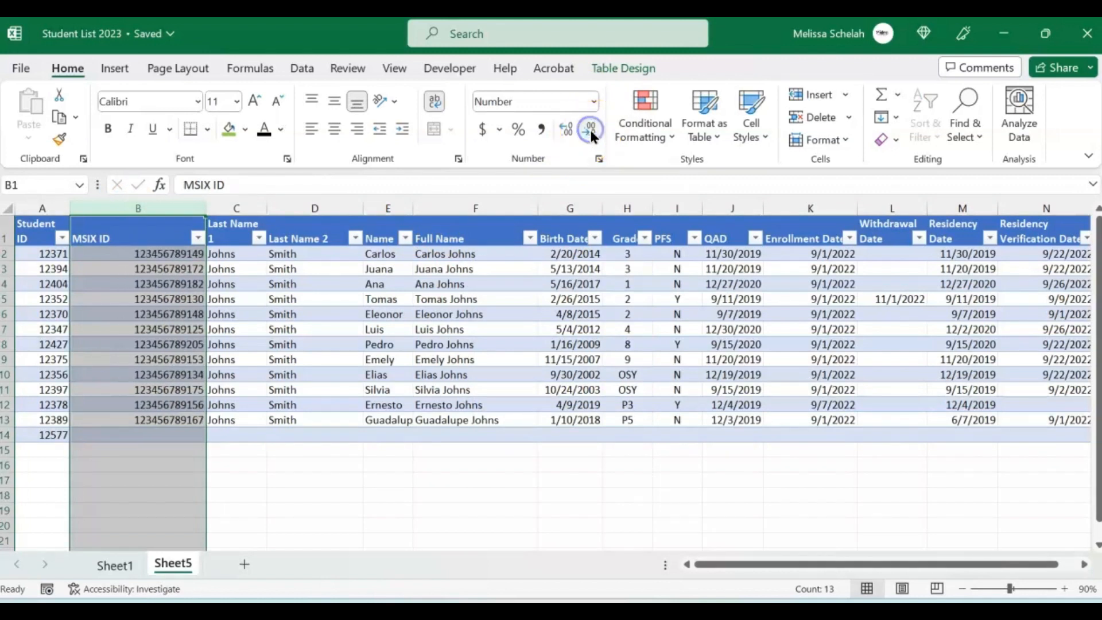
Step: Autofit the MSIX ID column width and center the entire Student ID column horizontally
double_click(206, 208)
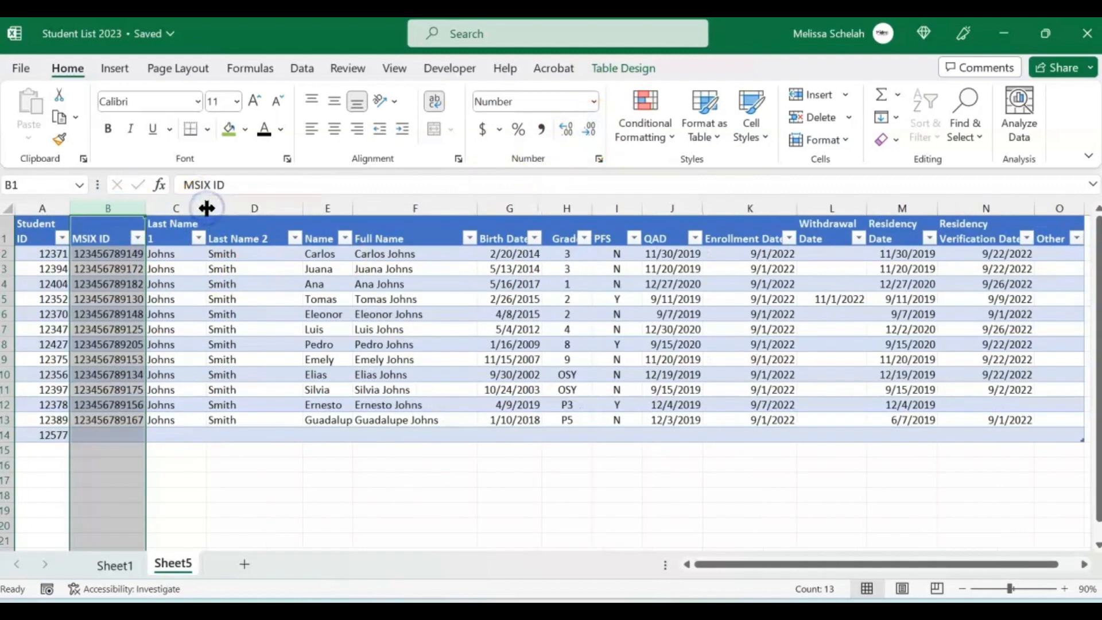
click(98, 329)
click(49, 210)
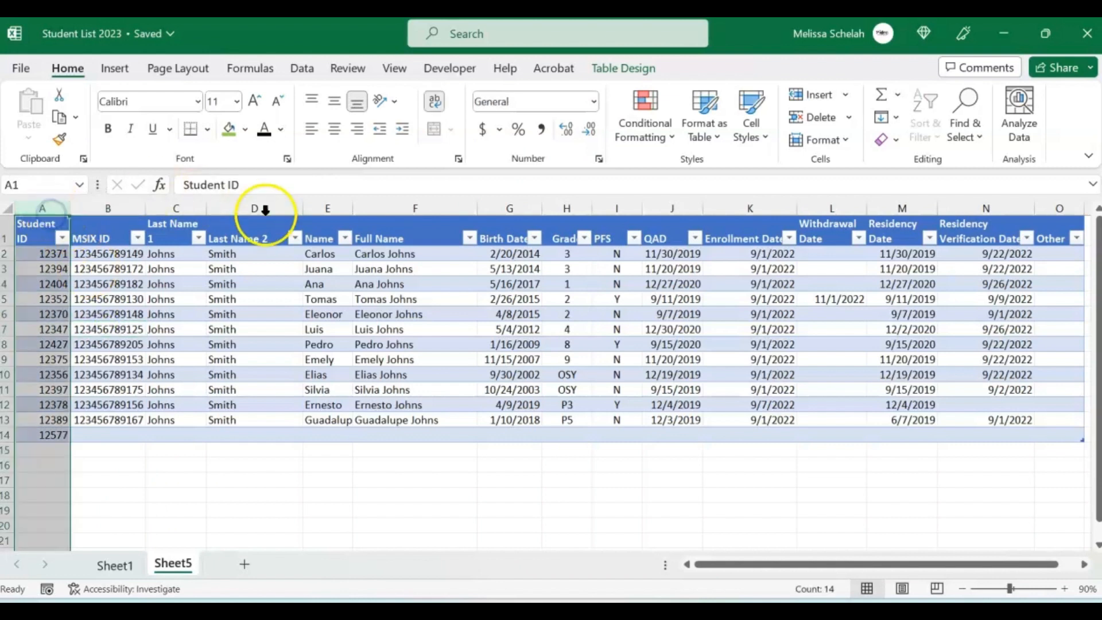
click(337, 129)
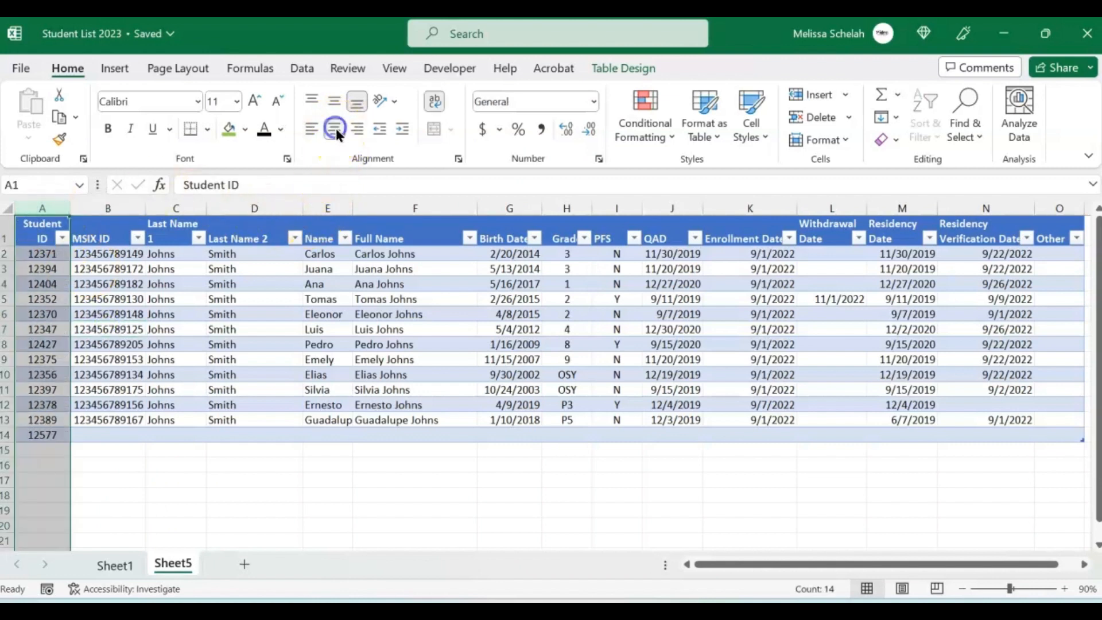
Step: Narrow the Last Name 2 and Full Name columns
click(248, 355)
drag(306, 215, 273, 217)
drag(443, 209, 401, 223)
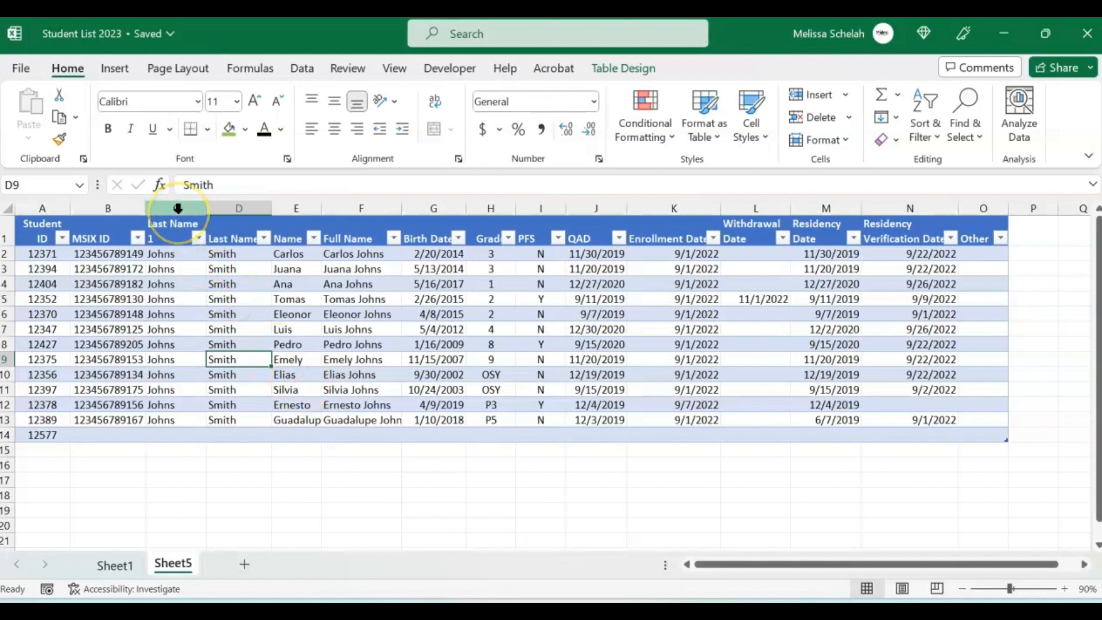
Step: Delete the Last Name 1, Last Name 2 and Name columns from the sheet
drag(178, 208, 290, 210)
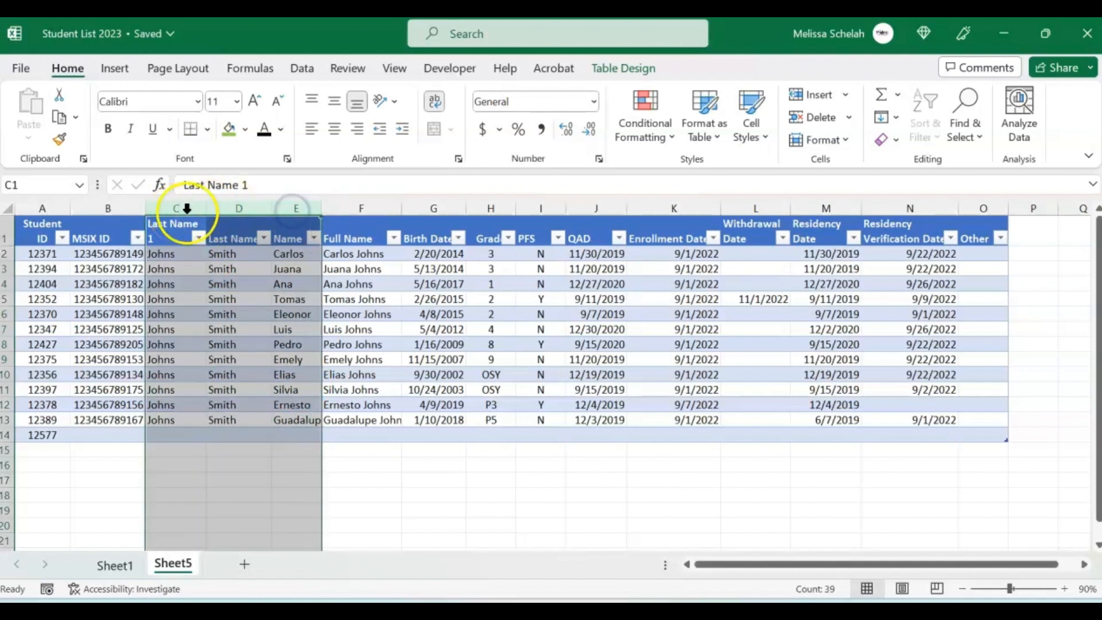
right_click(289, 210)
click(370, 410)
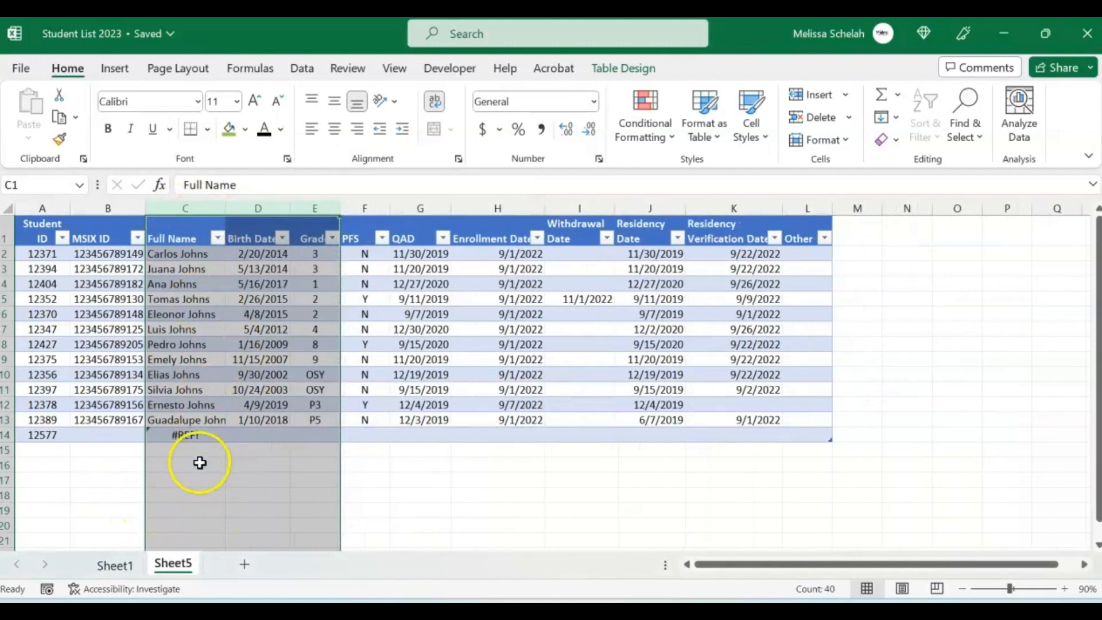
Step: Clear the broken #REF! formula from Full Name cell C14
click(184, 435)
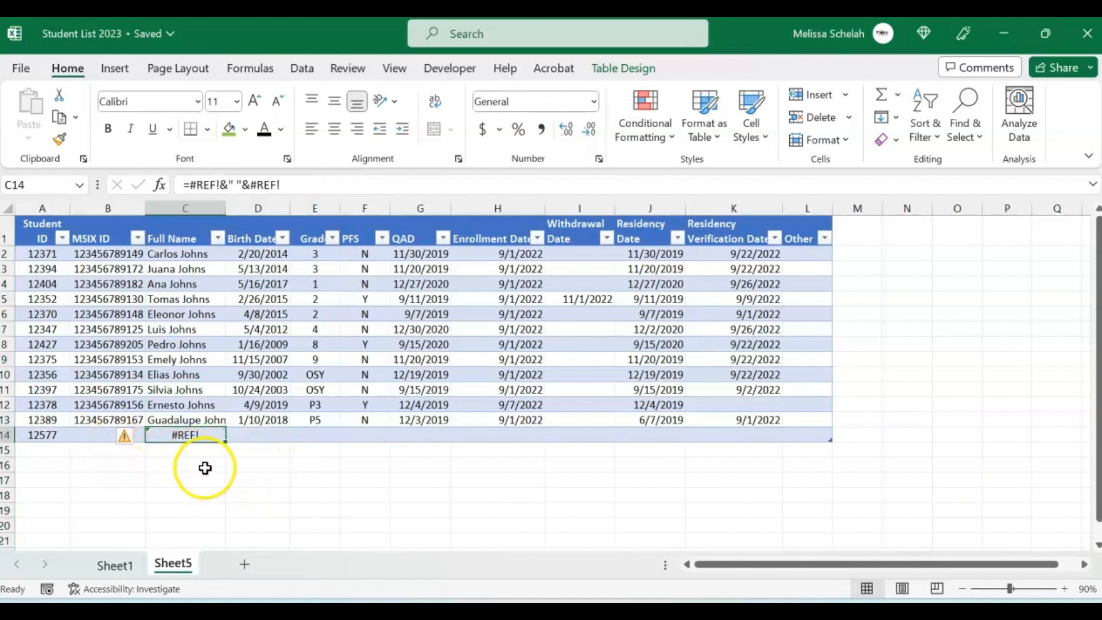
key(Delete)
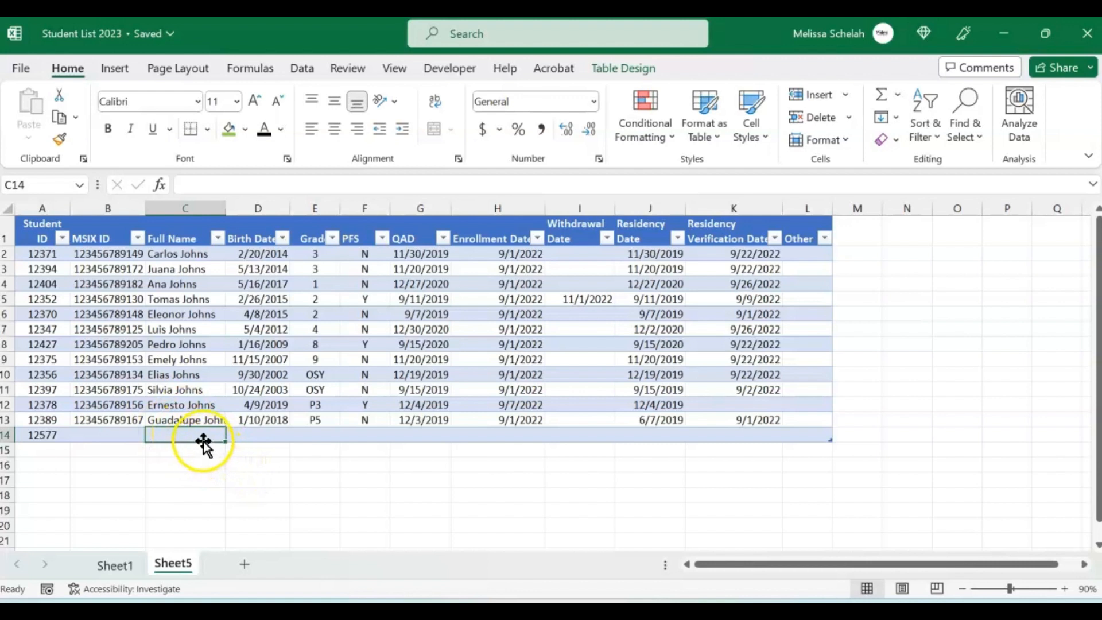
key(ctrl+z)
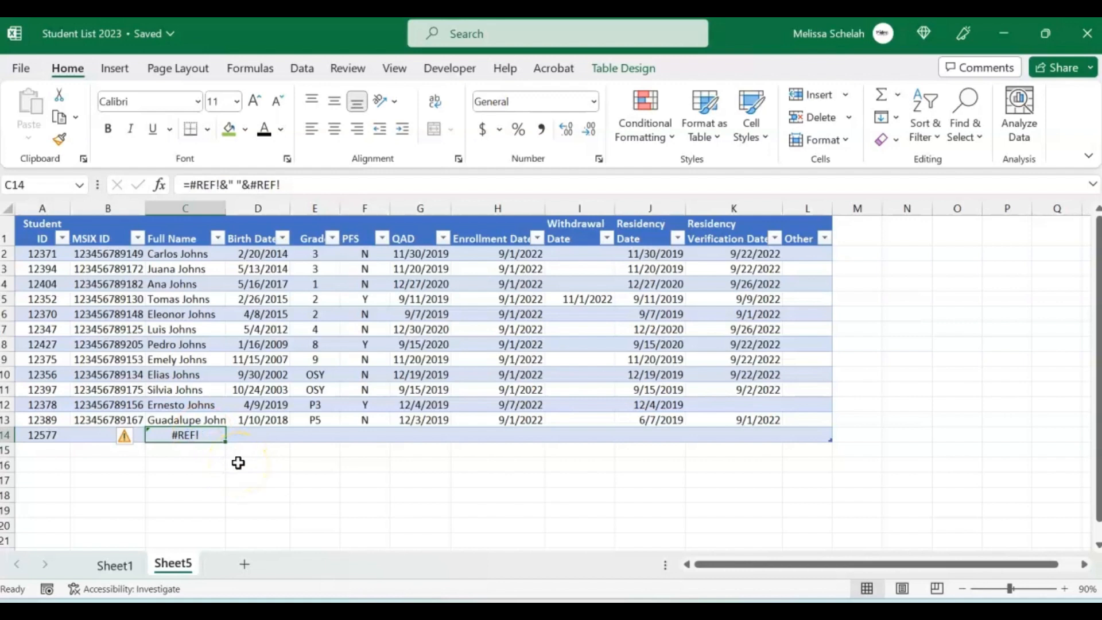
key(Delete)
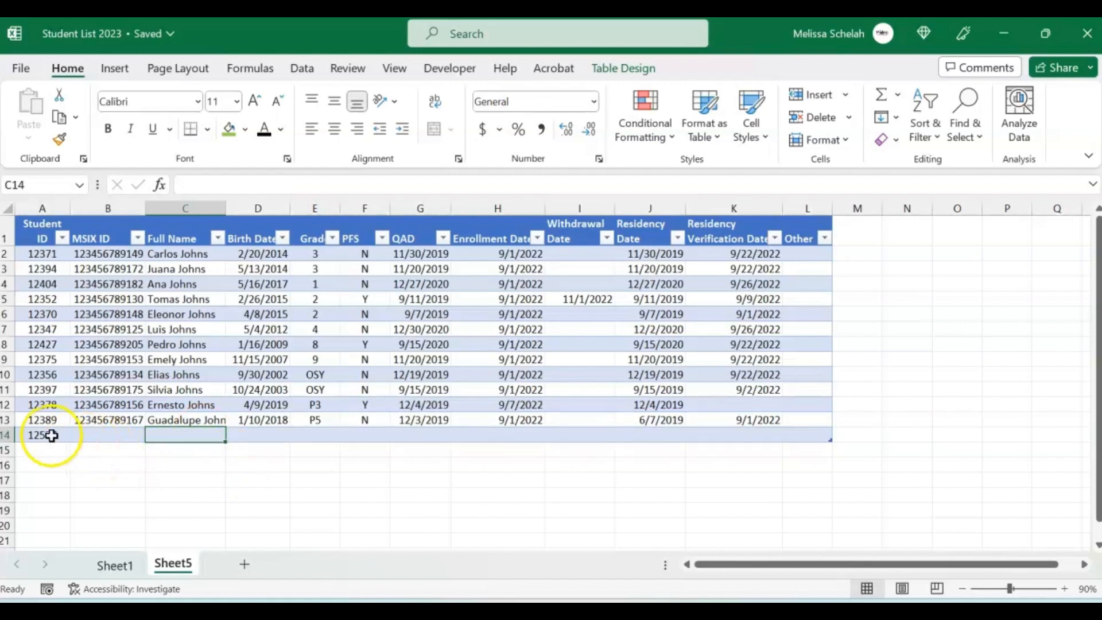
Step: Delete the entire incomplete row 14 below the last full student record
click(12, 437)
click(5, 435)
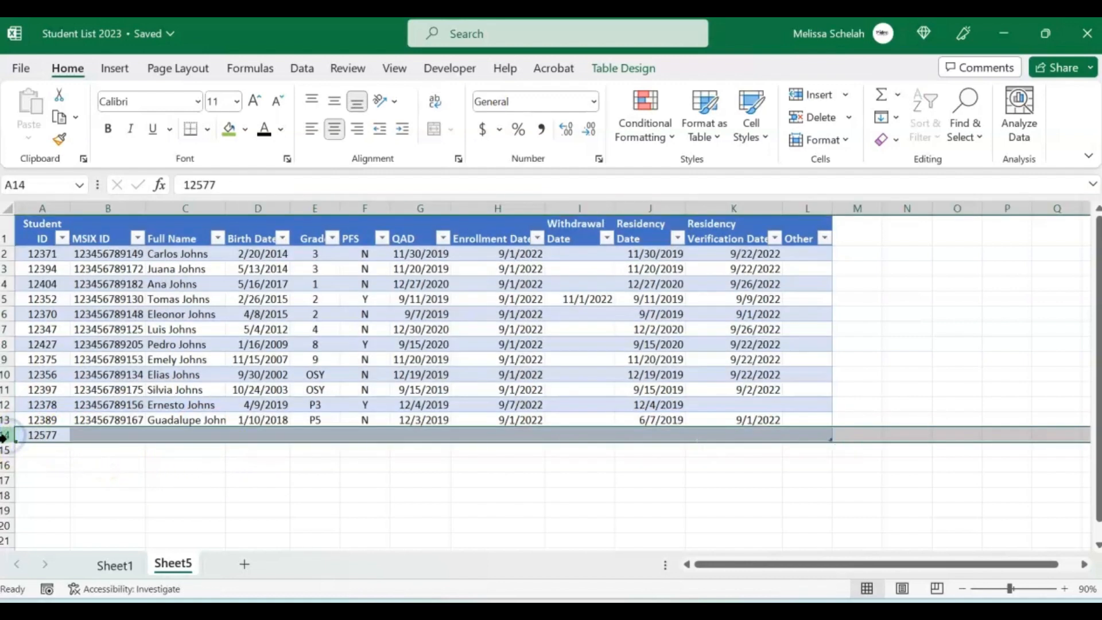
right_click(7, 438)
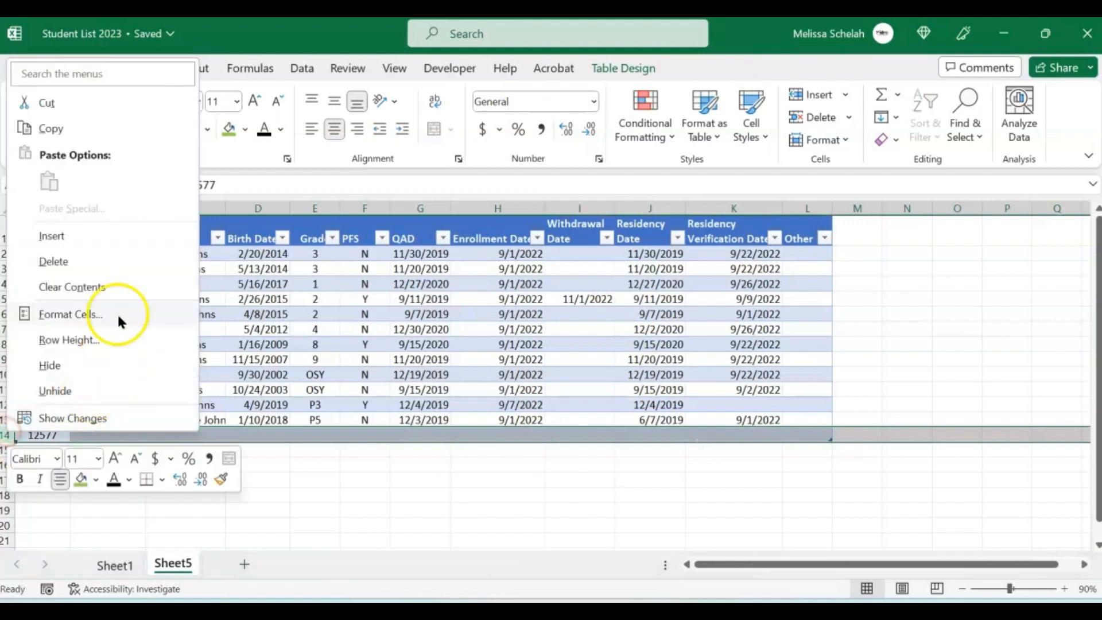
click(109, 258)
click(559, 331)
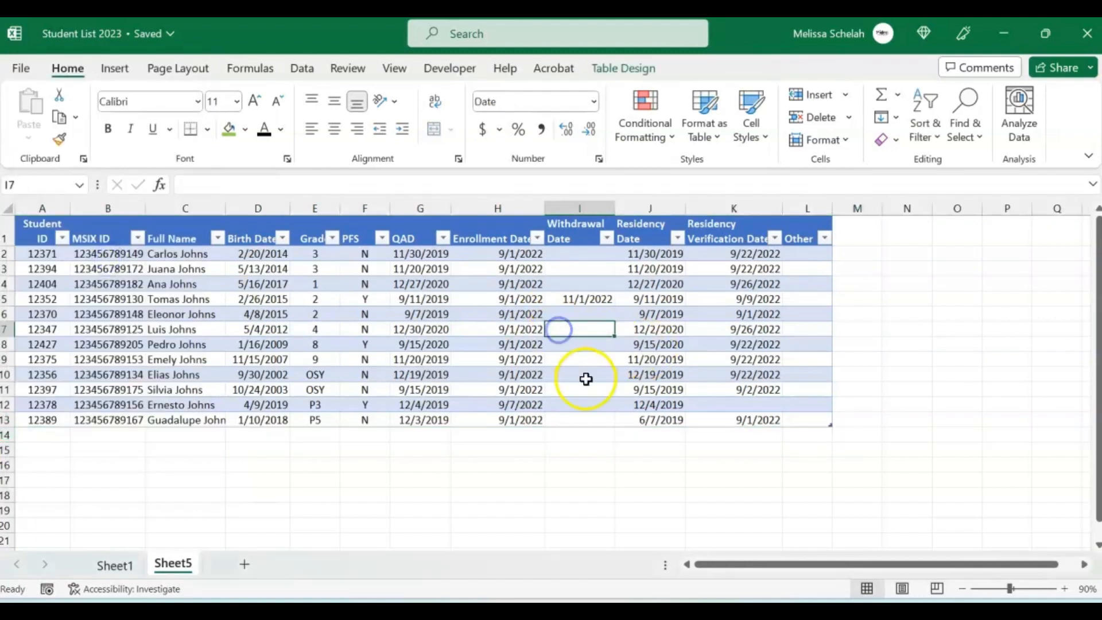
click(58, 254)
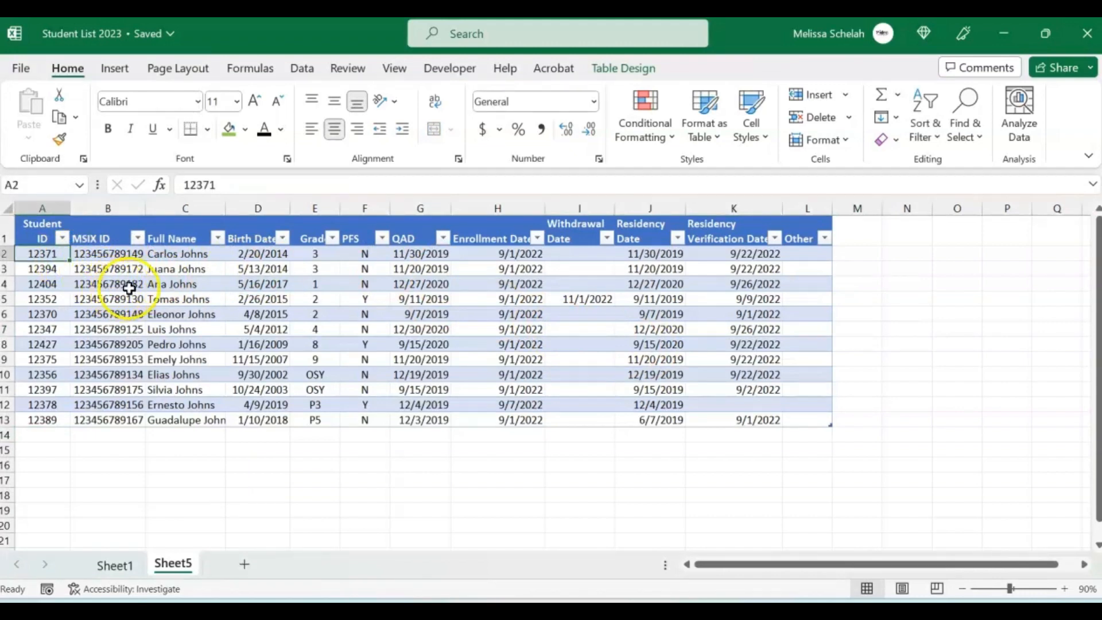
click(115, 564)
click(167, 563)
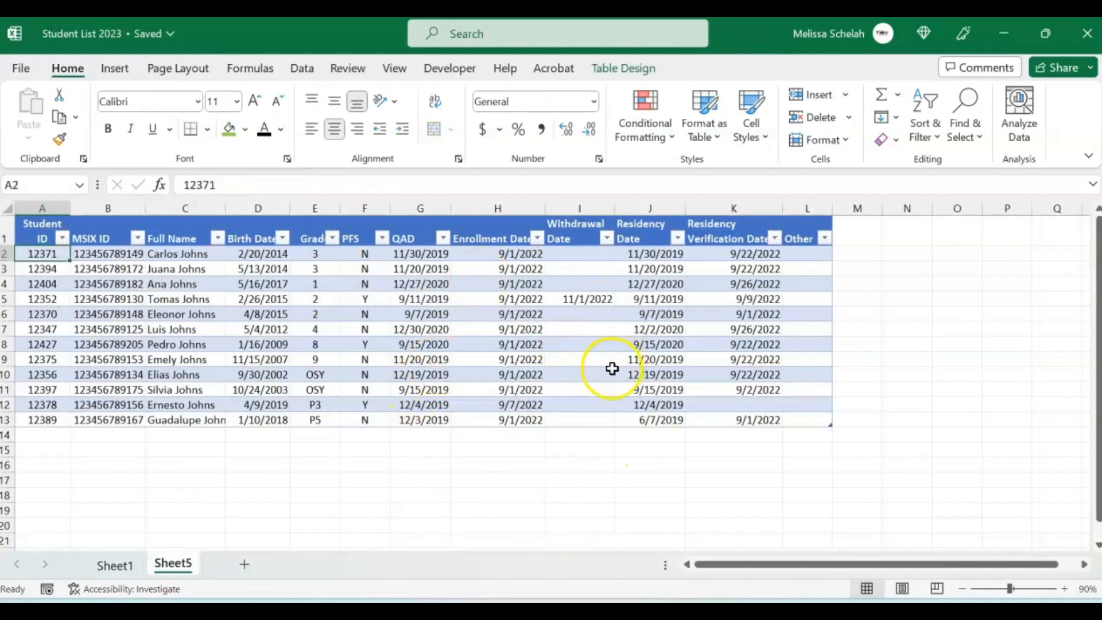
scroll(236, 350, down, 1)
scroll(236, 350, up, 1)
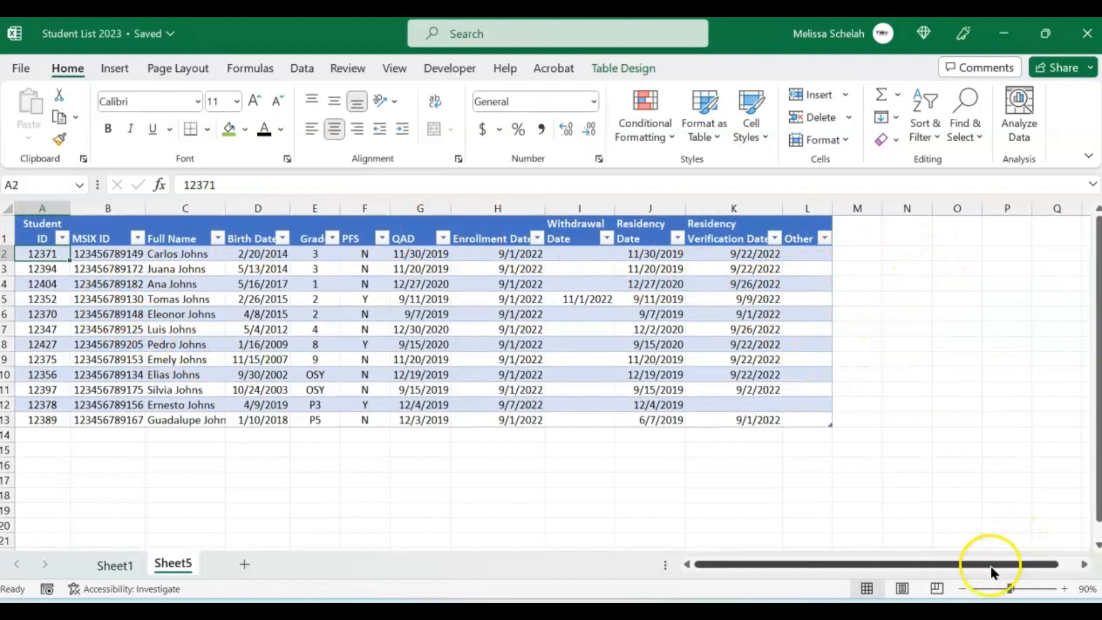
Step: Enter the headers Recruiter Name, Students and Date in cells N1 to P1, one column away from the student table
click(963, 588)
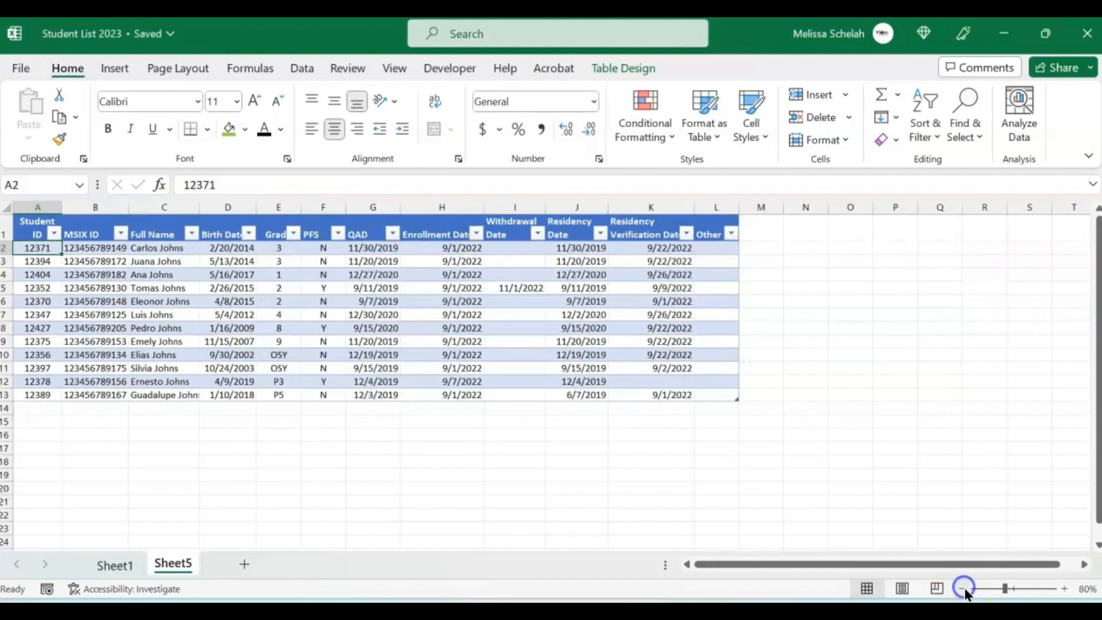
click(799, 230)
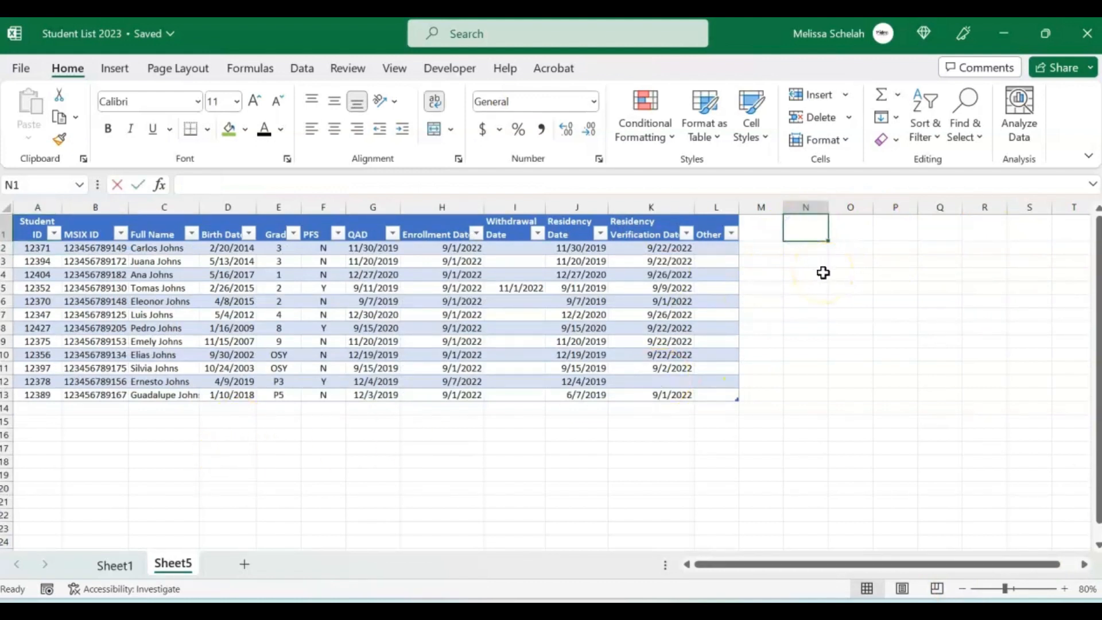
text(Name)
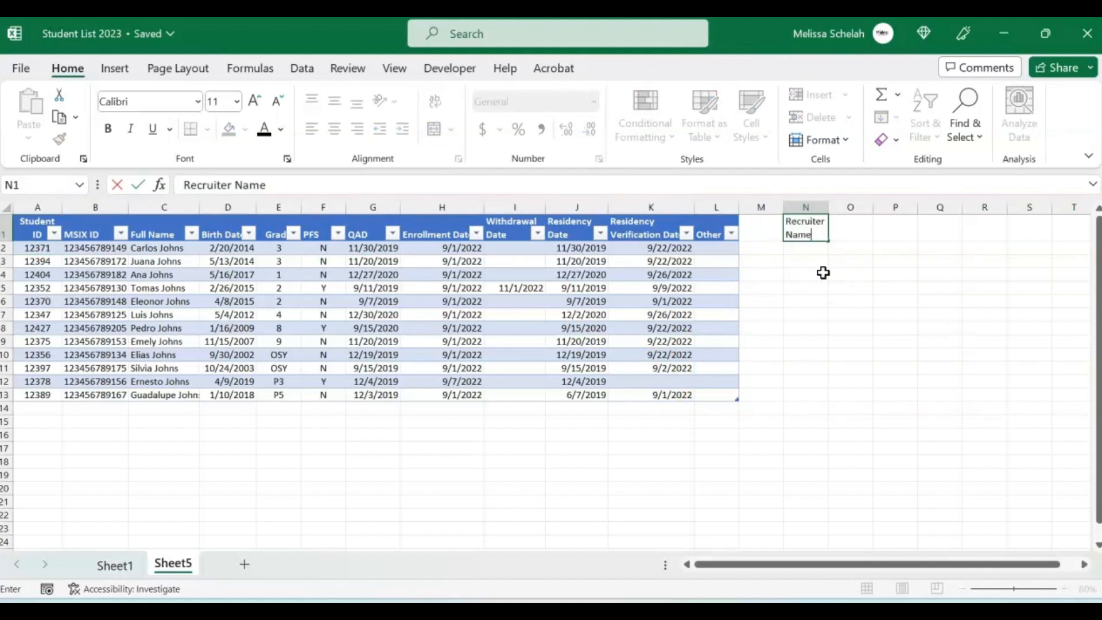
key(Tab)
text(S)
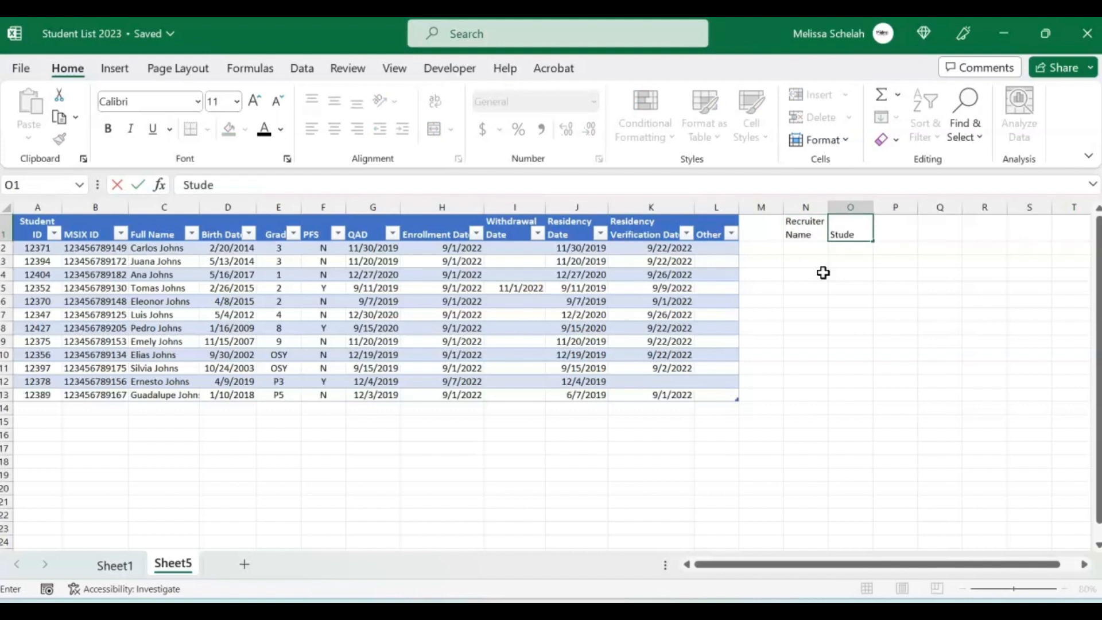
key(Tab)
text(Date)
key(Return)
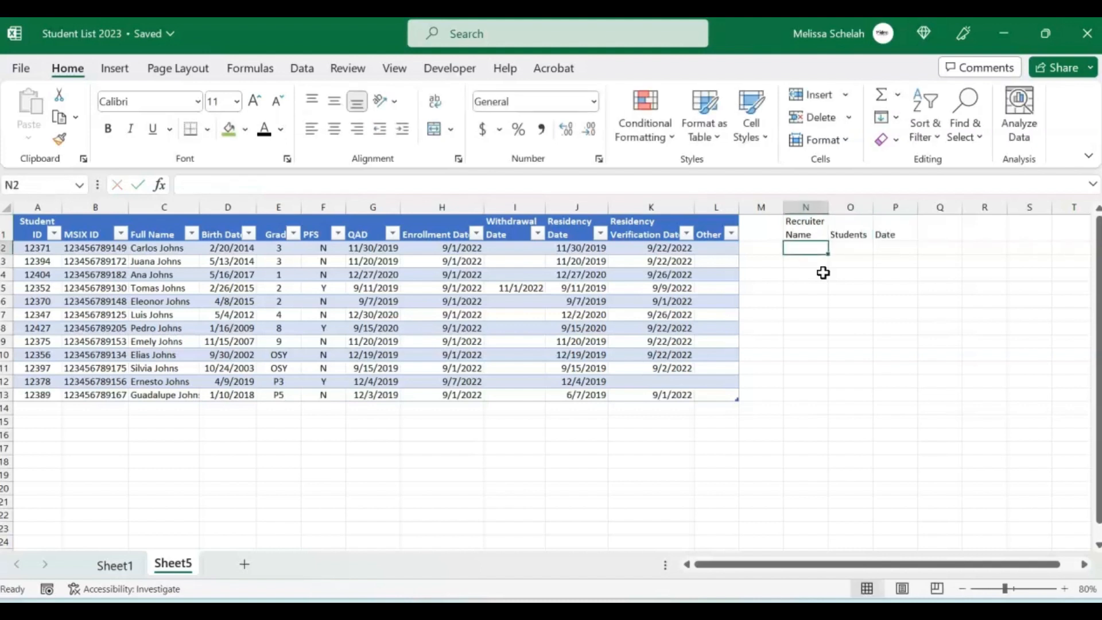
Step: Fill row 2 under the new headers with the recruiter's first name, 30 students and the date 7/25/2023
text(Ana)
key(Tab)
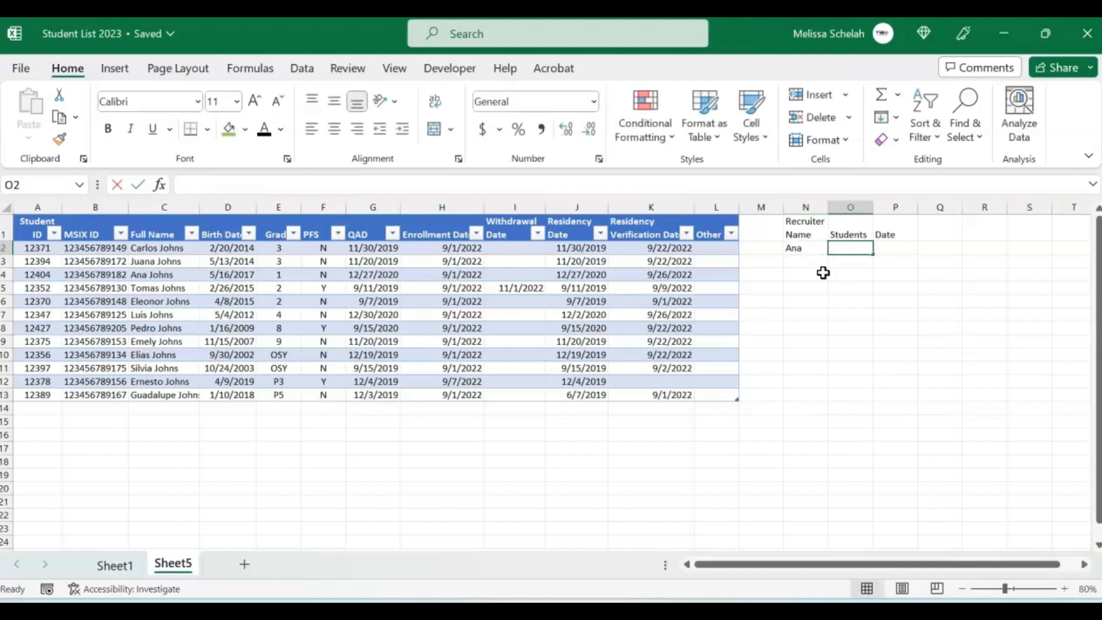
text(30)
key(Tab)
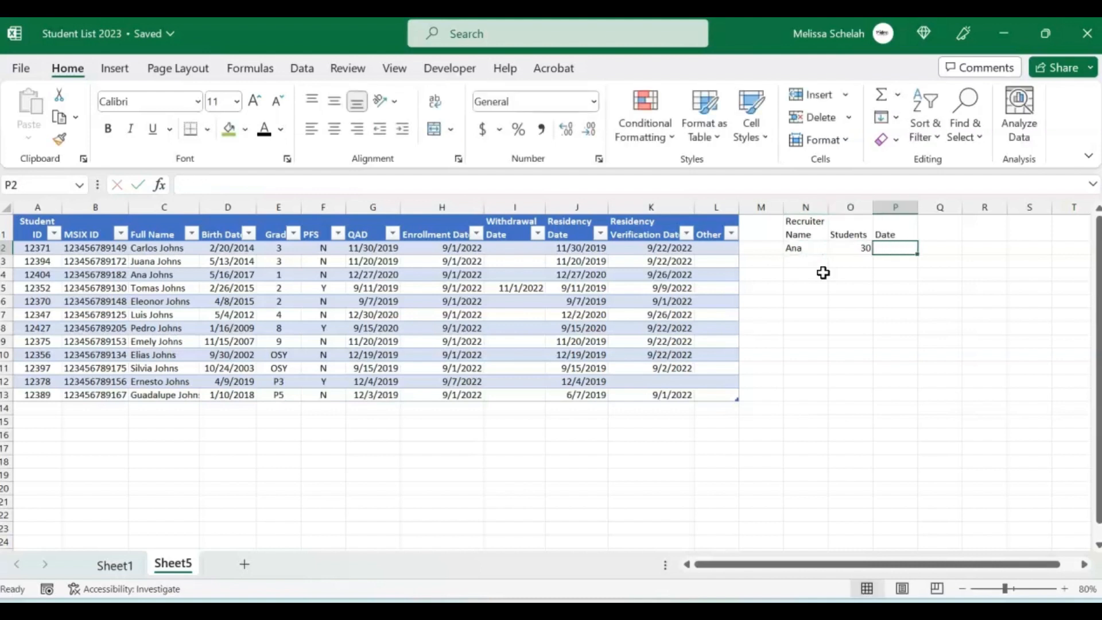
text(7/25/2023)
key(Return)
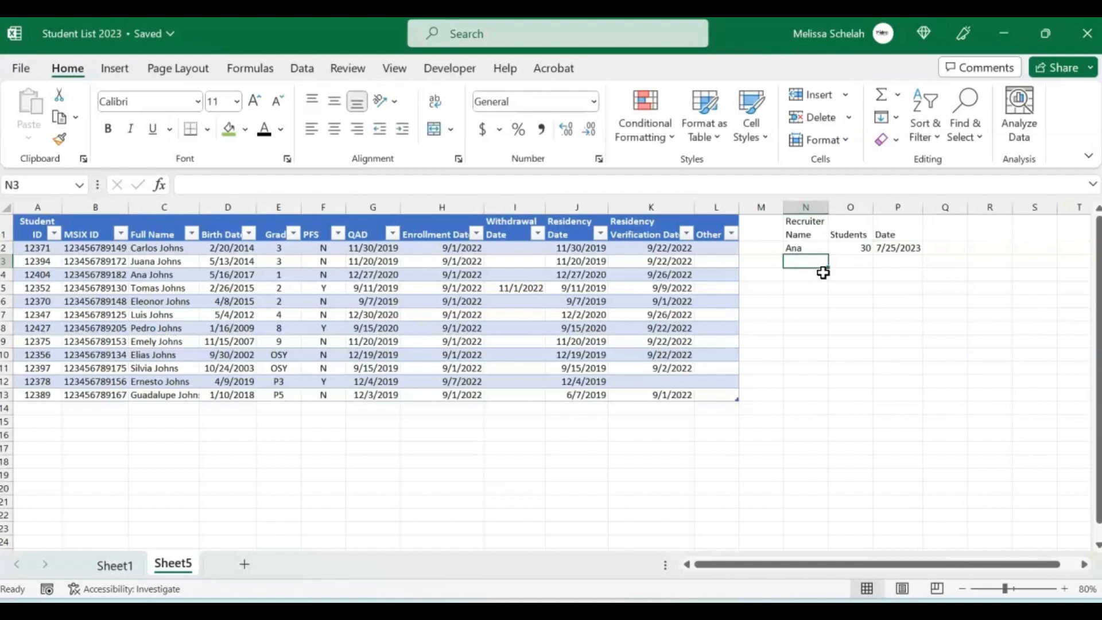
Step: Format the recruiter range N1:P2 as a table with headers, using the orange light style with a solid header row
click(805, 229)
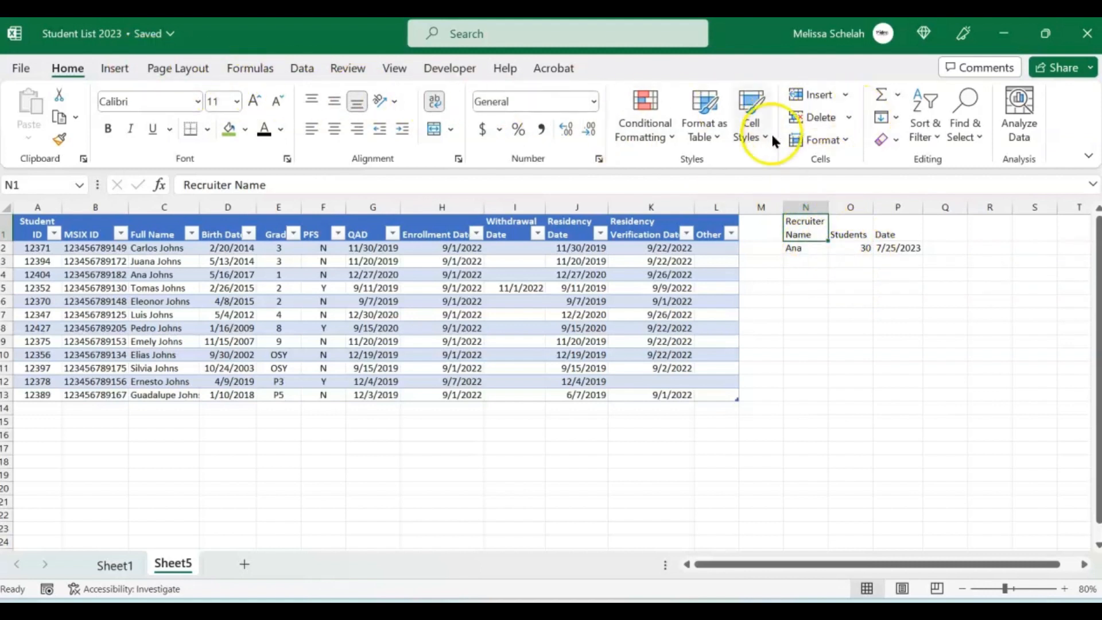
click(712, 136)
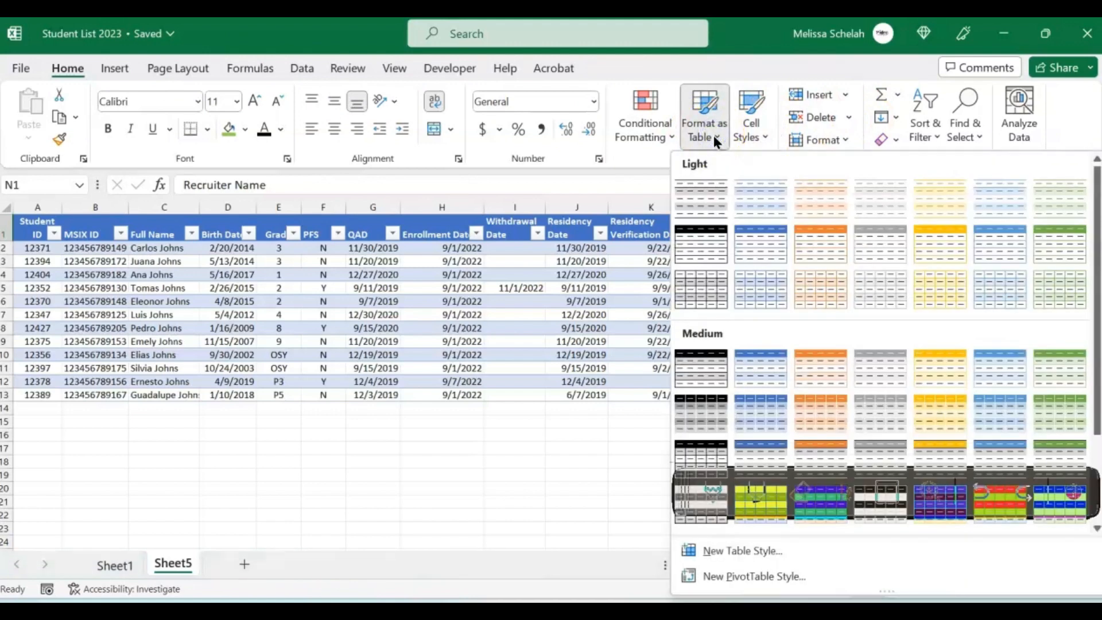
click(818, 230)
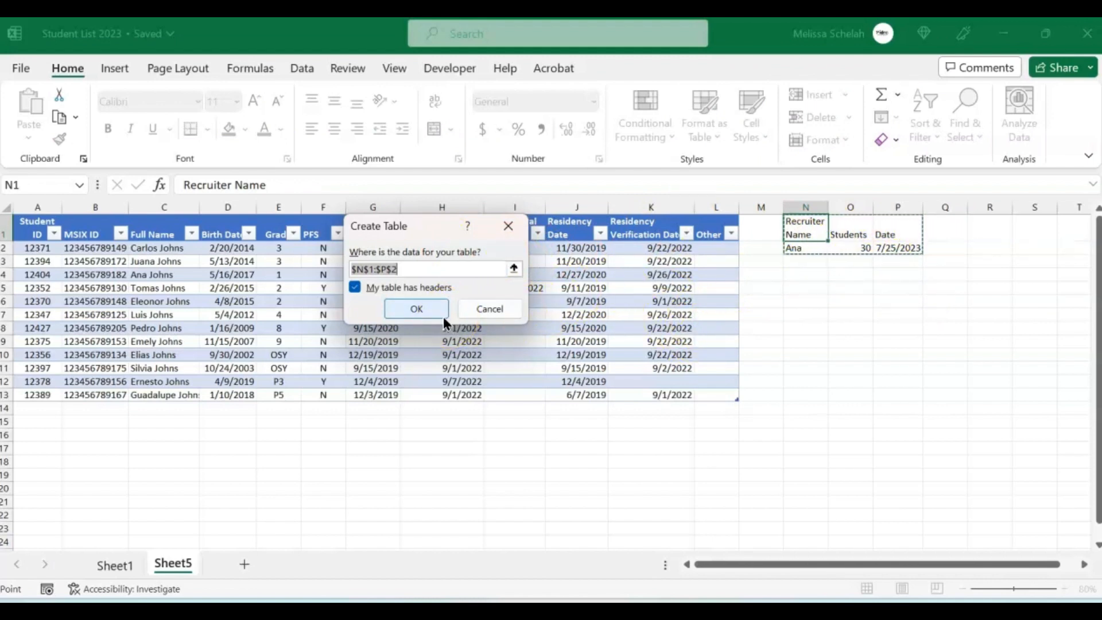
click(423, 307)
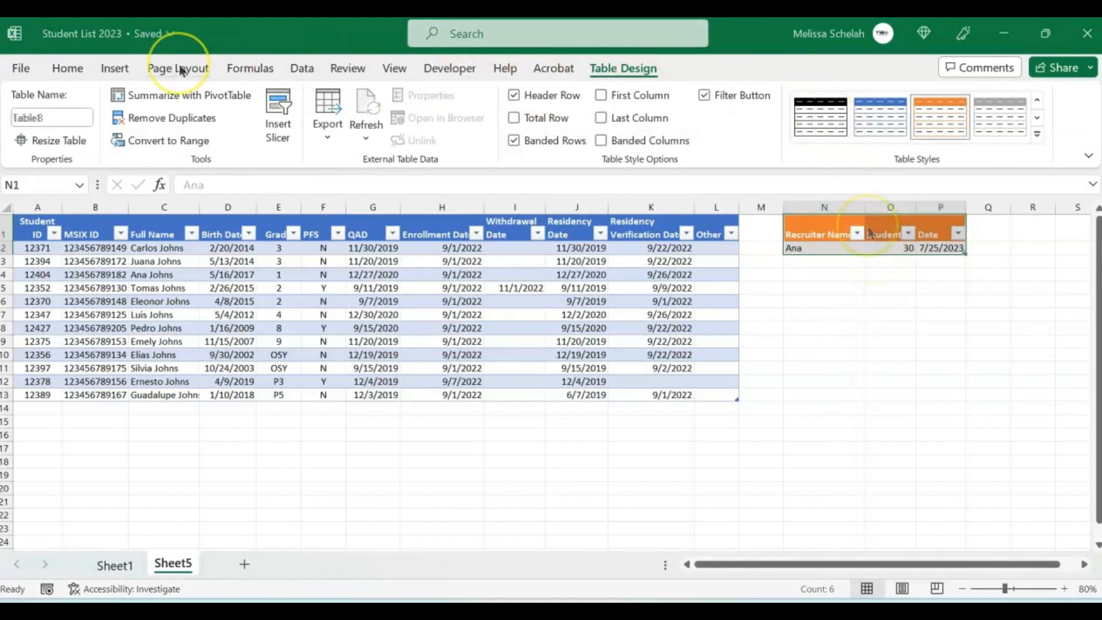
Step: Add a second record in row 3 of the recruiter table with a first name, 20 students and the date 7/21/2023
click(832, 246)
click(830, 249)
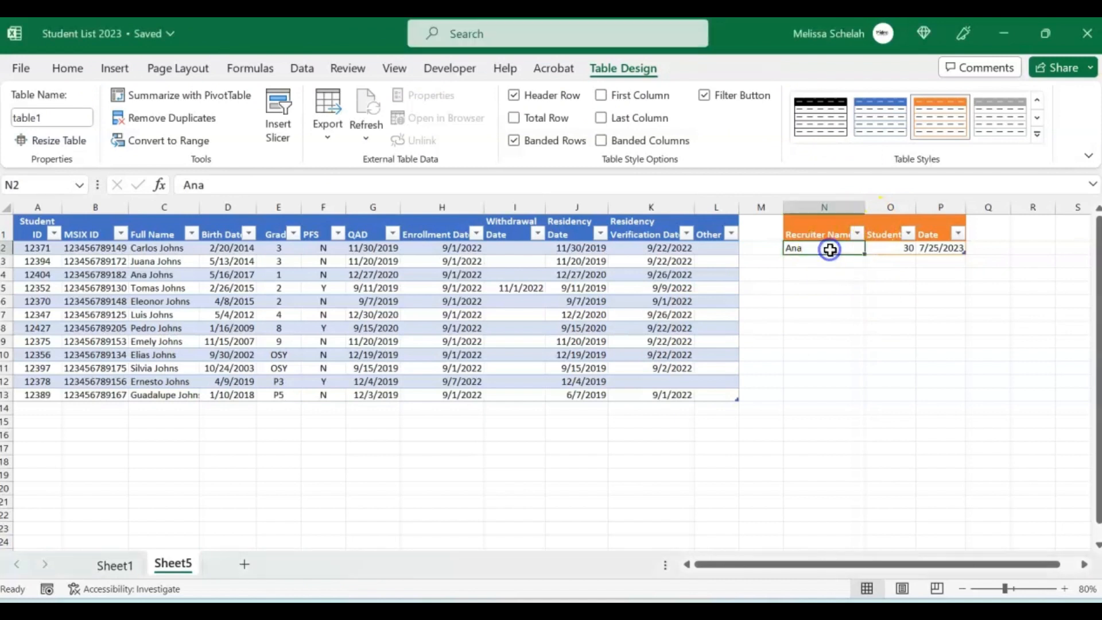
key(Return)
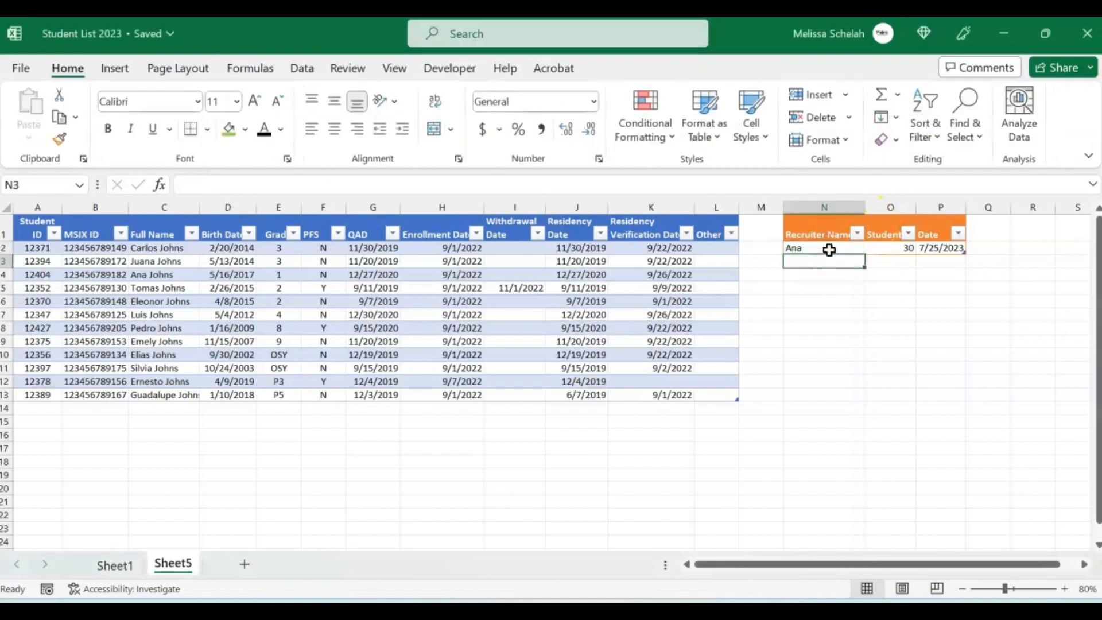
text(c)
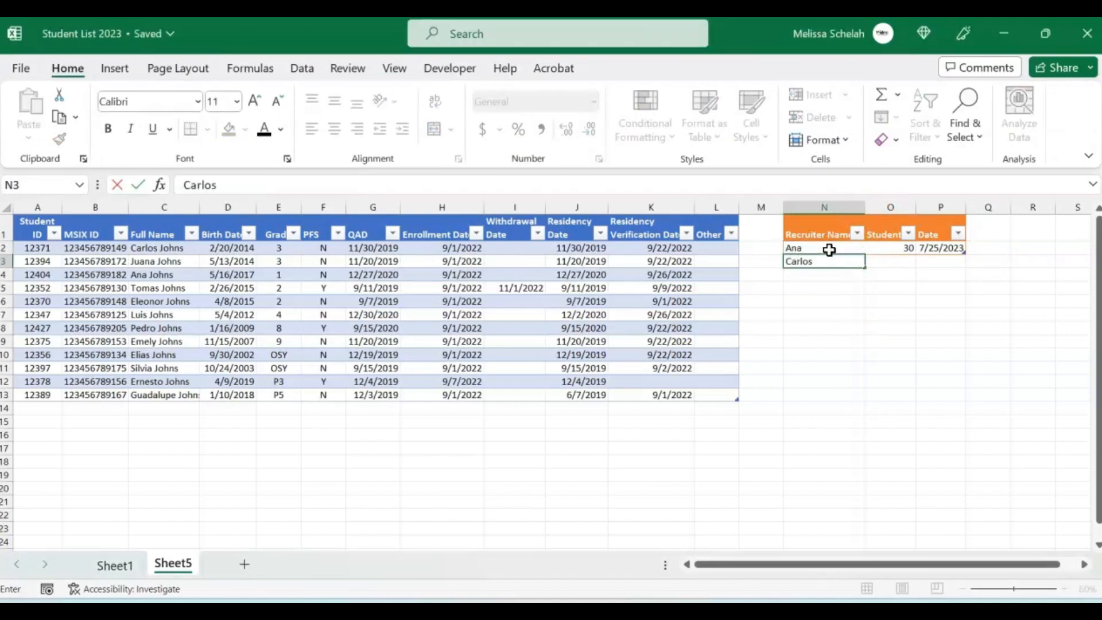
key(Tab)
text(20)
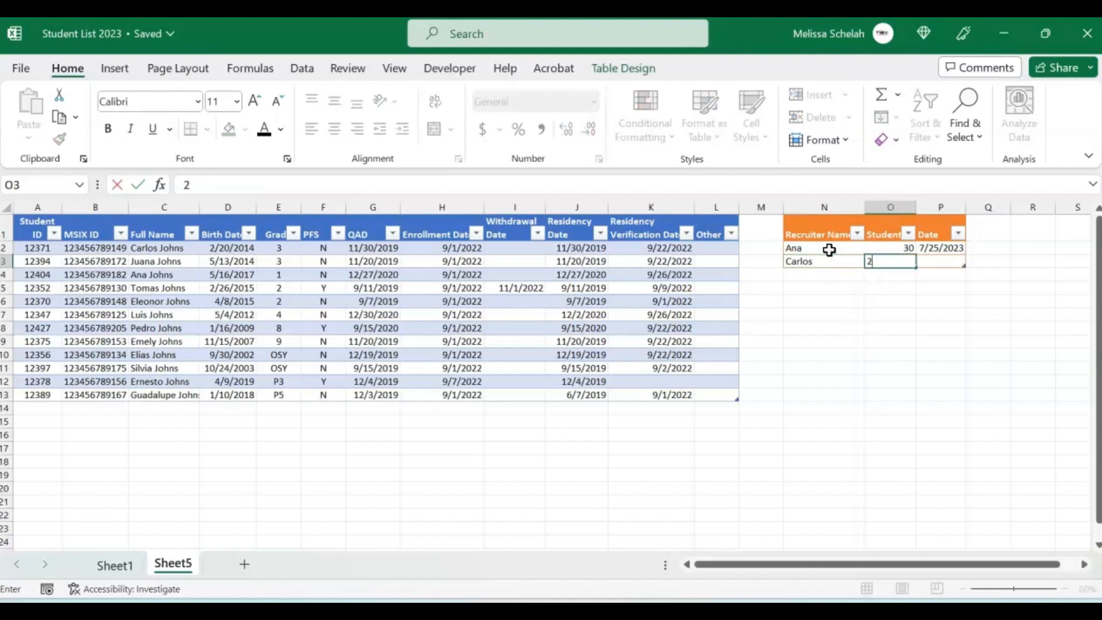
key(Tab)
text(7/)
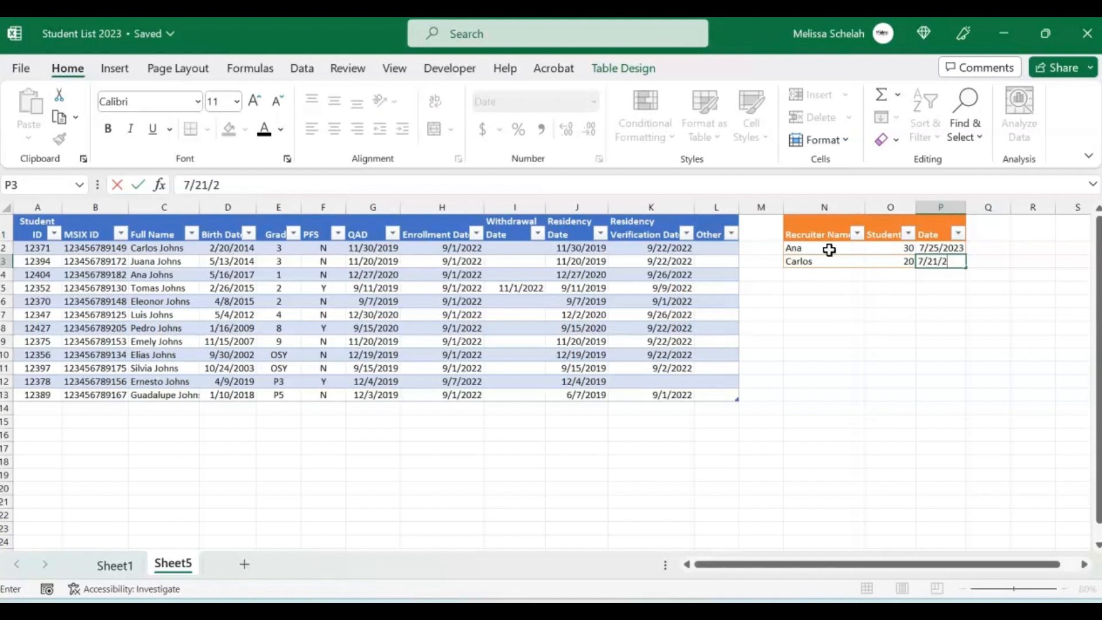
key(Return)
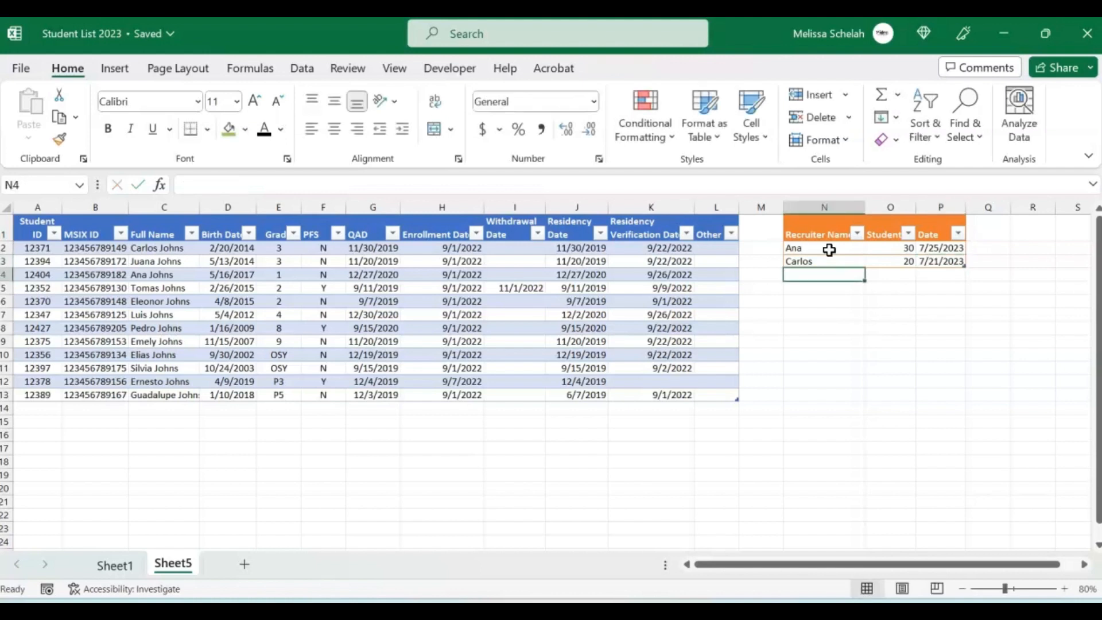
Step: Add a third record in row 4 of the recruiter table with a first name, 1 student and the date 7/1/2023
text(Logan)
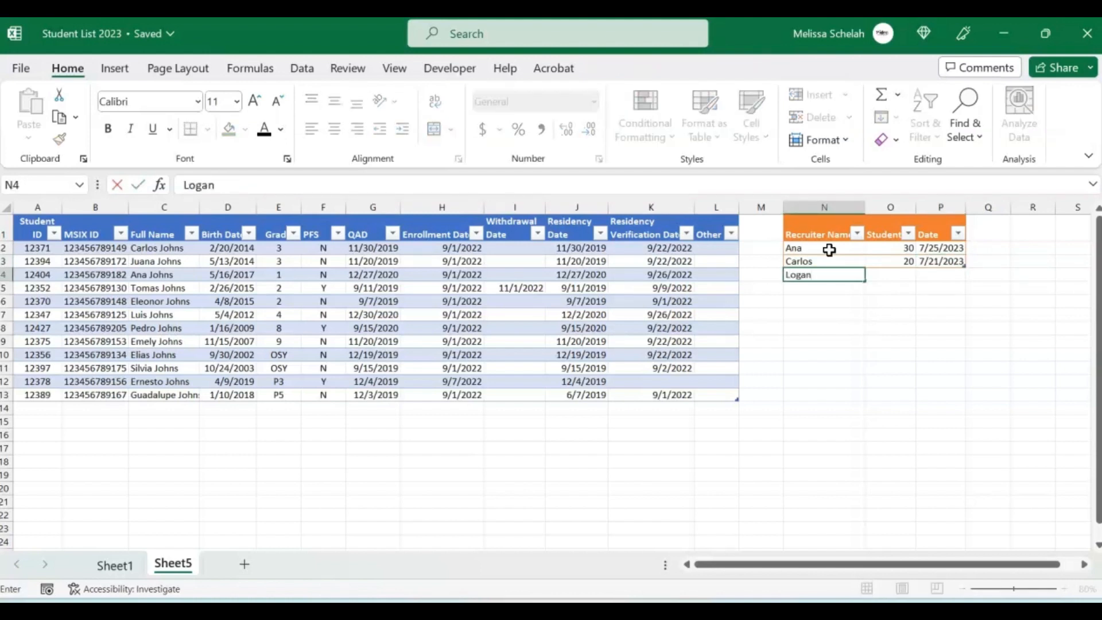
key(Tab)
text(1)
key(Tab)
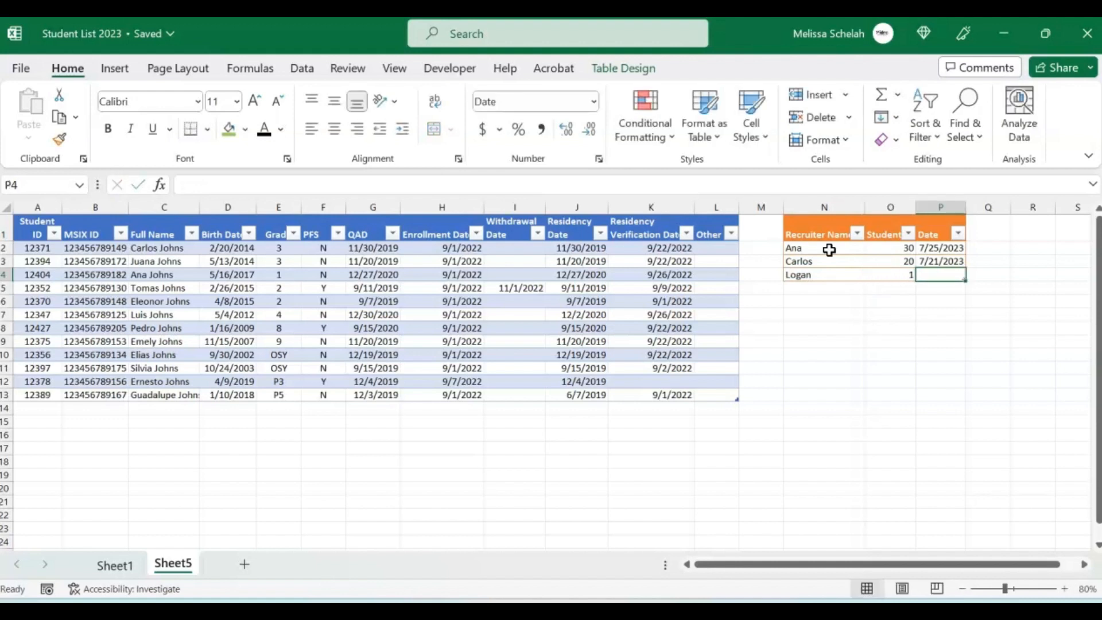
text(7/1/202)
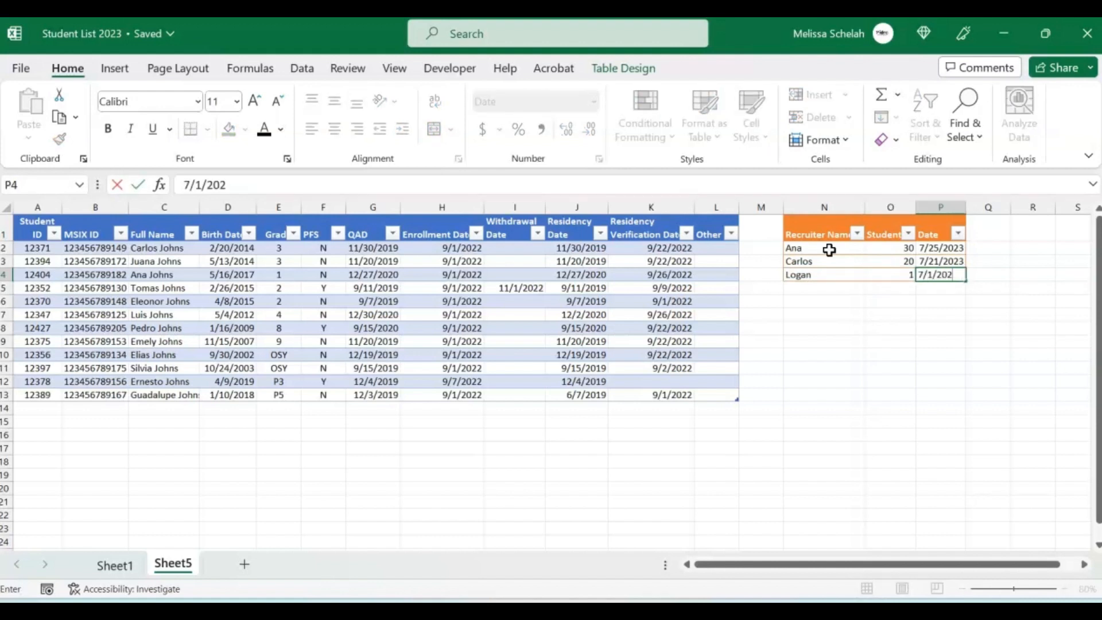
text(3)
key(Return)
Step: Rename the recruiter table as Recruiters
click(836, 234)
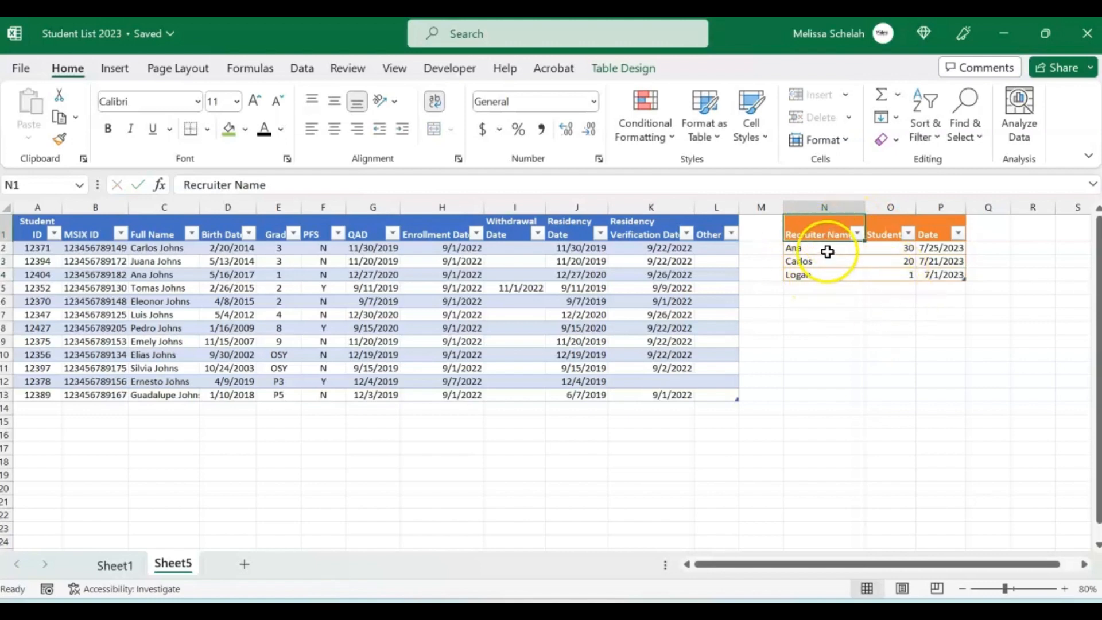
click(634, 67)
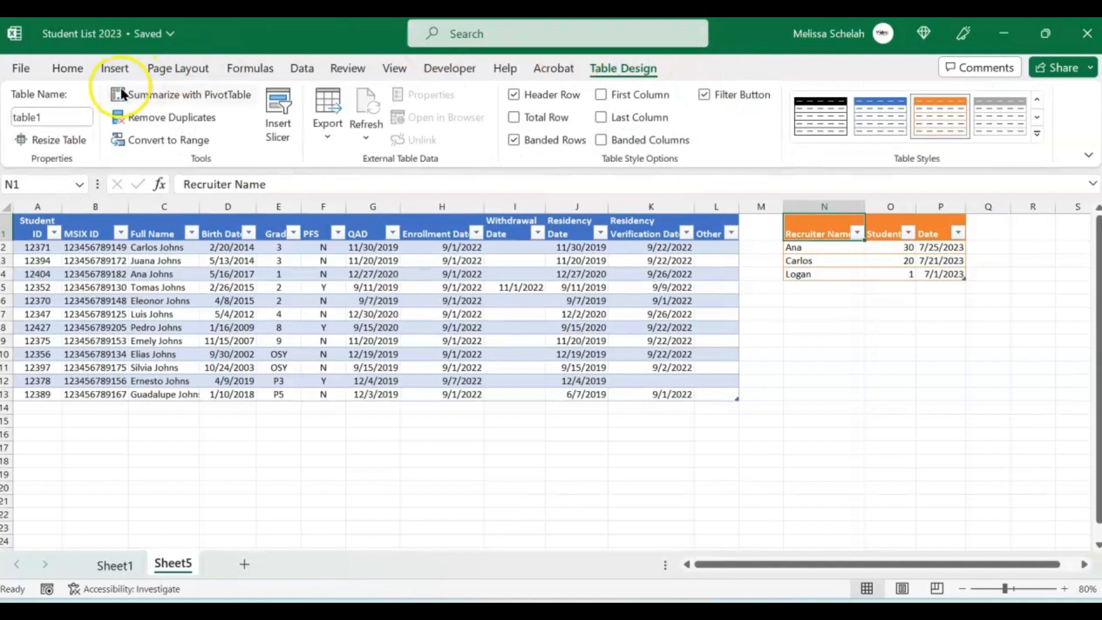
click(60, 116)
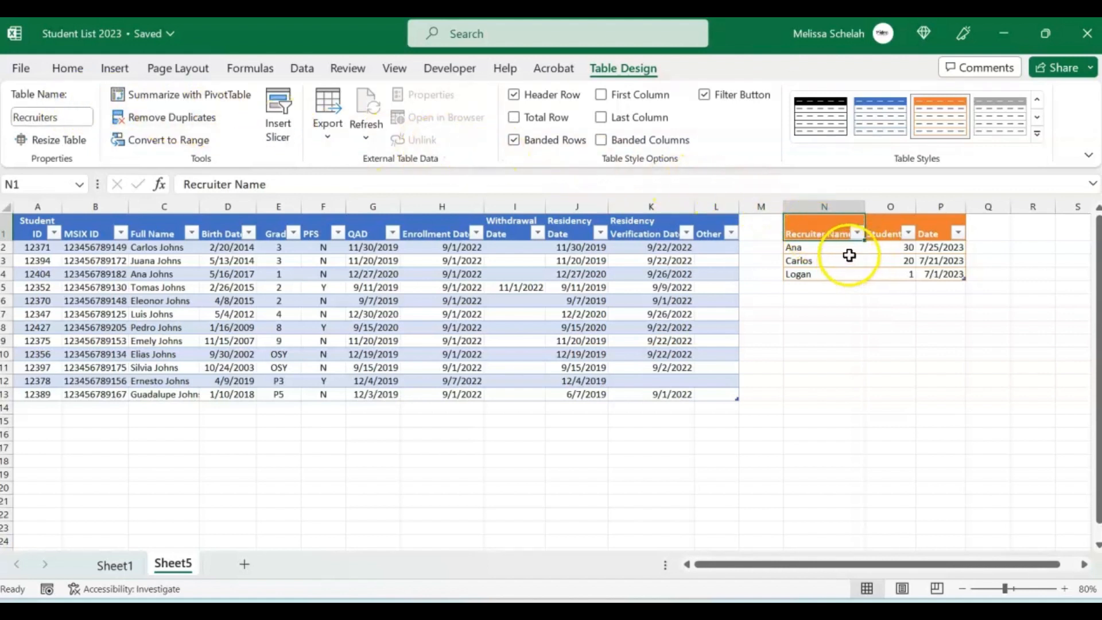
Step: Check how the column headings behave while scrolling with a cell selected in the recruiter table and in the student table
click(817, 250)
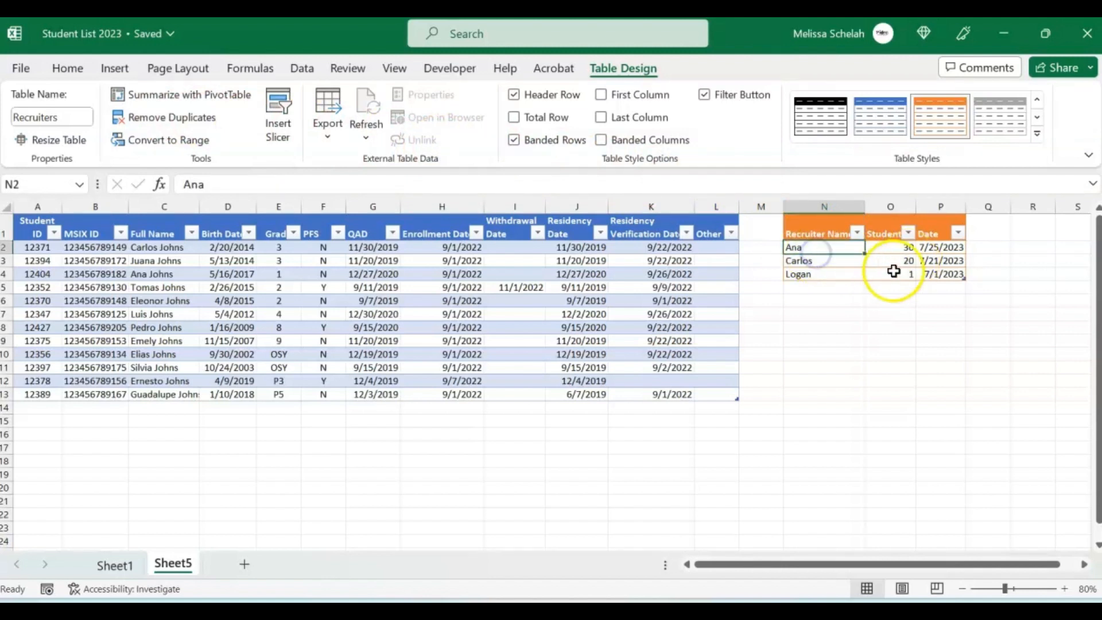
scroll(838, 288, down, 1)
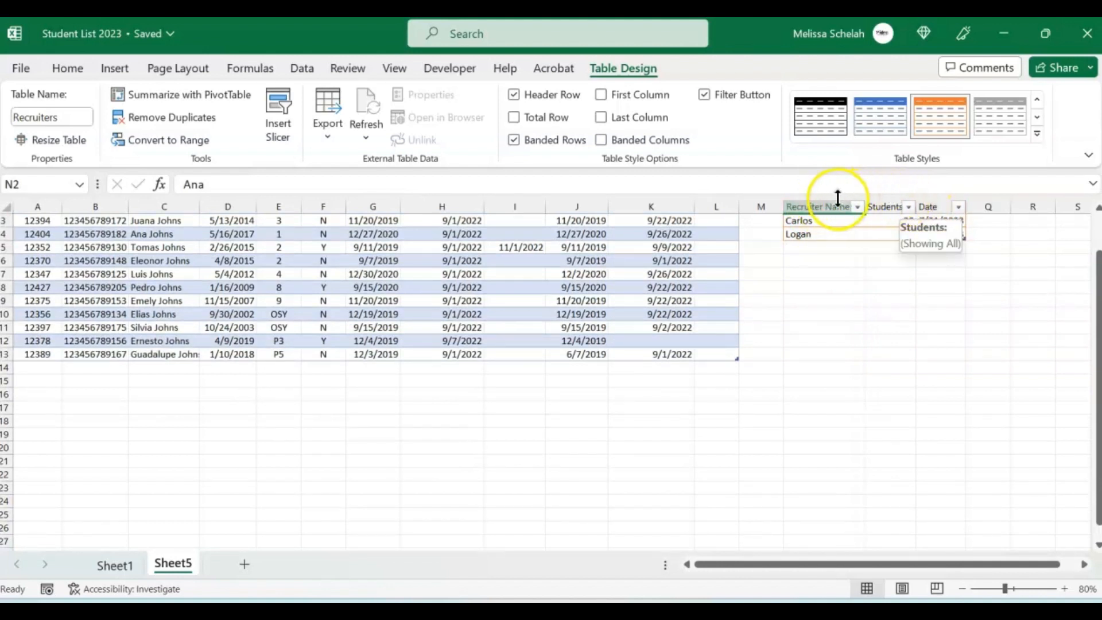
scroll(816, 241, up, 1)
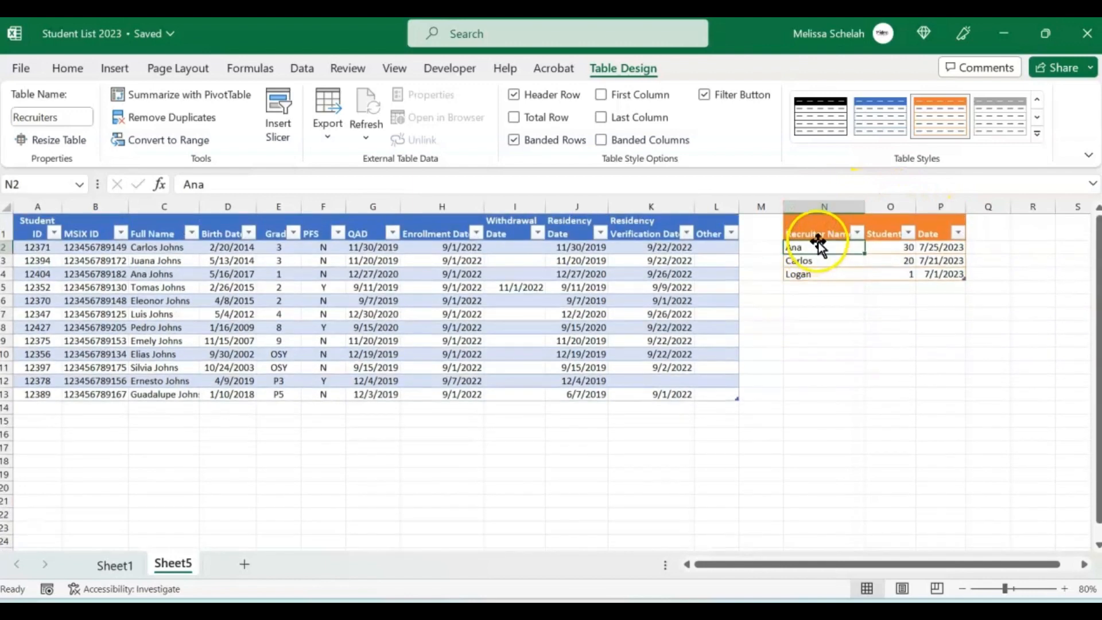
click(288, 259)
scroll(298, 264, down, 1)
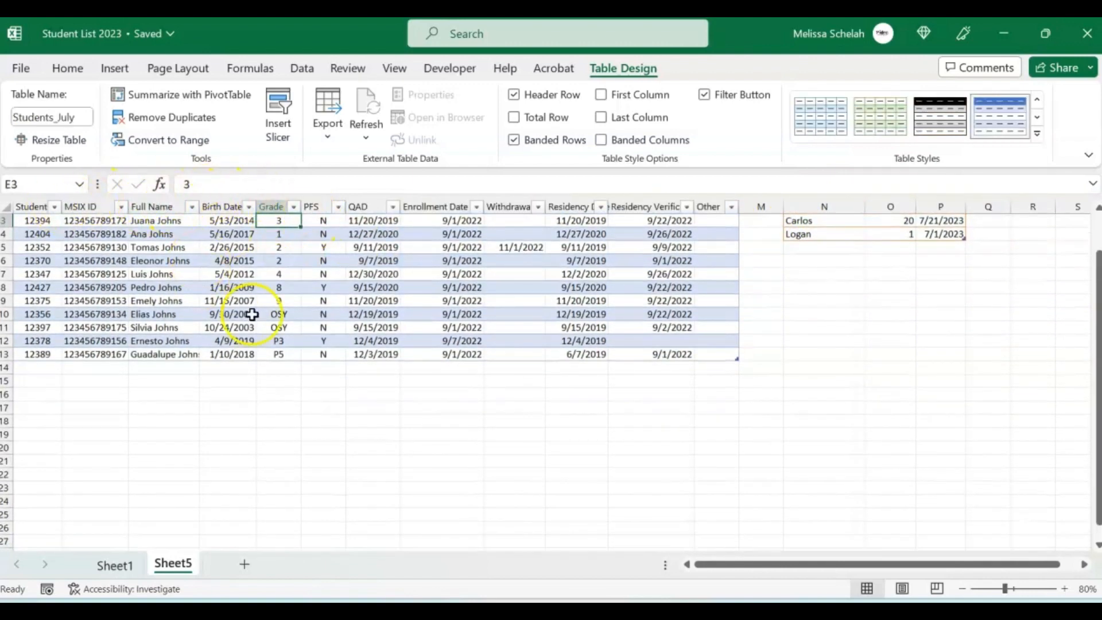
scroll(739, 319, up, 1)
Step: Copy the recruiter table N1:P4 and paste it below the student table, starting at cell C18
drag(815, 226, 941, 274)
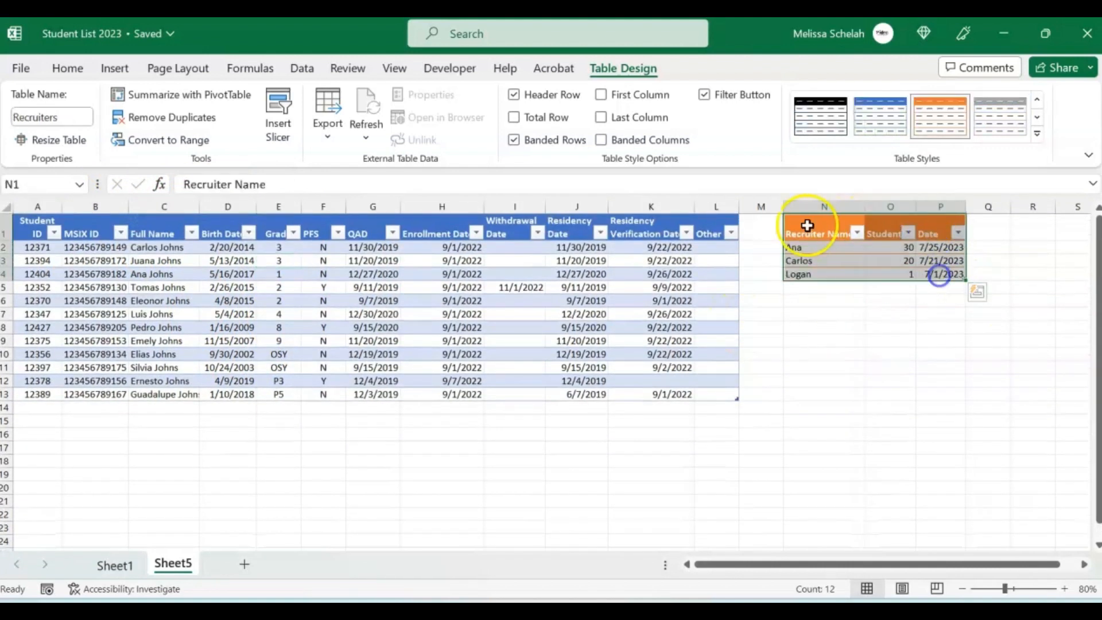
drag(820, 233, 926, 274)
right_click(847, 260)
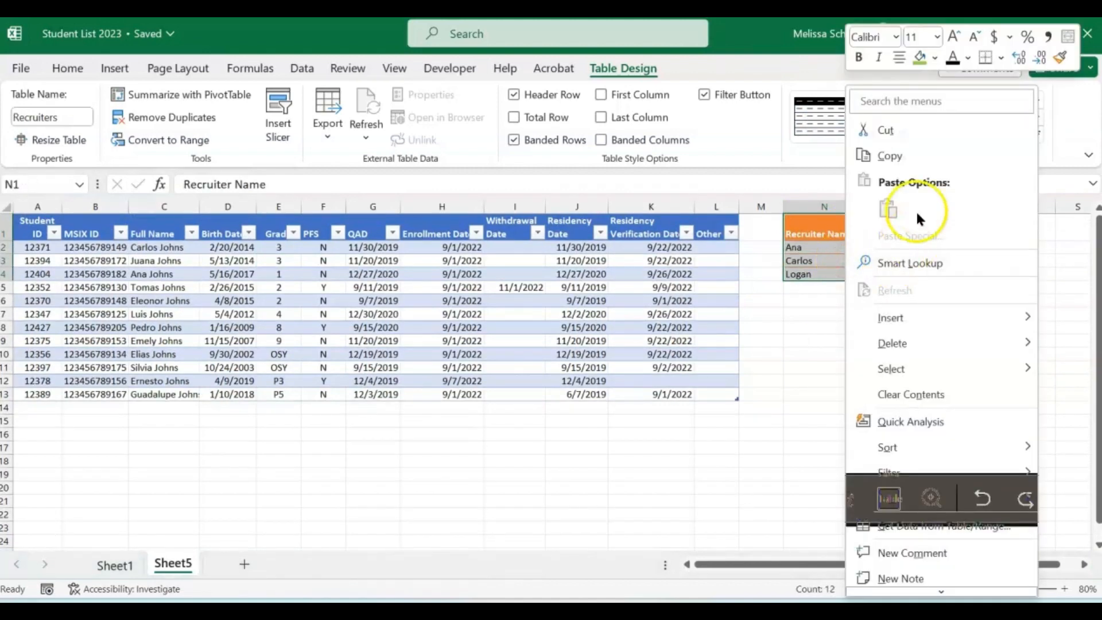
click(893, 150)
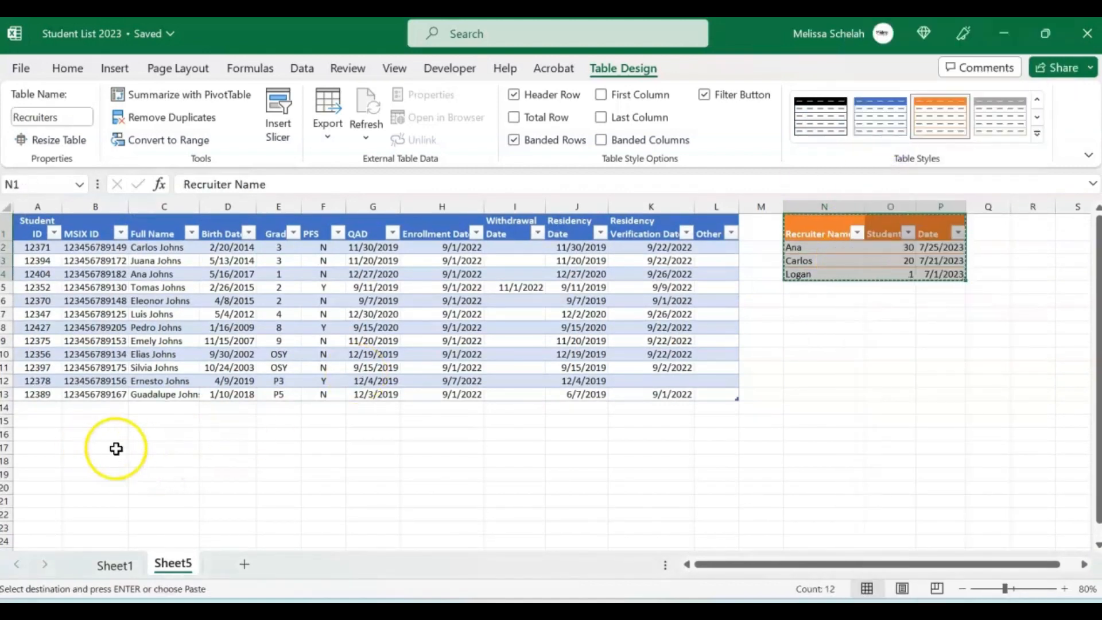
click(140, 458)
right_click(152, 460)
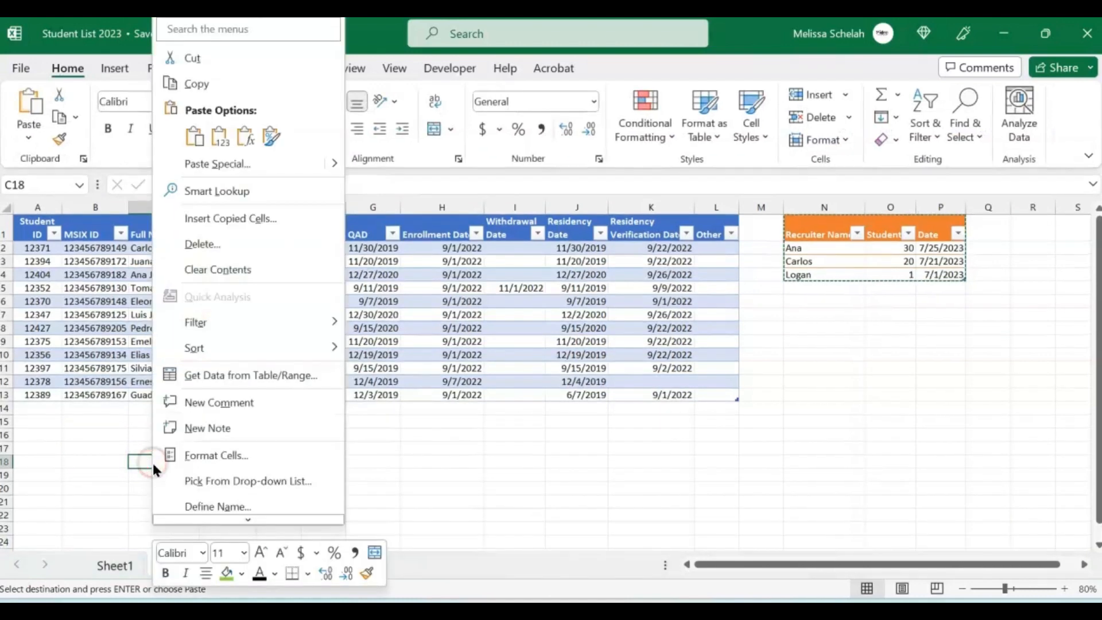
click(199, 143)
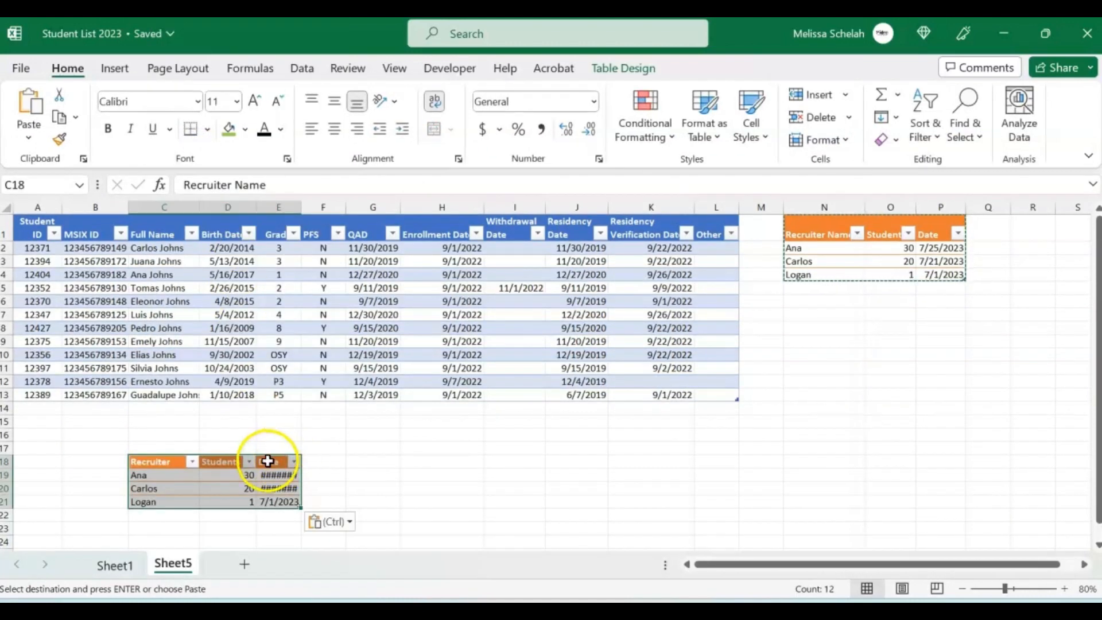
Step: Clear the copy selection and widen column E enough to fit the dates in the pasted recruiter table
click(162, 474)
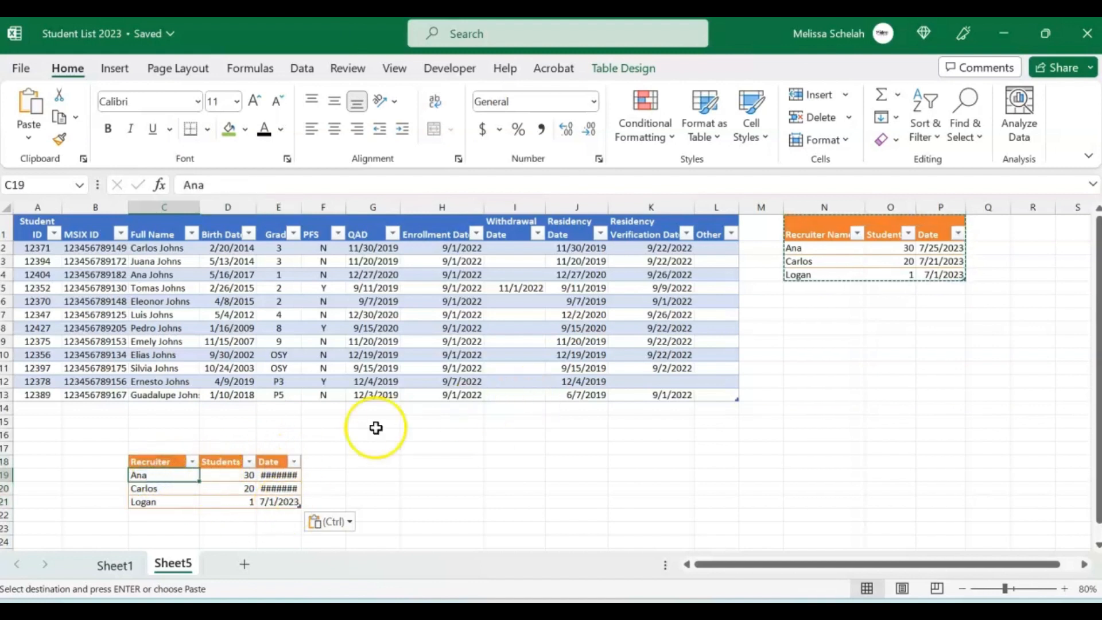
key(Escape)
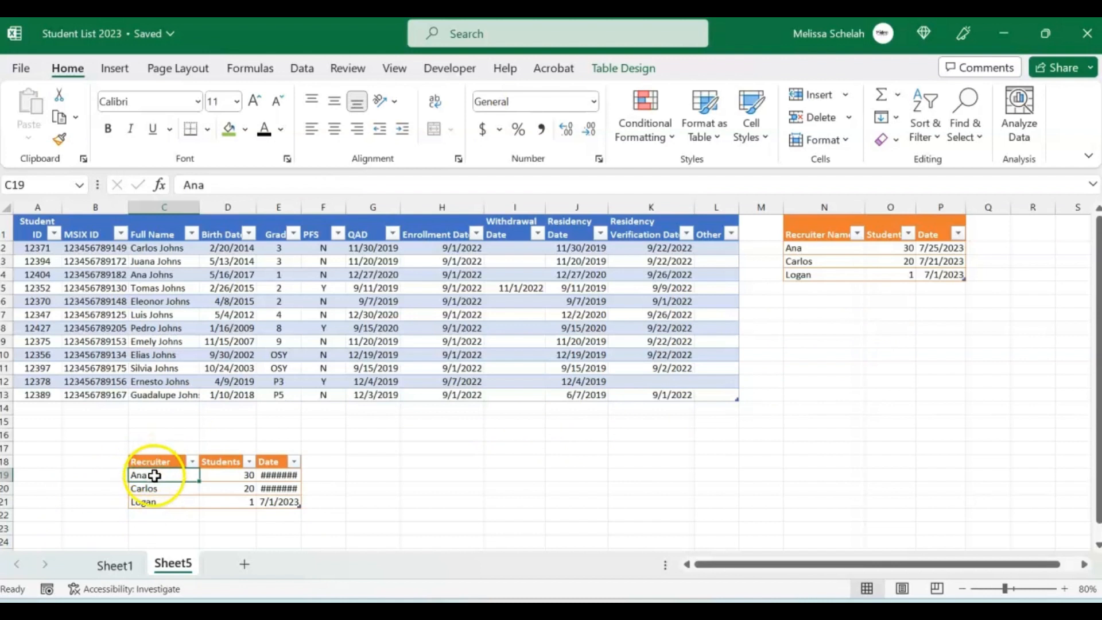
drag(302, 208, 321, 211)
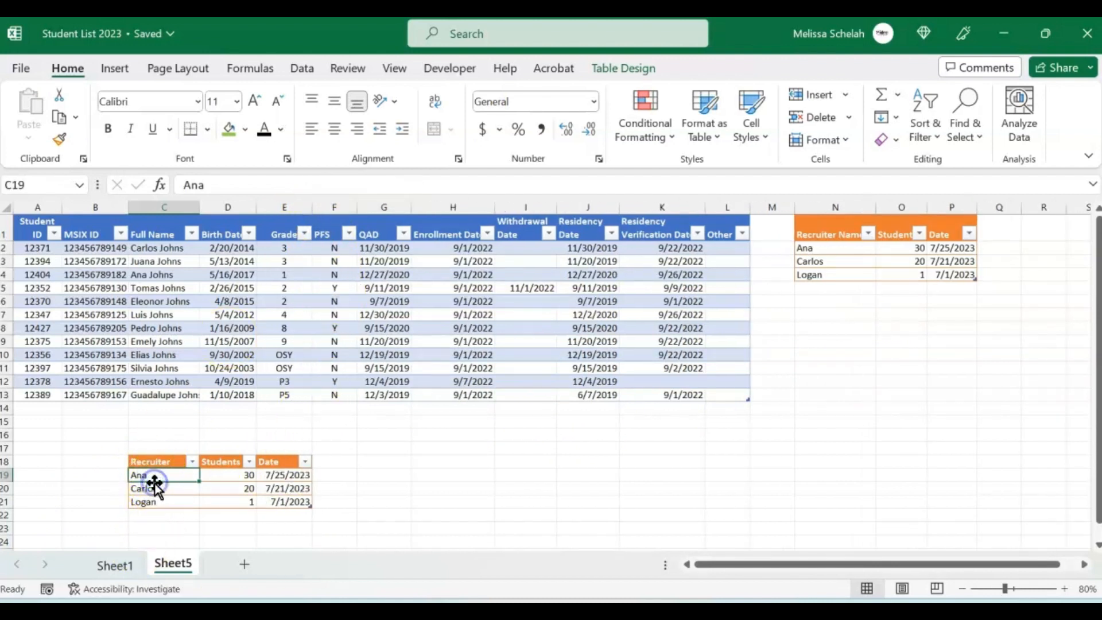
Step: Examine how the pasted recruiter table's headers behave while scrolling past its rows
scroll(170, 496, down, 5)
scroll(170, 496, down, 1)
scroll(173, 288, down, 1)
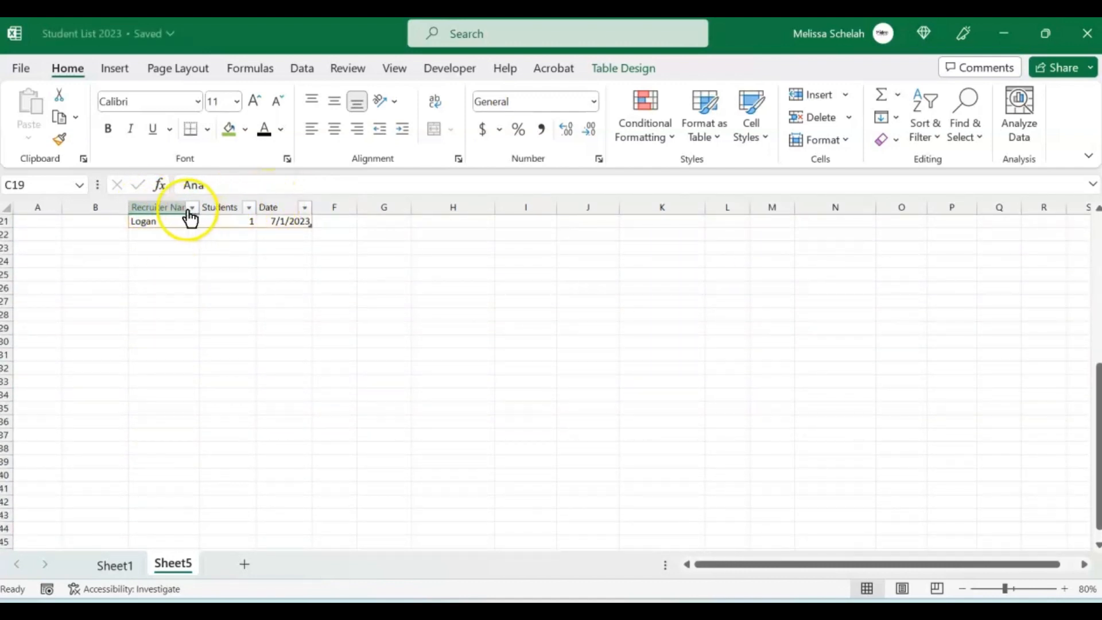
scroll(201, 411, up, 5)
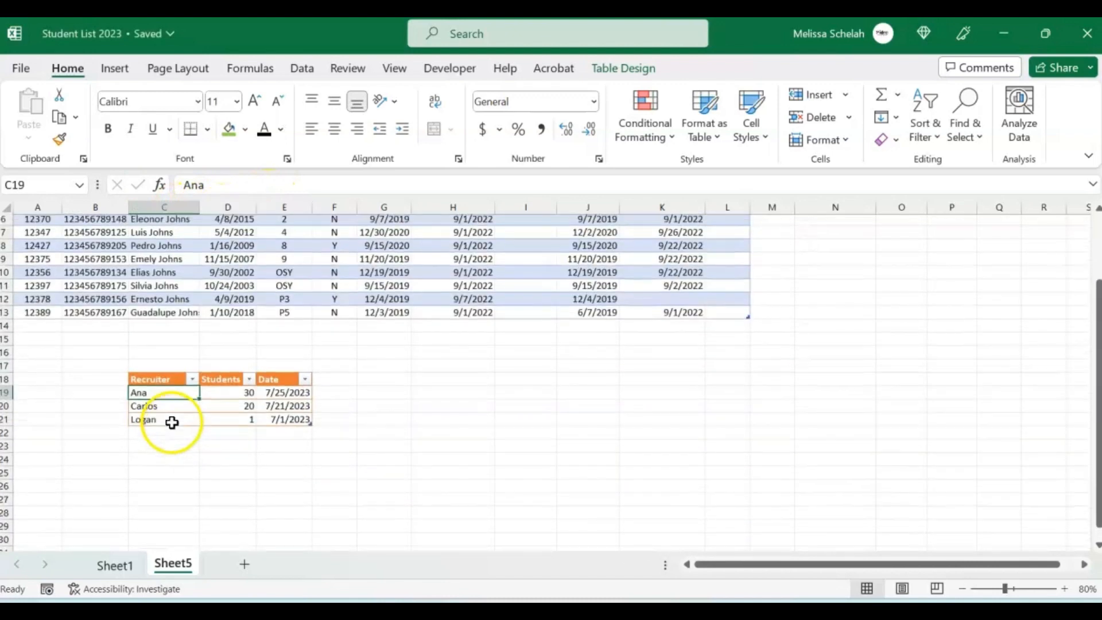
scroll(172, 421, up, 2)
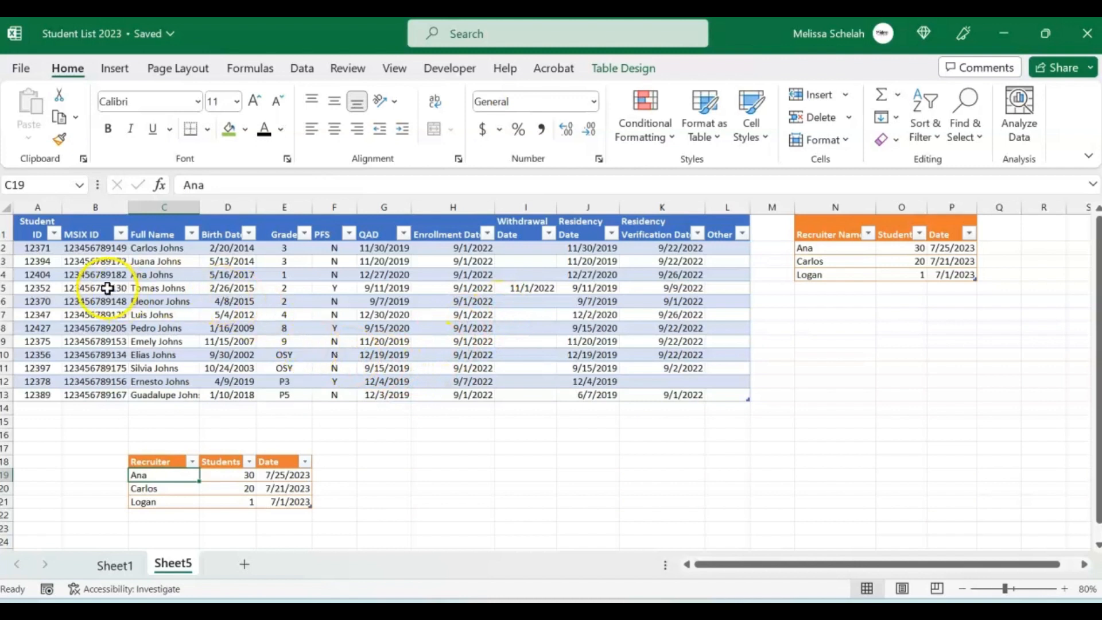
click(43, 251)
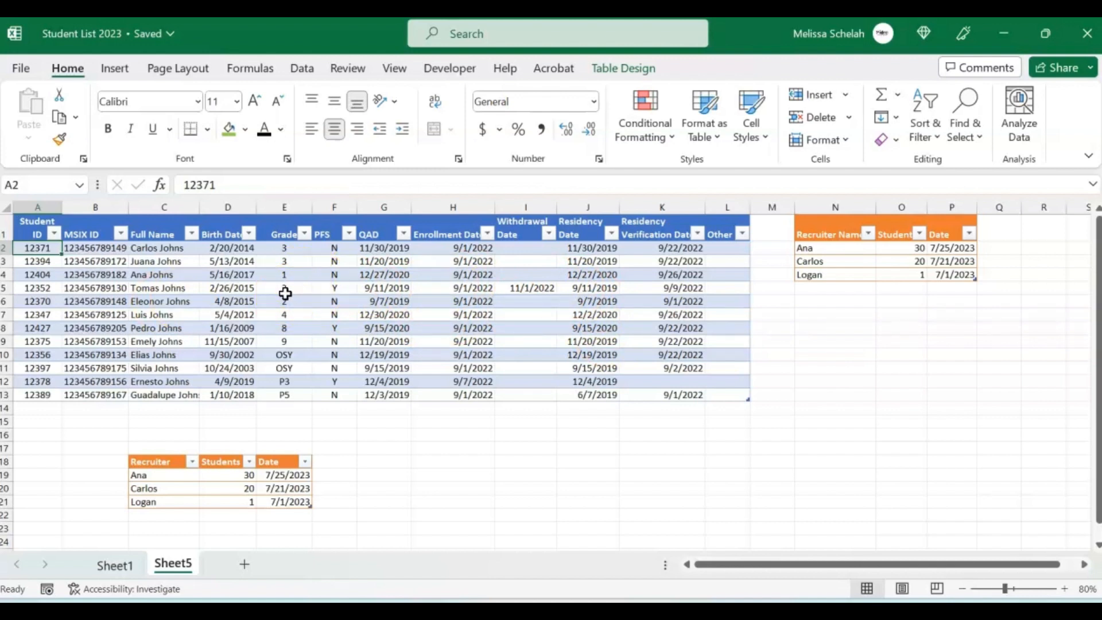
click(19, 563)
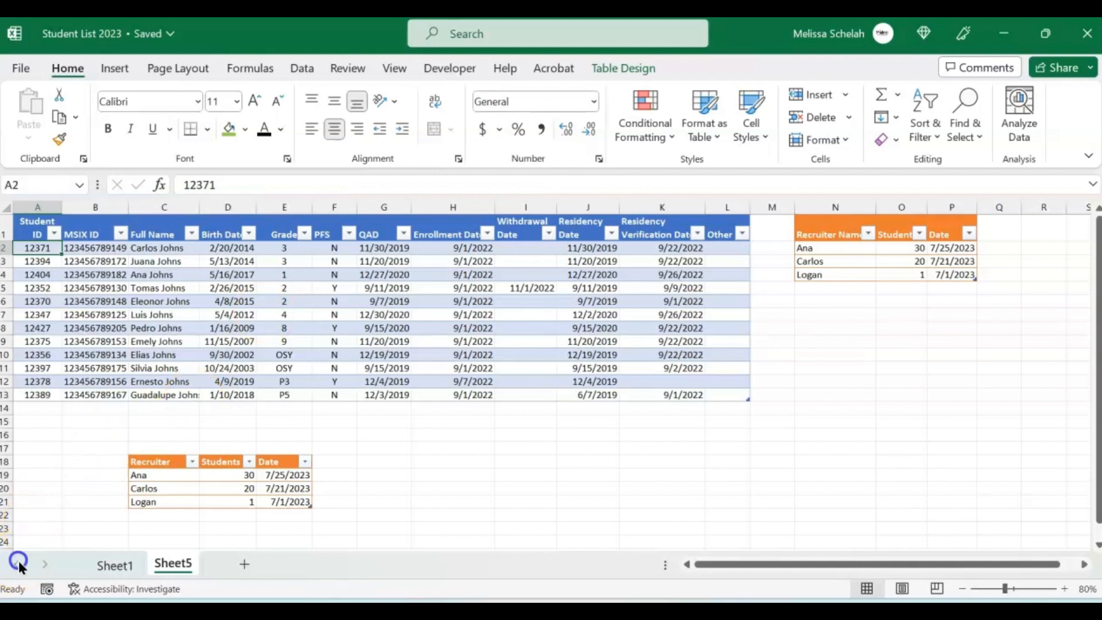